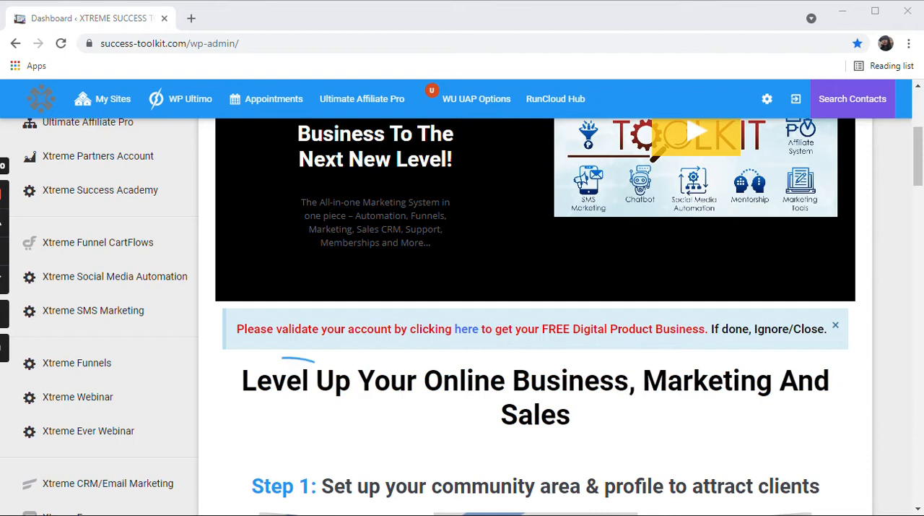
mouse_move(105, 99)
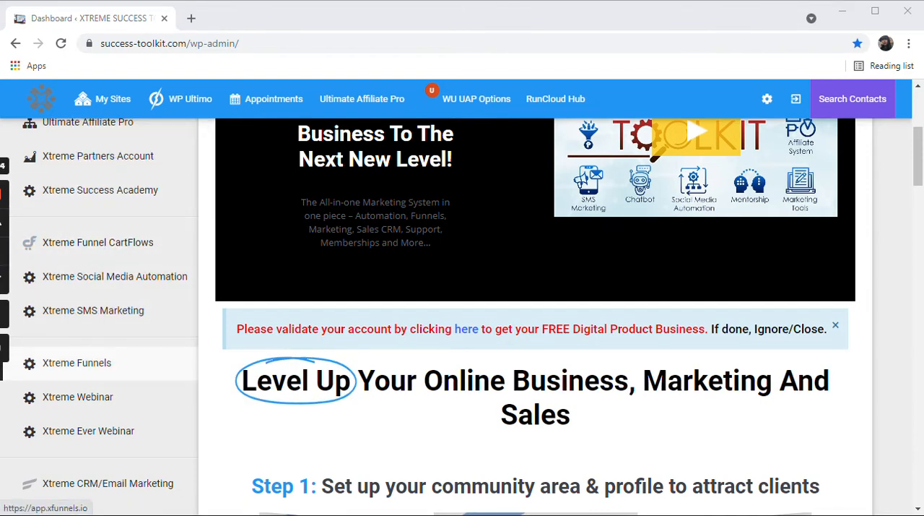
drag(390, 14, 398, 12)
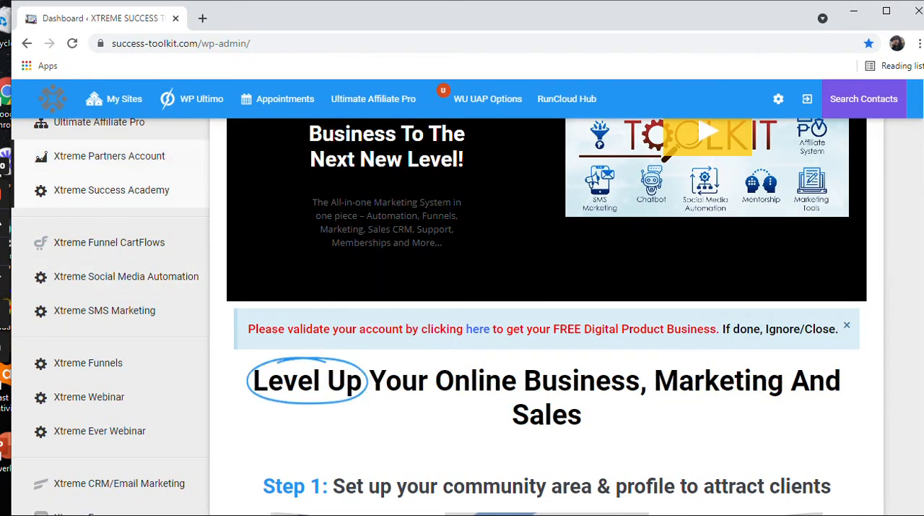
scroll(119, 314, up, 3)
scroll(102, 318, down, 3)
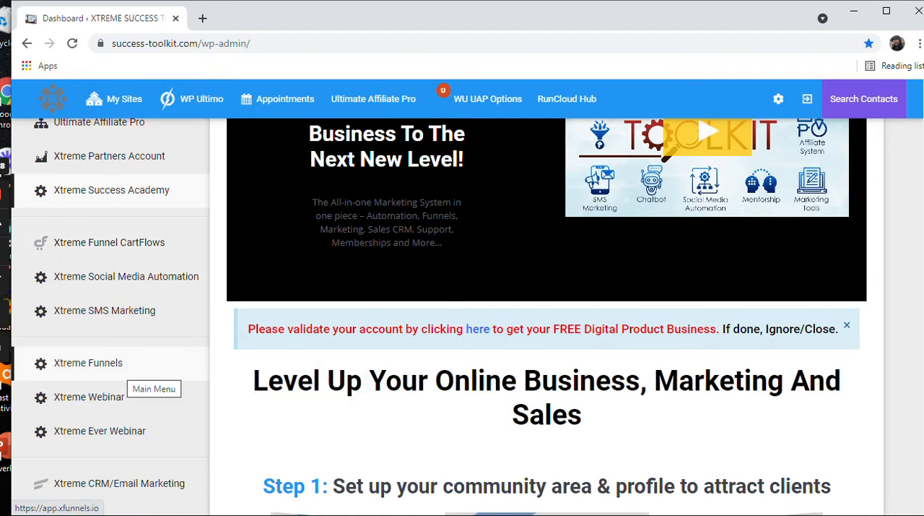
Step: Open Xtreme Funnels and log in to XFunnels V3.0 with the prefilled account credentials
click(108, 365)
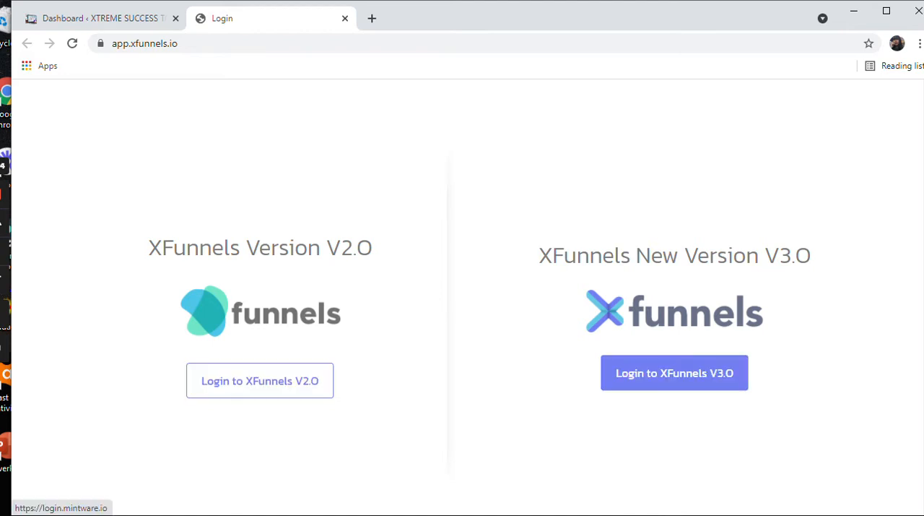
click(675, 373)
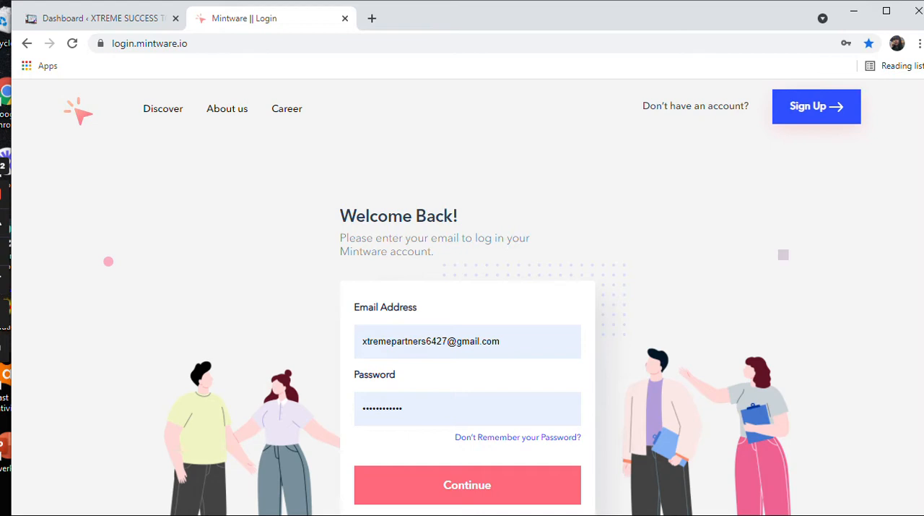
scroll(462, 325, down, 1)
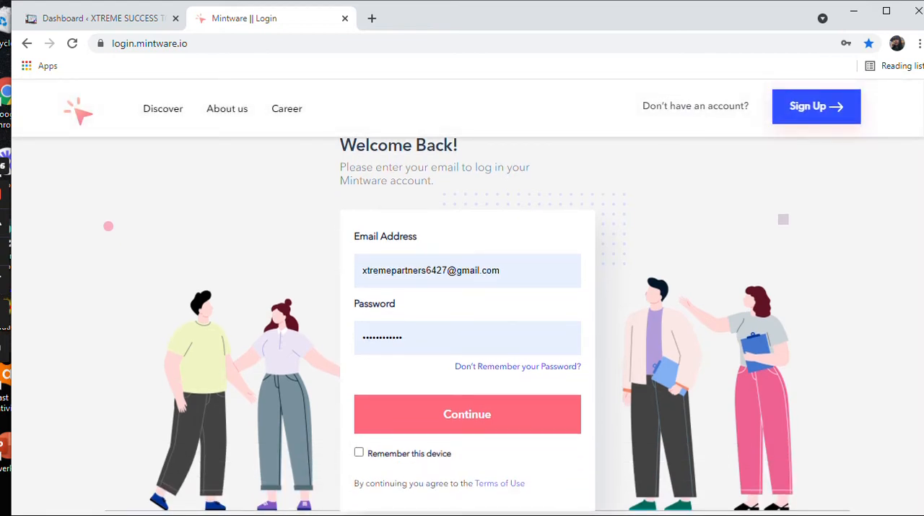
click(467, 414)
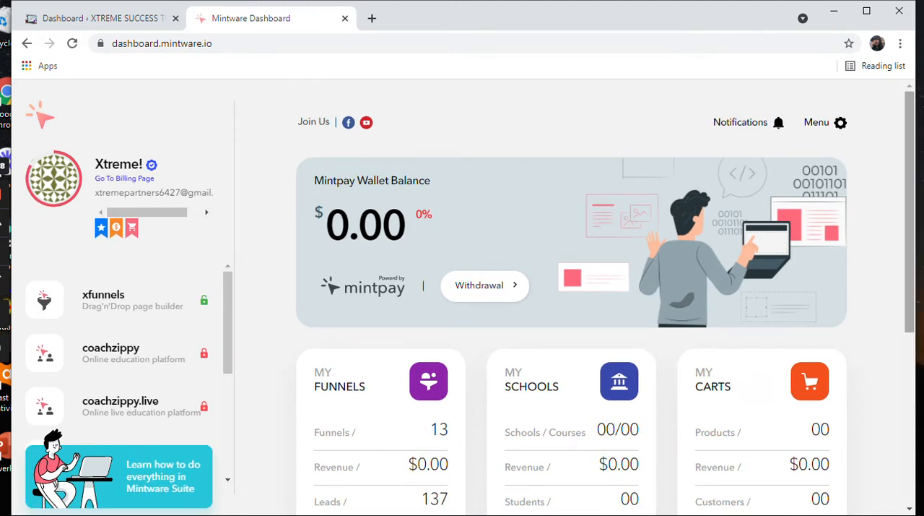
Step: Look over the dashboard's summary cards and open the xfunnels page builder
scroll(571, 289, down, 3)
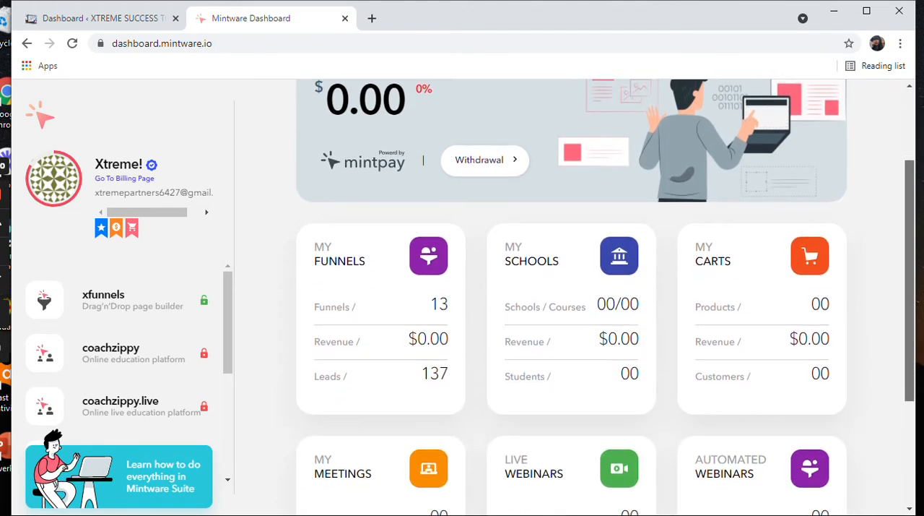
scroll(571, 288, down, 3)
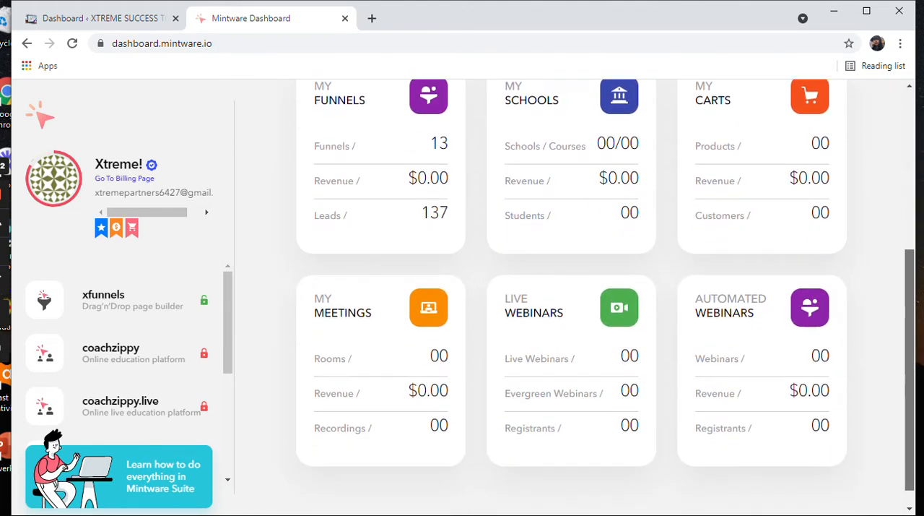
scroll(571, 297, up, 2)
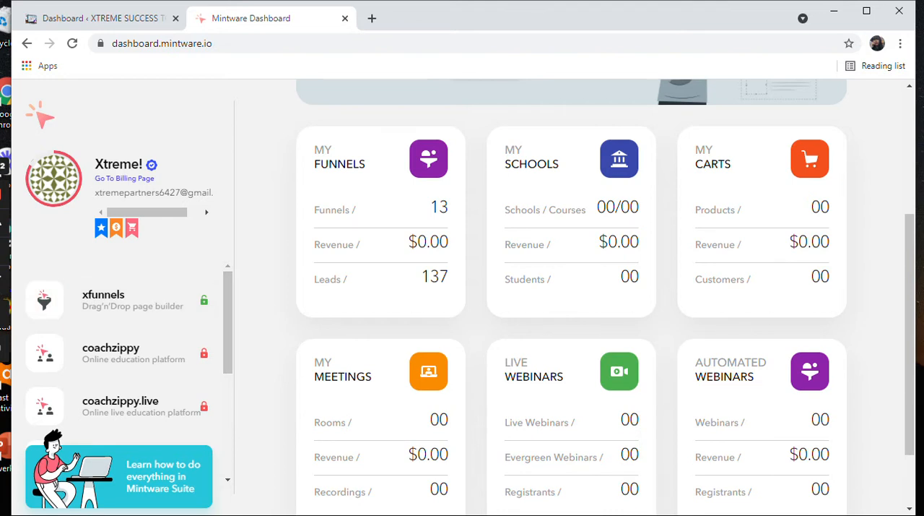
click(105, 299)
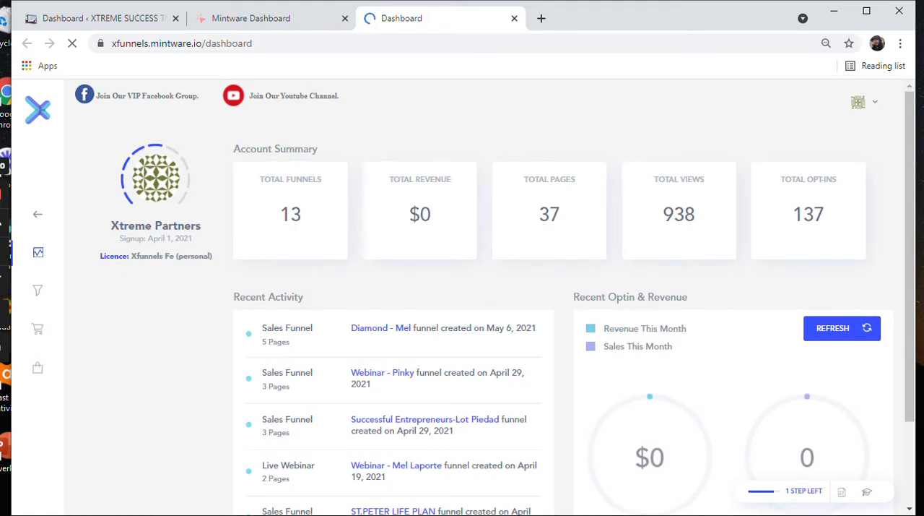
Step: Create a new funnel from the funnels list, keeping the Sales Funnel type, and continue to the funnel details
scroll(491, 296, down, 3)
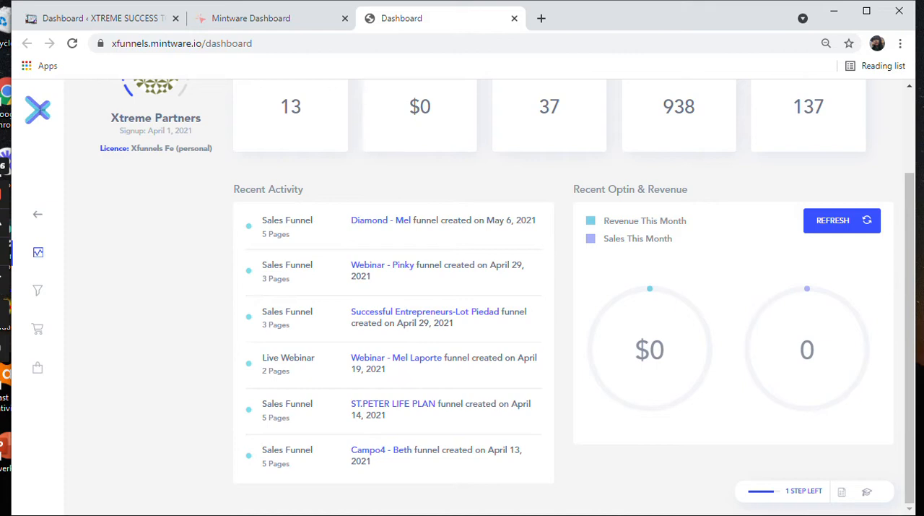
click(37, 291)
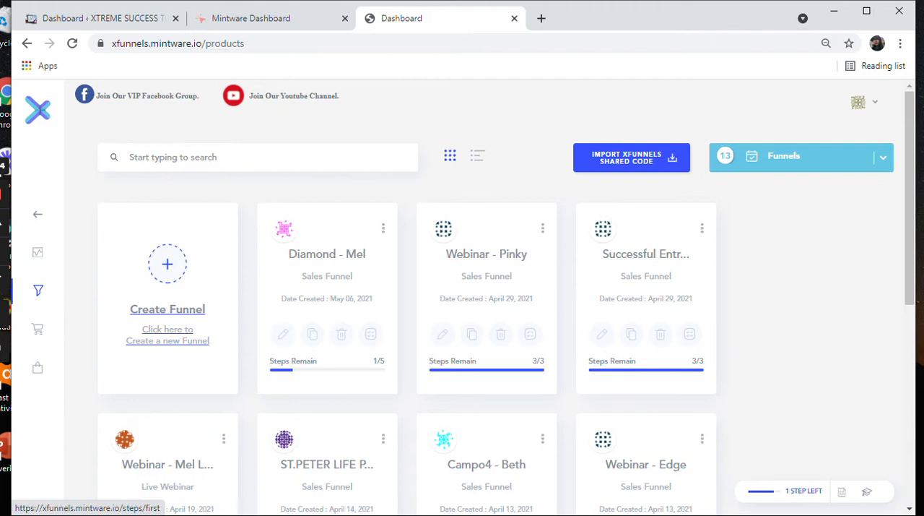
click(168, 309)
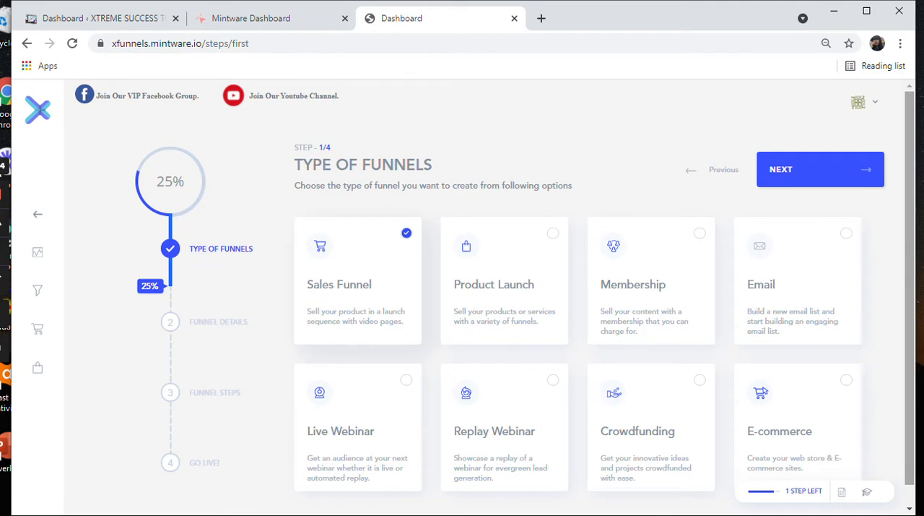
scroll(462, 289, down, 1)
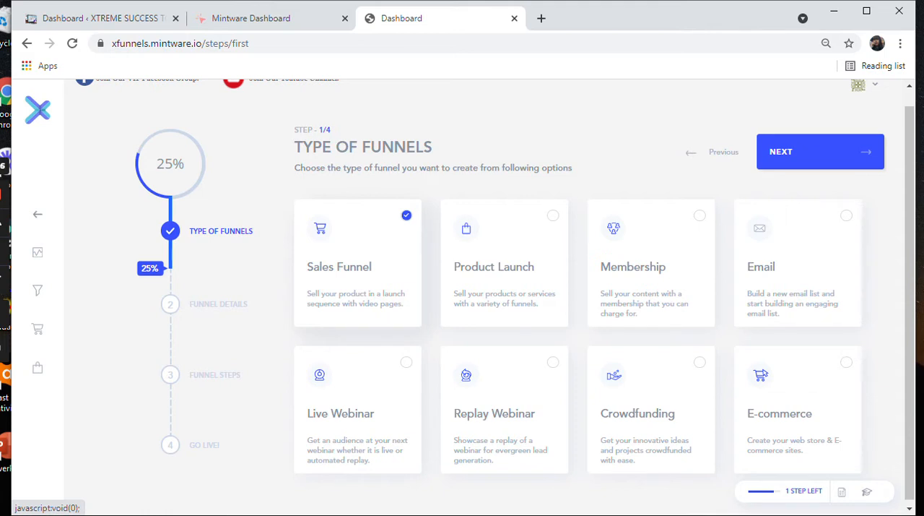
click(821, 152)
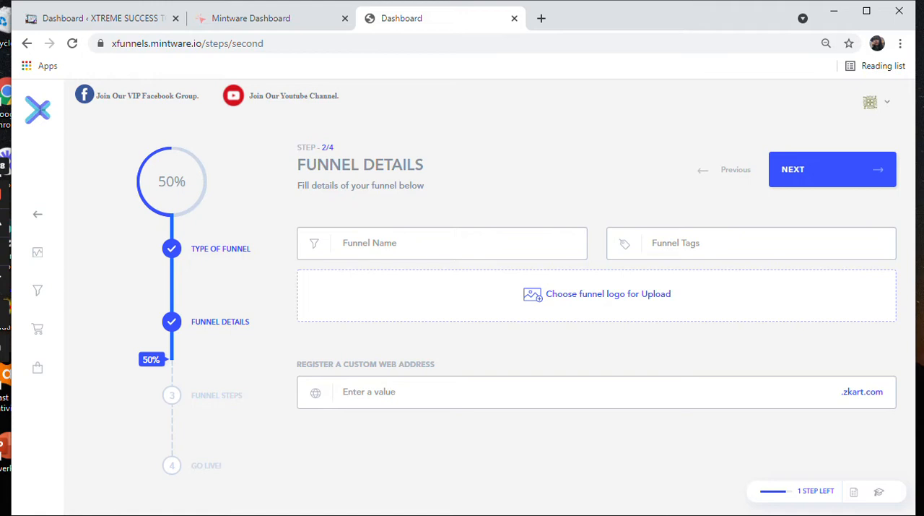
Step: Name the funnel "Xtreme Success Digital Opportunity"
click(343, 243)
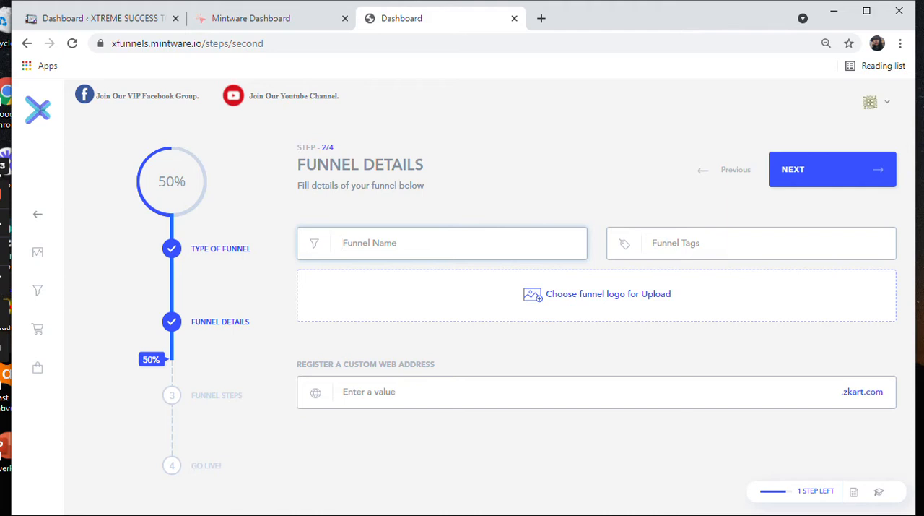
text(x)
key(BackSpace)
text(C+)
key(BackSpace)
key(BackSpace)
text(Xtreme Success Digital opportub)
key(BackSpace)
key(BackSpace)
key(BackSpace)
key(BackSpace)
key(BackSpace)
key(BackSpace)
key(BackSpace)
key(BackSpace)
text(Opportu)
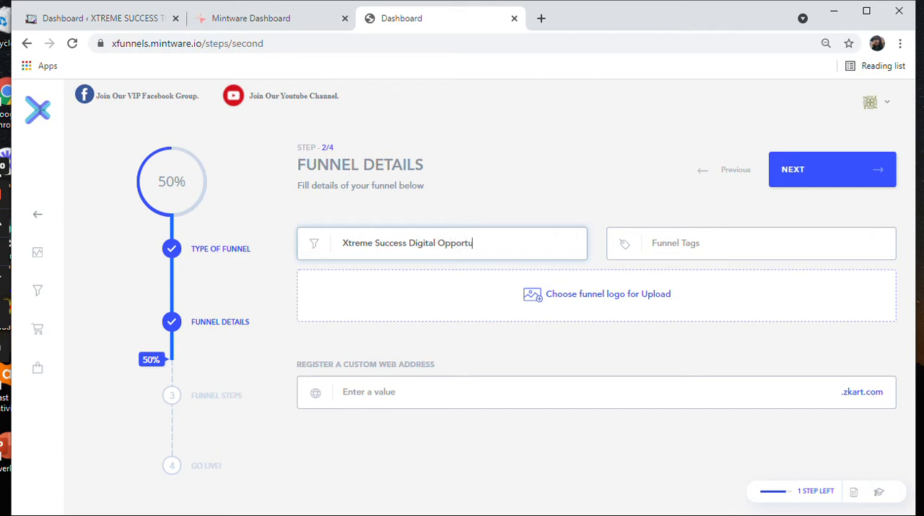
text(nity)
Step: Choose the emblem image from New folder (2) in Downloads as the funnel logo
click(568, 294)
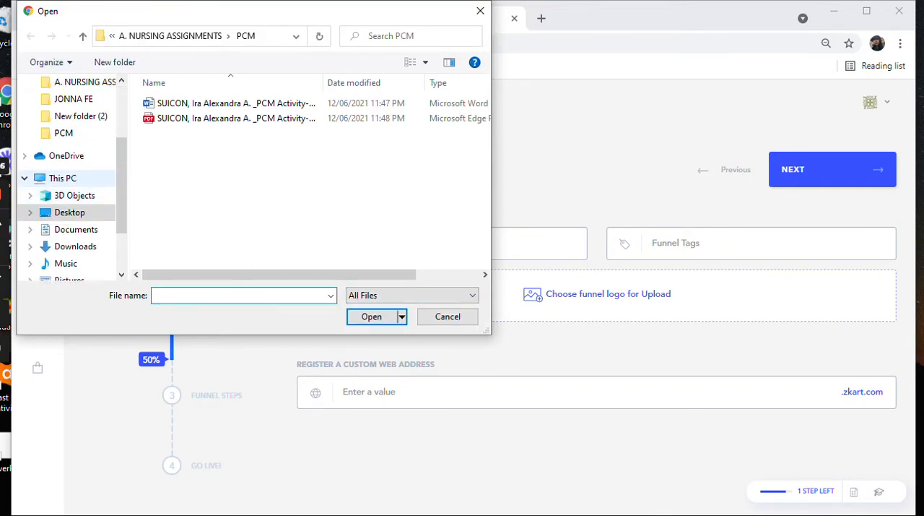
click(75, 145)
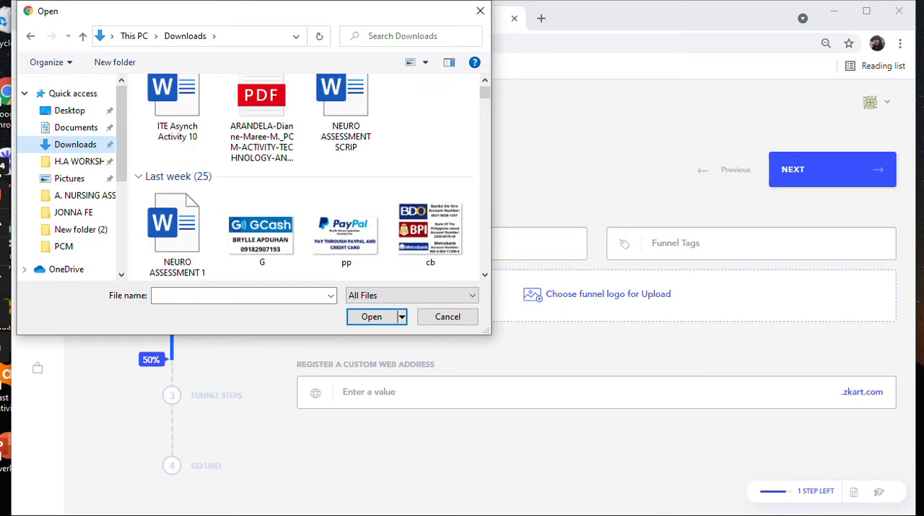
scroll(430, 123, down, 3)
scroll(303, 176, down, 5)
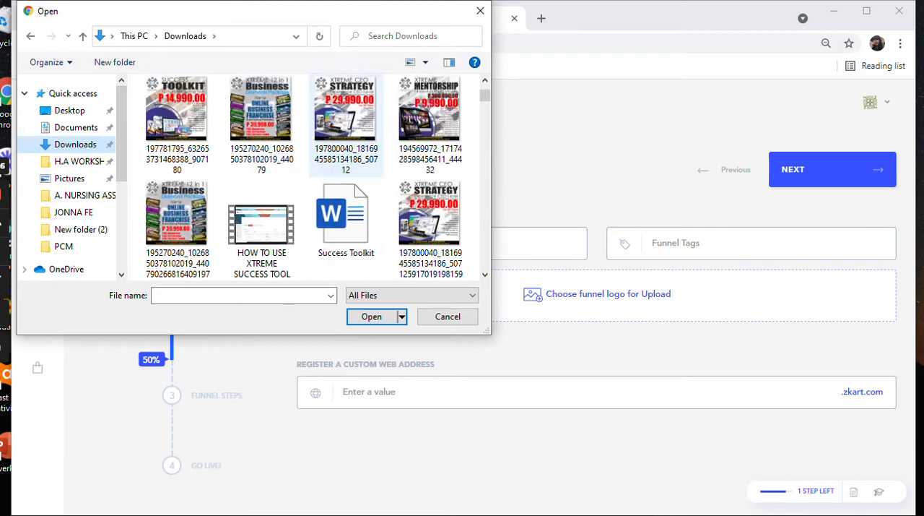
scroll(304, 176, down, 5)
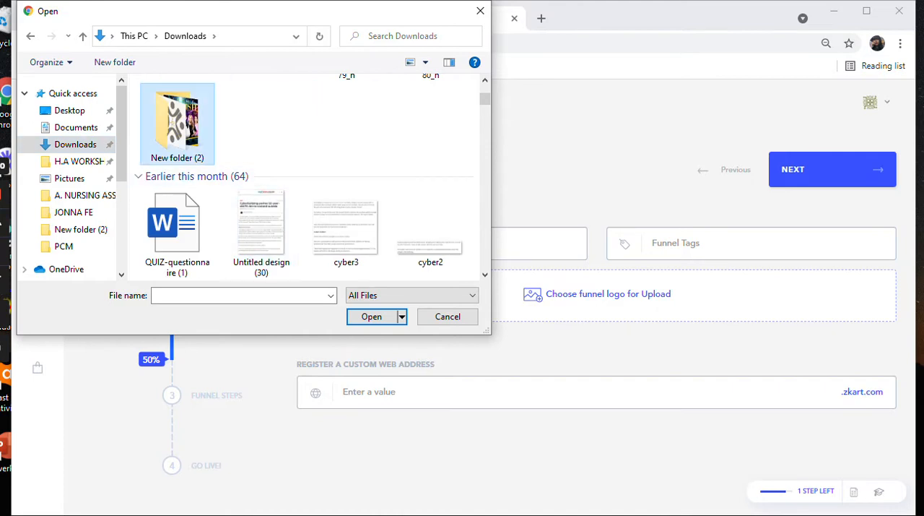
double_click(177, 121)
click(177, 123)
click(372, 317)
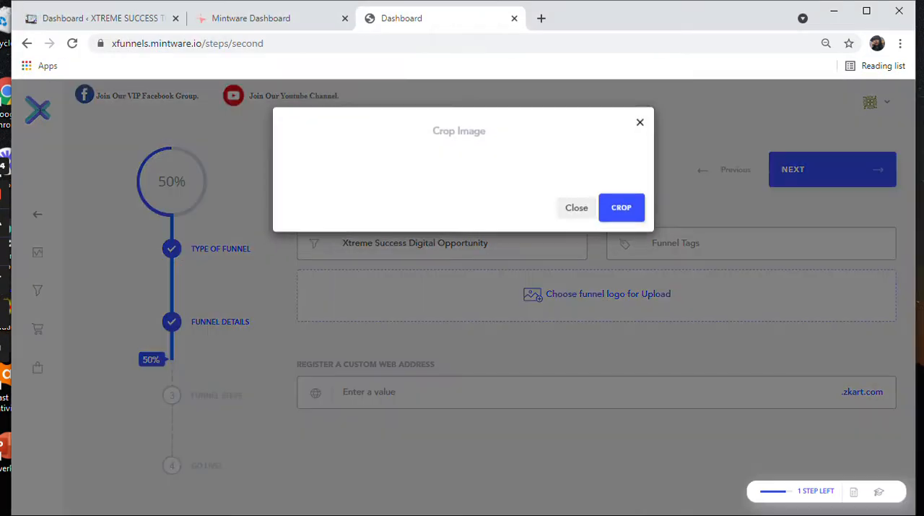
Step: Try to crop the logo image with a frame enclosing the whole emblem, and close the crop dialog
drag(464, 277, 446, 256)
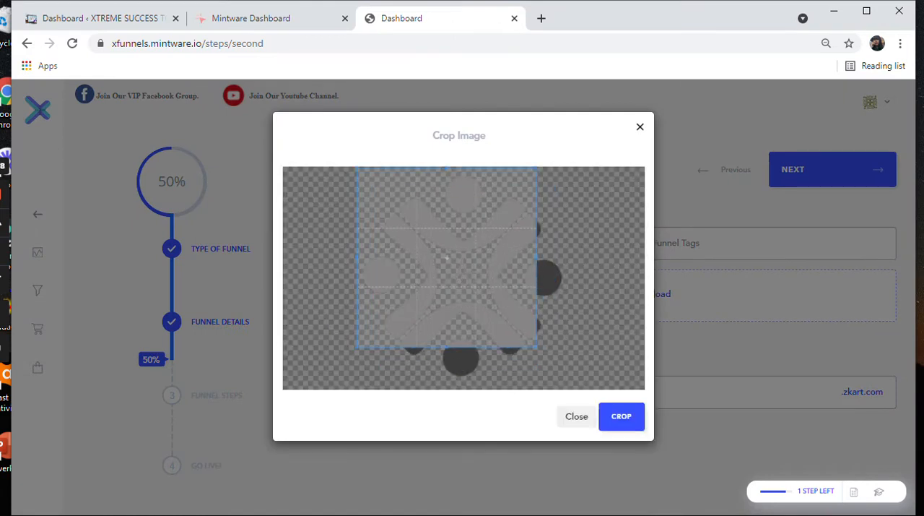
drag(538, 348, 605, 384)
drag(481, 276, 458, 274)
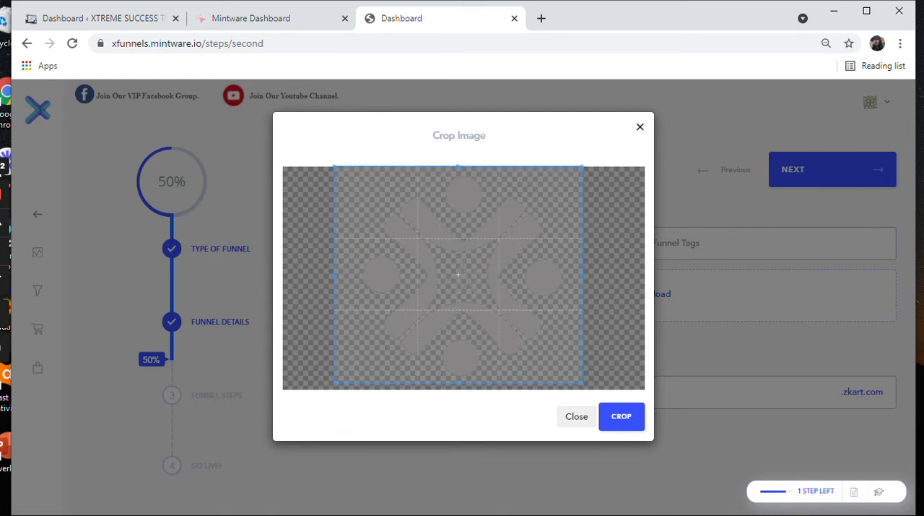
drag(458, 383, 458, 390)
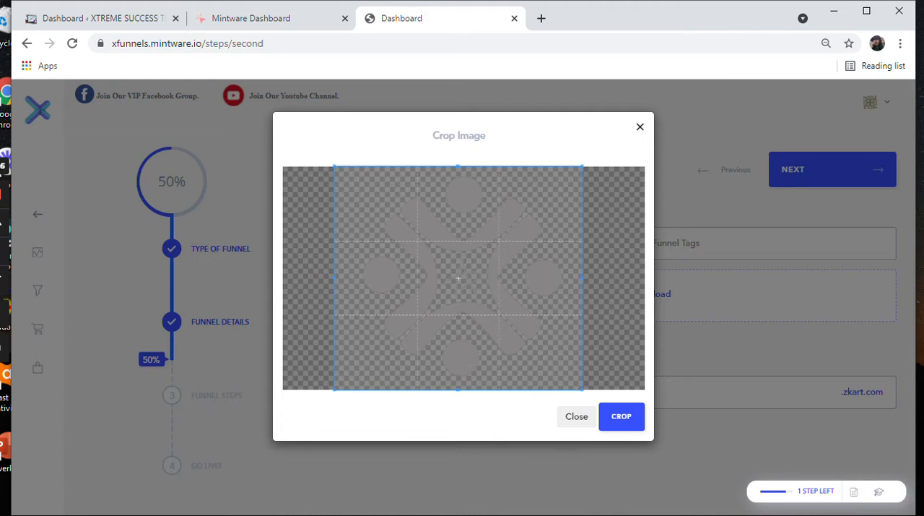
click(621, 416)
click(622, 417)
click(622, 417)
click(640, 126)
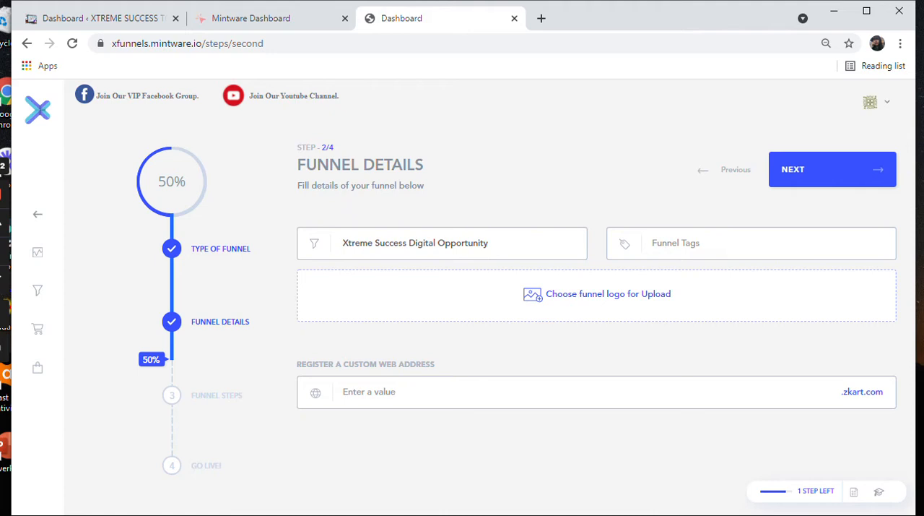
Step: Enter "xsdigitalopportunity" as the funnel's custom web address on zkart.com
click(370, 392)
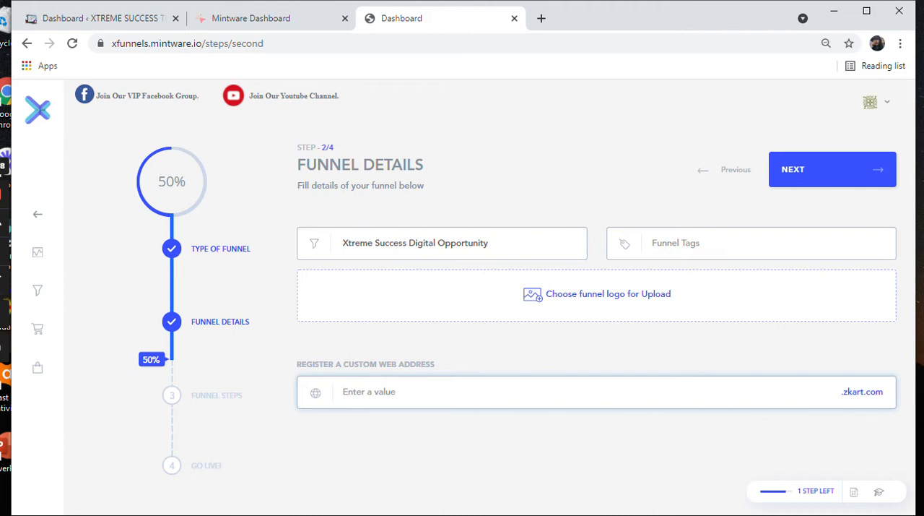
text(xtre)
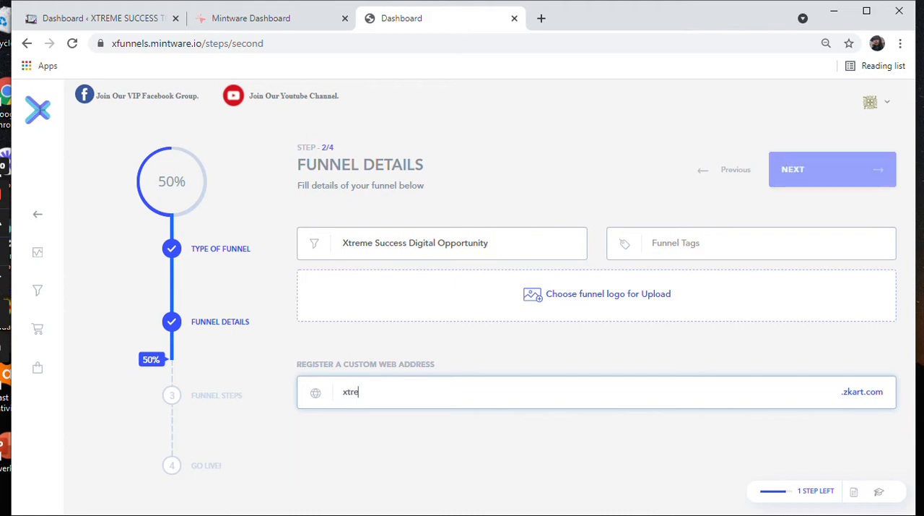
text(me)
key(BackSpace)
key(BackSpace)
key(BackSpace)
key(BackSpace)
key(BackSpace)
key(BackSpace)
text(xsdigital)
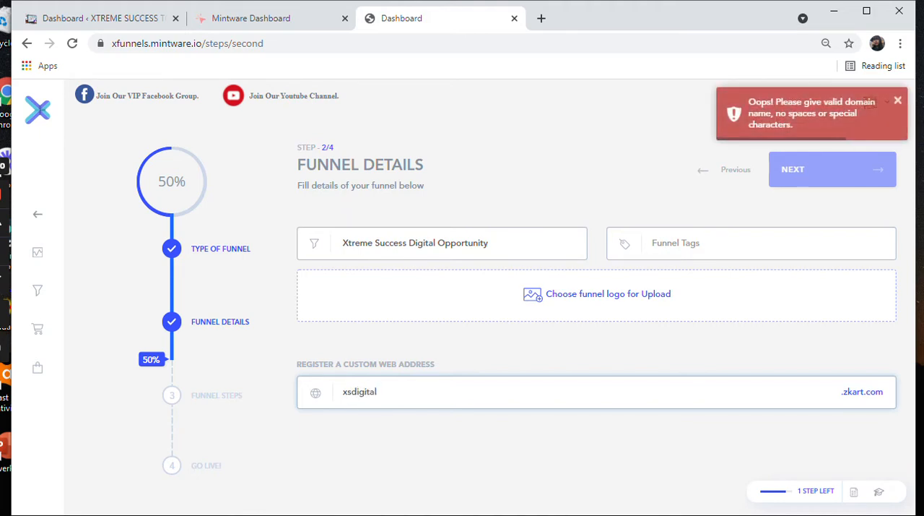
text(opportunity)
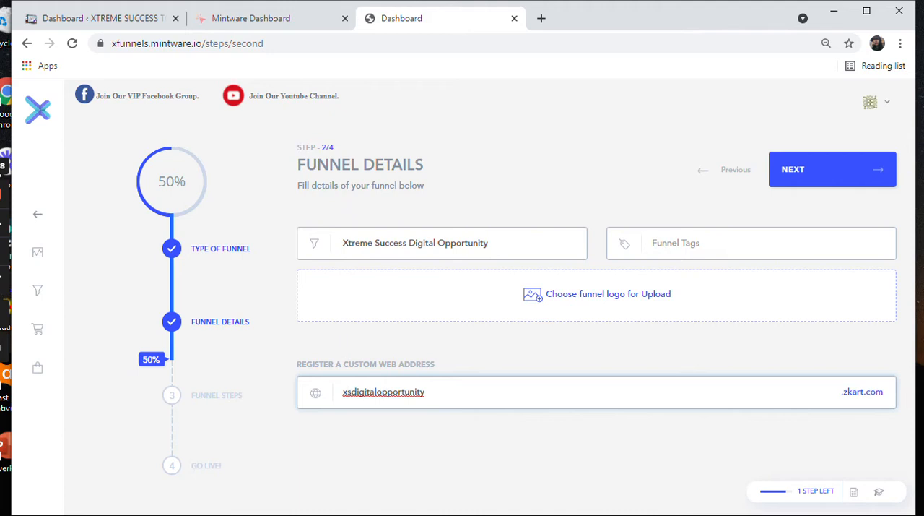
Step: Change the custom web address to "xtremedigitalopportunity" and continue to the funnel steps
text(tremes)
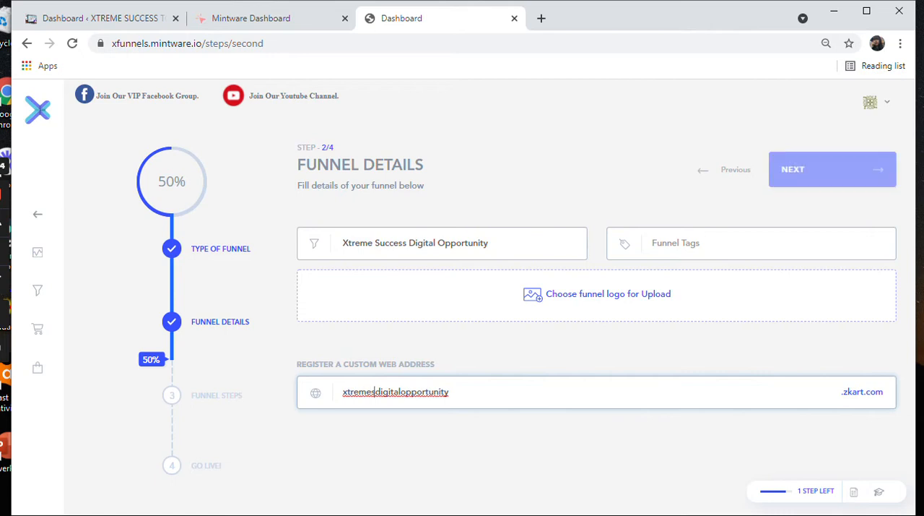
text(ucc)
key(BackSpace)
key(BackSpace)
key(BackSpace)
key(BackSpace)
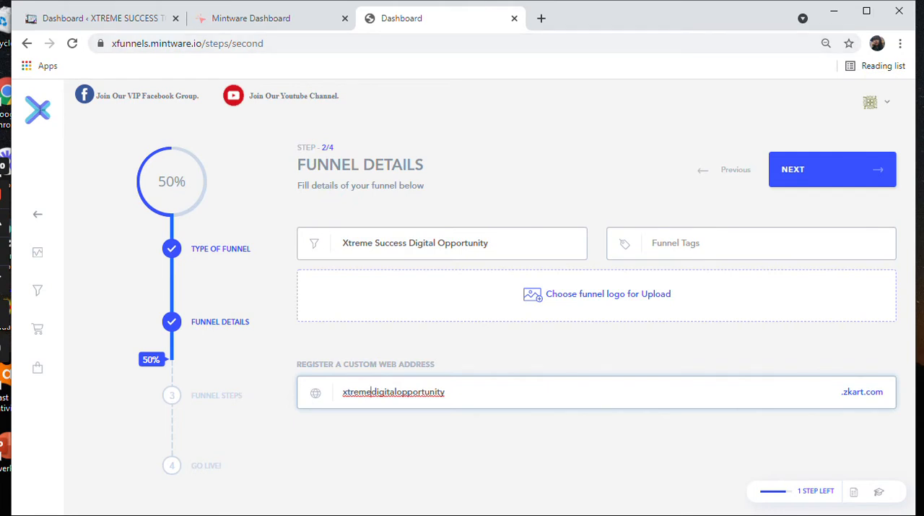
click(833, 170)
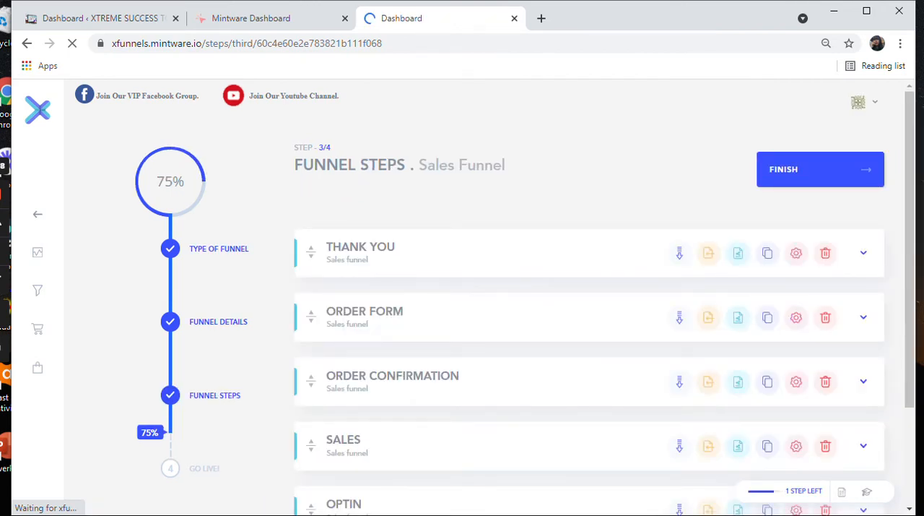
scroll(590, 304, down, 3)
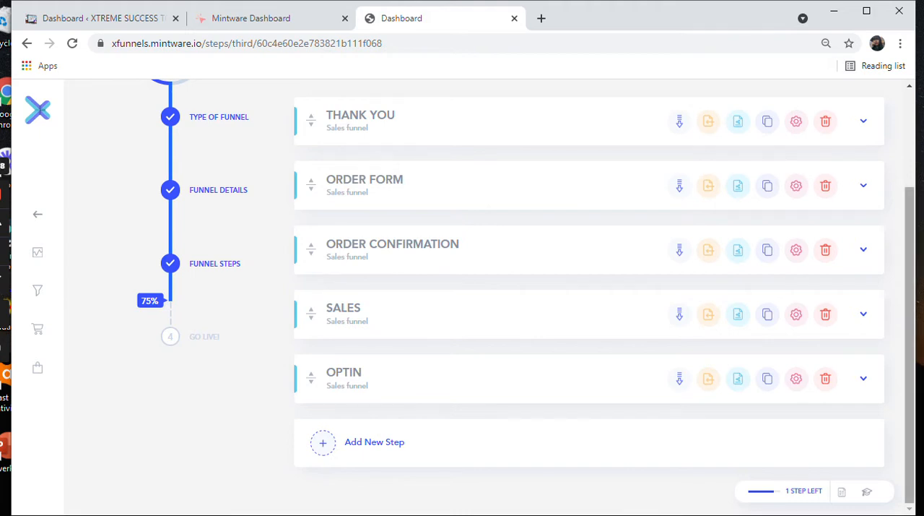
scroll(527, 291, up, 1)
scroll(527, 291, up, 1)
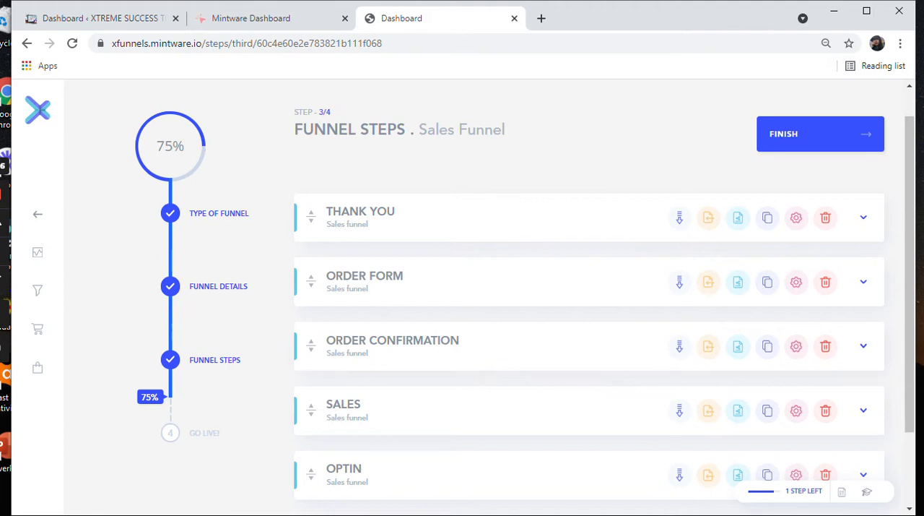
scroll(589, 304, down, 1)
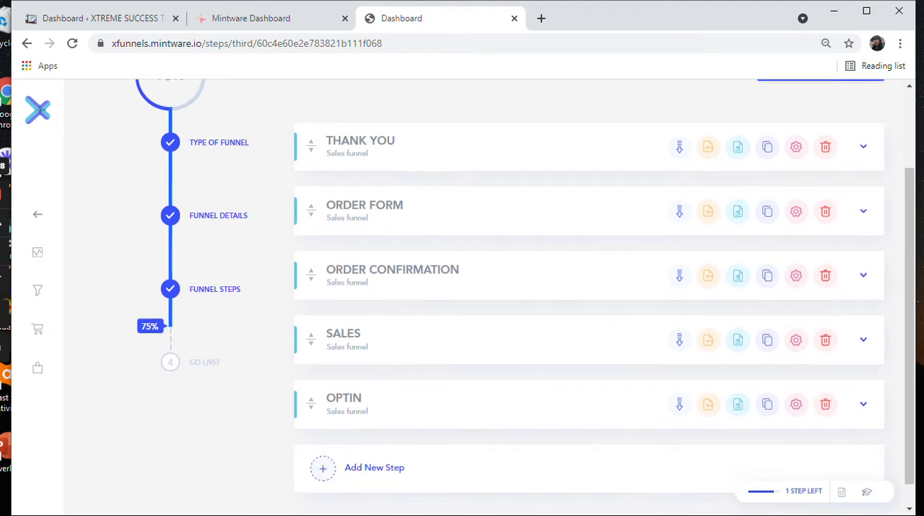
click(374, 467)
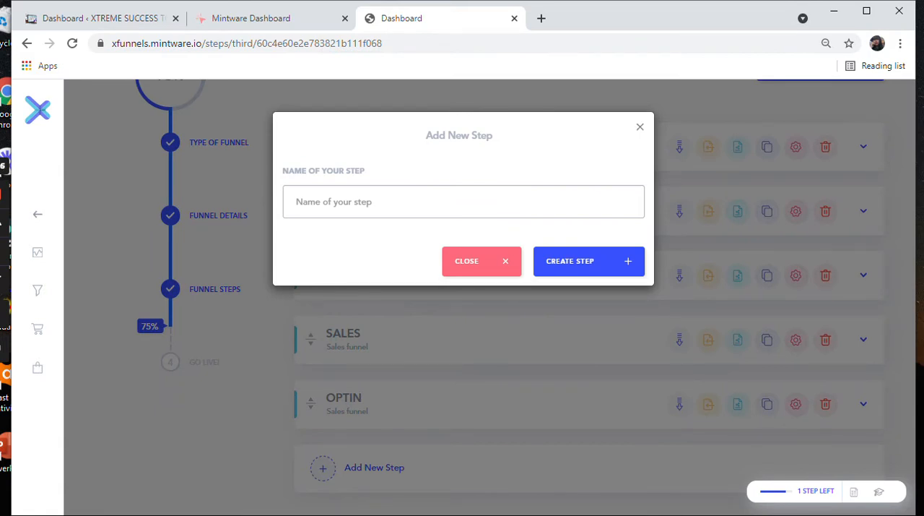
key(Escape)
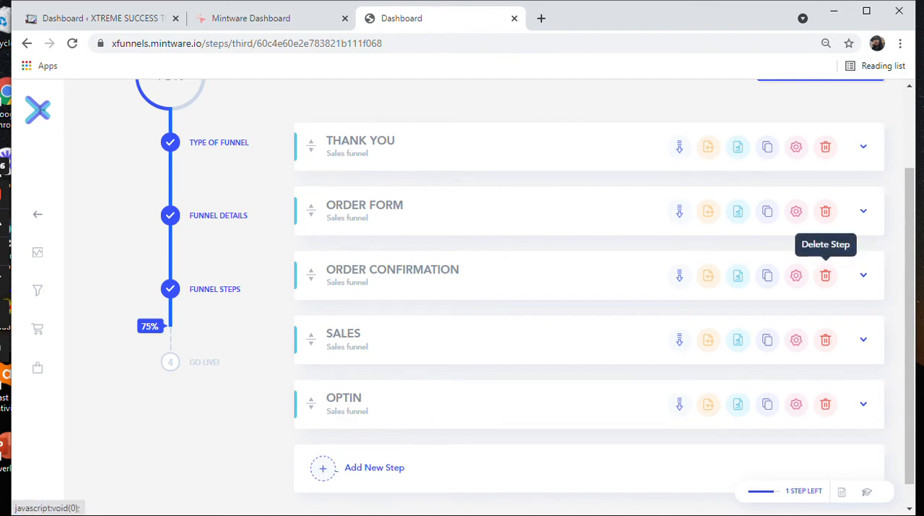
Step: Delete the Order Confirmation and Sales steps from the funnel
click(825, 275)
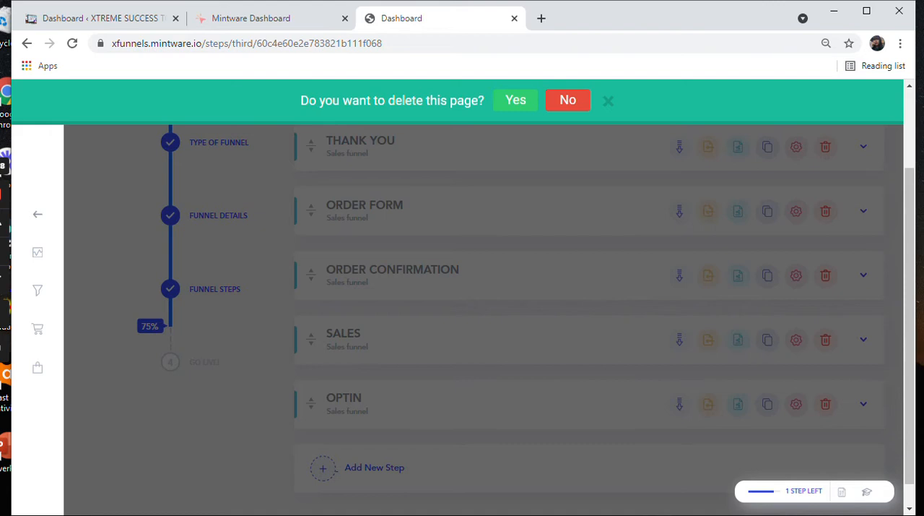
click(568, 100)
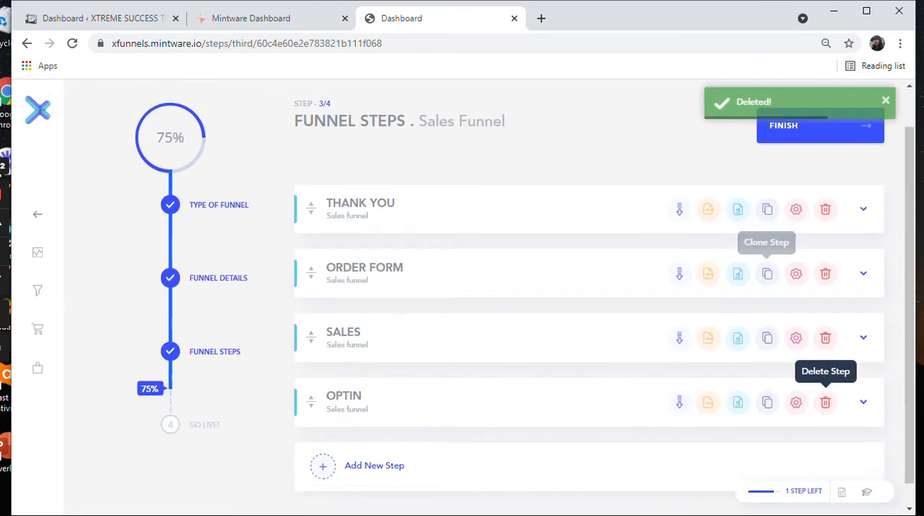
scroll(525, 291, down, 1)
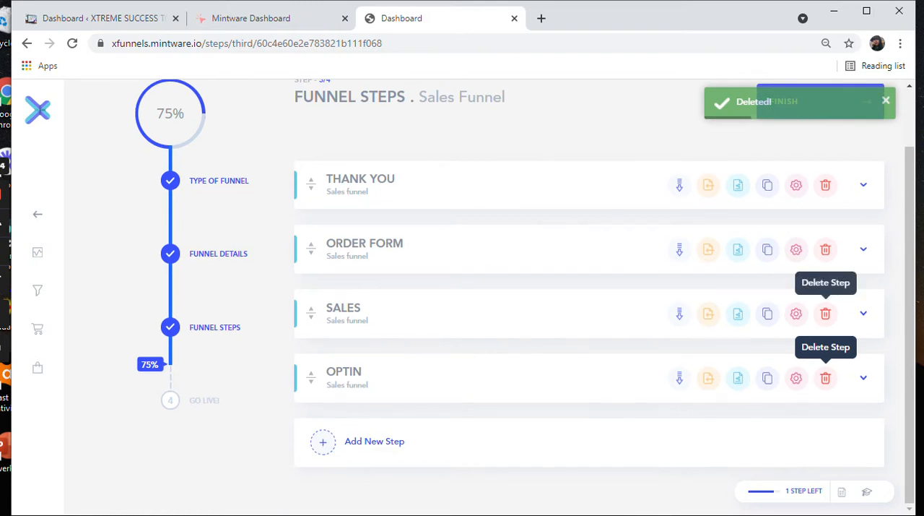
click(826, 377)
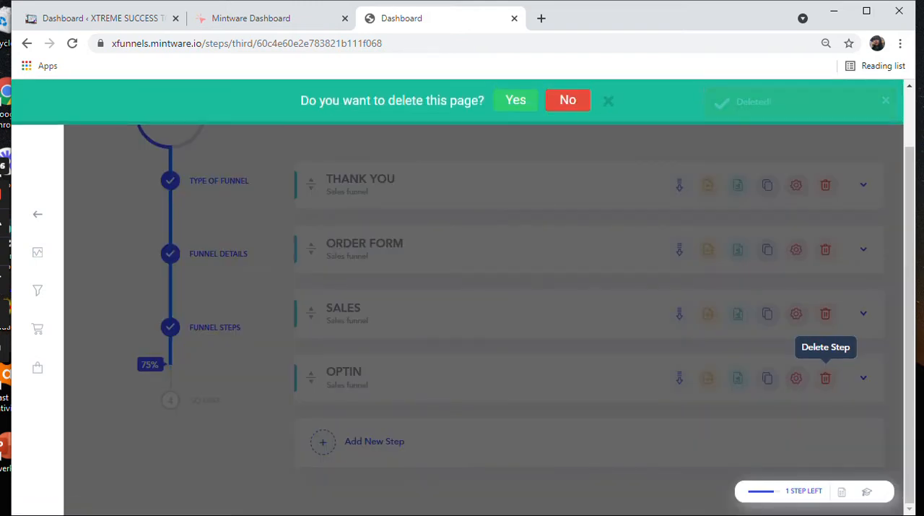
click(516, 99)
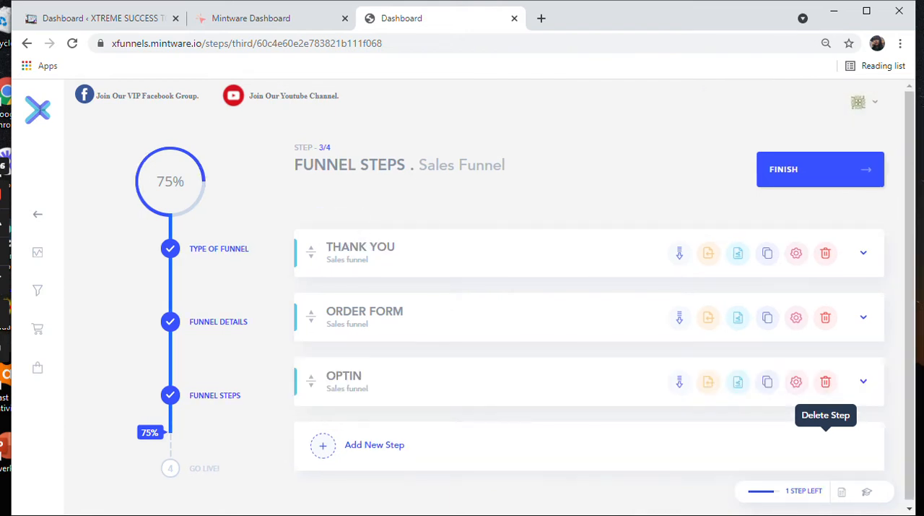
Step: Move the Optin step above Thank You in the funnel order and try to make it a downsell
drag(311, 381, 305, 250)
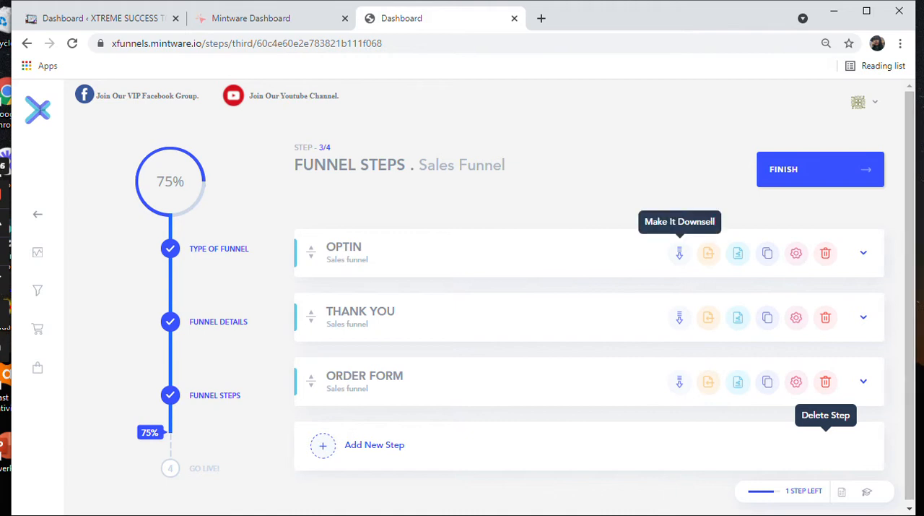
click(680, 253)
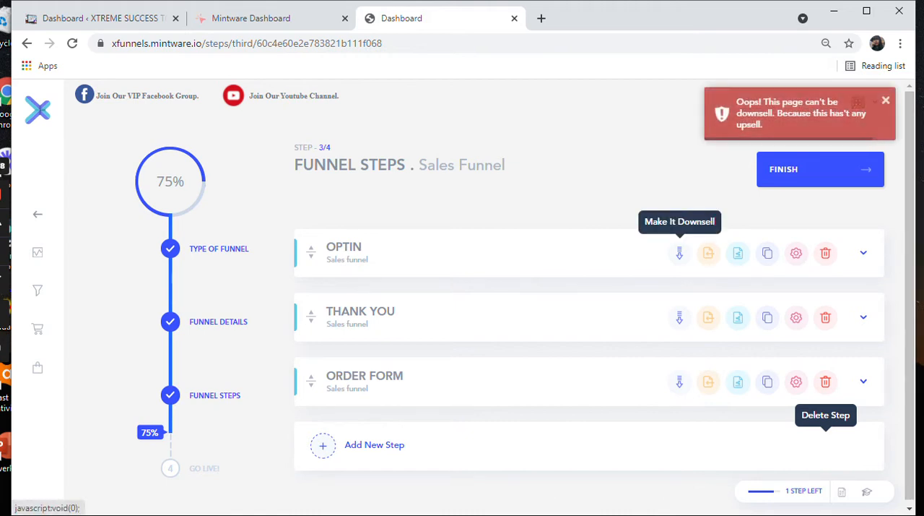
Step: Expand the Optin step and open its second page version for editing in the page builder
click(864, 253)
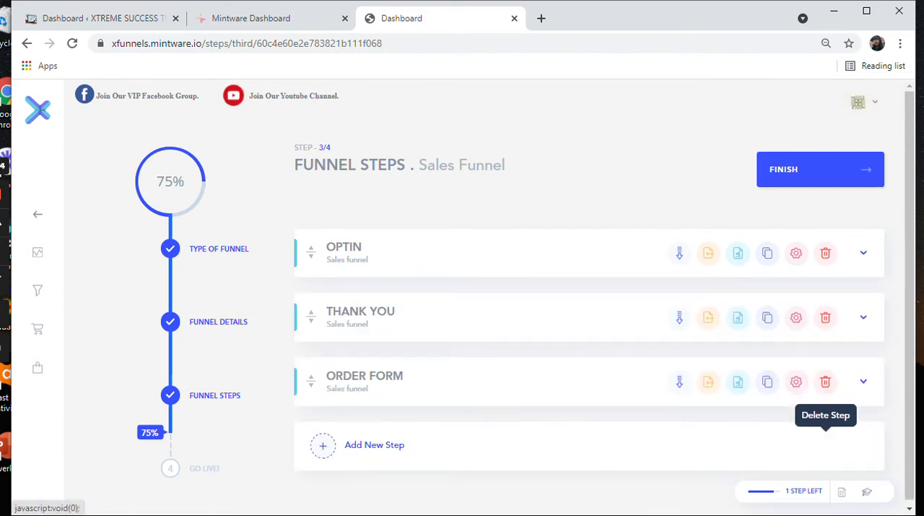
click(864, 253)
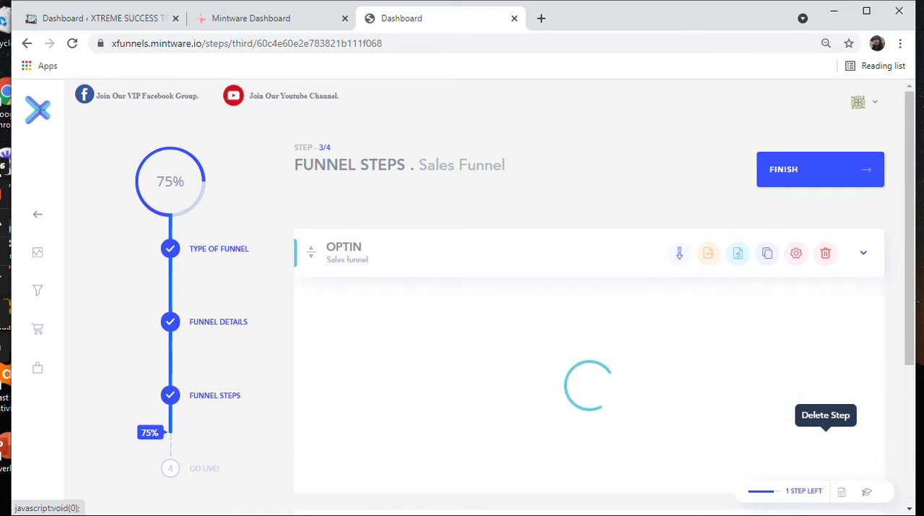
scroll(589, 325, down, 1)
scroll(495, 296, down, 3)
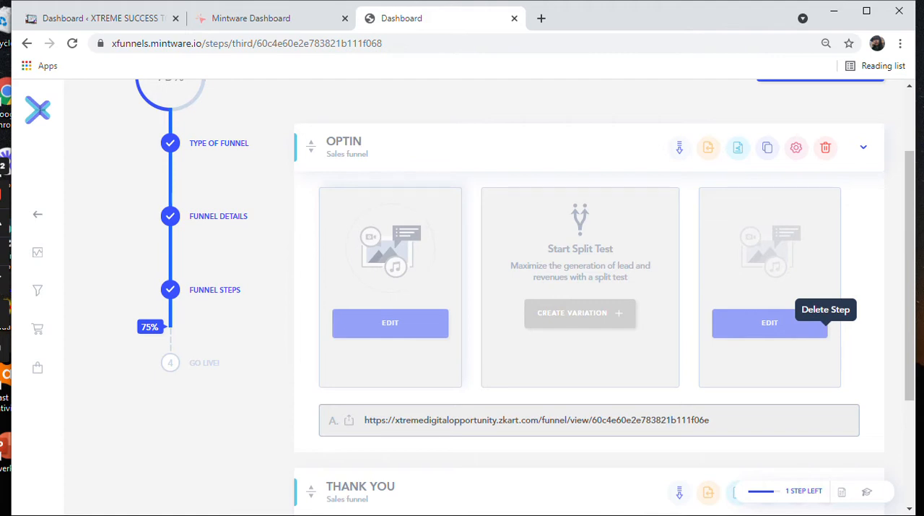
click(795, 323)
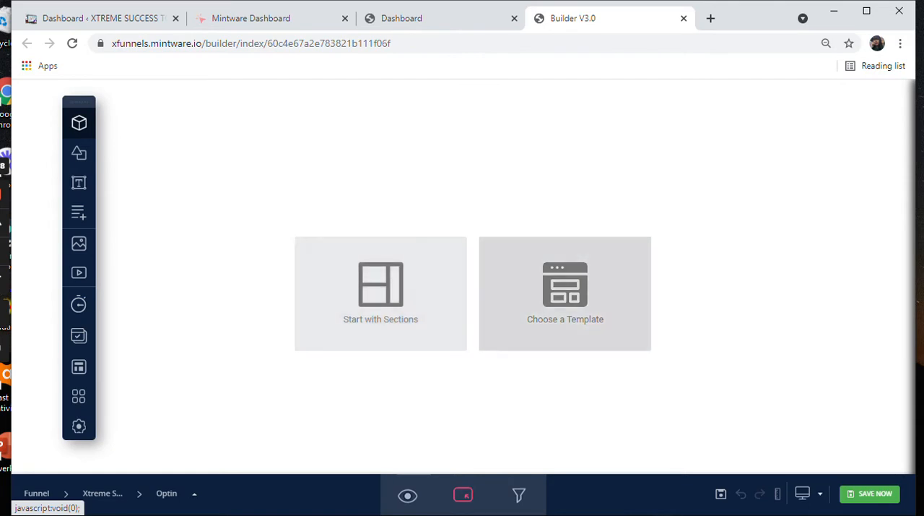
Step: Start the page from a template and look through the template gallery across all categories
click(566, 294)
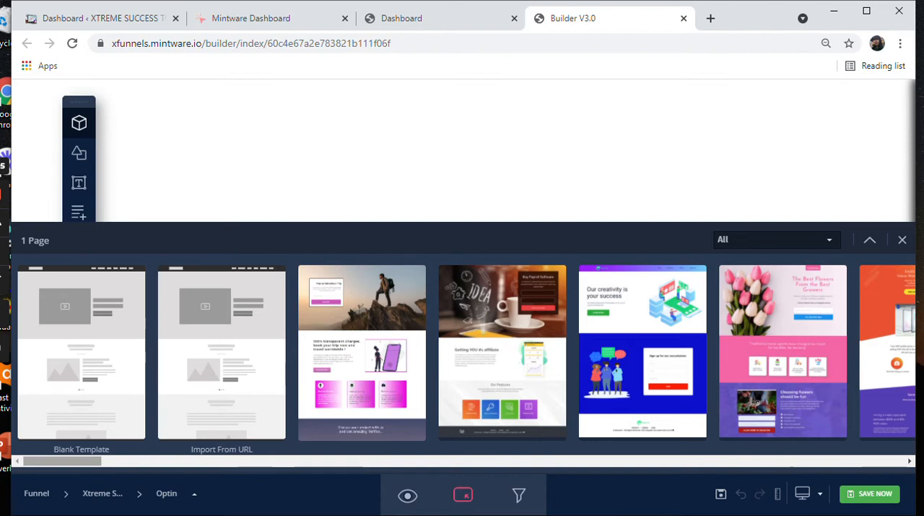
scroll(463, 352, right, 5)
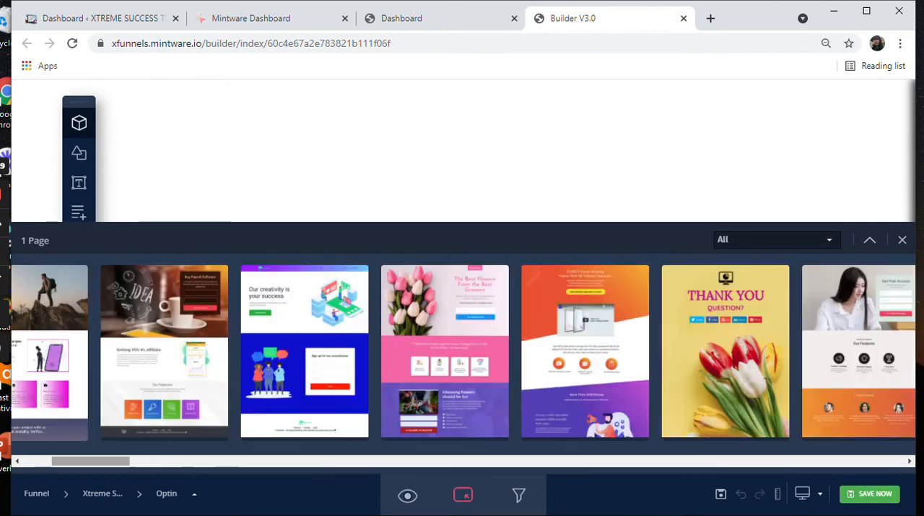
scroll(842, 357, right, 7)
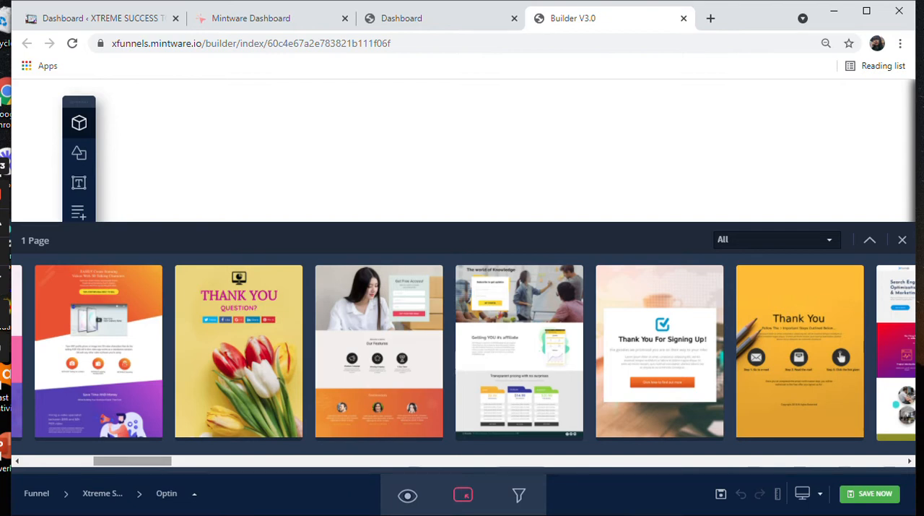
scroll(463, 353, right, 10)
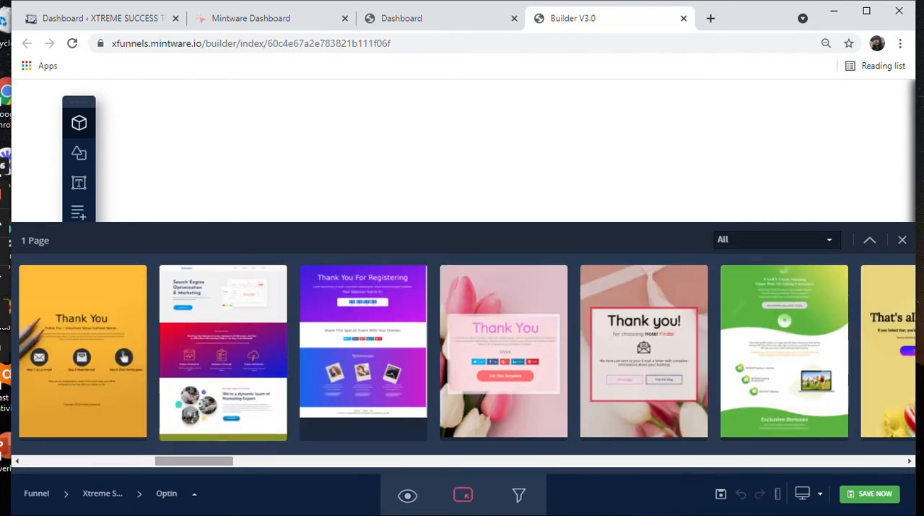
scroll(124, 356, right, 12)
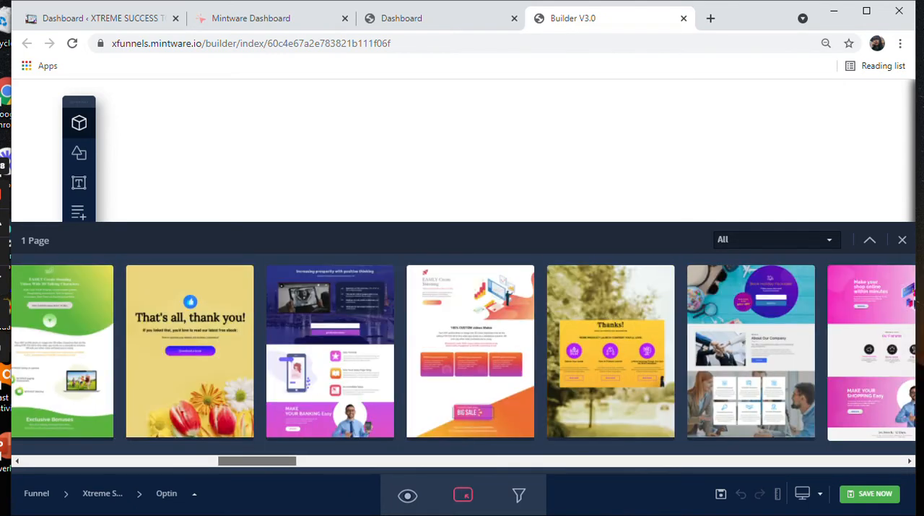
scroll(462, 352, right, 10)
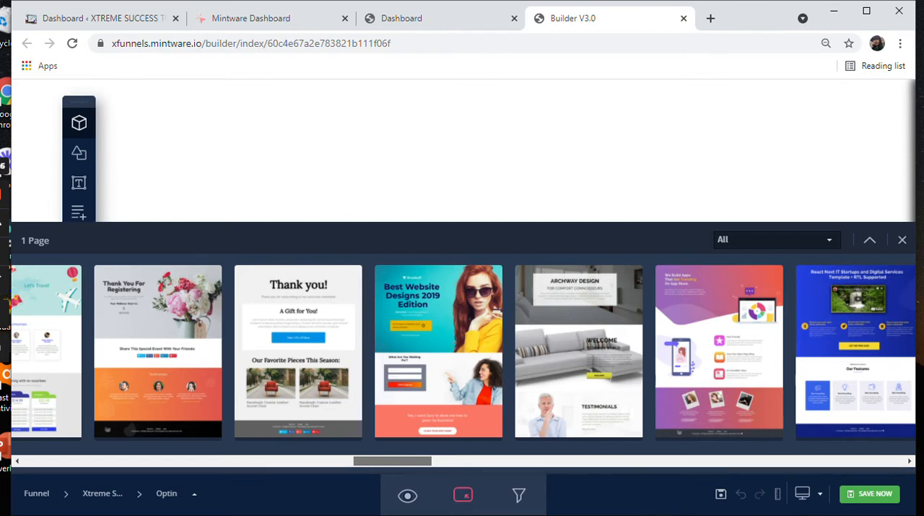
drag(393, 461, 444, 461)
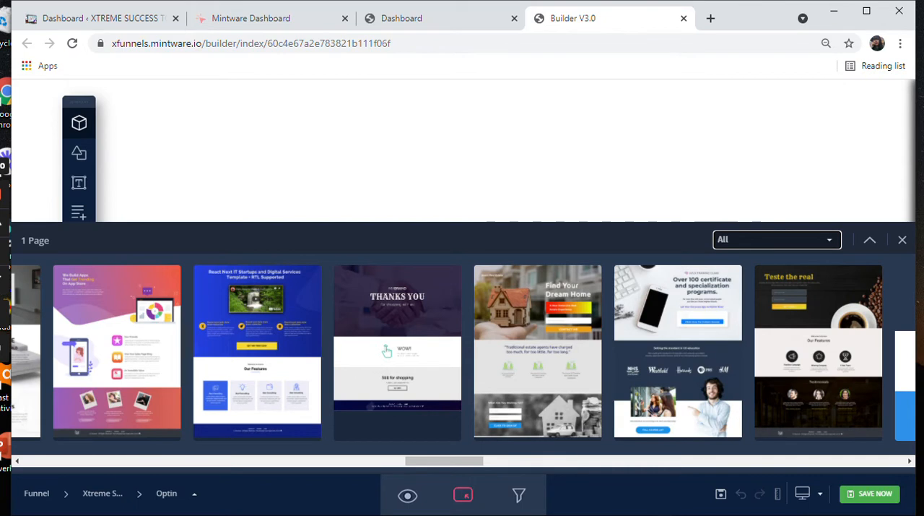
Step: Filter the template gallery by Landing Page and look through the available designs
click(777, 240)
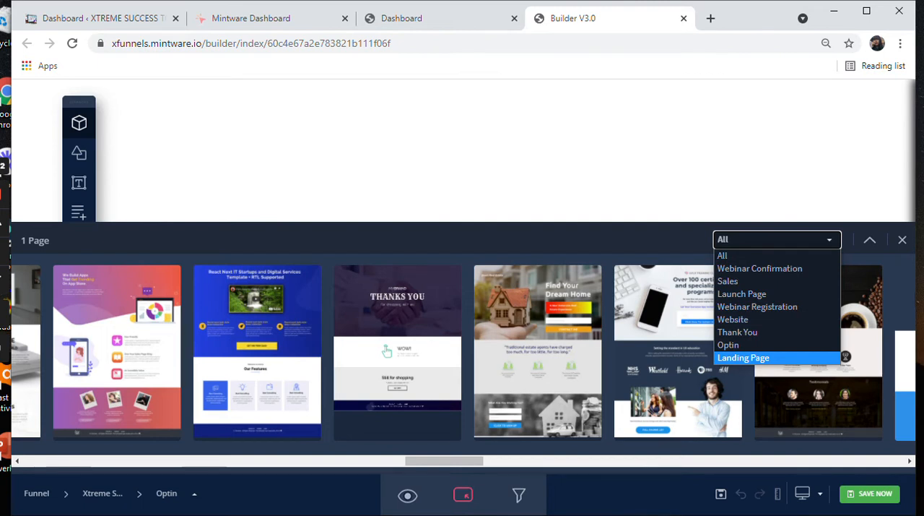
click(743, 357)
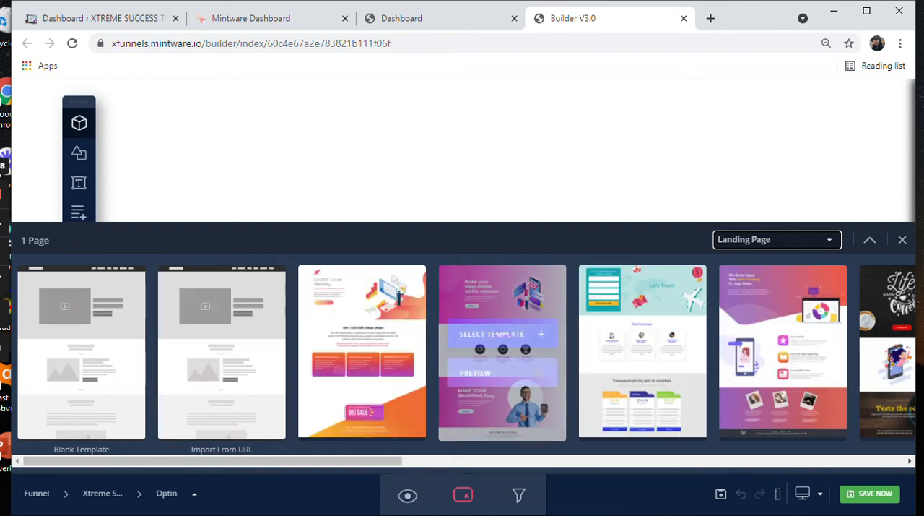
drag(354, 461, 855, 461)
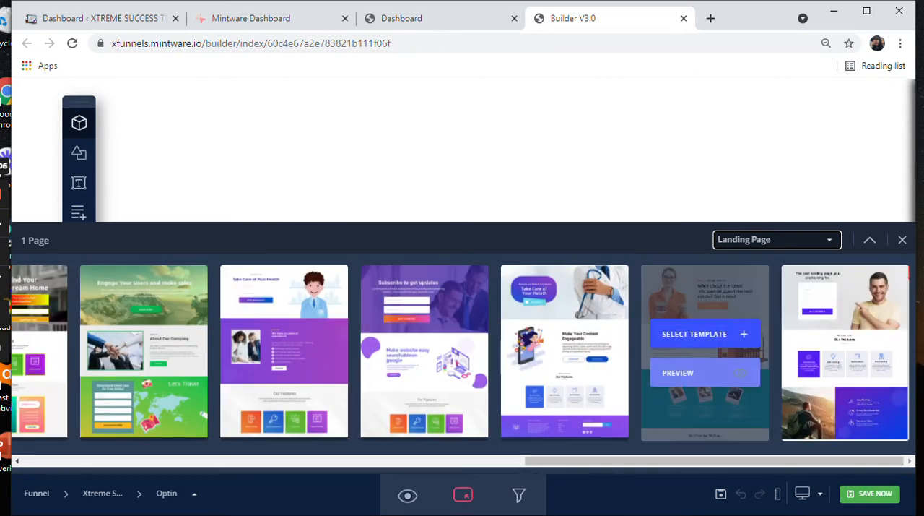
drag(714, 460, 558, 461)
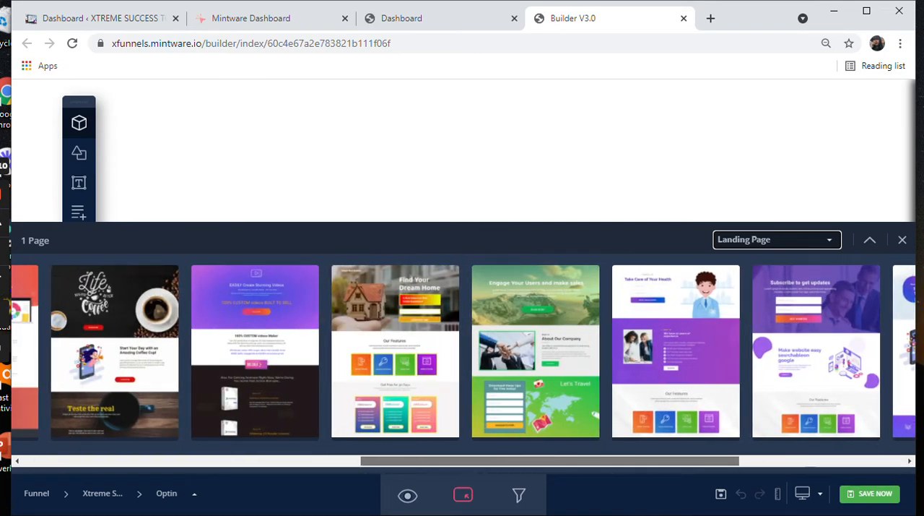
drag(550, 461, 466, 461)
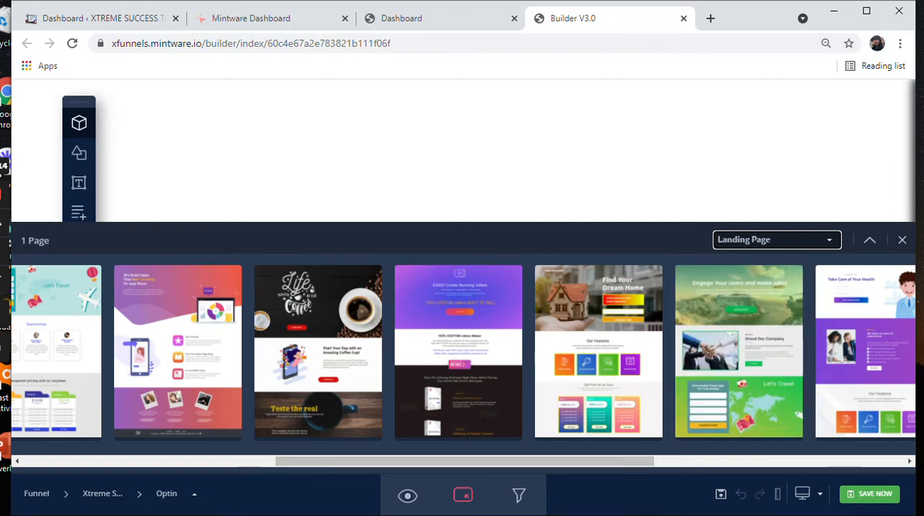
Step: Filter the template gallery by Optin and apply the "Over 100 certificate and specialization programs" template to the page
click(779, 240)
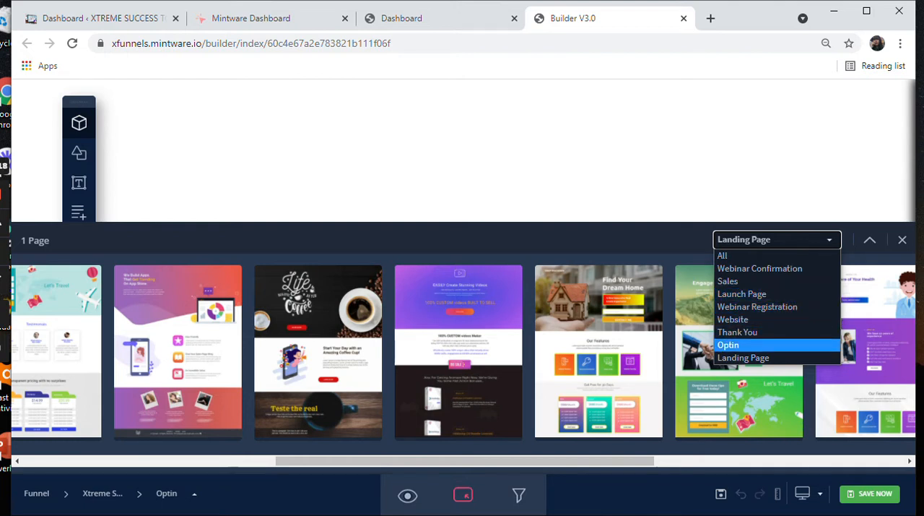
click(730, 346)
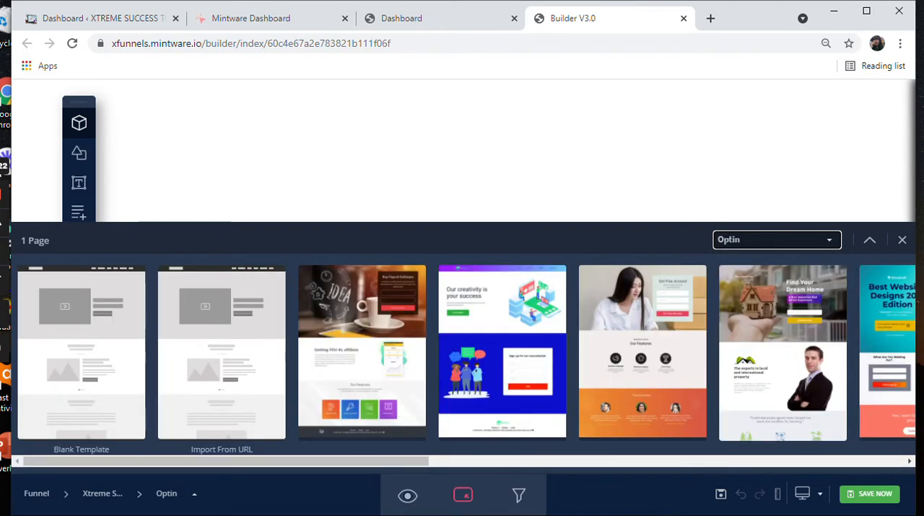
scroll(462, 353, right, 2)
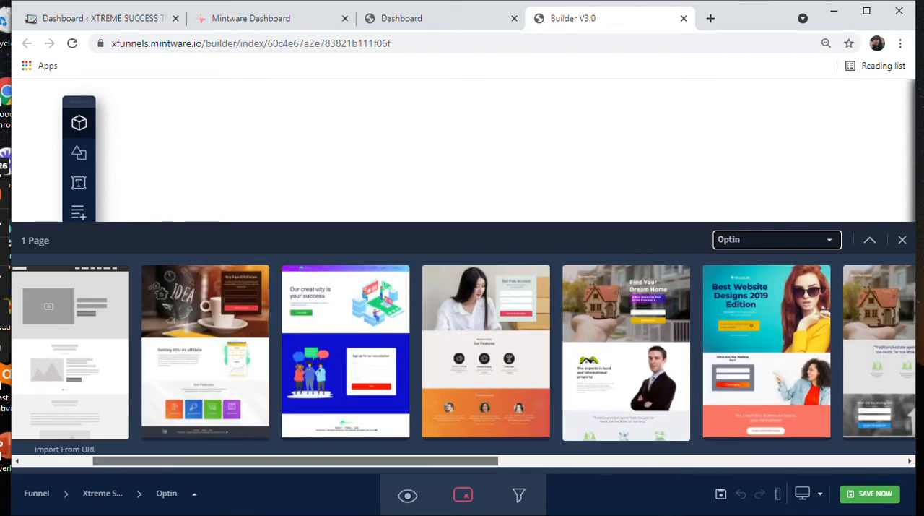
scroll(463, 353, right, 1)
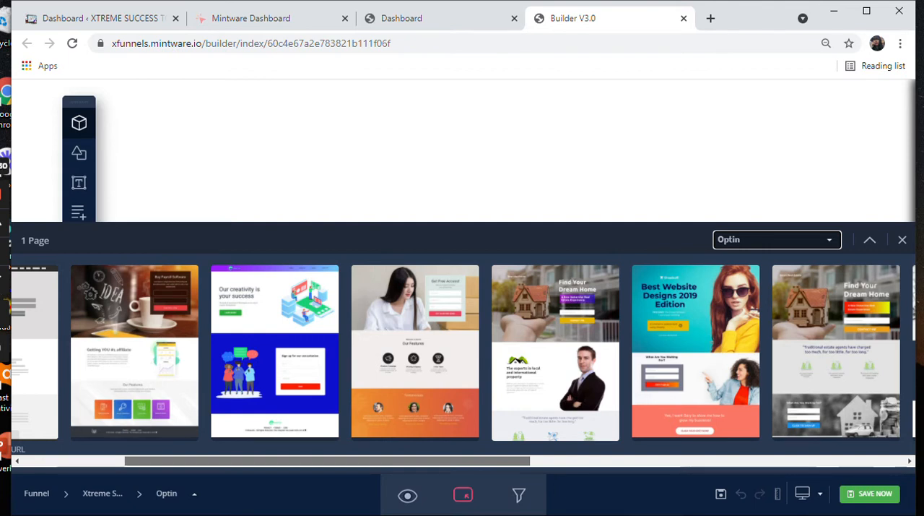
drag(327, 461, 342, 460)
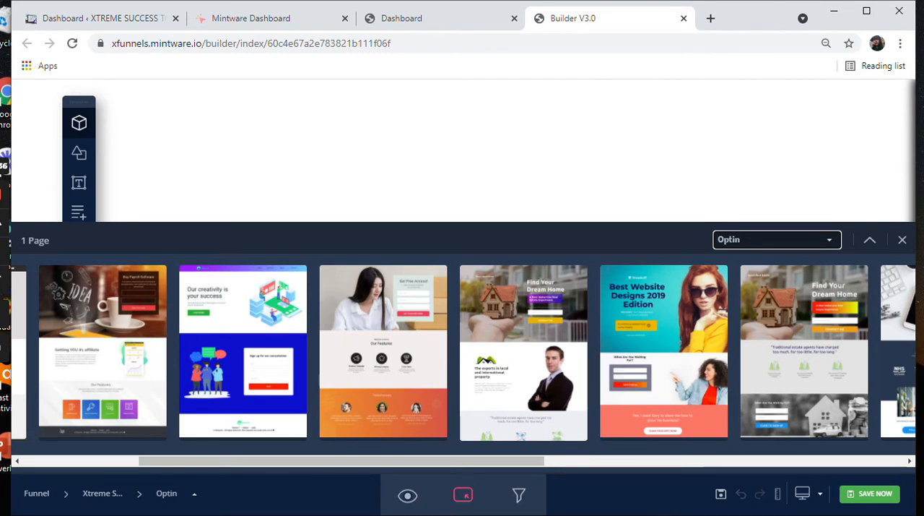
mouse_move(384, 372)
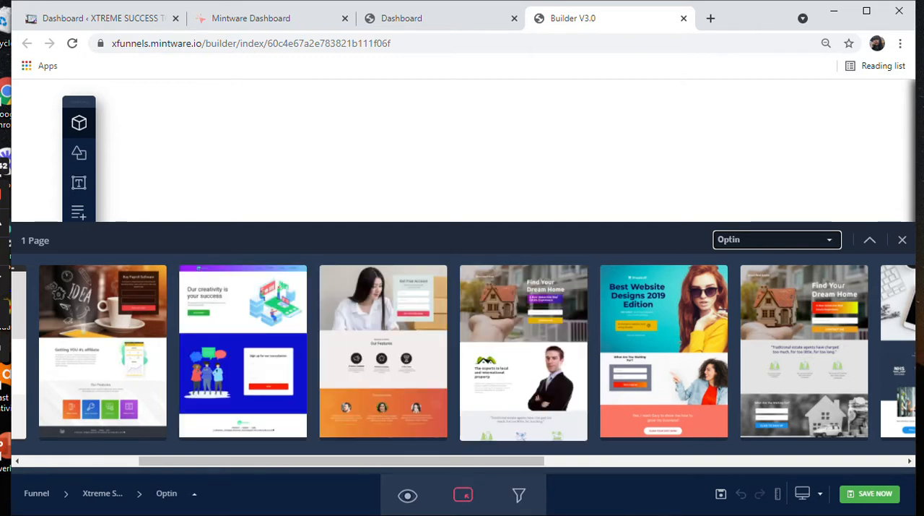
scroll(339, 461, right, 3)
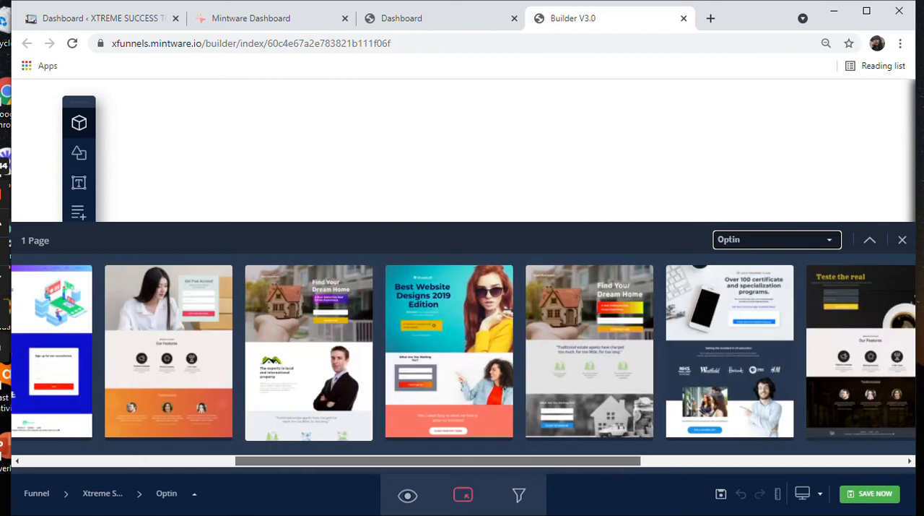
mouse_move(730, 371)
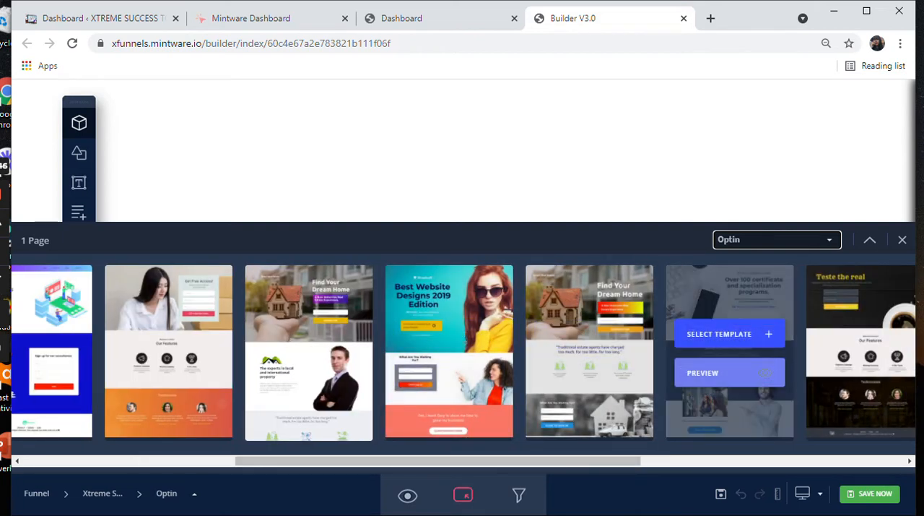
click(731, 373)
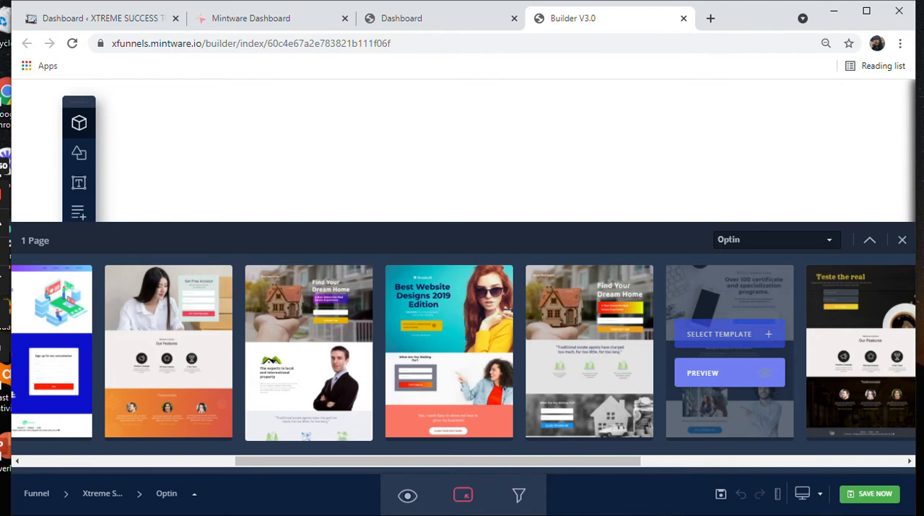
click(722, 335)
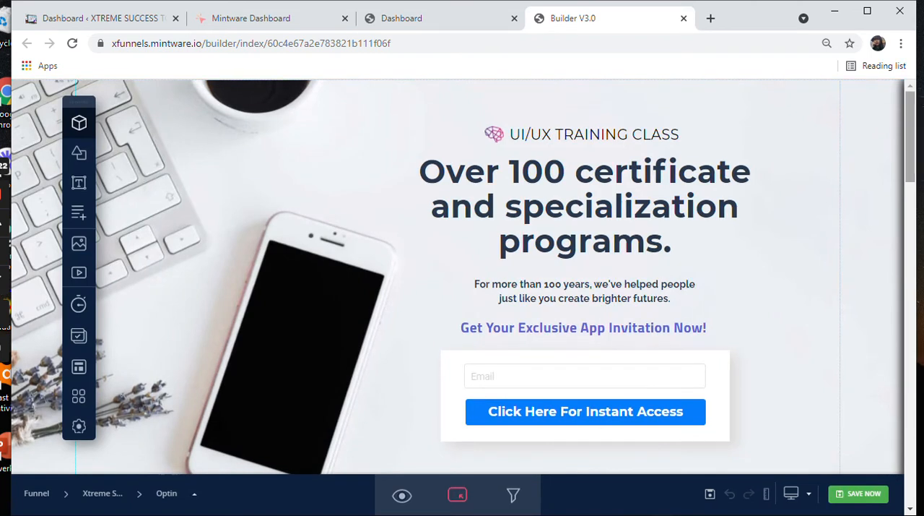
Step: Examine all sections of the applied template page, from the opt-in header down to the sign-up form and footer
scroll(722, 393, down, 6)
scroll(462, 276, down, 6)
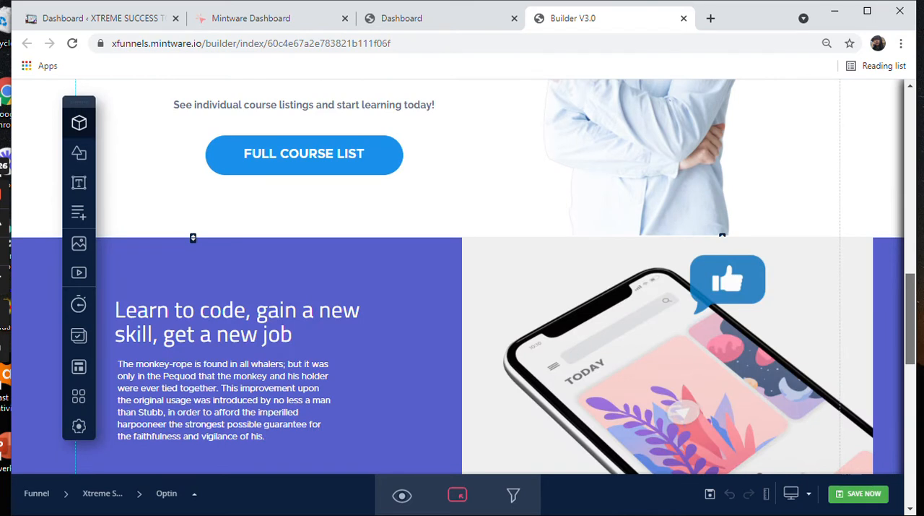
scroll(463, 277, down, 5)
drag(910, 391, 911, 394)
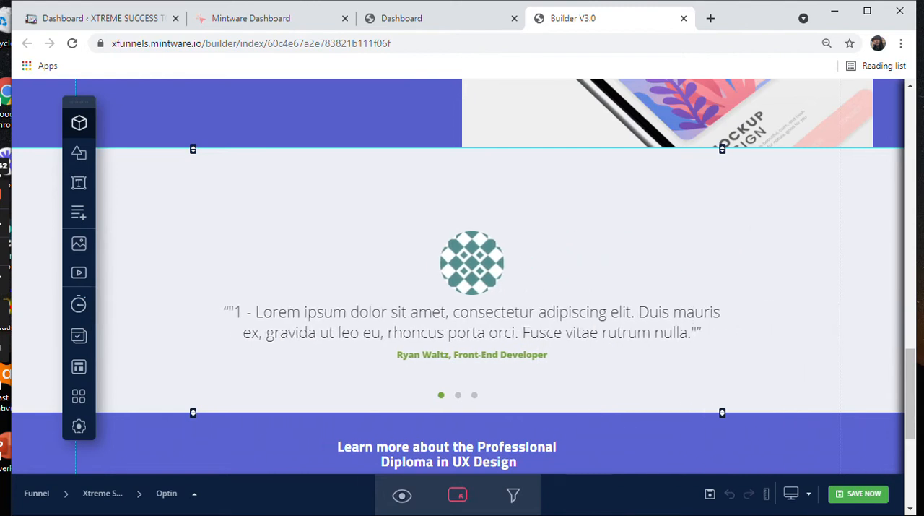
scroll(462, 288, down, 2)
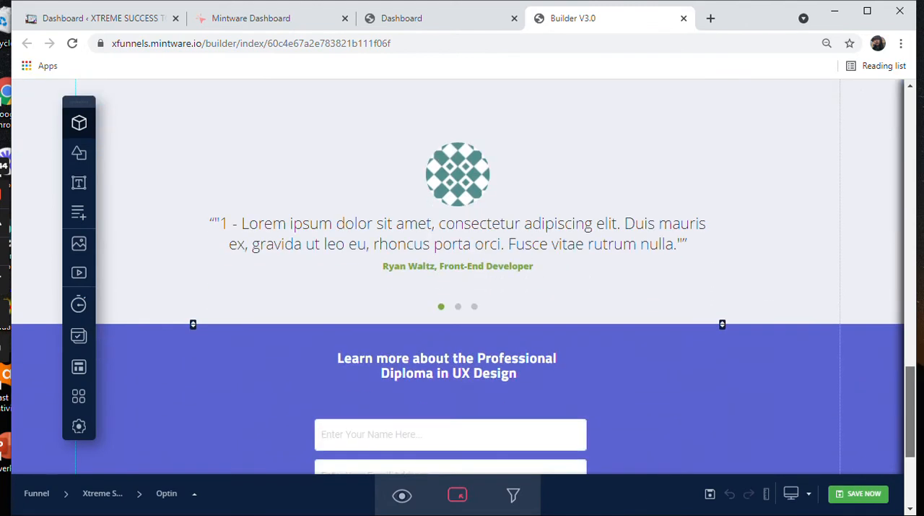
scroll(462, 289, down, 2)
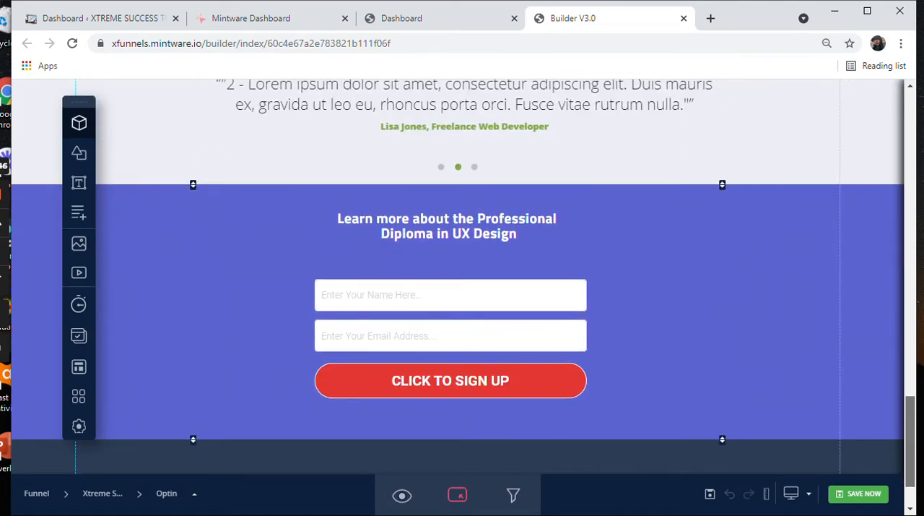
scroll(463, 289, down, 1)
scroll(462, 289, down, 1)
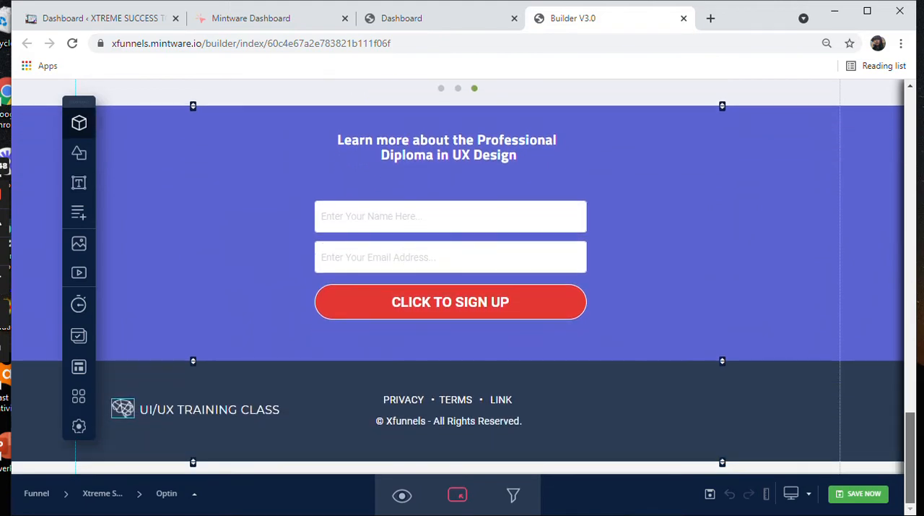
scroll(462, 289, up, 20)
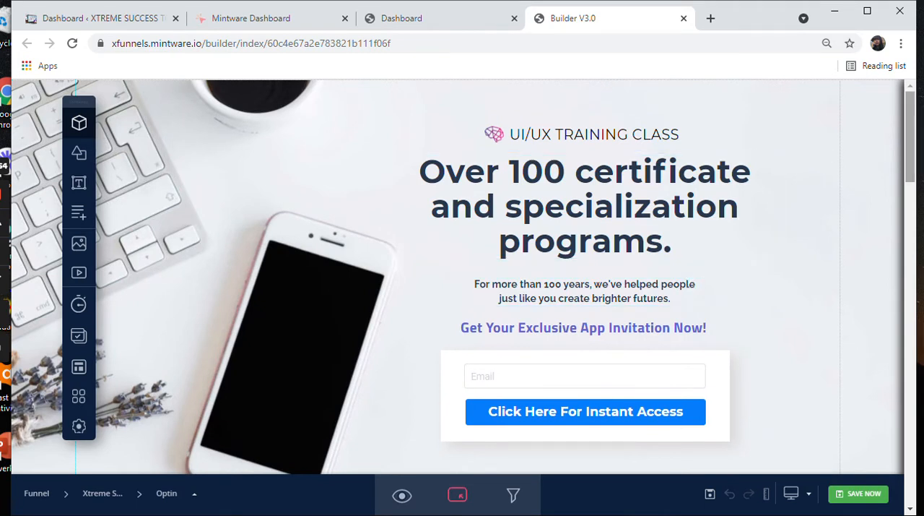
Step: Move the "Setting the standard in UX education" section one place down the page and back up again
scroll(910, 137, down, 5)
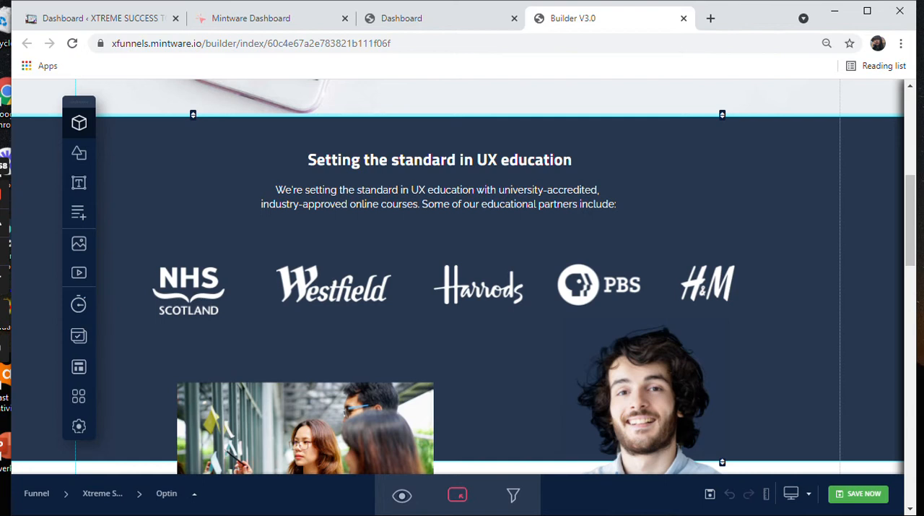
mouse_move(740, 167)
mouse_down()
mouse_move(742, 234)
mouse_move(755, 143)
mouse_up()
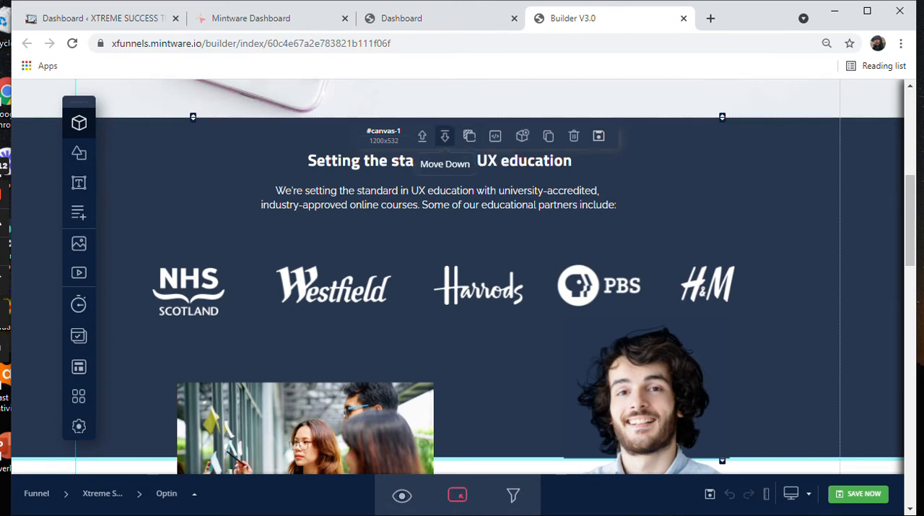
click(445, 137)
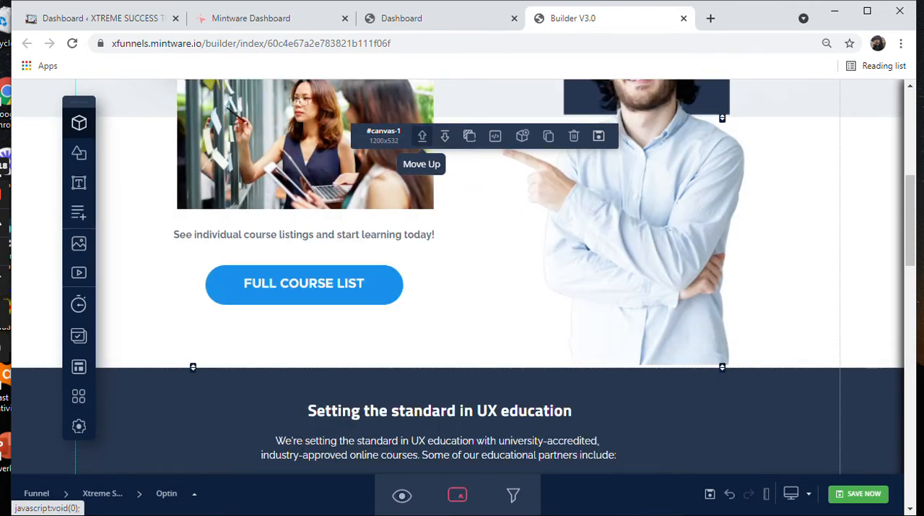
click(423, 137)
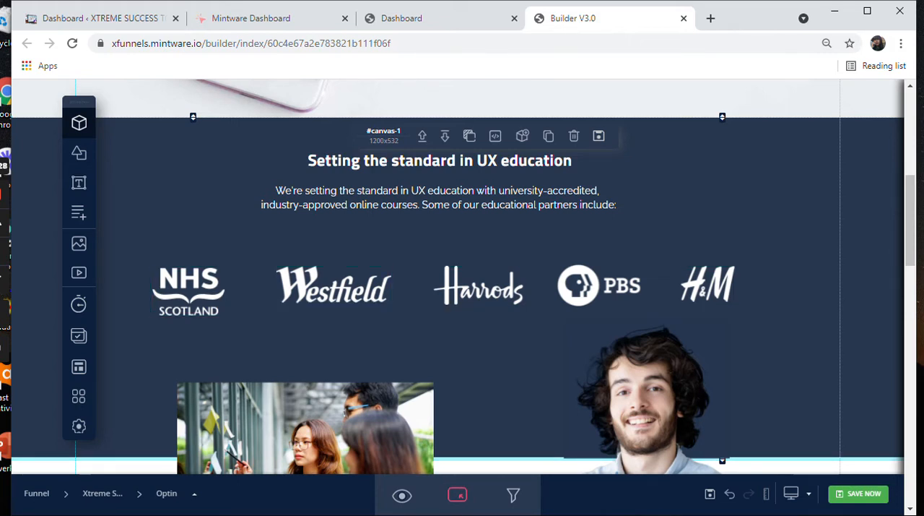
Step: Examine the settings available for the header's logo image and its "UI/UX TRAINING CLASS" text
scroll(462, 289, up, 4)
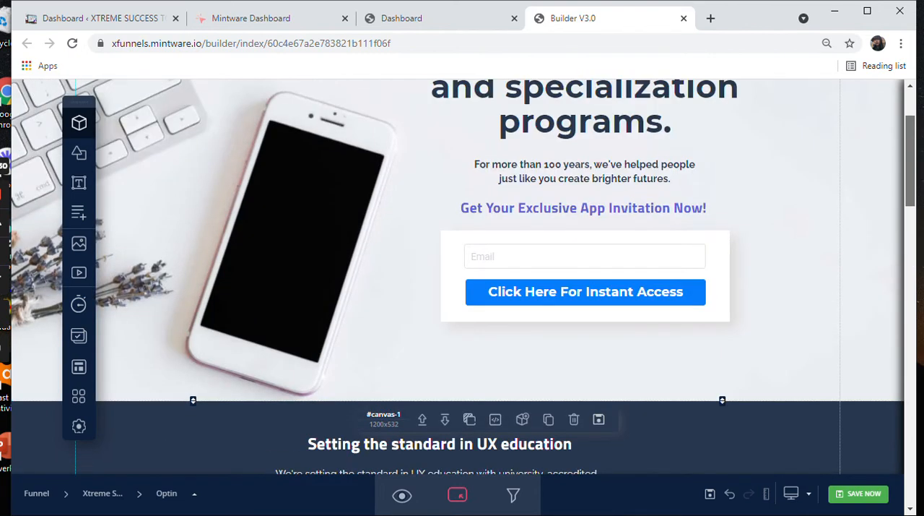
scroll(609, 291, up, 2)
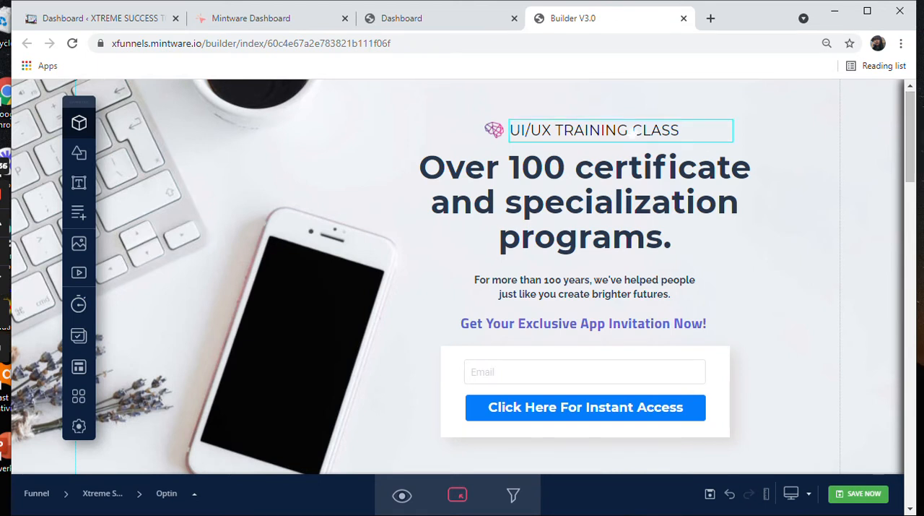
click(635, 130)
click(495, 131)
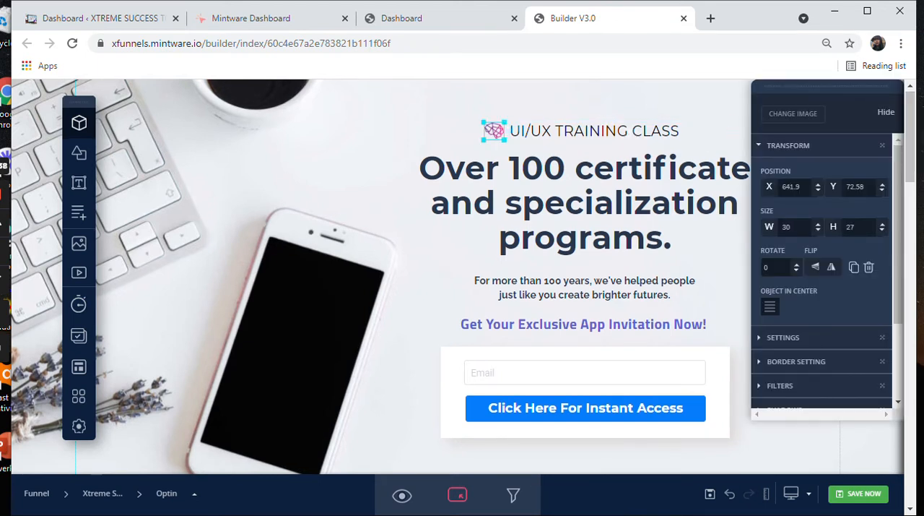
click(618, 134)
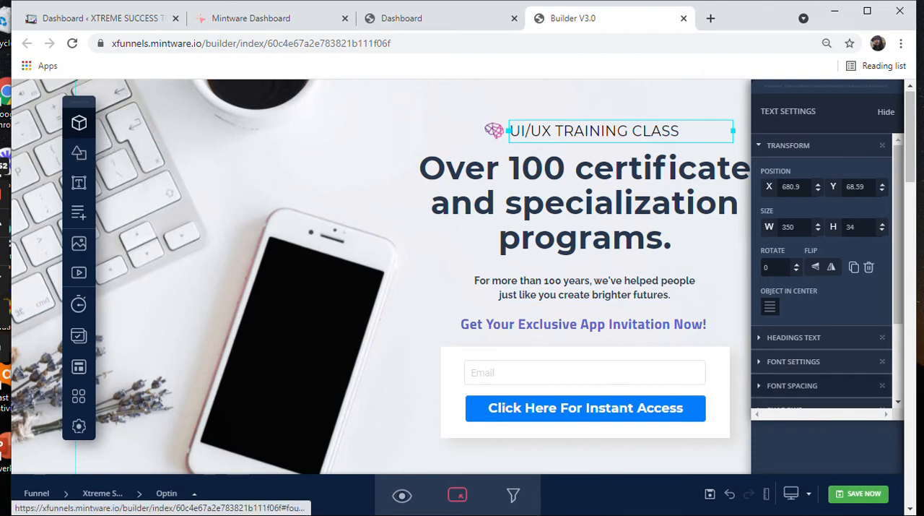
scroll(823, 275, down, 1)
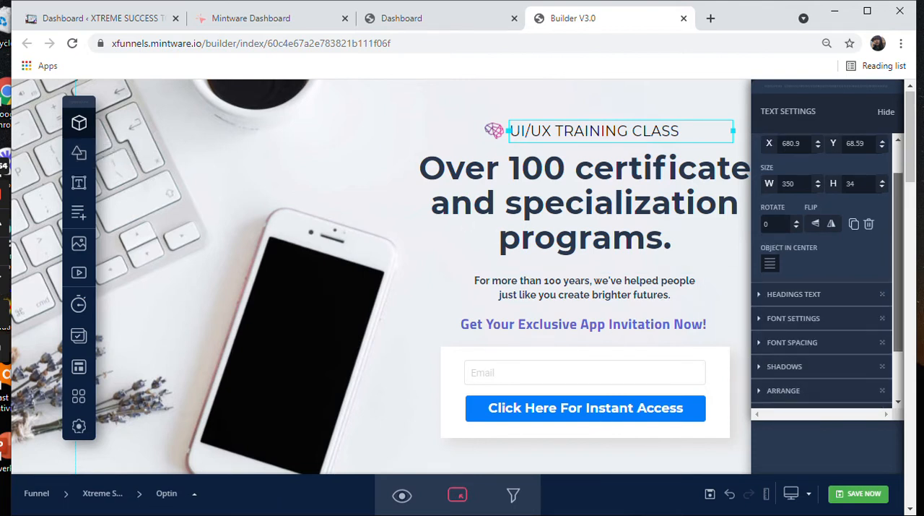
scroll(823, 275, down, 2)
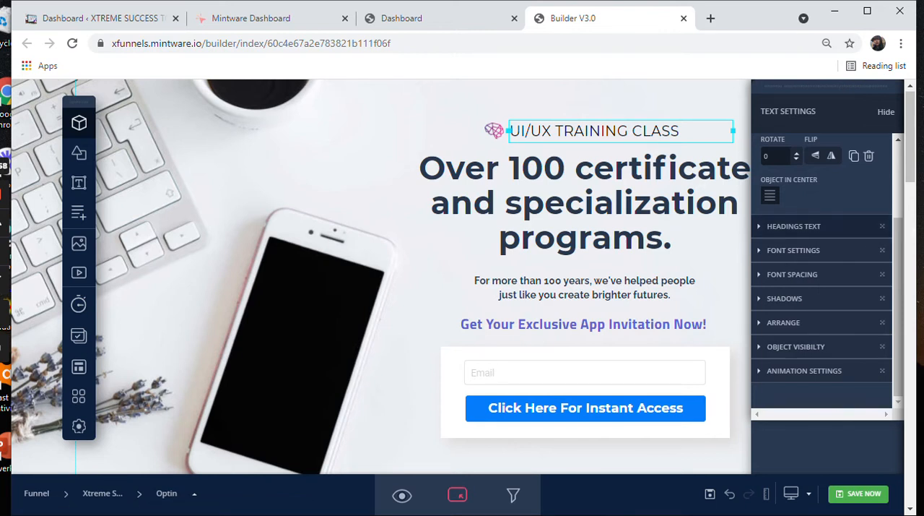
click(438, 135)
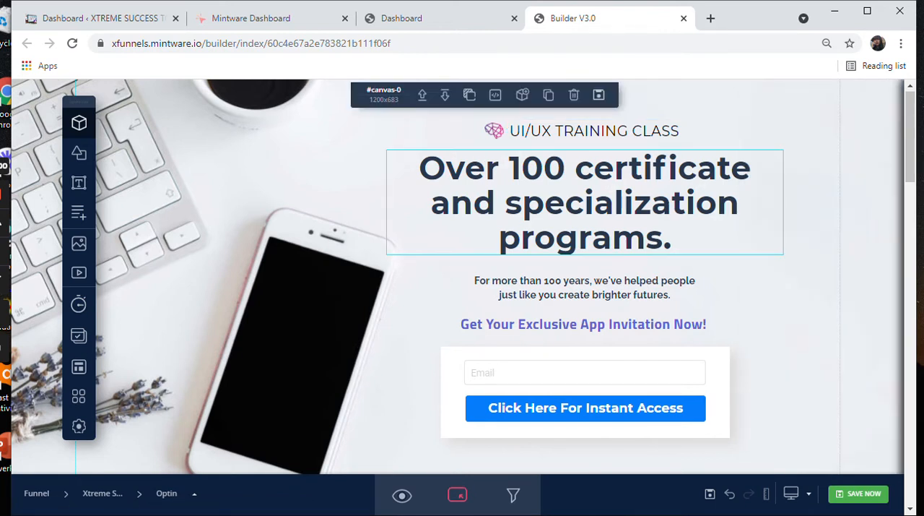
Step: Add a square shape to the header section and delete it again
click(79, 152)
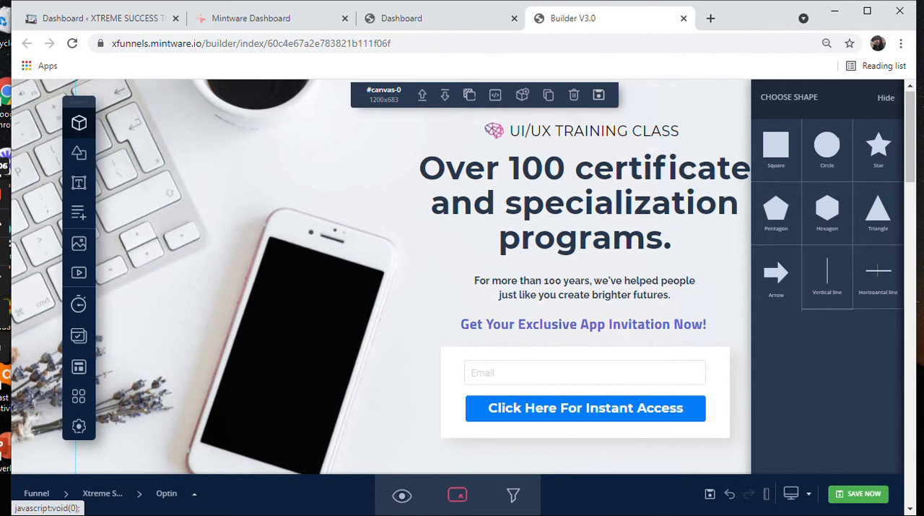
click(777, 146)
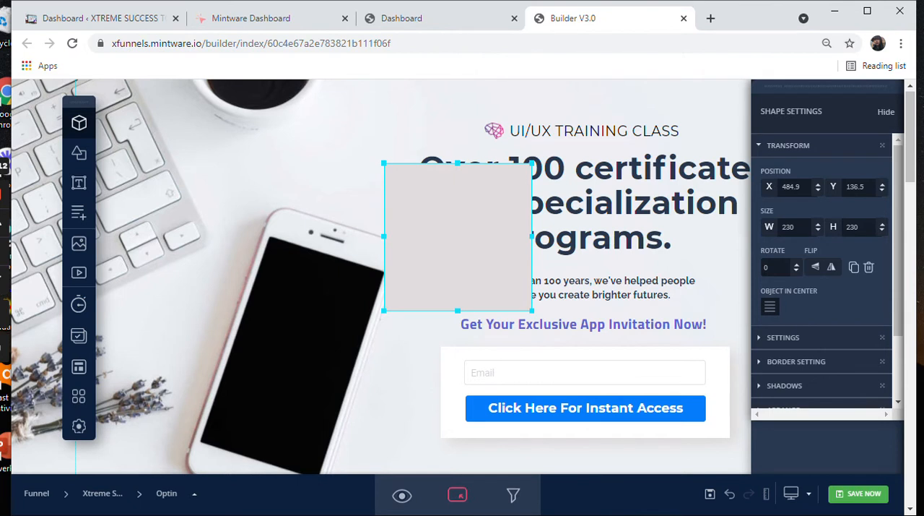
key(Delete)
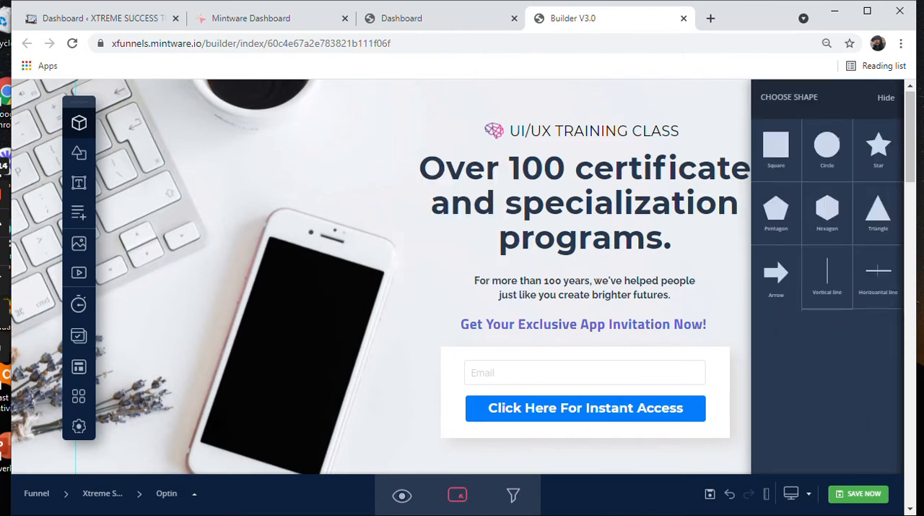
Step: Add a circle shape to the header section and delete it again
click(828, 148)
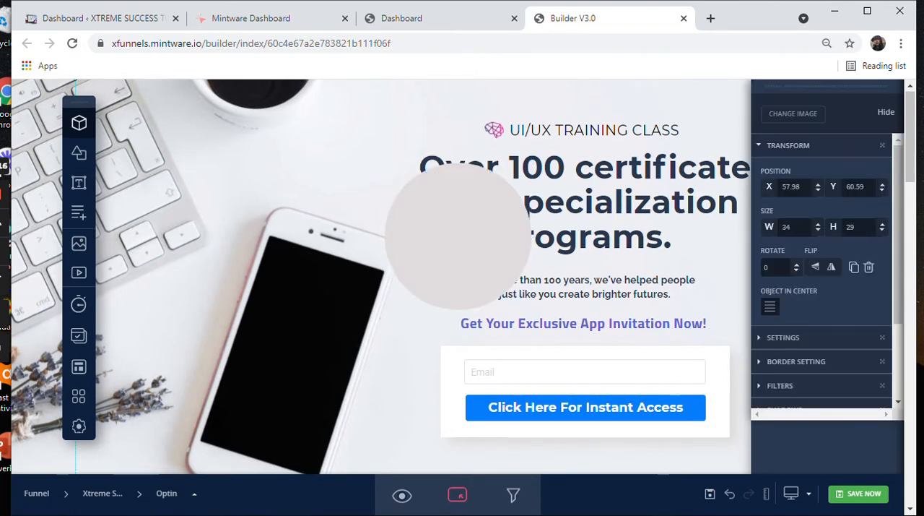
key(Escape)
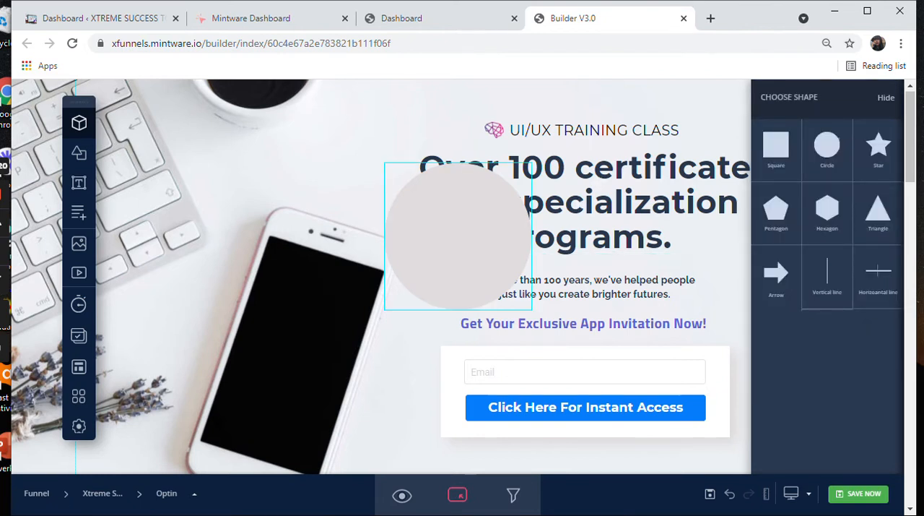
click(458, 237)
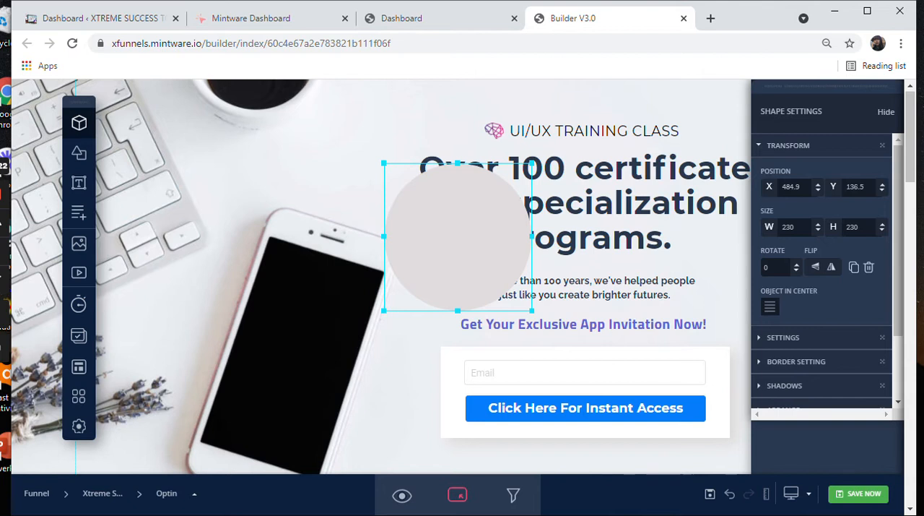
key(Delete)
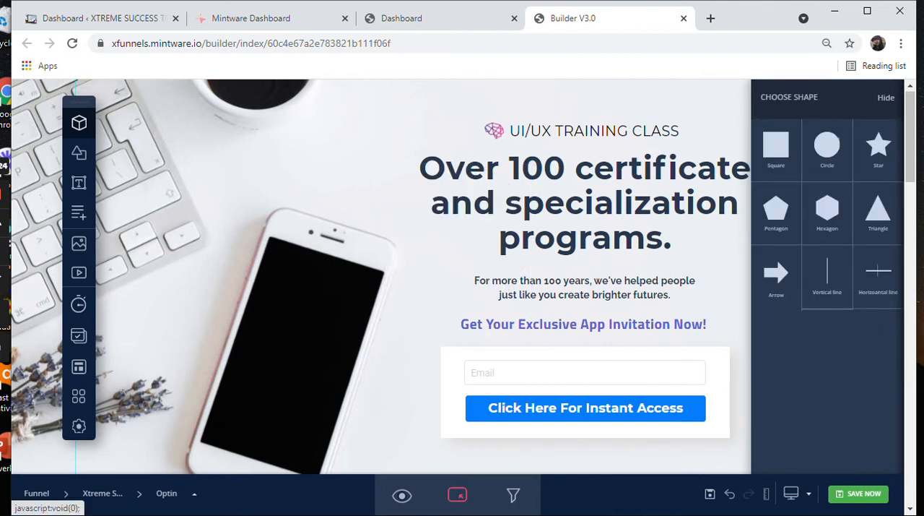
Step: Add a star shape to the header section and delete it again
click(878, 148)
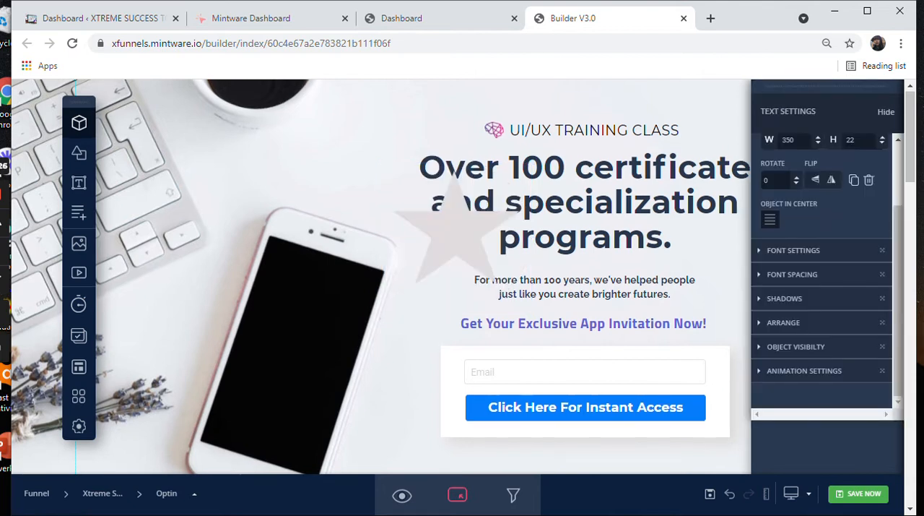
click(79, 153)
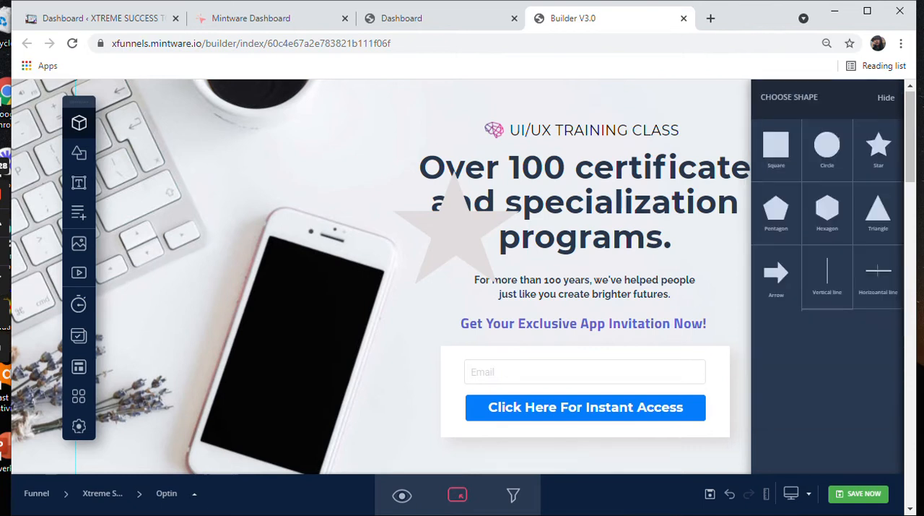
click(457, 238)
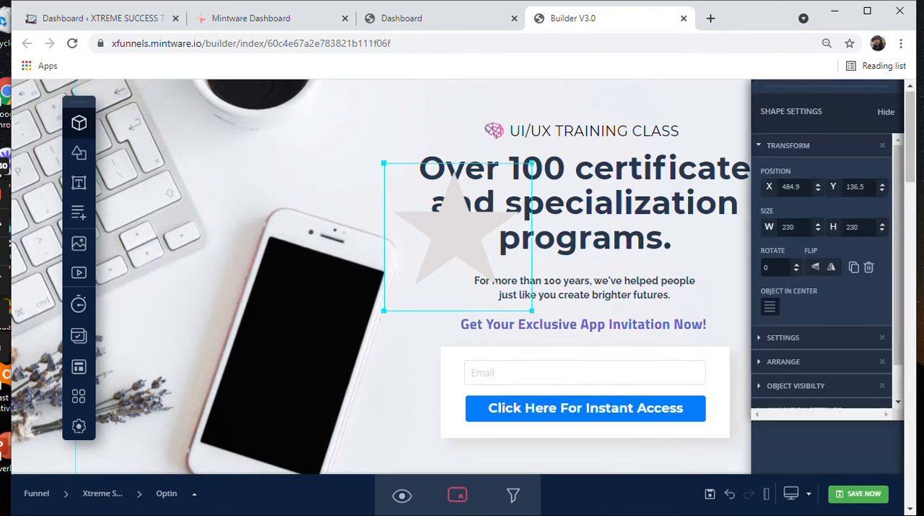
key(Delete)
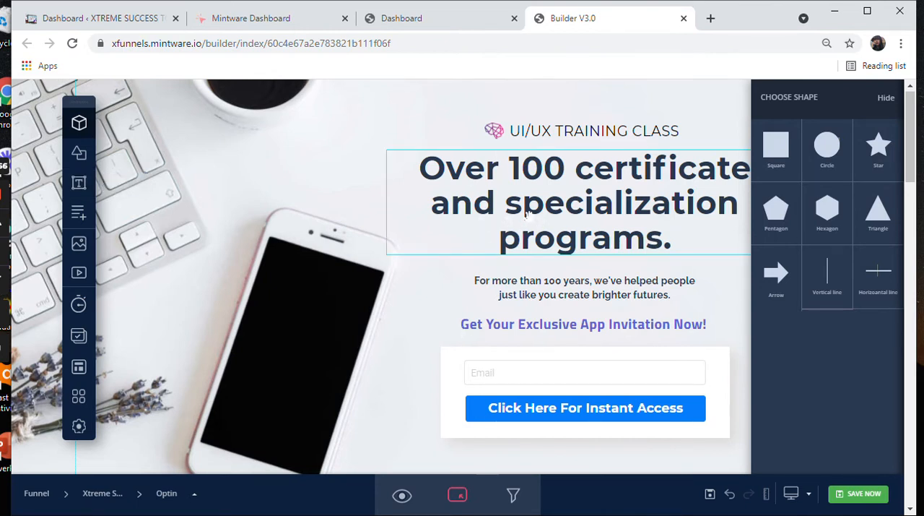
Step: Replace the header's "Over 100 certificate and specialization programs." headline with "XTREME SUCCESS DIGITAL OPPORTUNITY"
mouse_move(556, 186)
mouse_down()
mouse_move(352, 179)
mouse_move(400, 193)
mouse_move(542, 193)
mouse_move(533, 113)
mouse_move(544, 188)
mouse_up()
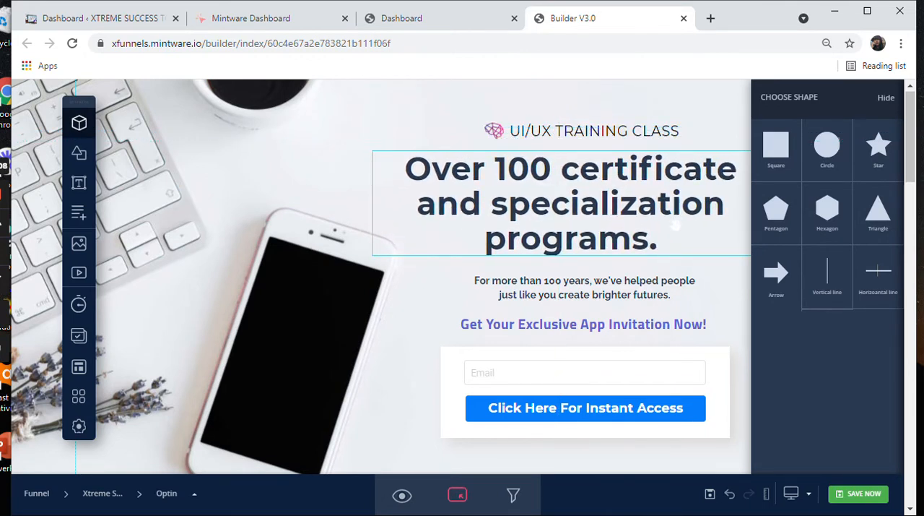
click(674, 243)
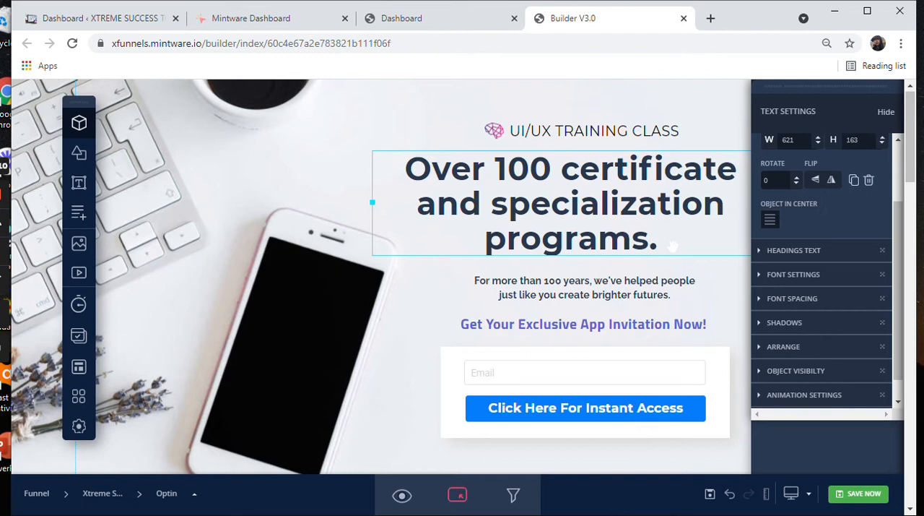
drag(660, 246, 406, 163)
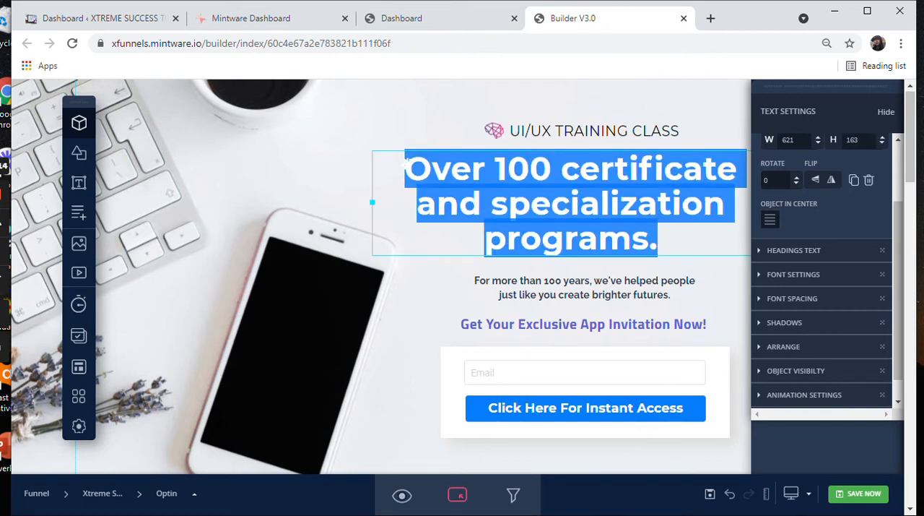
text(XTRE)
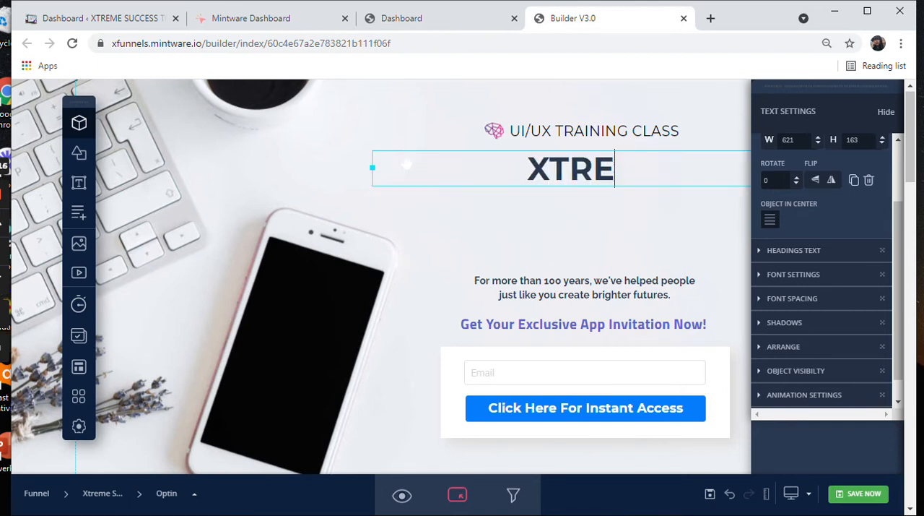
text(ME SUCCESS )
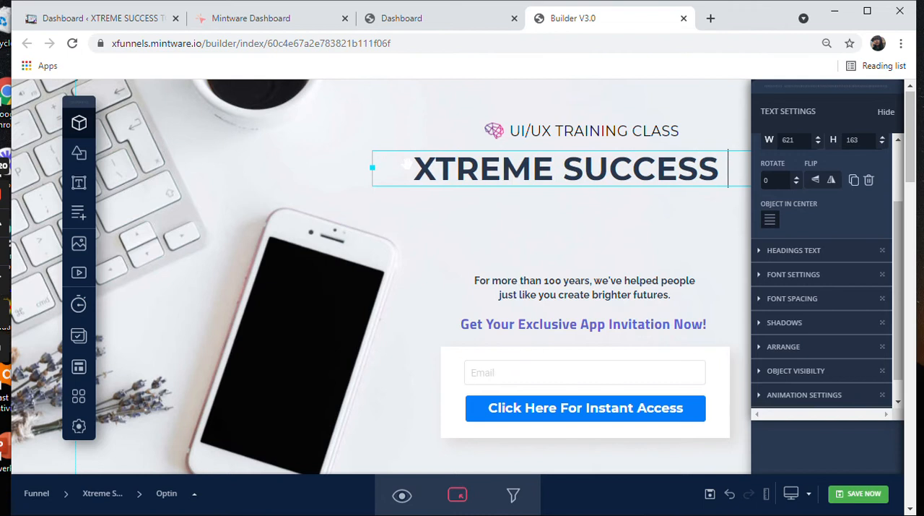
text(DIGITA)
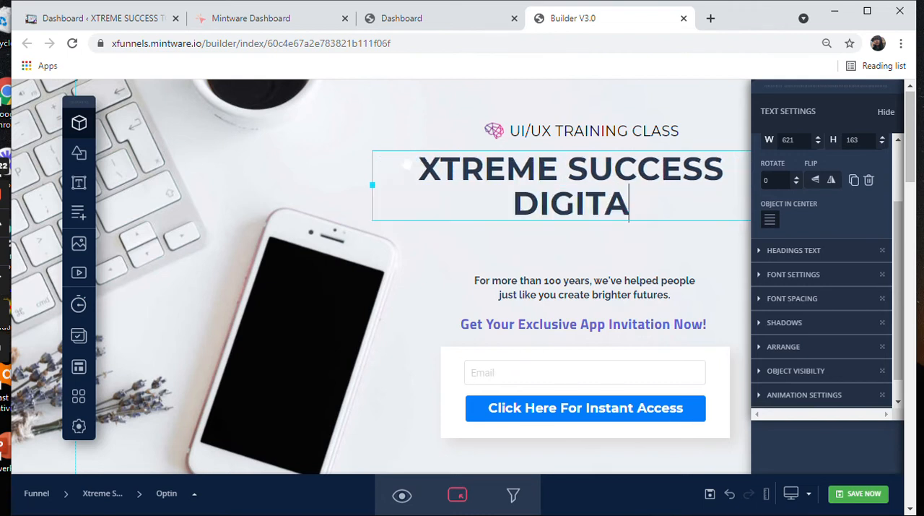
text(L OPPO)
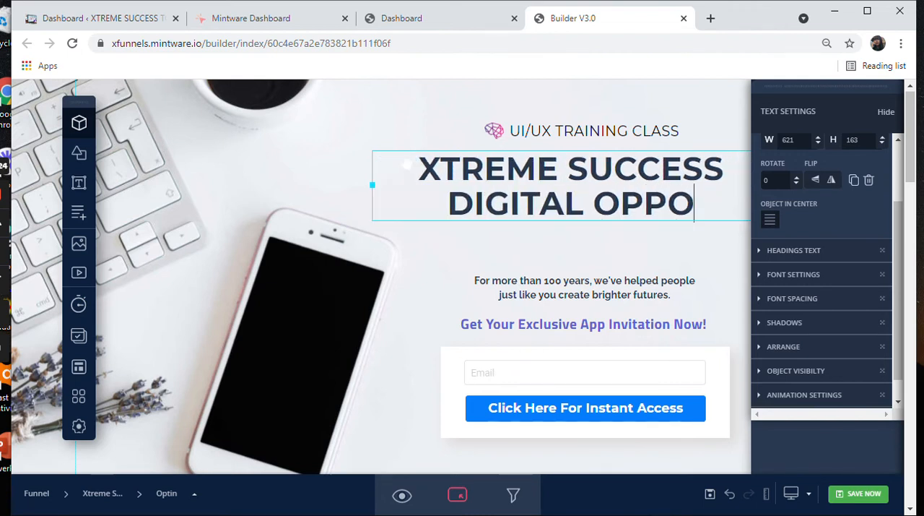
text(RTUNITY)
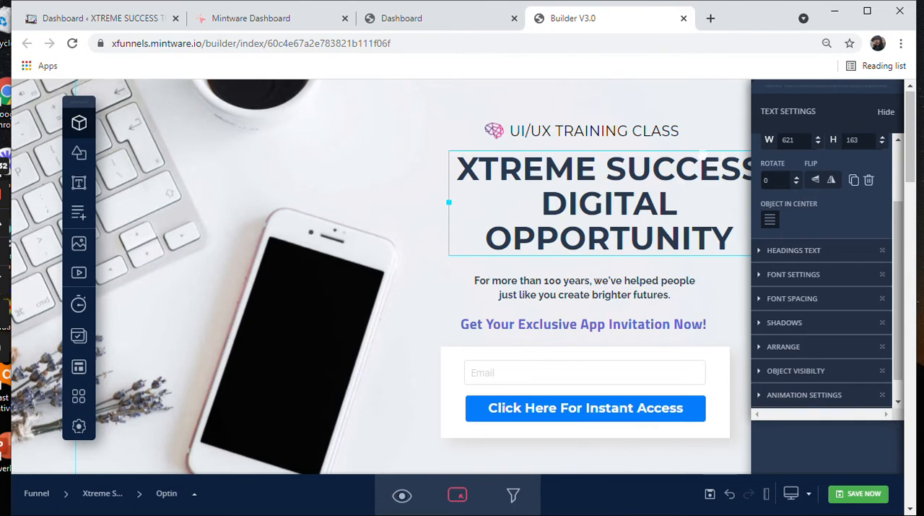
Step: Narrow the headline's text box to a width of 500 and place it just above the "For more than 100 years" text
click(699, 199)
click(711, 143)
drag(712, 200, 693, 206)
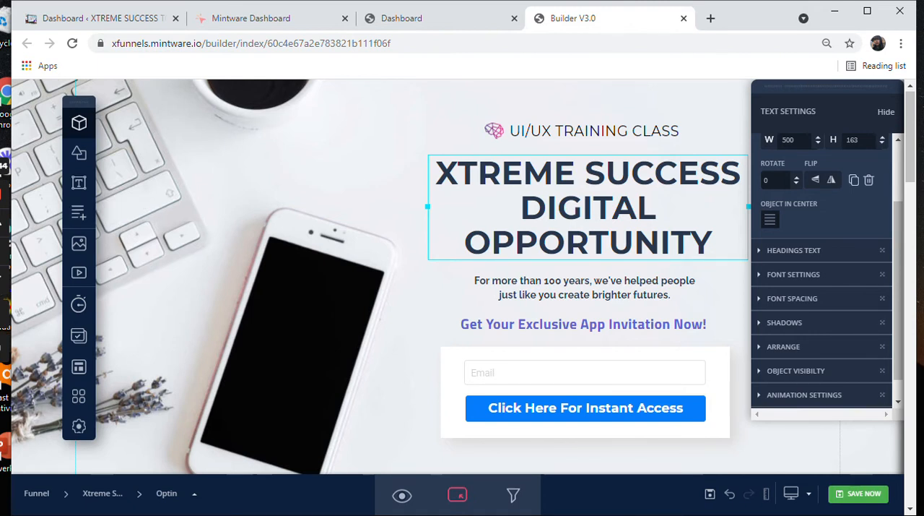
click(189, 211)
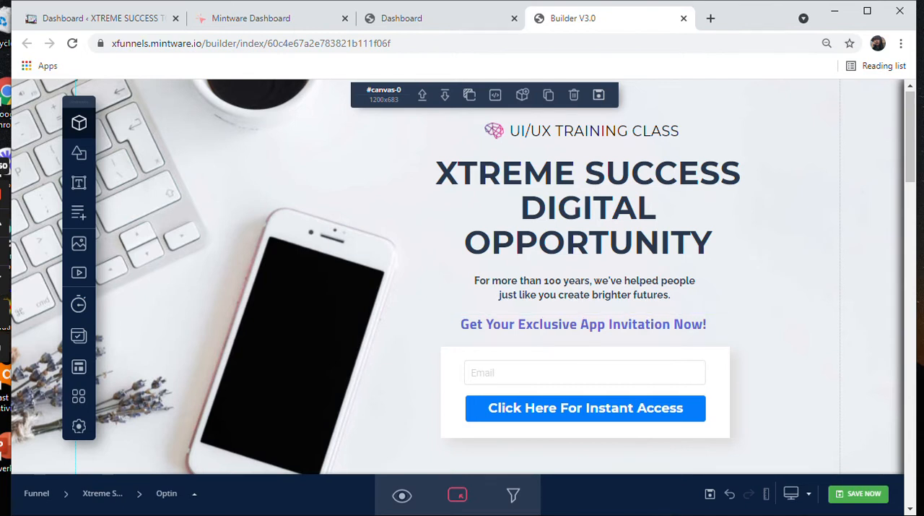
Step: Reposition the floating tool palette slightly further in from the edge of the canvas
drag(79, 101, 151, 108)
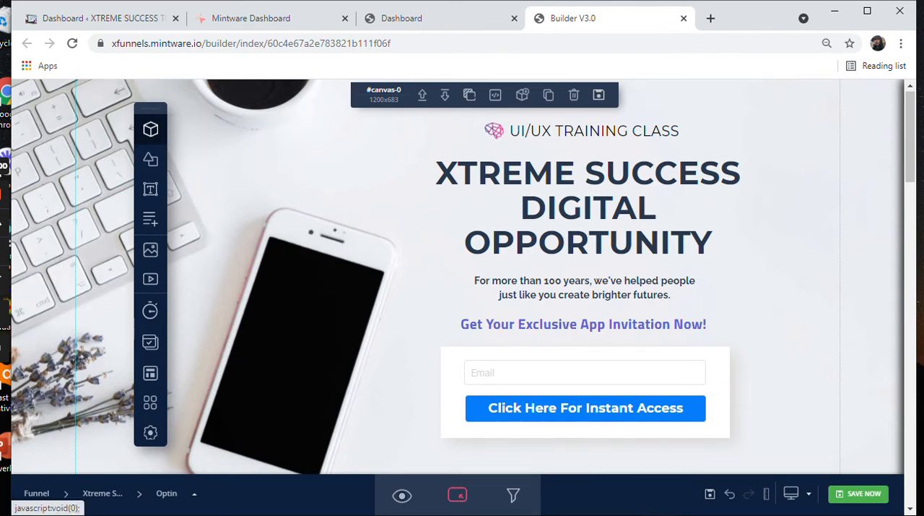
drag(150, 109, 102, 108)
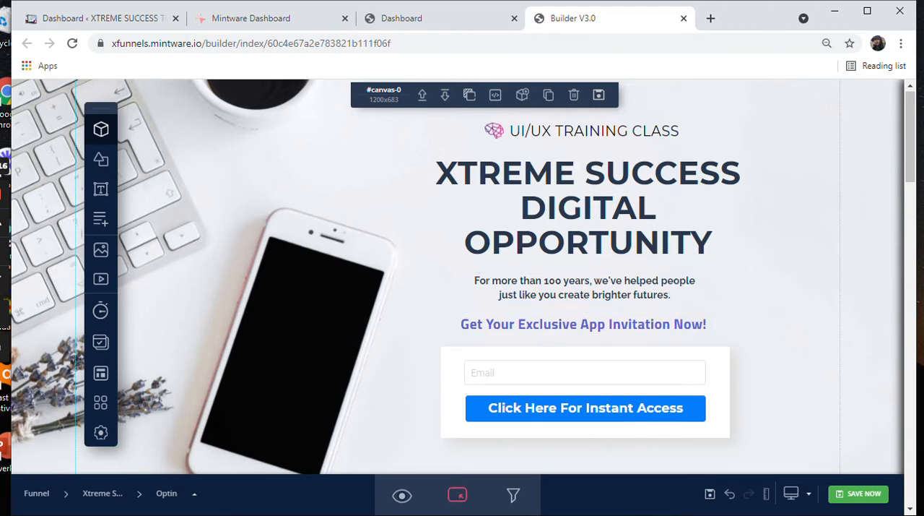
Step: Examine the settings of the "For more than 100 years" text, the white form box and its Email field
click(627, 294)
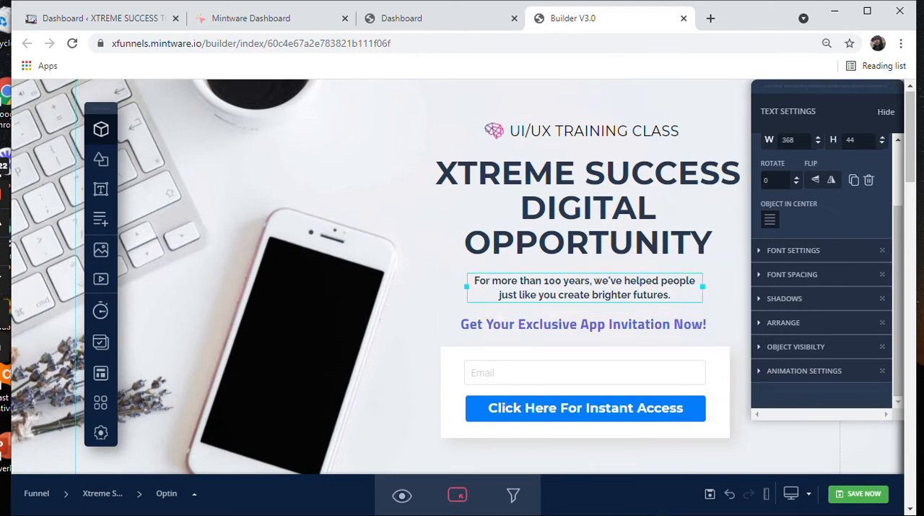
scroll(525, 314, down, 2)
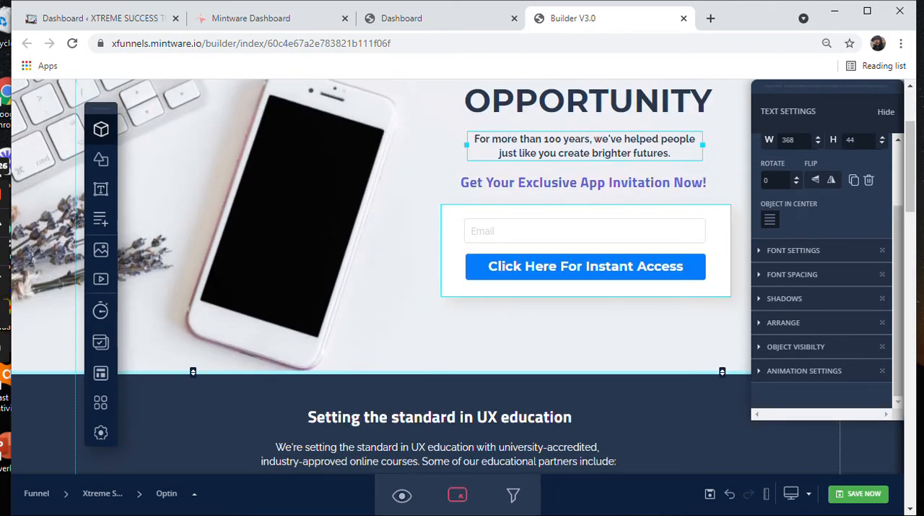
click(582, 287)
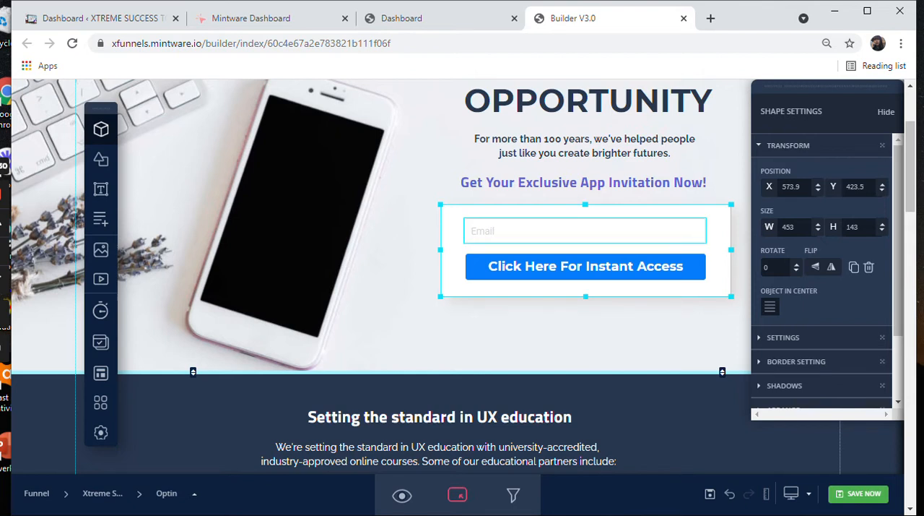
click(586, 231)
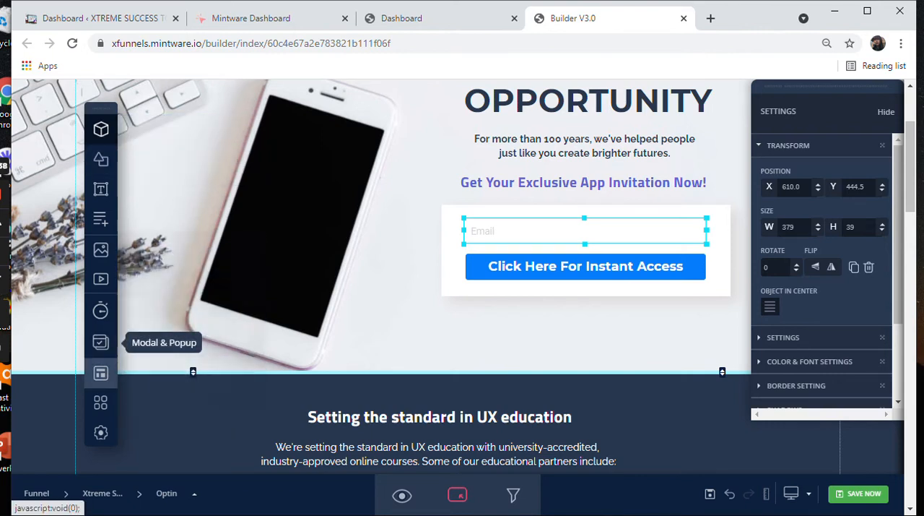
Step: Insert the saved optin form with full-name, email and phone fields into the header section
mouse_move(100, 372)
mouse_move(101, 402)
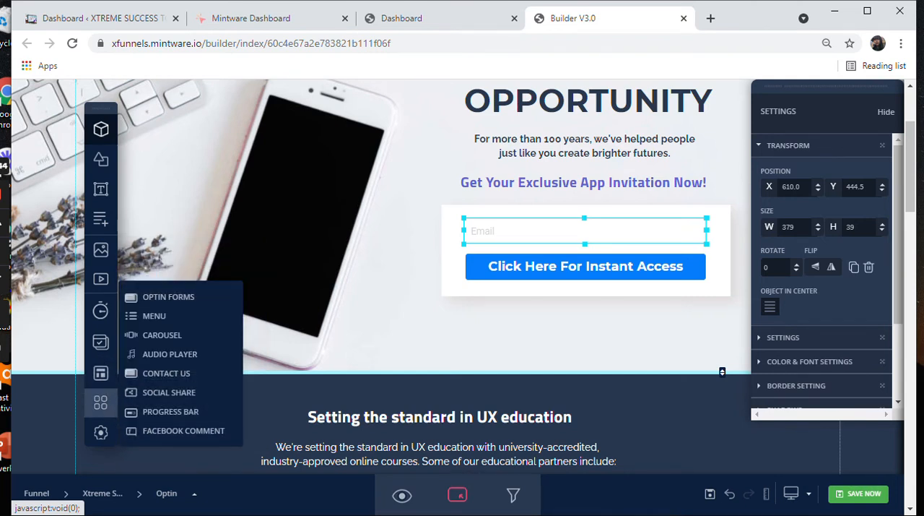
click(168, 297)
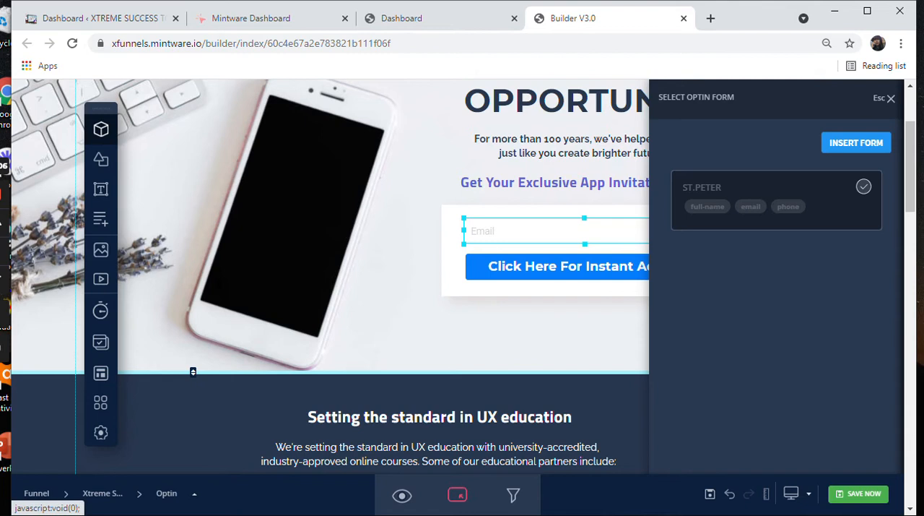
click(857, 143)
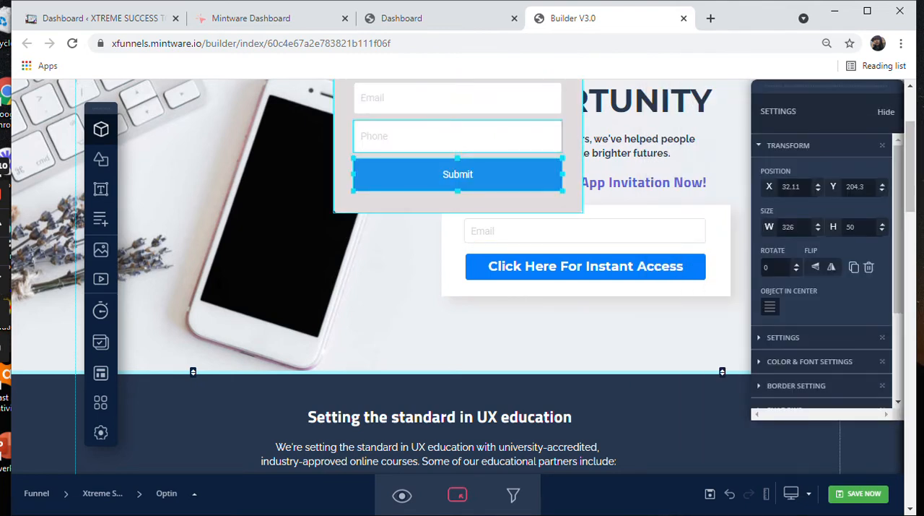
Step: Delete the template's original form: its white background box, Email field and "Click Here For Instant Access" button
scroll(586, 390, up, 2)
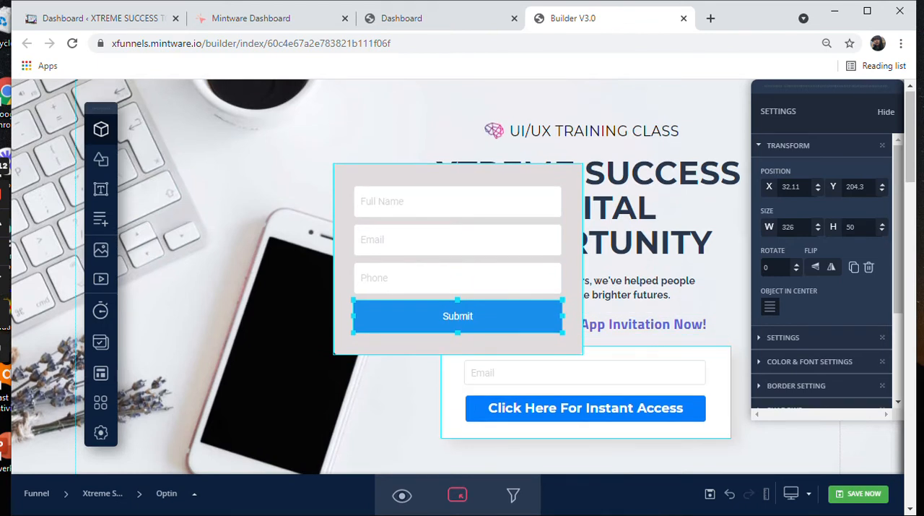
click(718, 397)
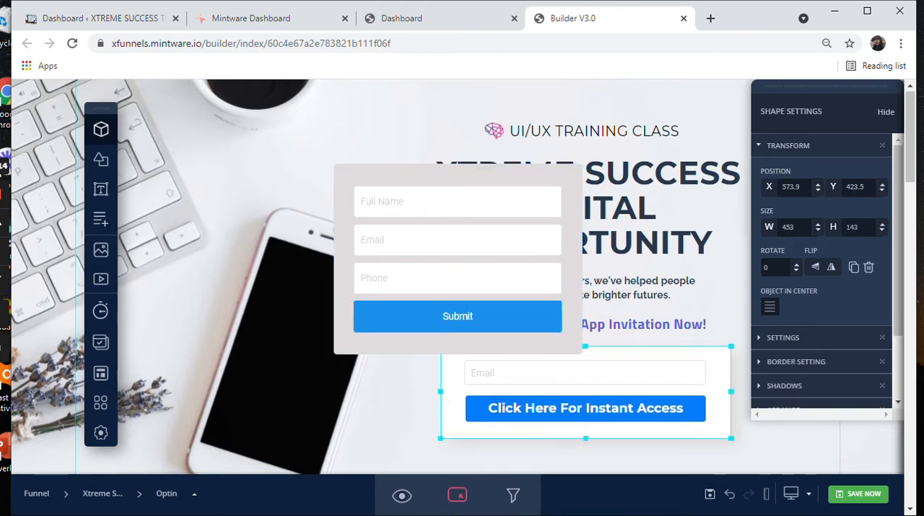
key(Delete)
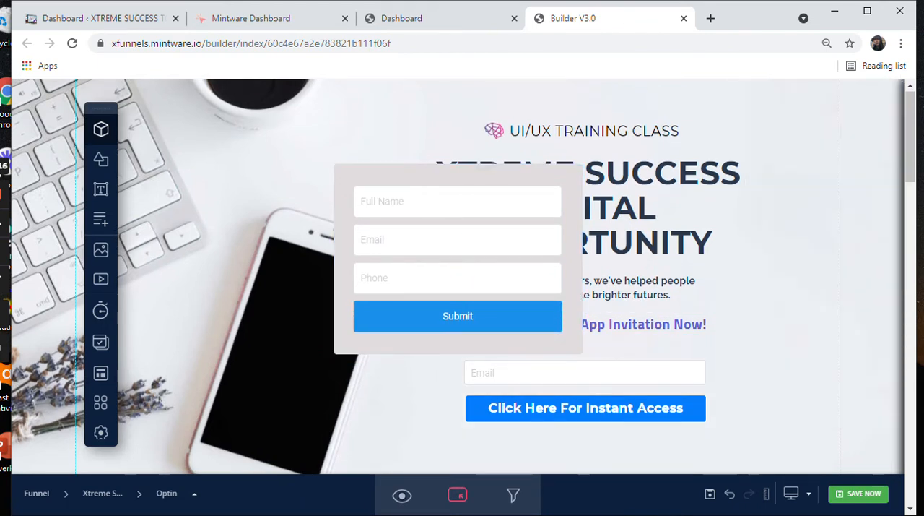
click(585, 373)
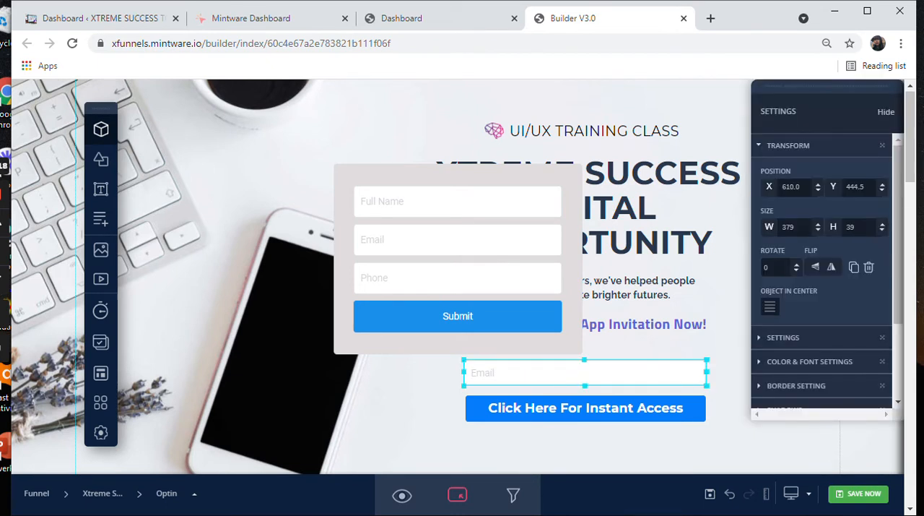
key(Delete)
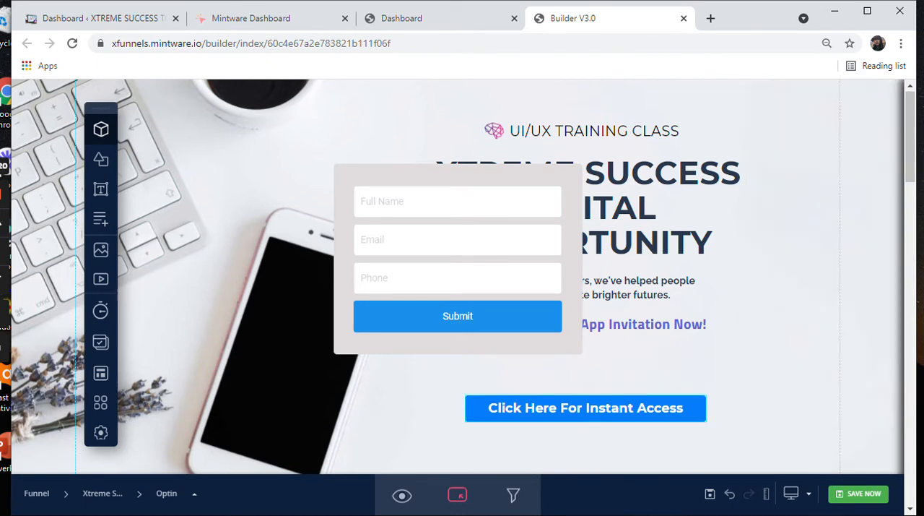
click(585, 408)
key(Delete)
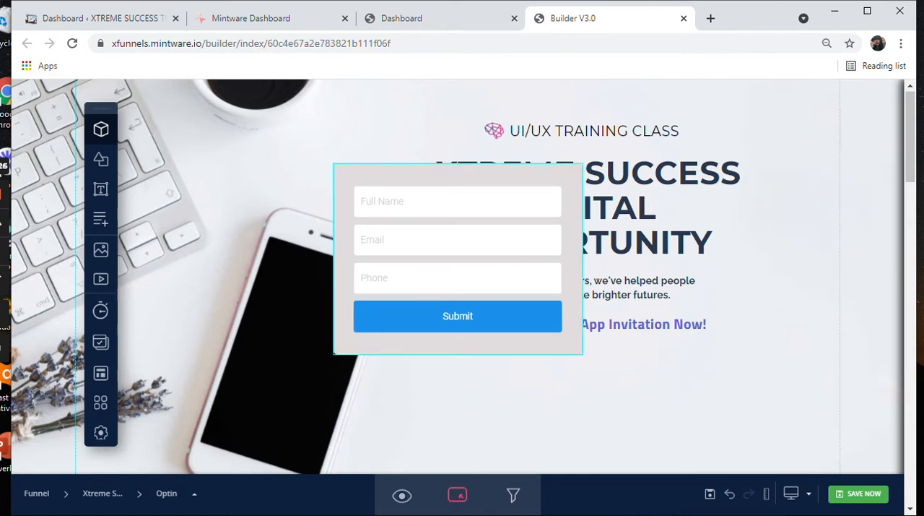
Step: Place the new optin form directly beneath the "Get Your Exclusive App Invitation Now!" text, centred under it
drag(458, 175, 545, 348)
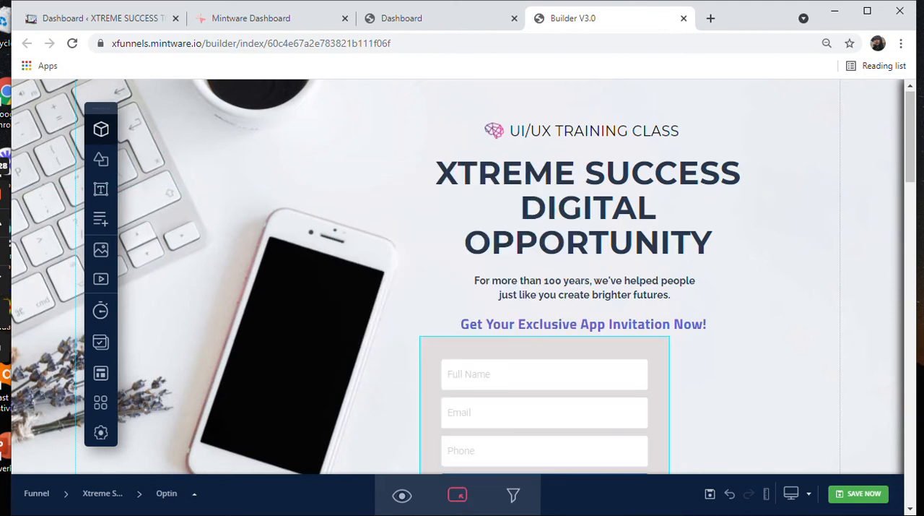
scroll(462, 274, down, 3)
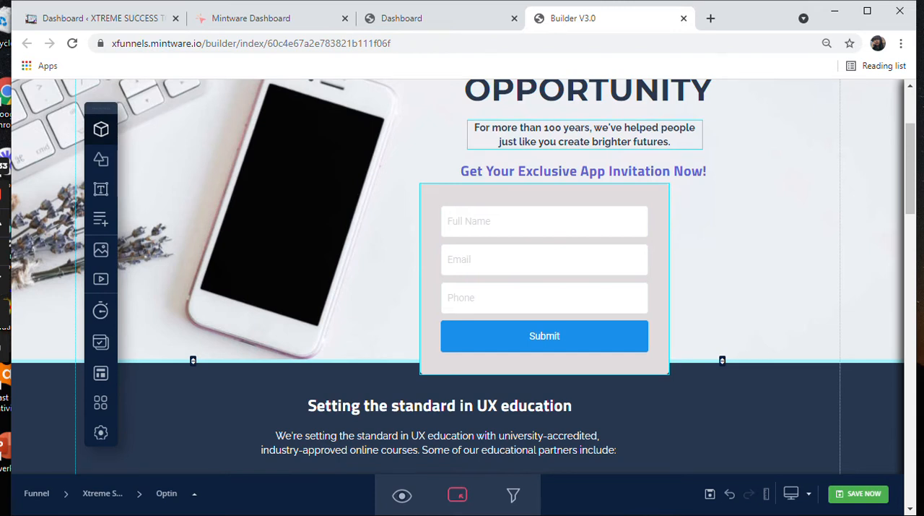
drag(545, 279, 590, 282)
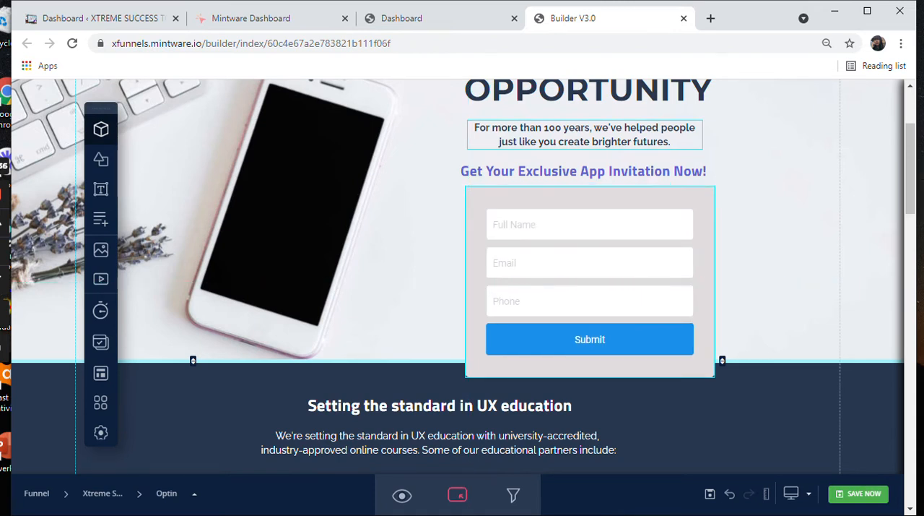
drag(590, 281, 586, 278)
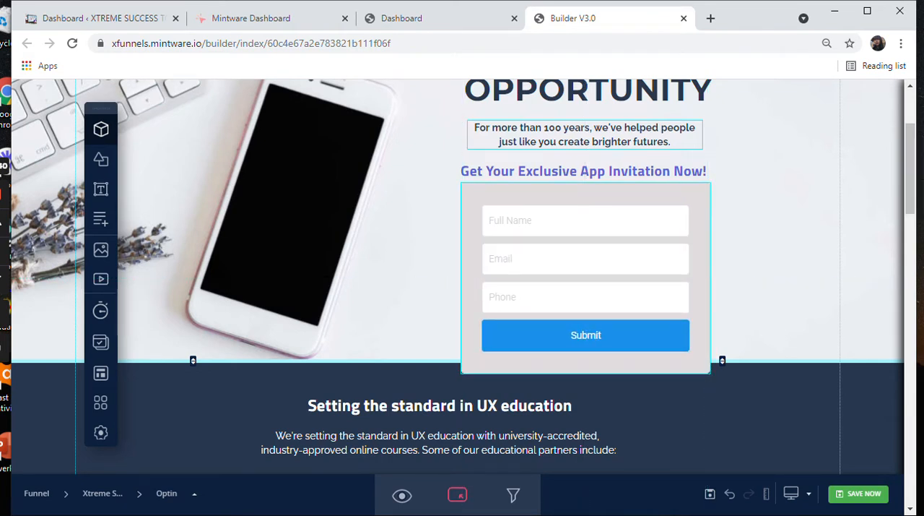
Step: Widen the optin form slightly to 393 and extend the header section downward so that it contains the whole form
click(585, 278)
drag(462, 373, 458, 374)
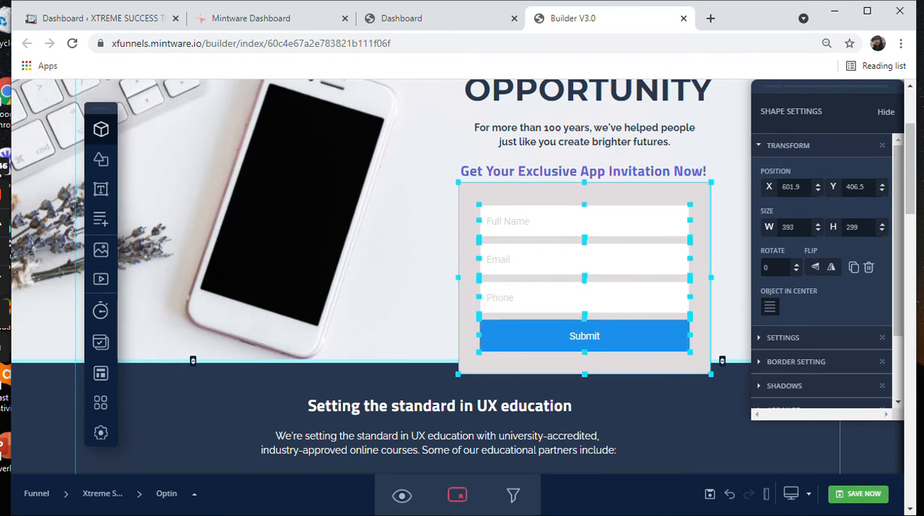
drag(722, 361, 722, 386)
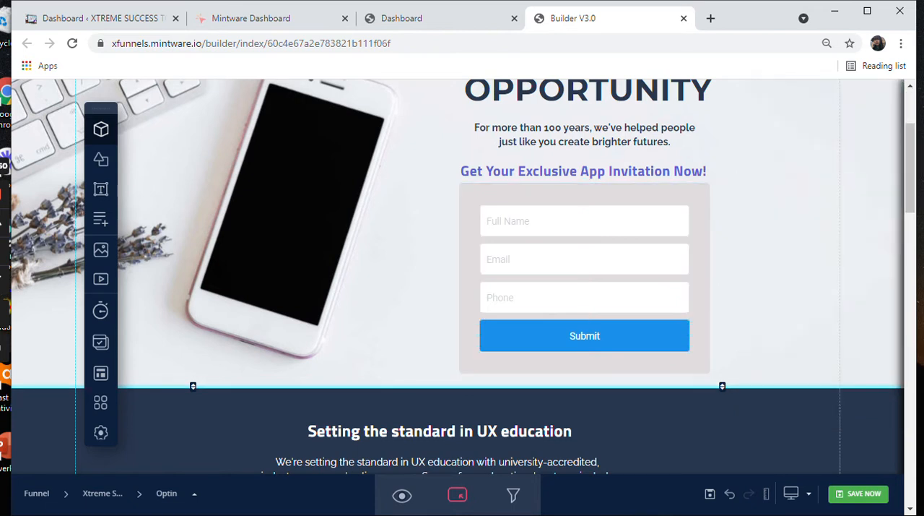
Step: Extend the header section slightly further below the optin form, to a height of about 736
drag(723, 386, 723, 387)
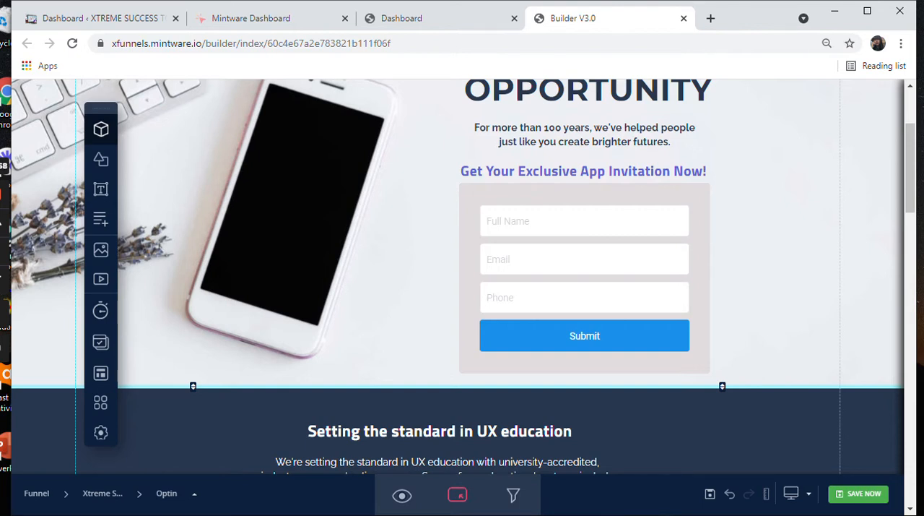
mouse_move(722, 386)
mouse_down()
mouse_move(722, 424)
mouse_move(722, 395)
mouse_up()
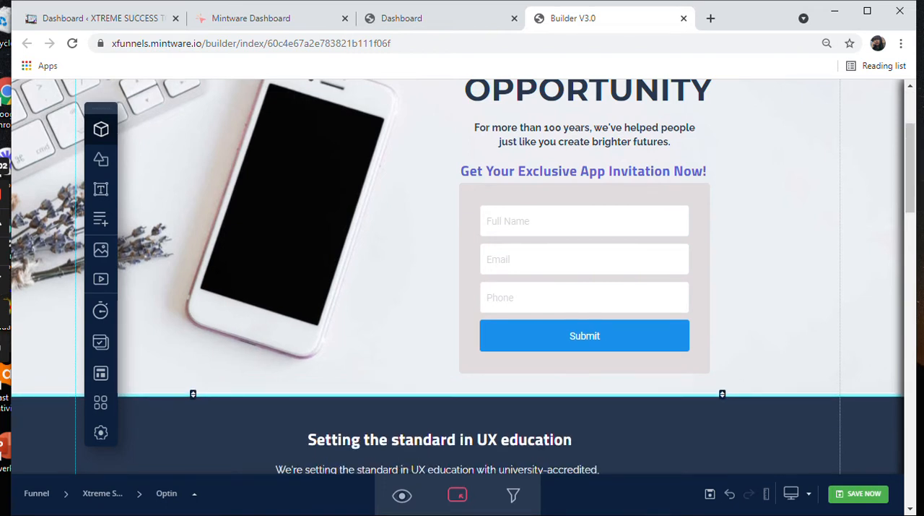
Step: Review the page layout from the headline and optin form in the header down through the sections below
scroll(746, 228, up, 2)
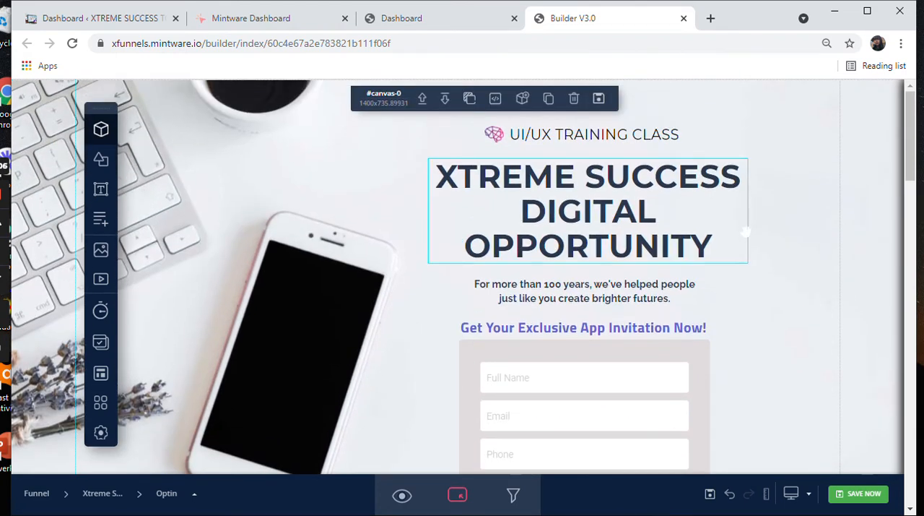
scroll(747, 228, down, 1)
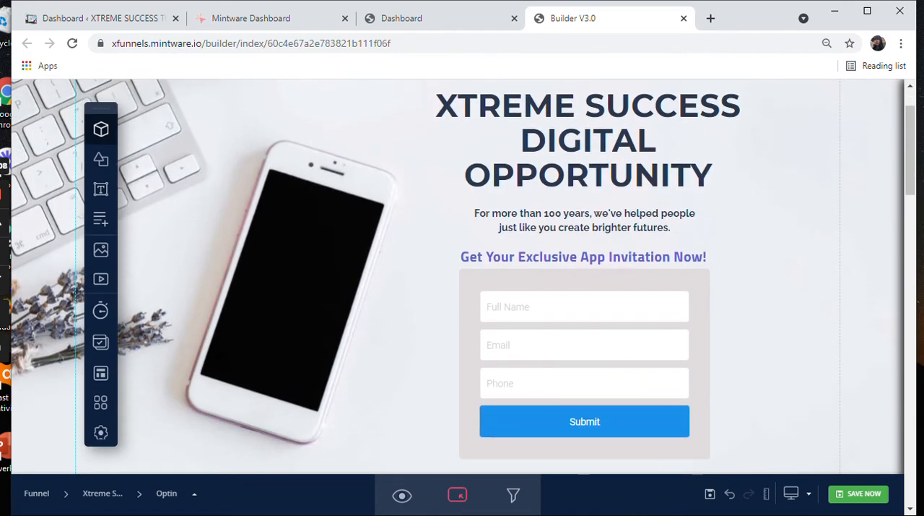
scroll(747, 228, up, 1)
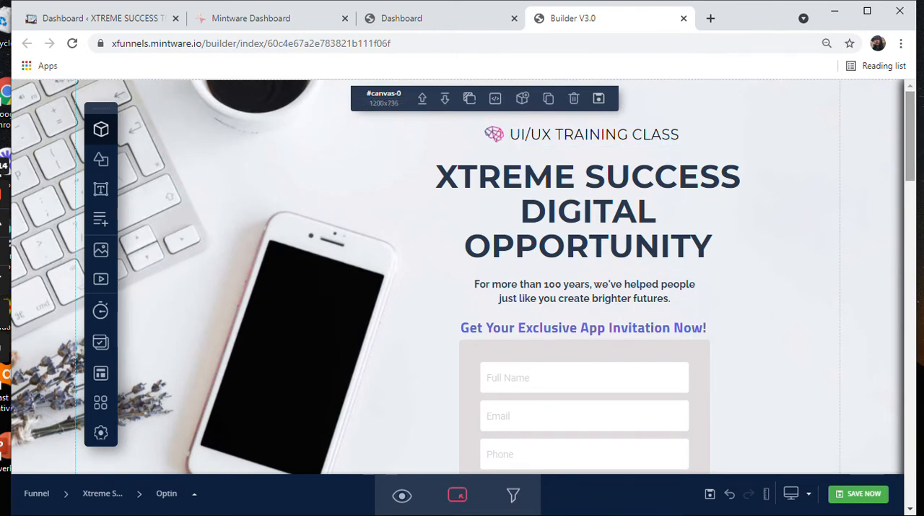
scroll(462, 274, down, 6)
scroll(463, 275, down, 15)
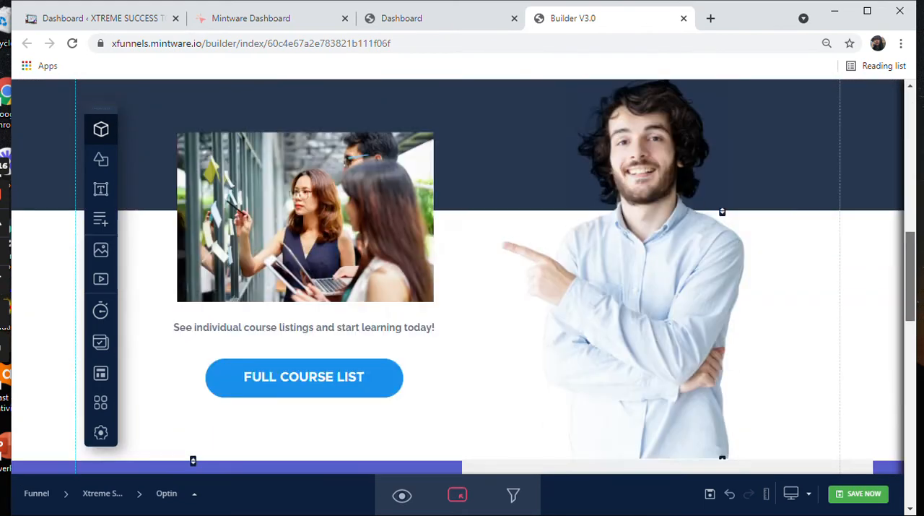
drag(910, 460, 910, 135)
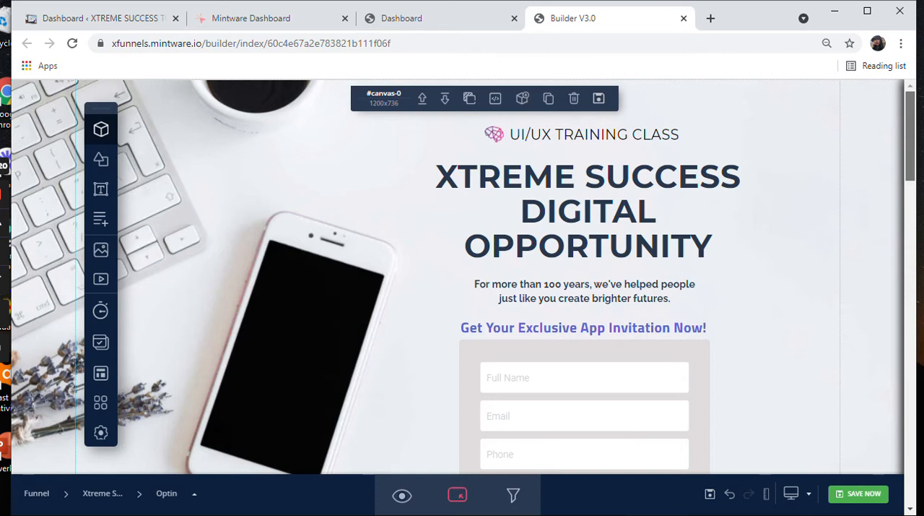
scroll(462, 275, down, 2)
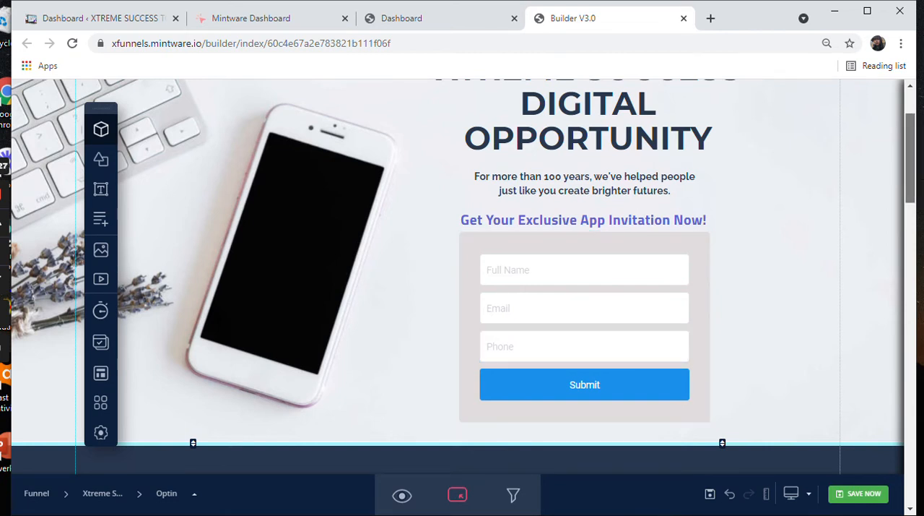
scroll(751, 235, up, 2)
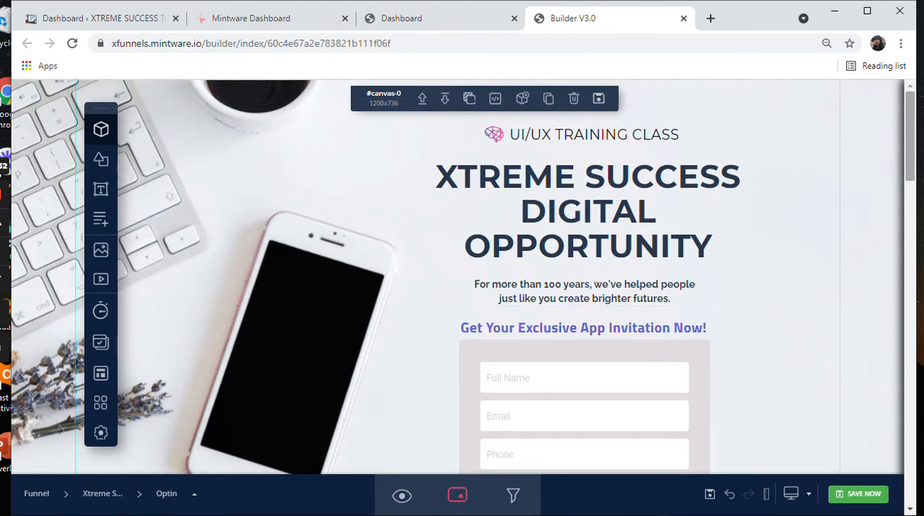
scroll(585, 325, down, 1)
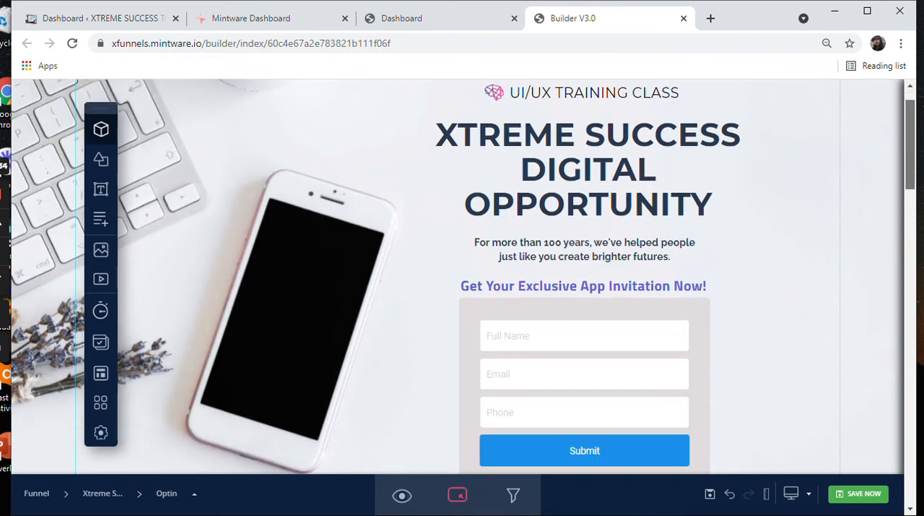
scroll(585, 325, down, 1)
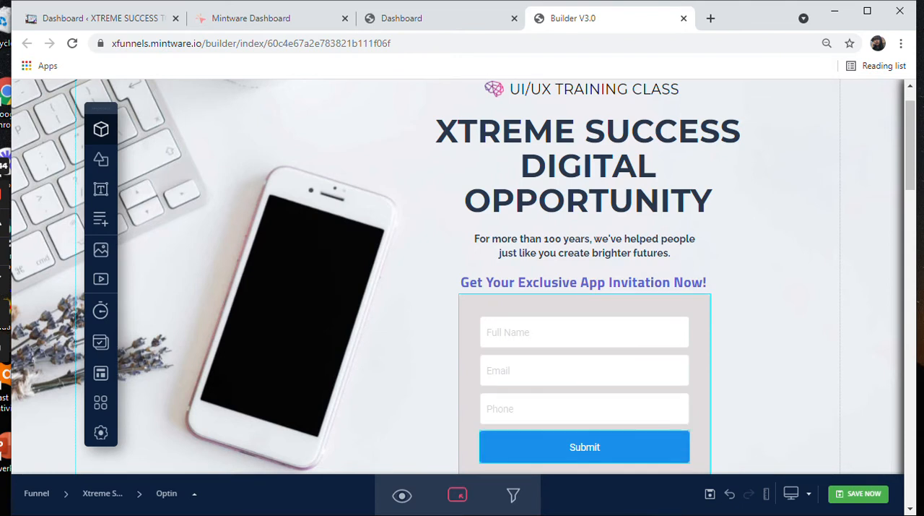
Step: Select the optin form's container shape and open the image library for choosing its background image
click(585, 447)
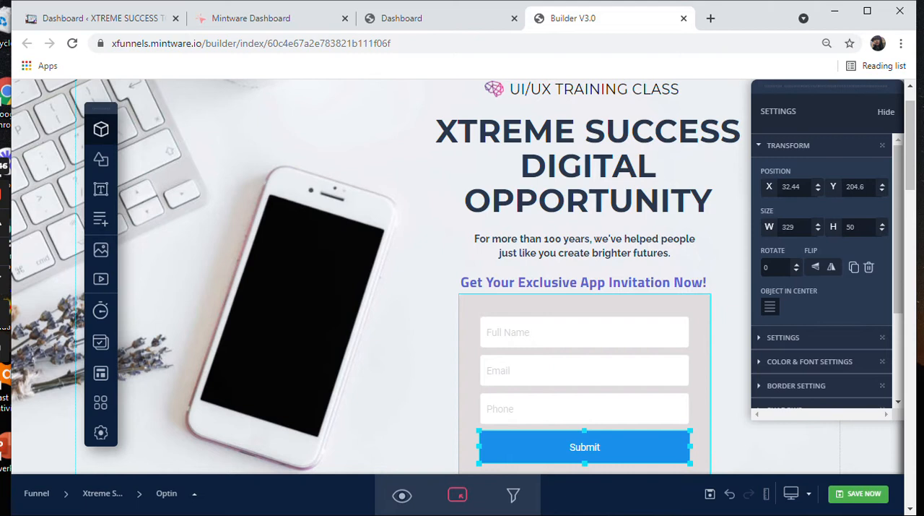
click(585, 305)
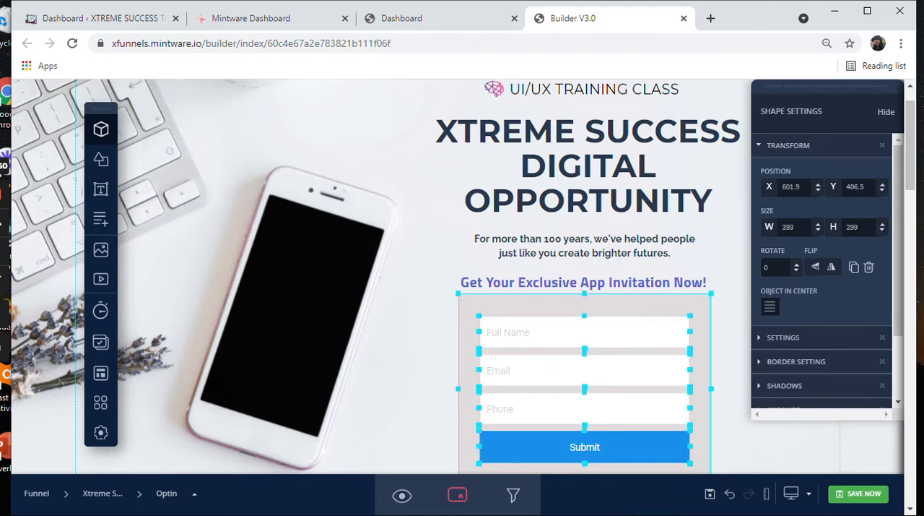
drag(898, 235, 898, 296)
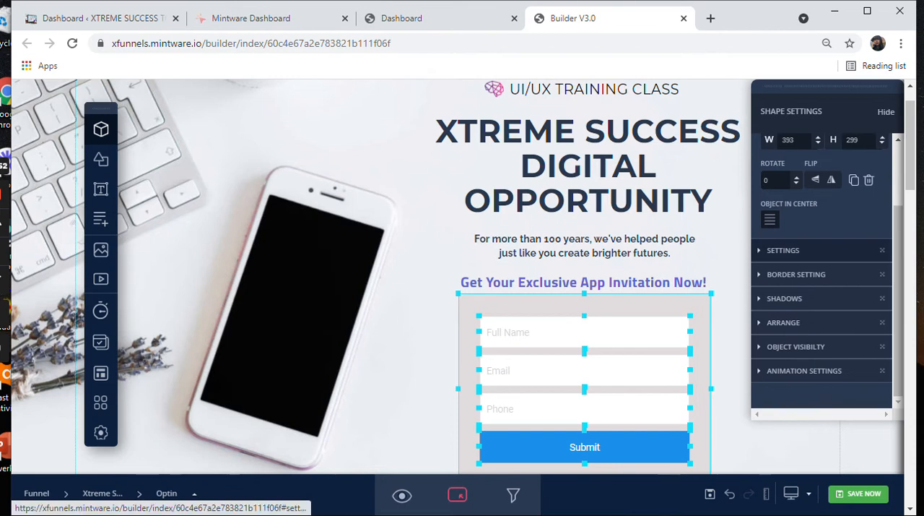
click(784, 250)
scroll(784, 250, down, 2)
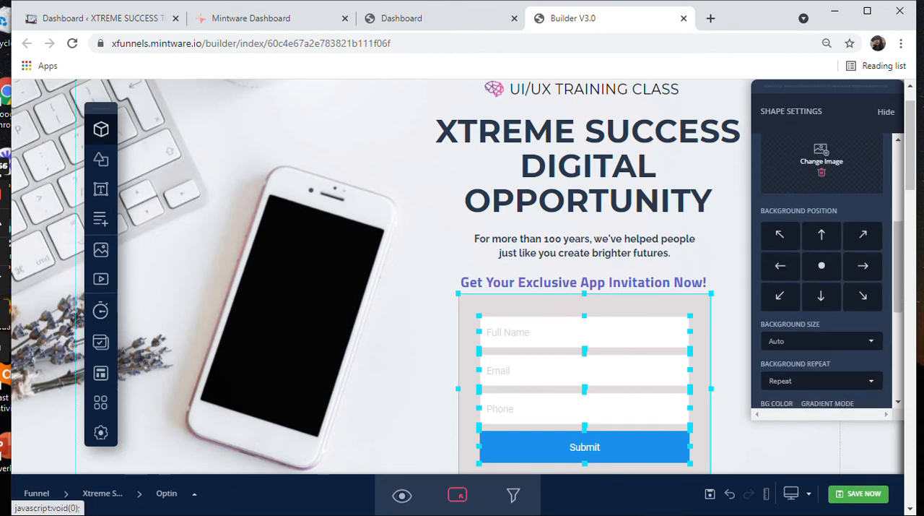
click(822, 155)
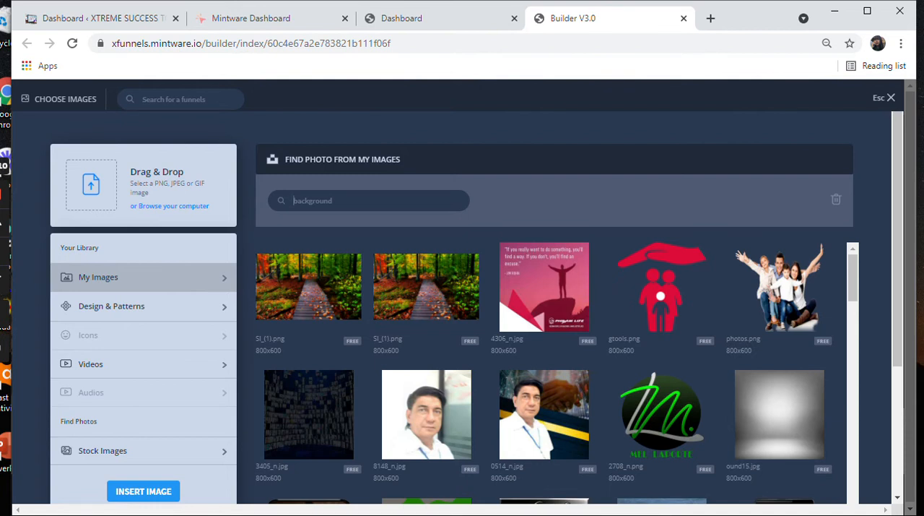
scroll(426, 221, down, 3)
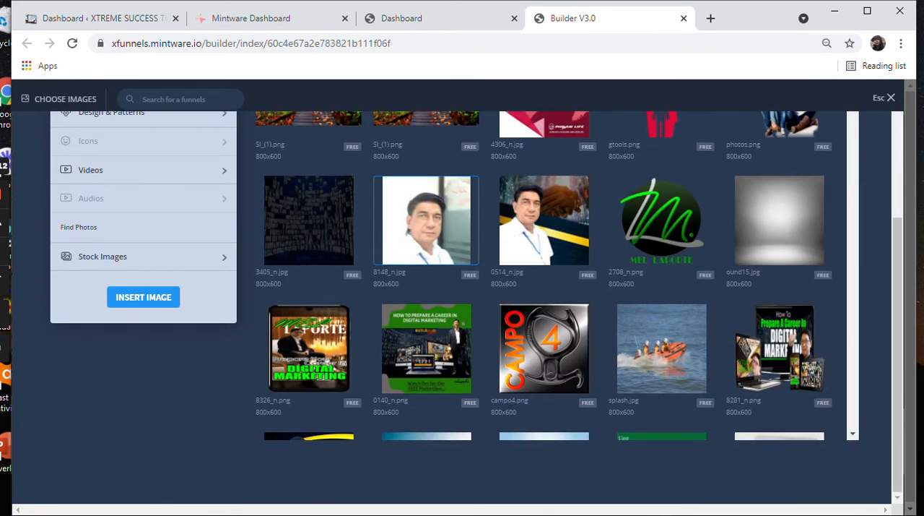
scroll(426, 220, up, 3)
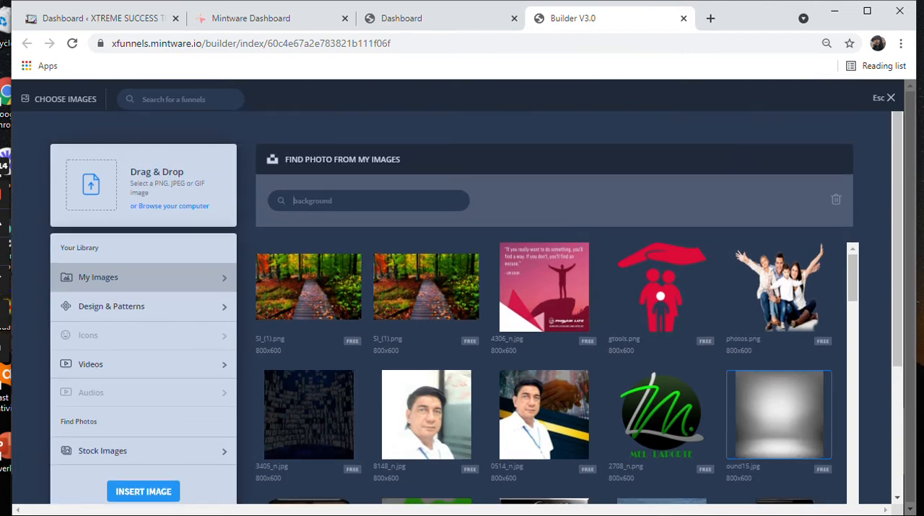
click(779, 414)
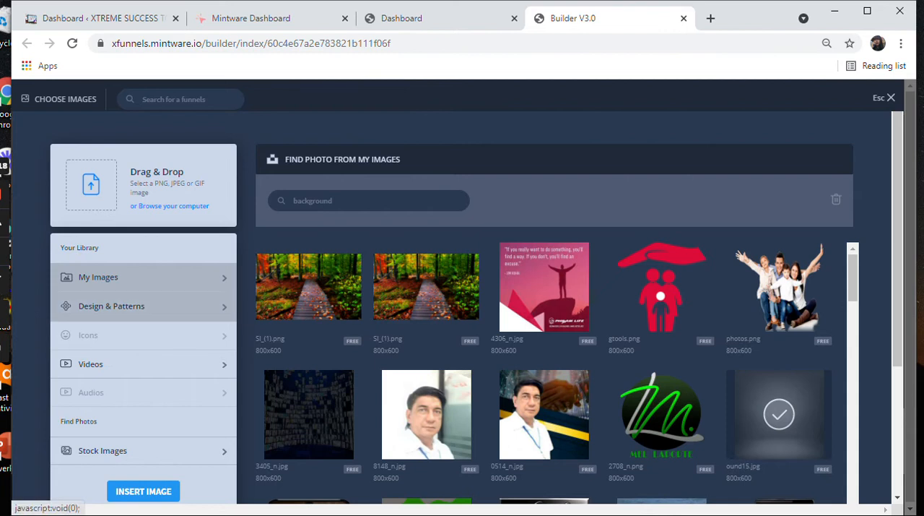
click(111, 305)
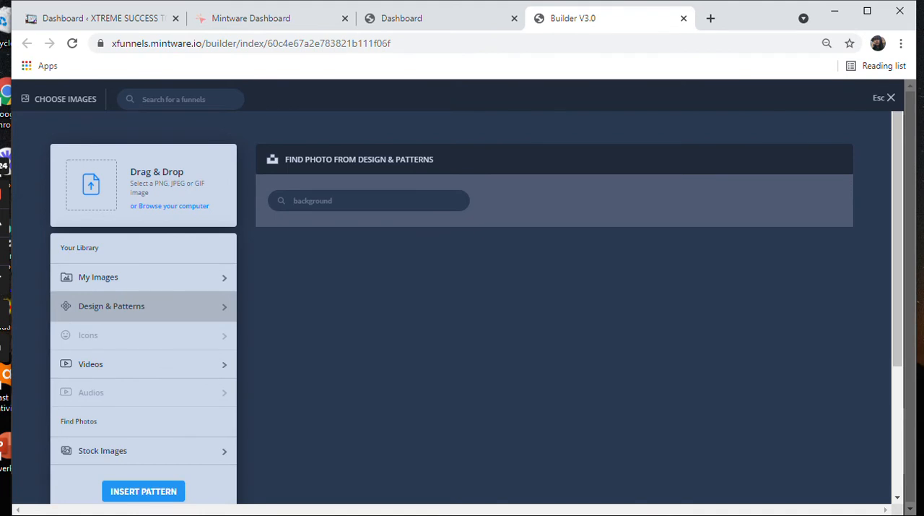
text(COLORFUL)
key(BackSpace)
key(BackSpace)
key(BackSpace)
key(BackSpace)
key(BackSpace)
key(BackSpace)
key(BackSpace)
key(BackSpace)
click(109, 364)
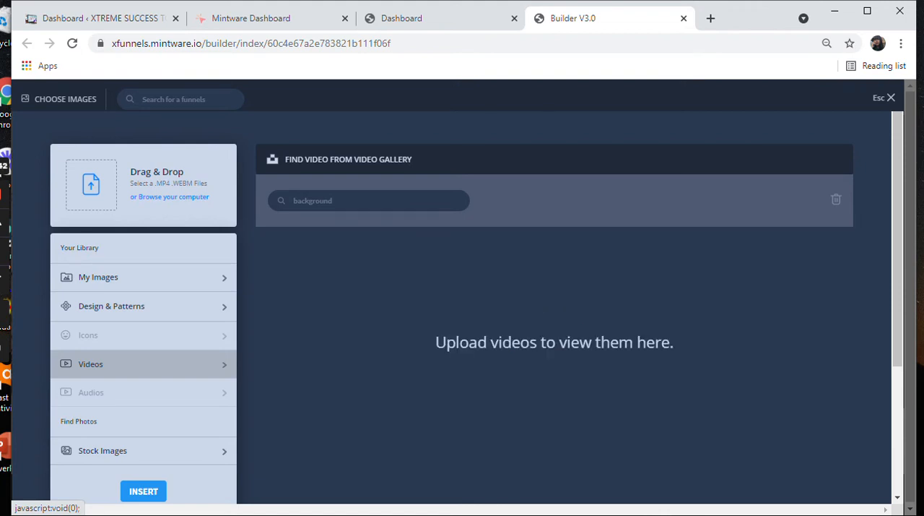
Step: Search the stock images for "BLACK AND WHITE"
click(108, 450)
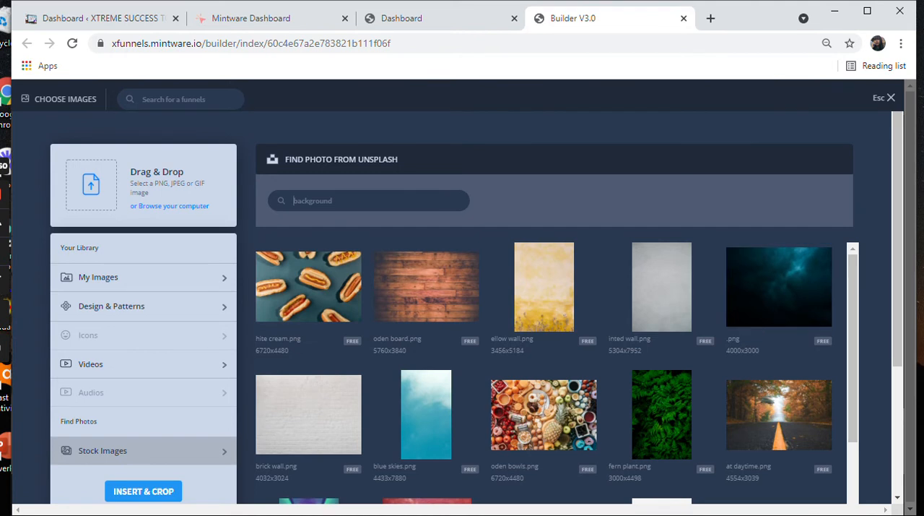
text(BLACK AND WHITE)
key(Return)
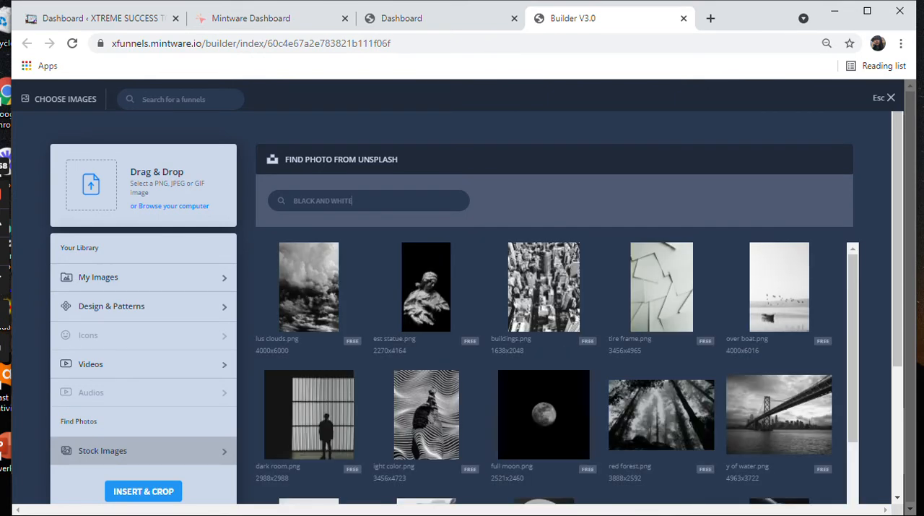
Step: Pick the black-and-white photo of the snowy dock on a lake and insert it for cropping
scroll(427, 303, down, 1)
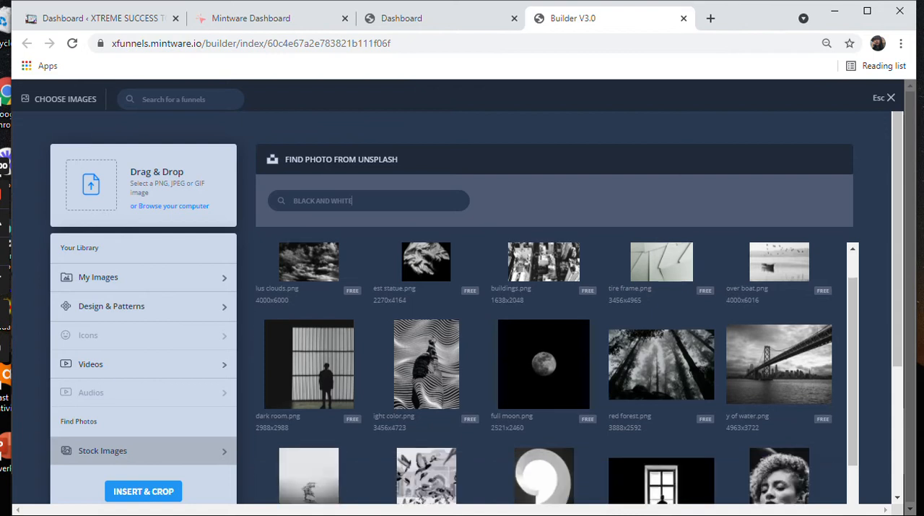
scroll(554, 372, down, 3)
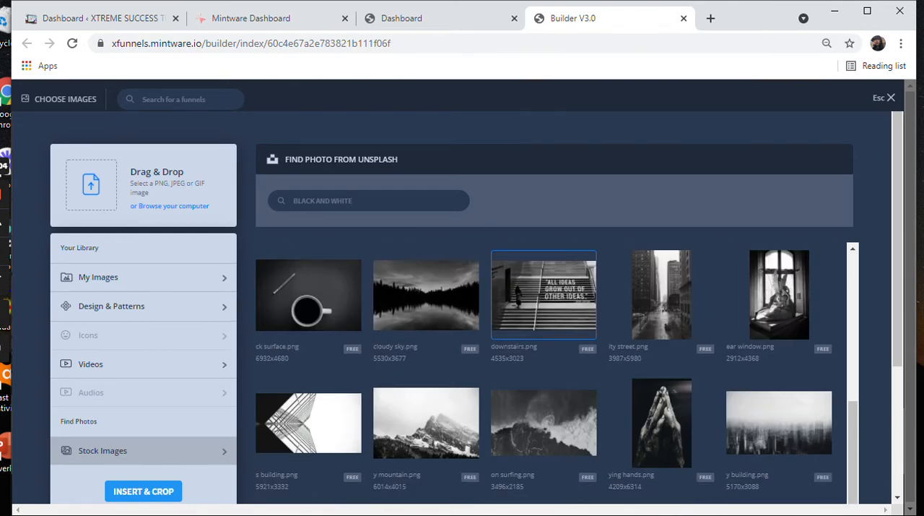
scroll(543, 423, down, 2)
scroll(543, 409, down, 3)
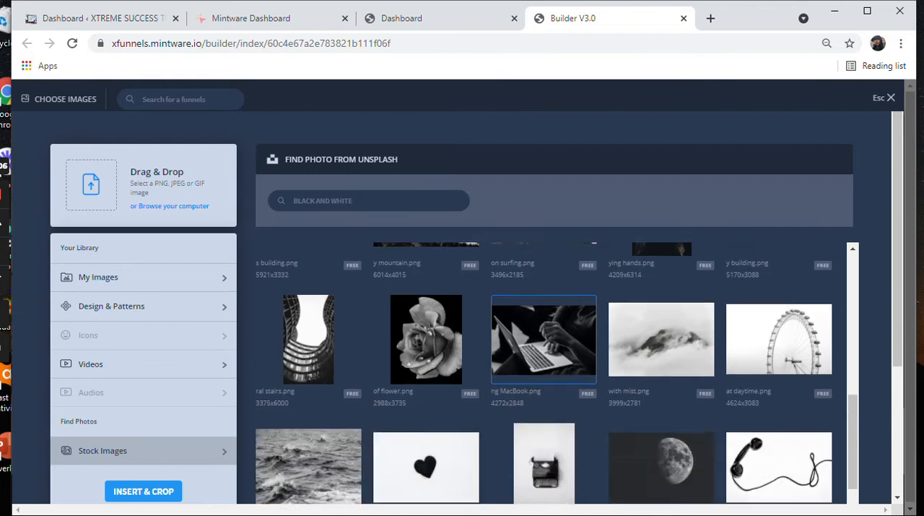
scroll(557, 373, down, 2)
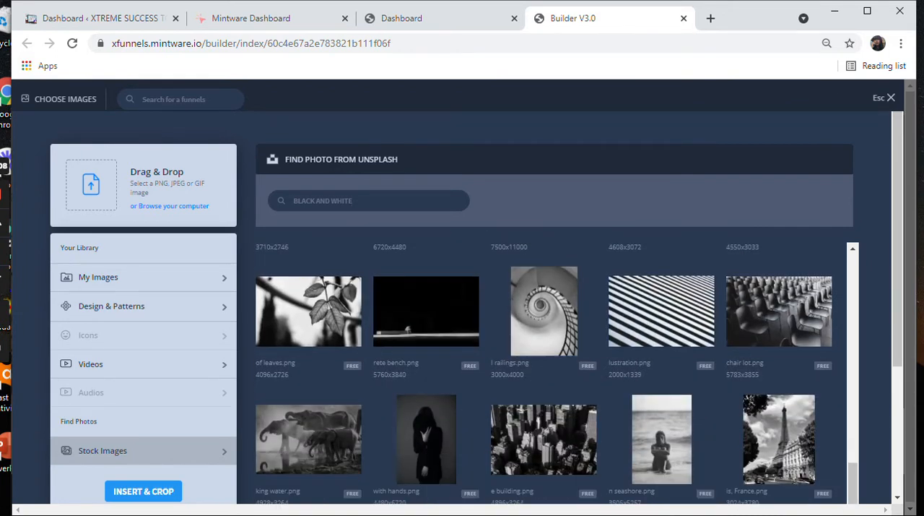
scroll(543, 405, down, 6)
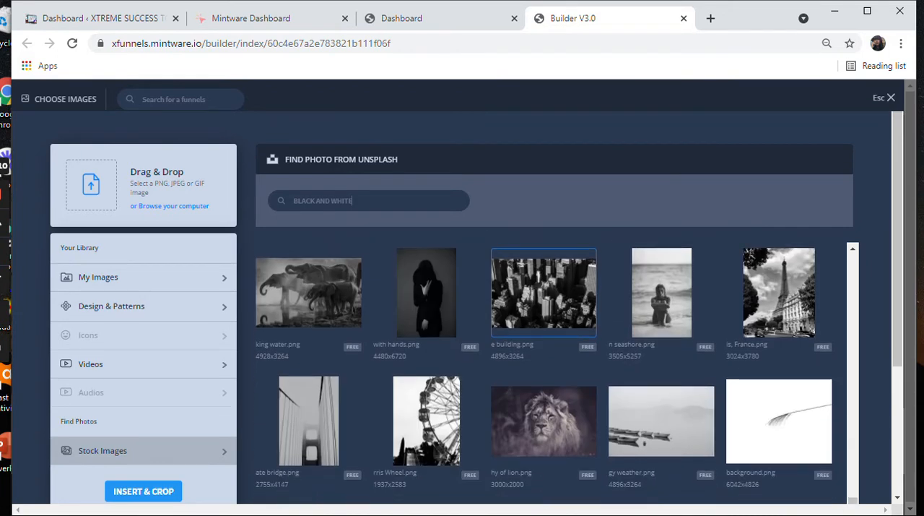
scroll(544, 405, down, 1)
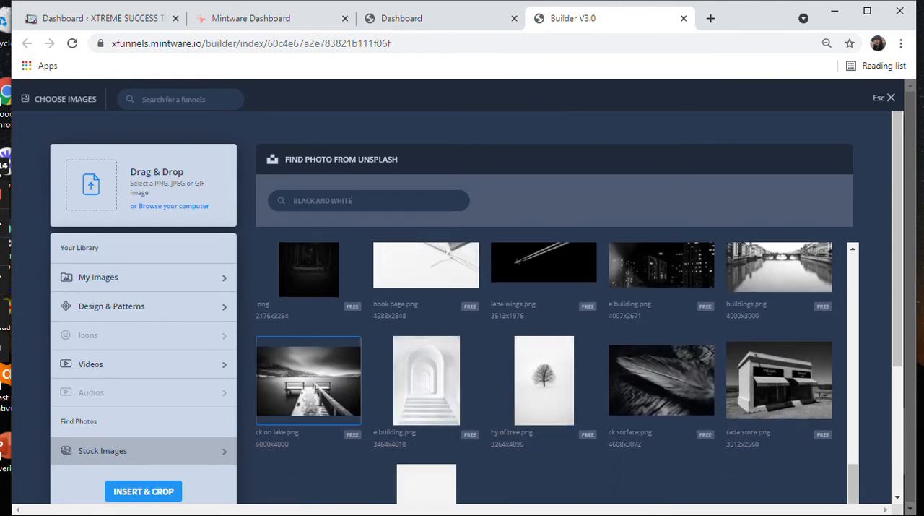
click(309, 381)
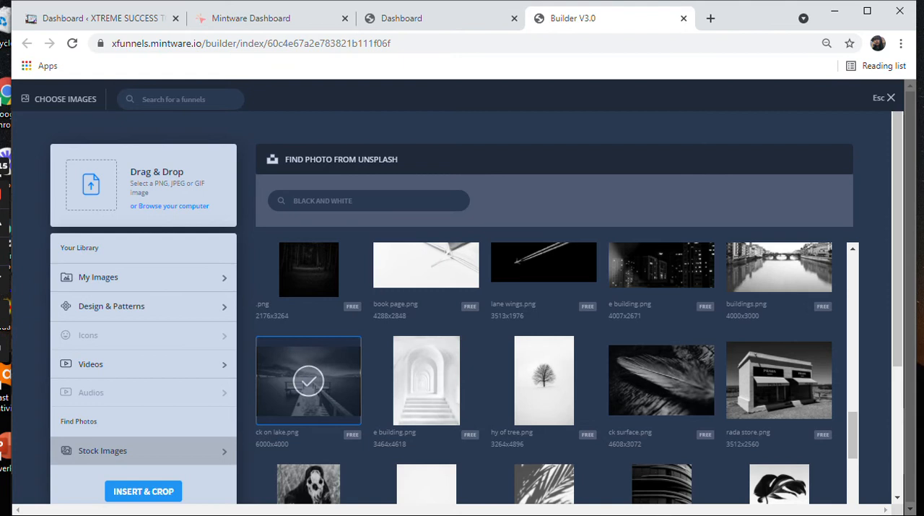
click(143, 491)
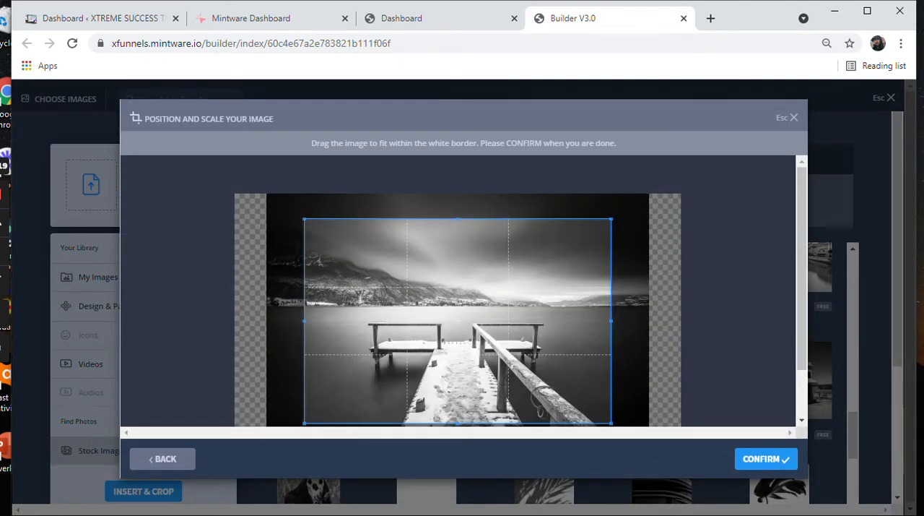
Step: Enlarge the crop to take in the whole dock photo, apply it as the form's background and set its position to centre left
drag(356, 286, 320, 261)
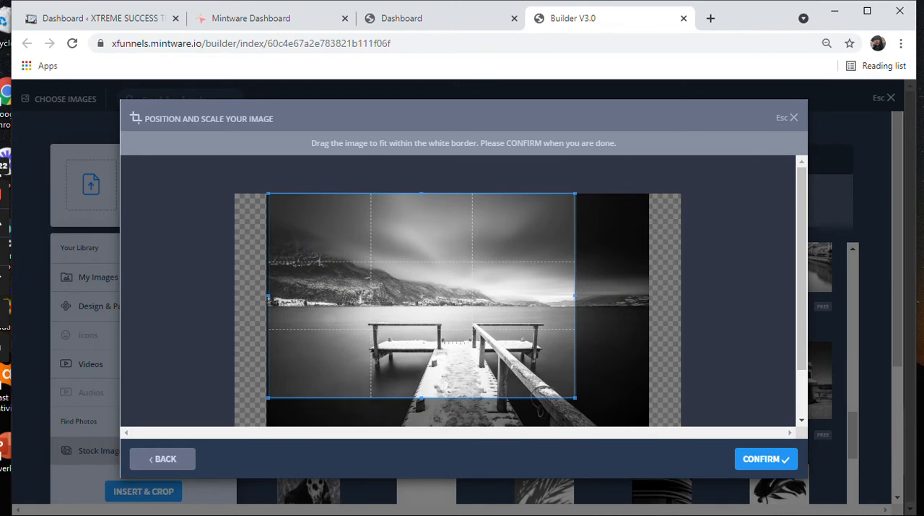
drag(576, 398, 663, 448)
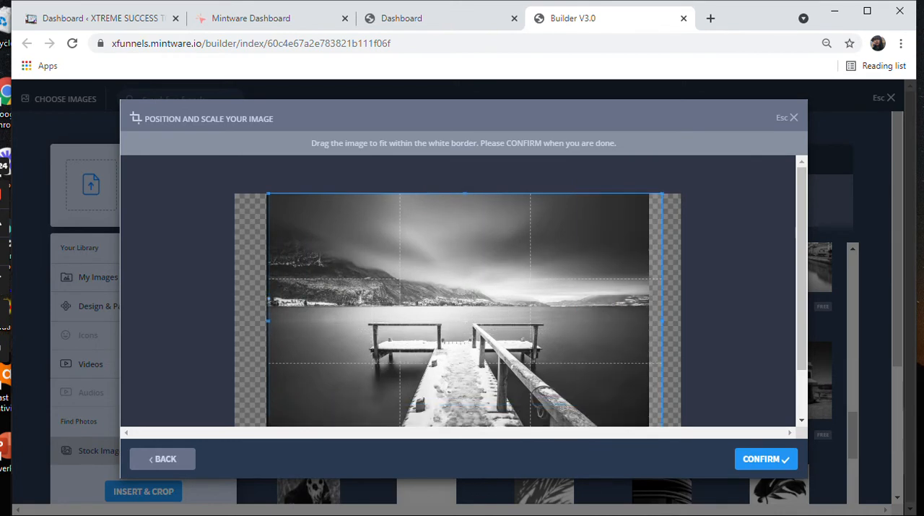
click(766, 459)
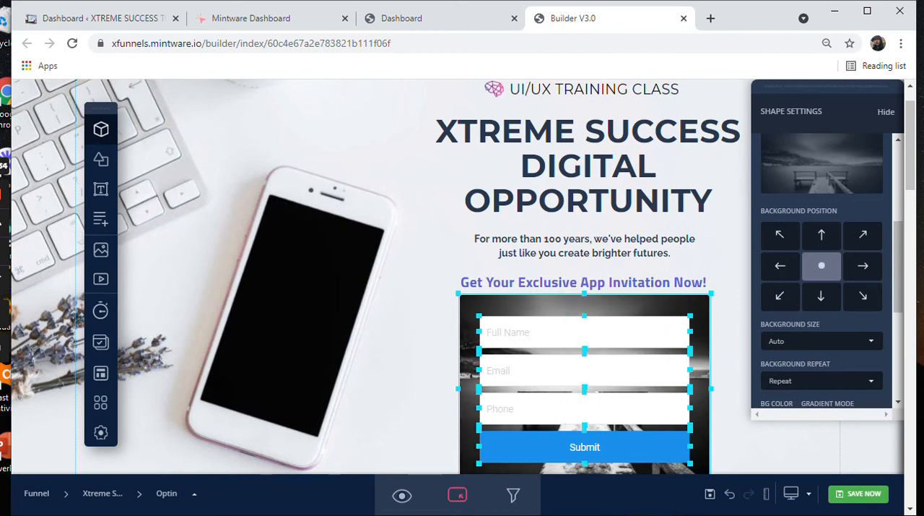
click(781, 266)
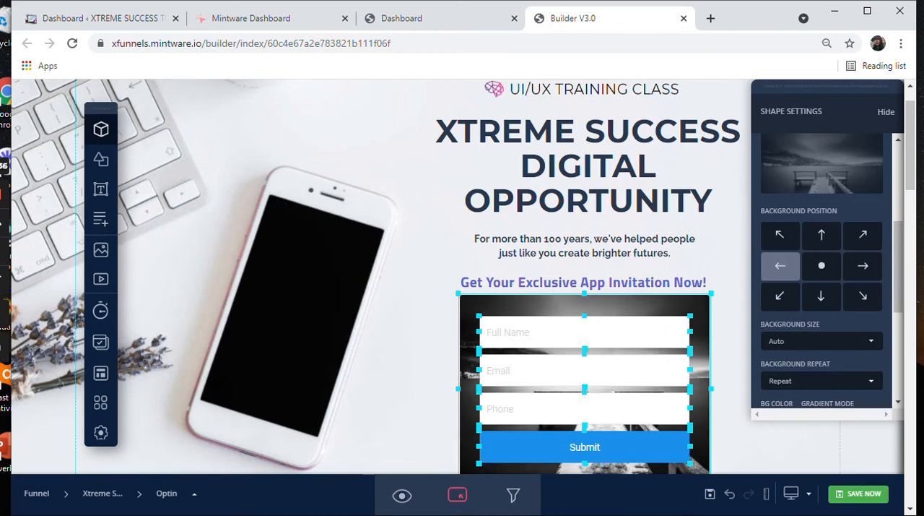
Step: Try the right, left and bottom background positions for the form's photo, ending with it centred
click(863, 265)
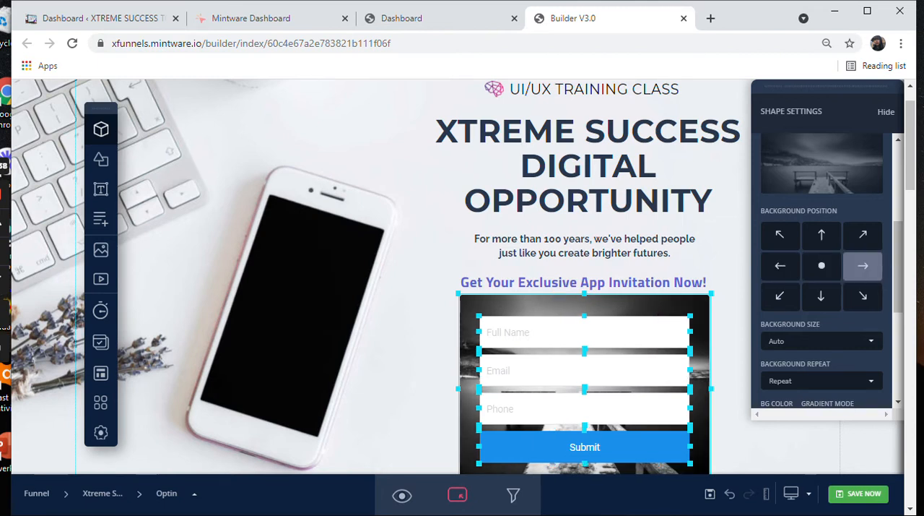
click(781, 266)
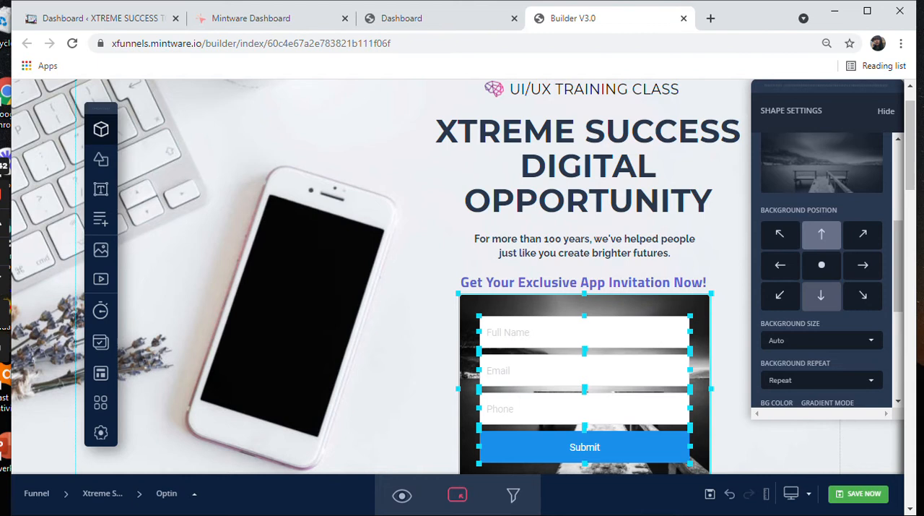
click(821, 295)
click(822, 265)
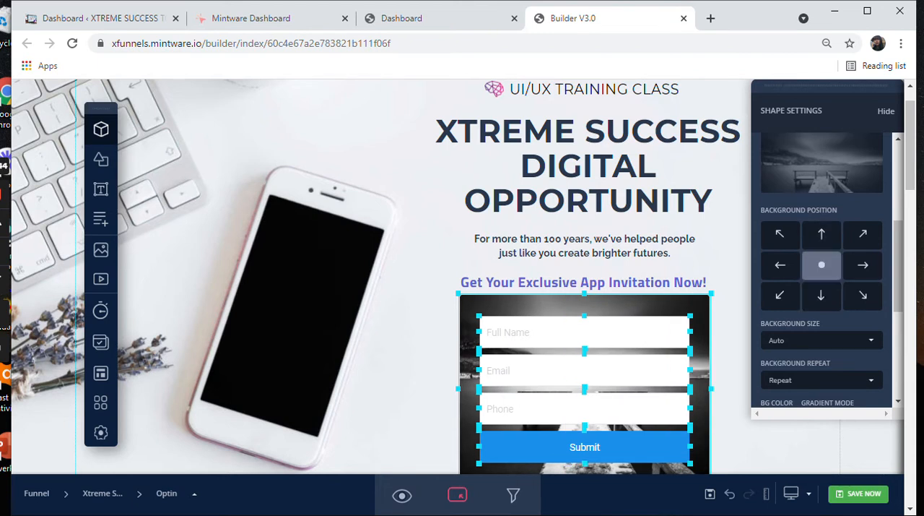
Step: Try the Contain and Cover background sizes for the form's photo, return it to Auto and keep the background repeat at Repeat
scroll(822, 265, down, 1)
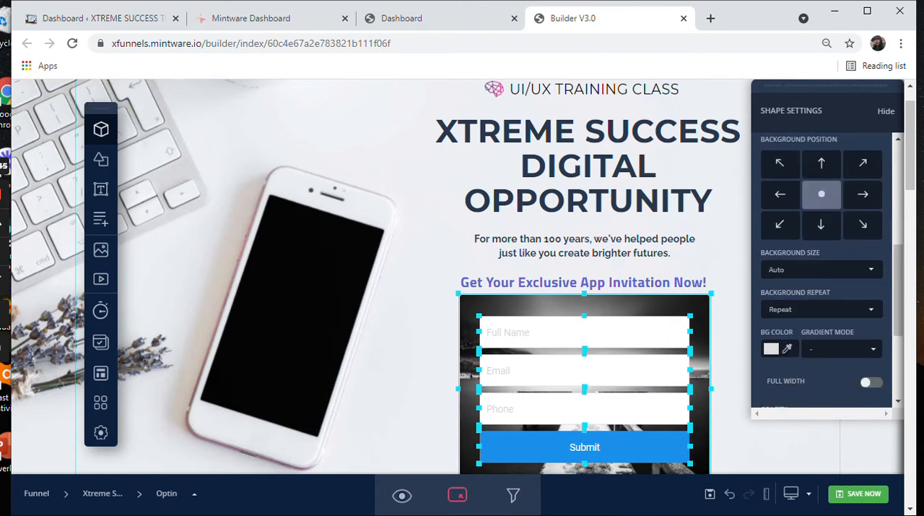
scroll(822, 265, down, 1)
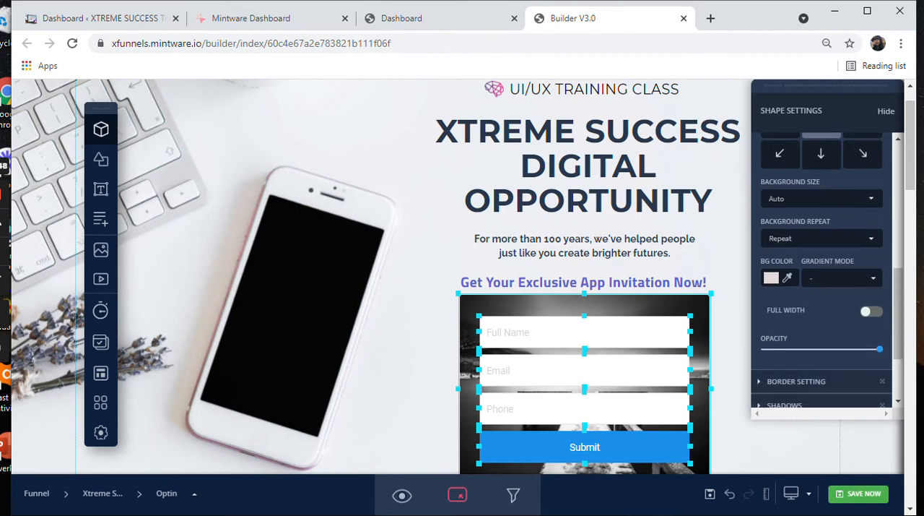
click(821, 198)
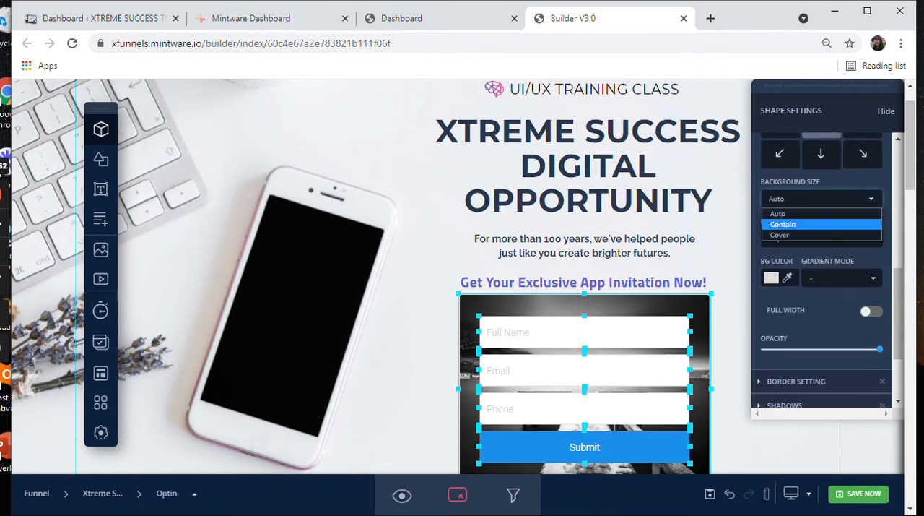
click(802, 224)
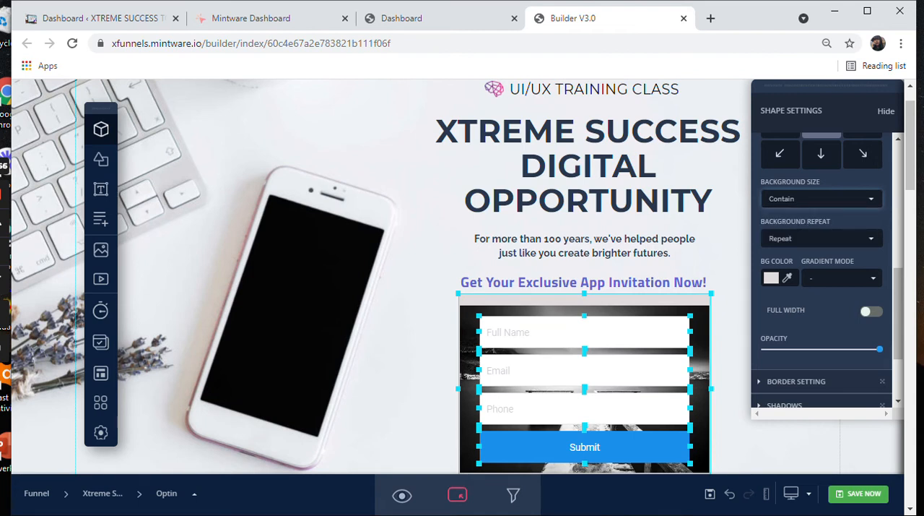
click(821, 199)
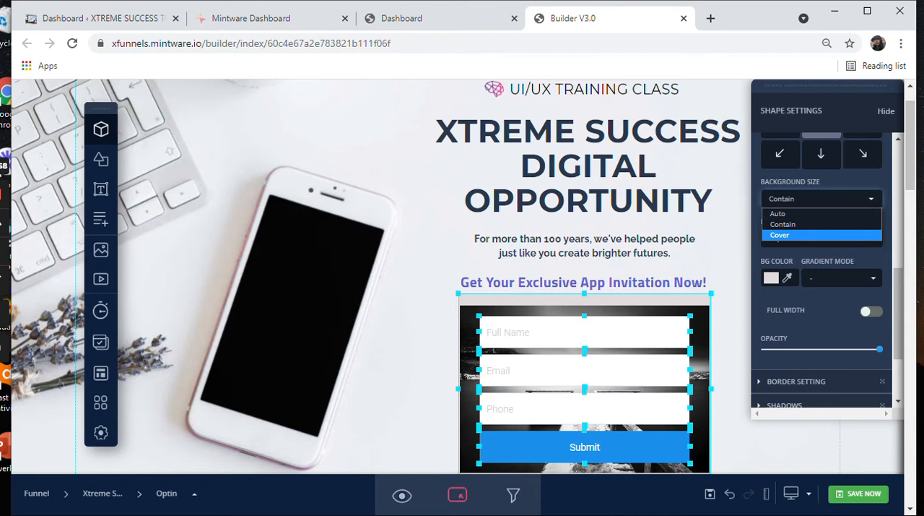
click(822, 235)
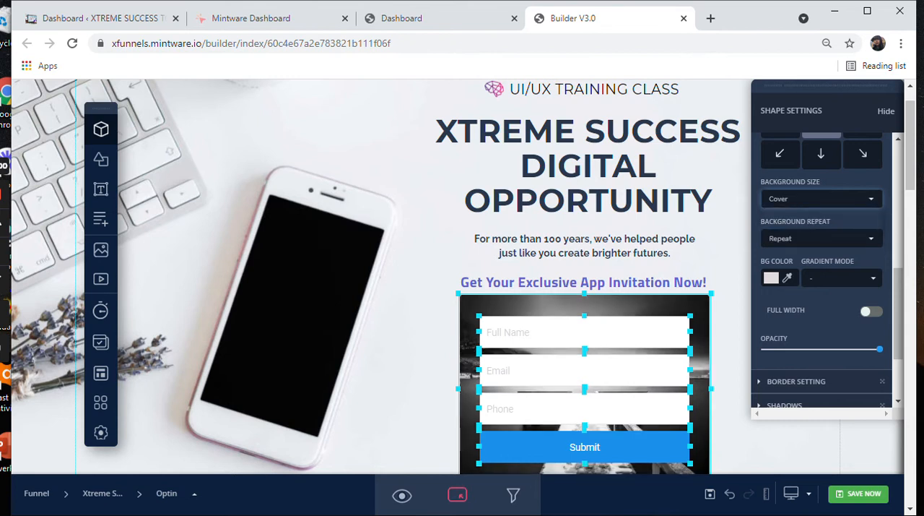
click(822, 198)
click(822, 214)
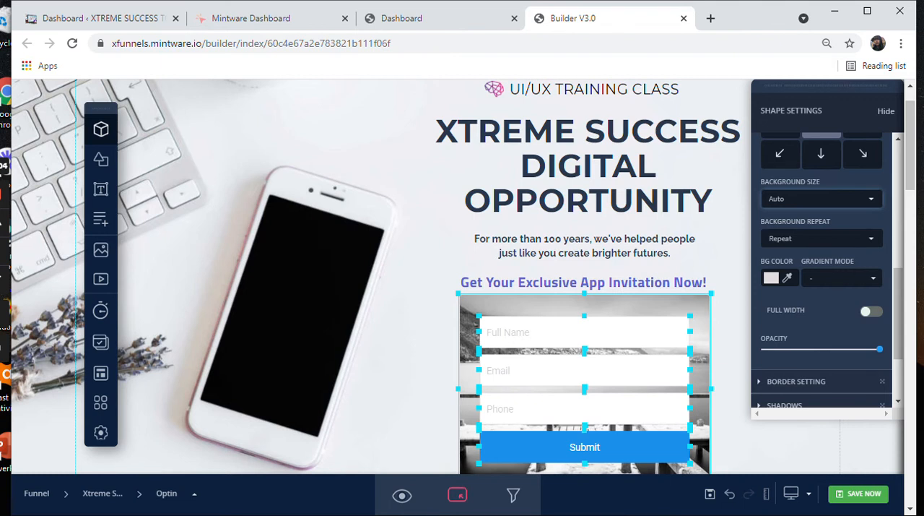
click(822, 239)
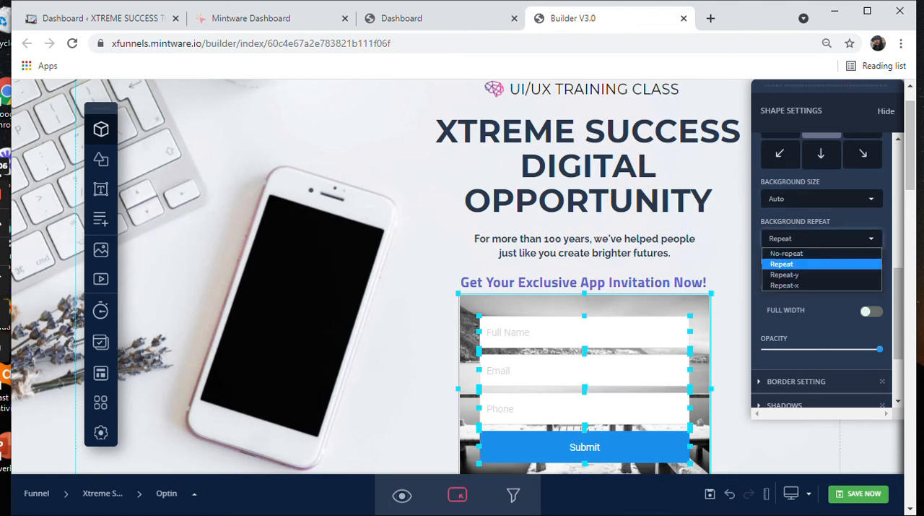
click(822, 238)
Step: Apply a Radial Gradient to the form's container shape and set its background colour to red #fd1515
scroll(822, 267, down, 1)
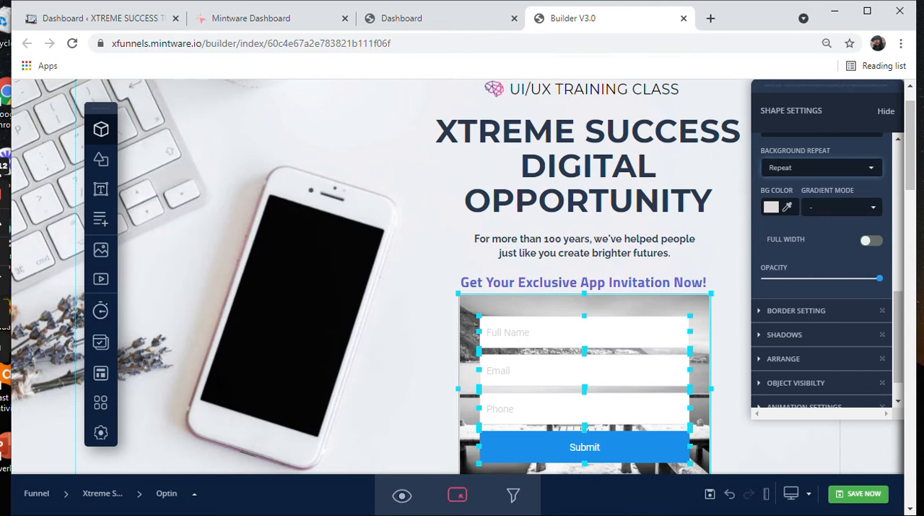
click(843, 208)
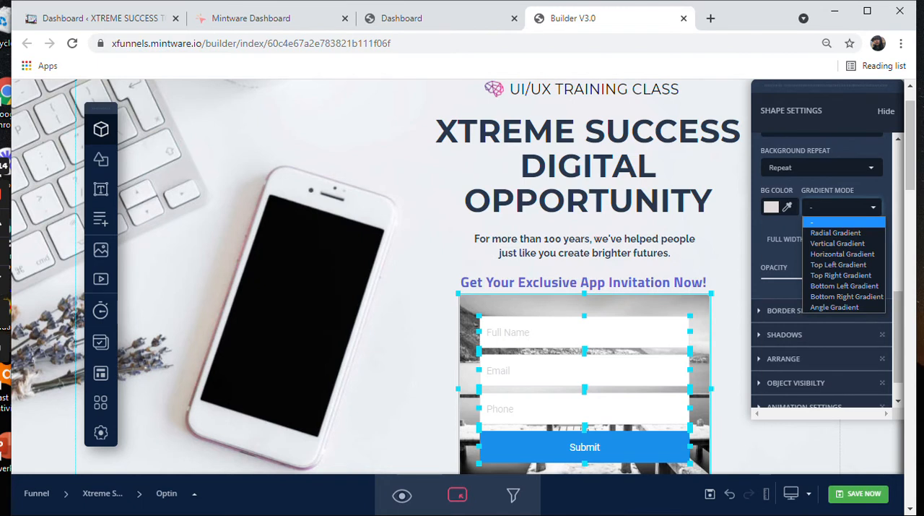
click(835, 233)
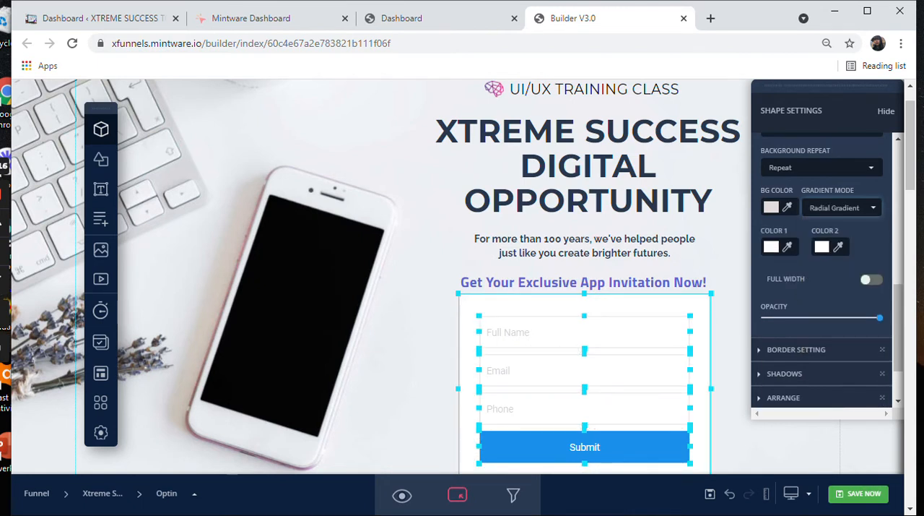
click(772, 207)
click(808, 234)
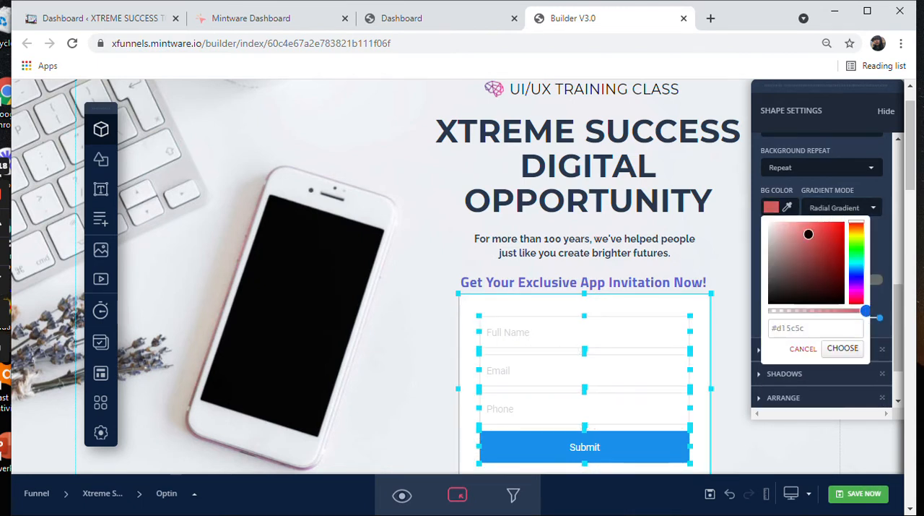
drag(808, 234, 836, 220)
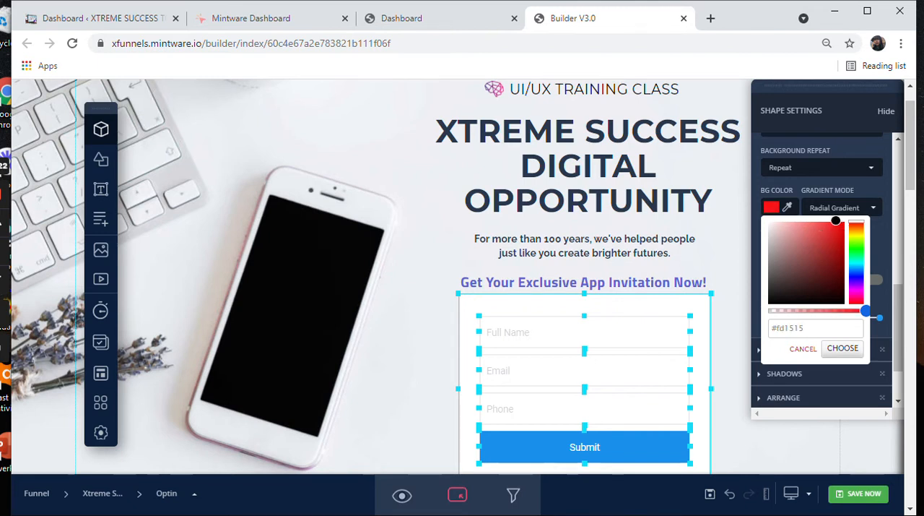
click(843, 348)
Step: Set the form gradient's Color 1 to dark red #8d0000 and its Color 2 to black #000000
click(772, 246)
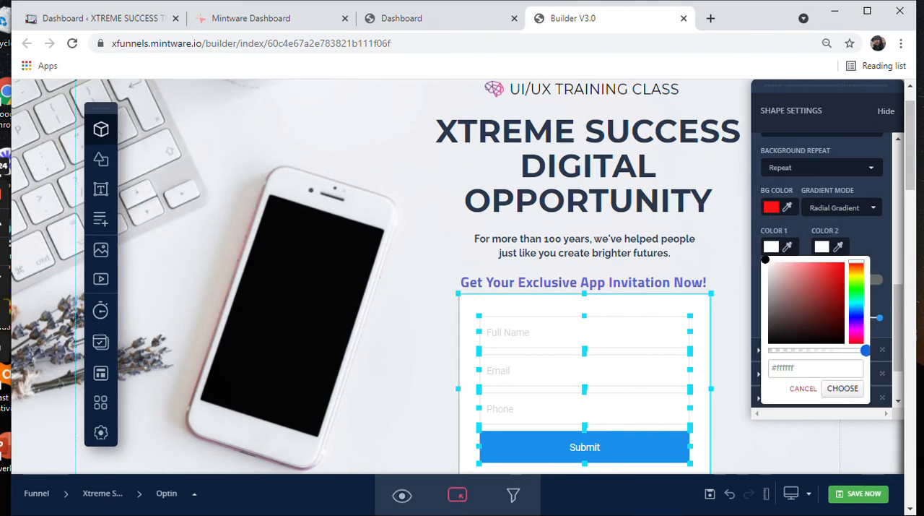
mouse_move(787, 295)
mouse_down()
mouse_move(817, 329)
mouse_move(830, 326)
mouse_move(842, 296)
mouse_up()
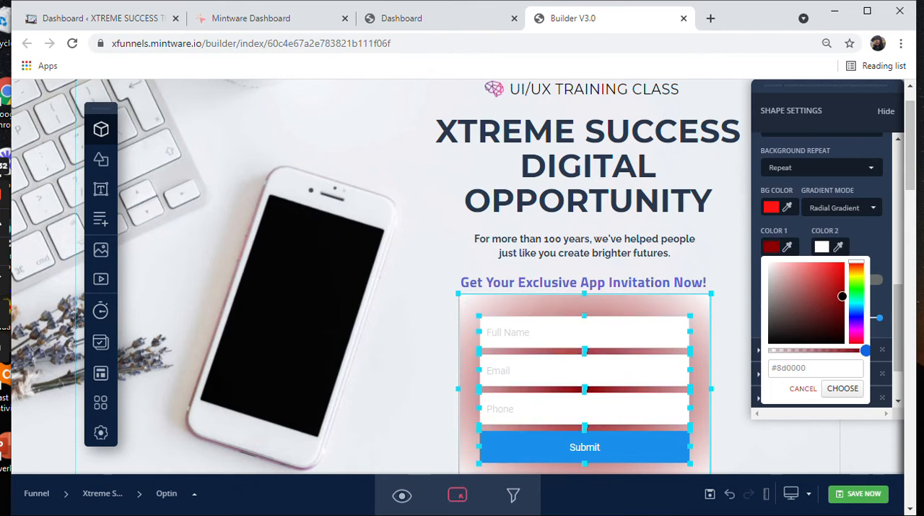
click(822, 246)
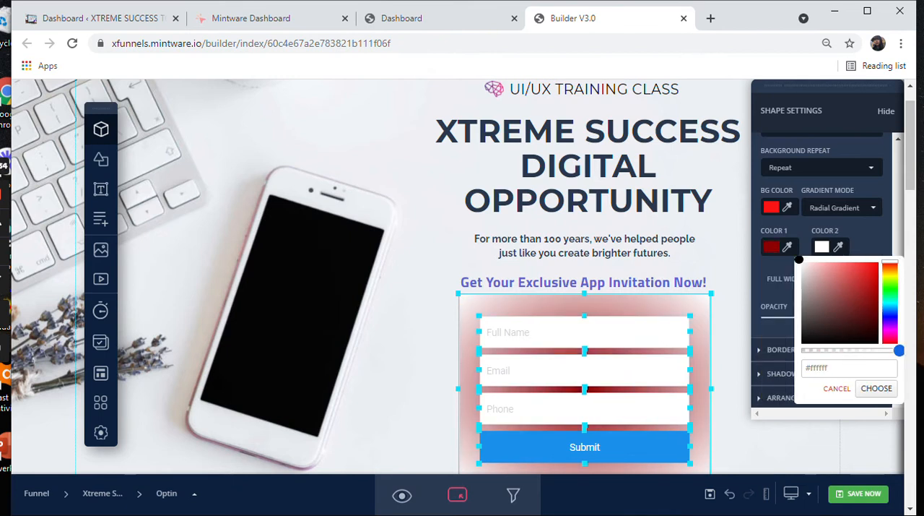
mouse_move(799, 259)
mouse_down()
mouse_move(811, 316)
mouse_move(805, 340)
mouse_up()
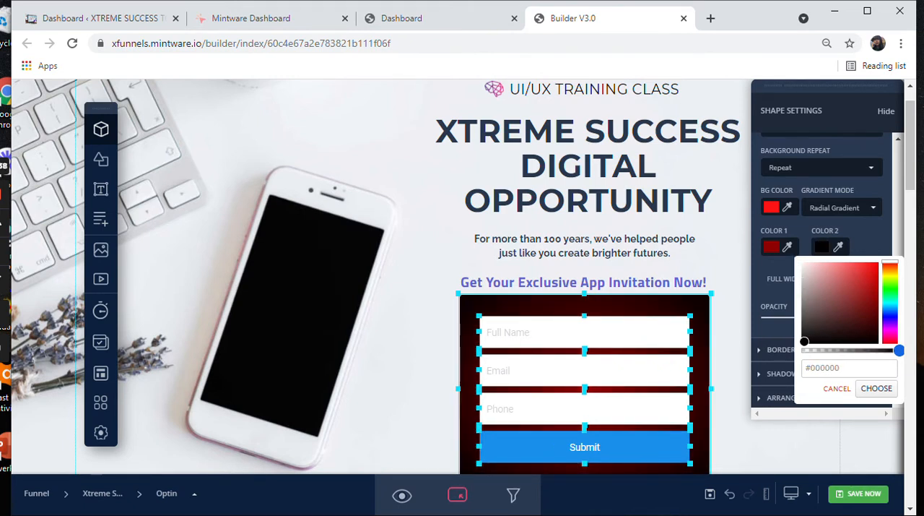
Step: Darken the form gradient's Color 1 from dark red to black
click(772, 246)
click(771, 246)
click(771, 246)
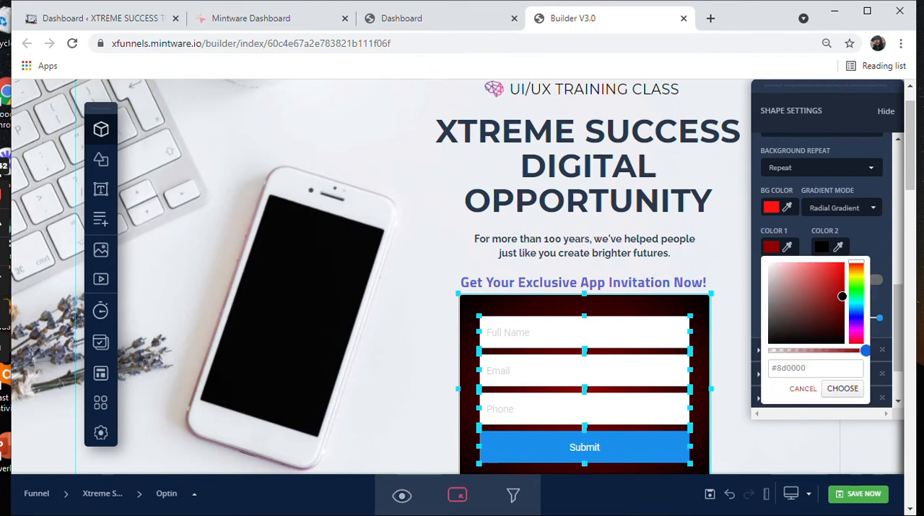
mouse_move(842, 296)
mouse_down()
mouse_move(828, 341)
mouse_move(841, 341)
mouse_up()
Step: Try red #ff0000 and turquoise #00ffde as the form gradient's Color 2, settling on blue #004bff
click(828, 247)
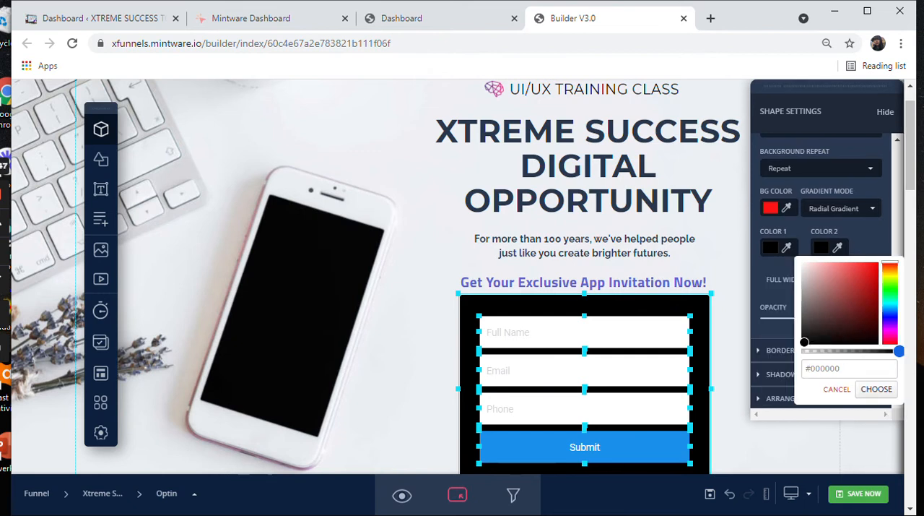
click(843, 283)
click(841, 310)
click(864, 307)
click(876, 260)
scroll(463, 275, down, 2)
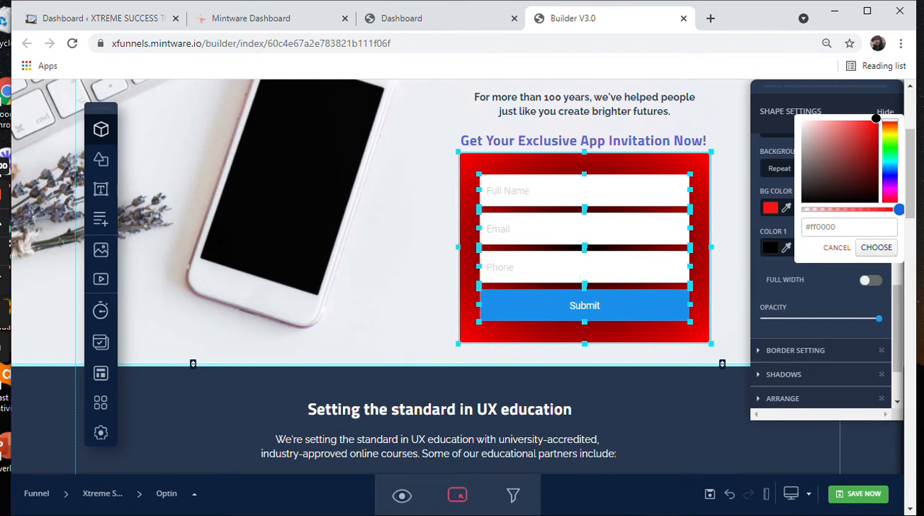
drag(890, 121, 890, 159)
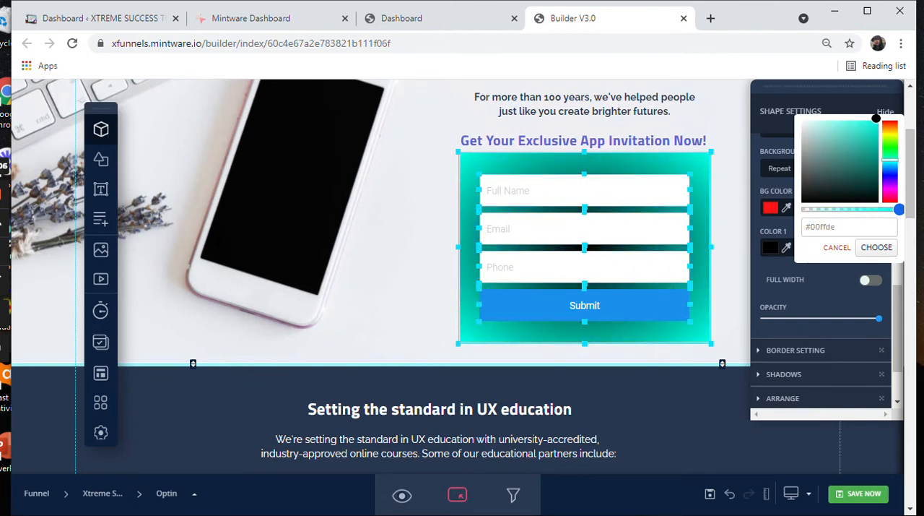
mouse_move(889, 159)
mouse_down()
mouse_move(890, 195)
mouse_move(890, 170)
mouse_up()
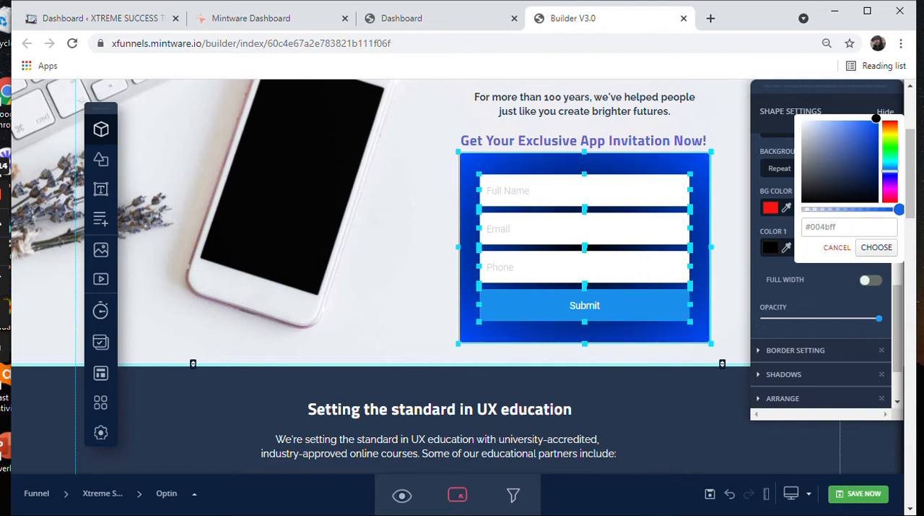
Step: Adjust the form gradient's Color 1 within its dark shades to near-black #0d0d0d
click(773, 248)
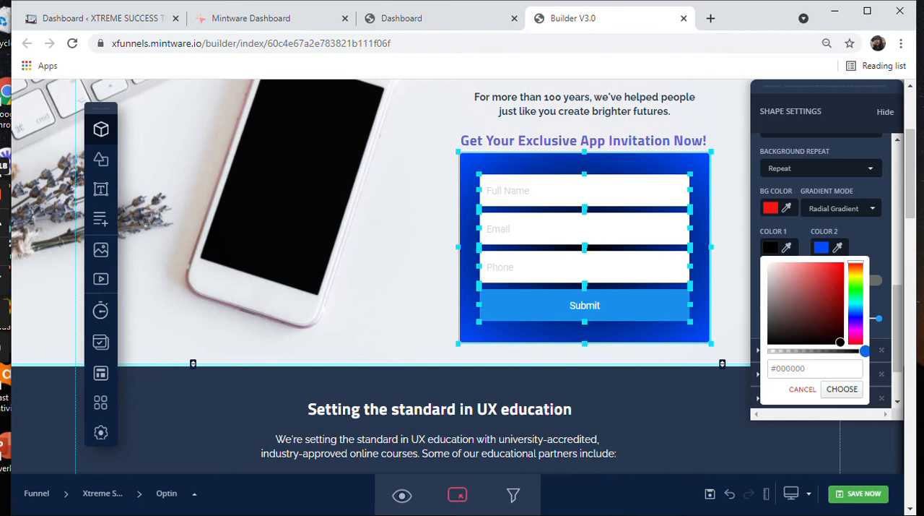
drag(840, 342, 765, 341)
click(842, 389)
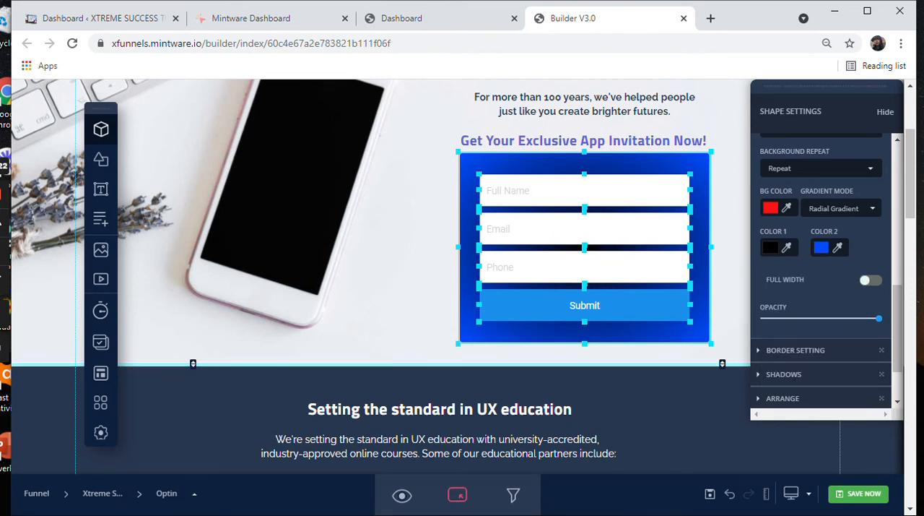
click(773, 248)
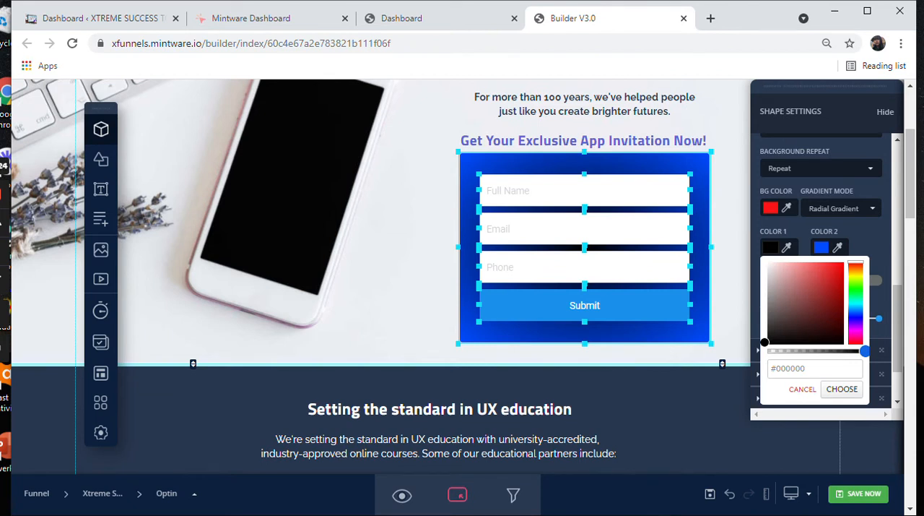
drag(765, 342, 764, 338)
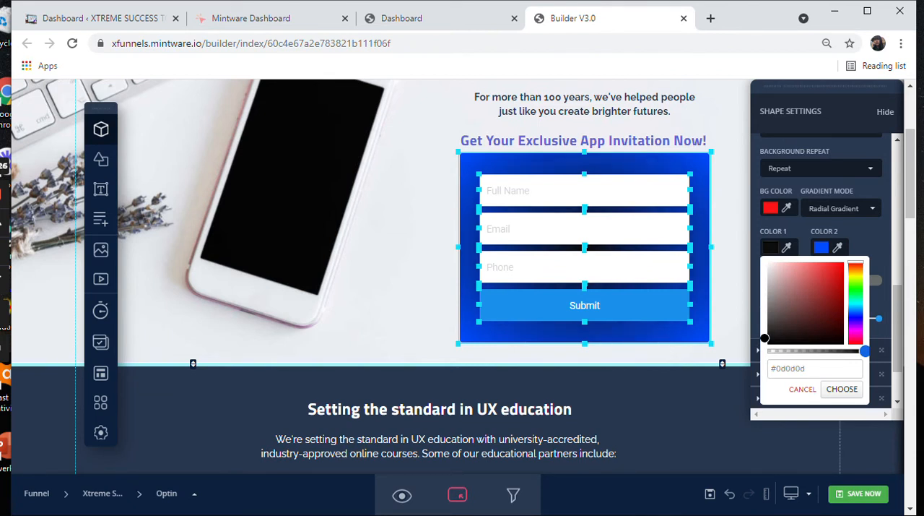
Step: Shift the hue of the form gradient's Color 1 to blue and raise it to a bright, fully saturated blue
drag(856, 264, 856, 317)
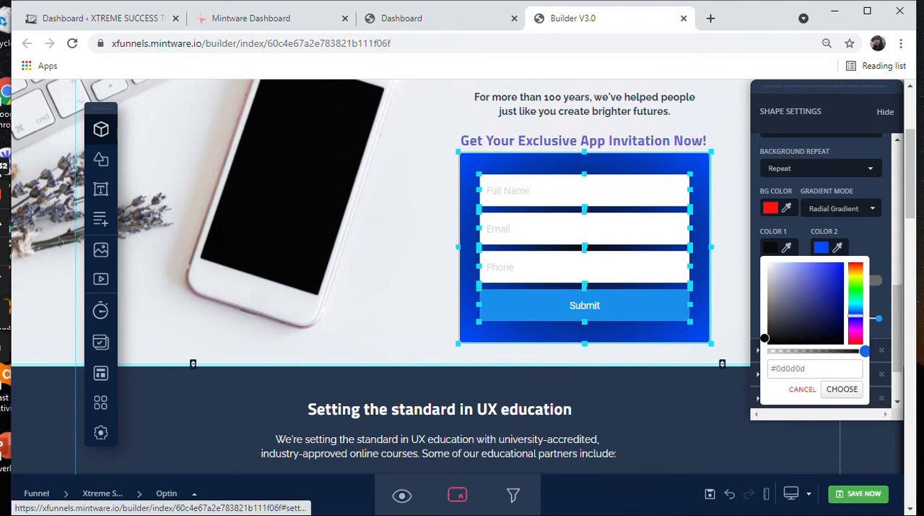
drag(765, 337, 765, 343)
click(821, 247)
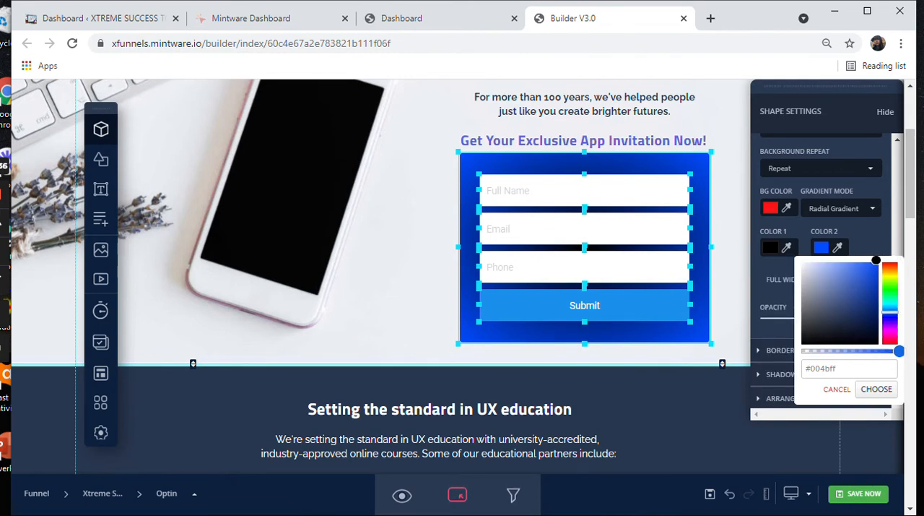
click(771, 247)
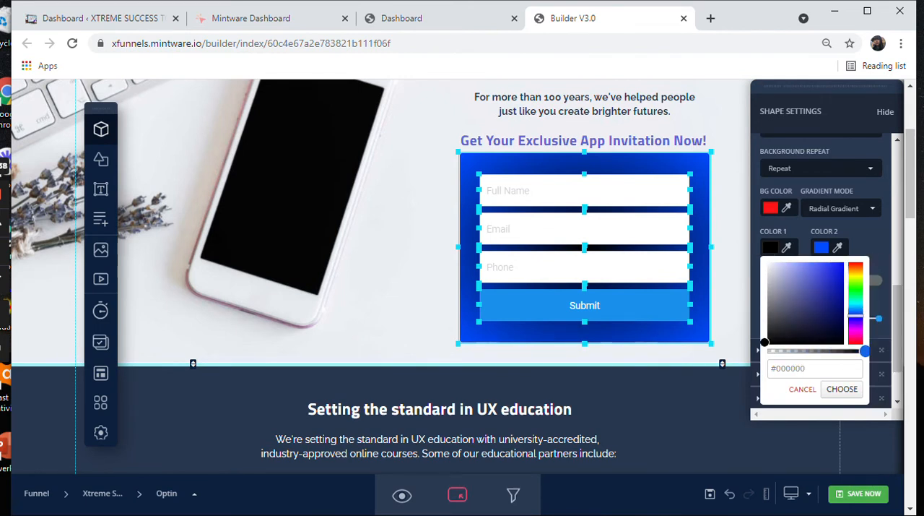
drag(765, 342, 842, 260)
Step: Set the form gradient's Color 2 to dark slate #383e4c and deselect the form
click(821, 247)
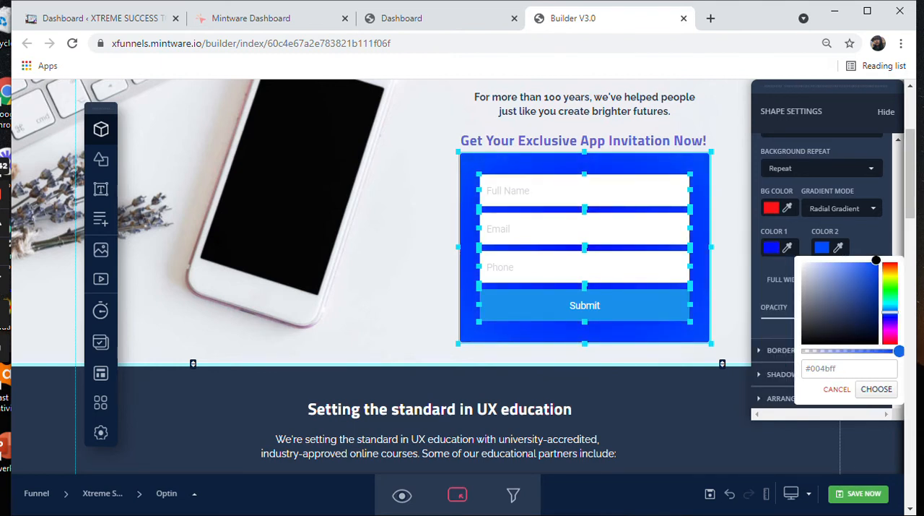
mouse_move(820, 321)
mouse_down()
mouse_move(809, 327)
mouse_move(820, 317)
mouse_up()
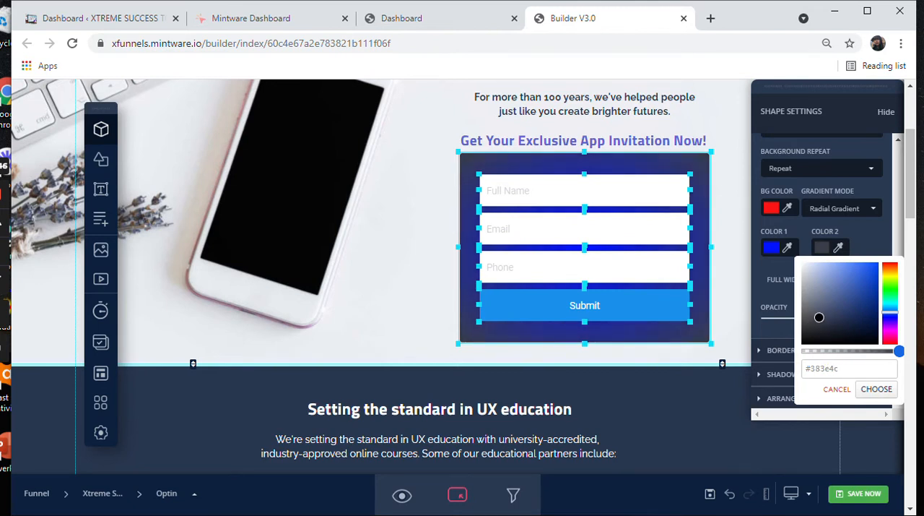
click(731, 289)
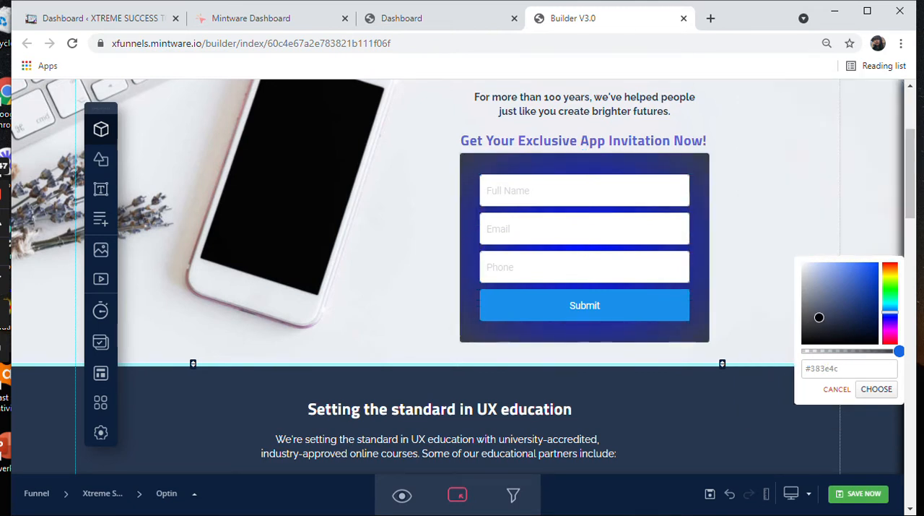
Step: Change the label of the optin form's Submit button to "JOIN NOW!!"
scroll(585, 303, up, 1)
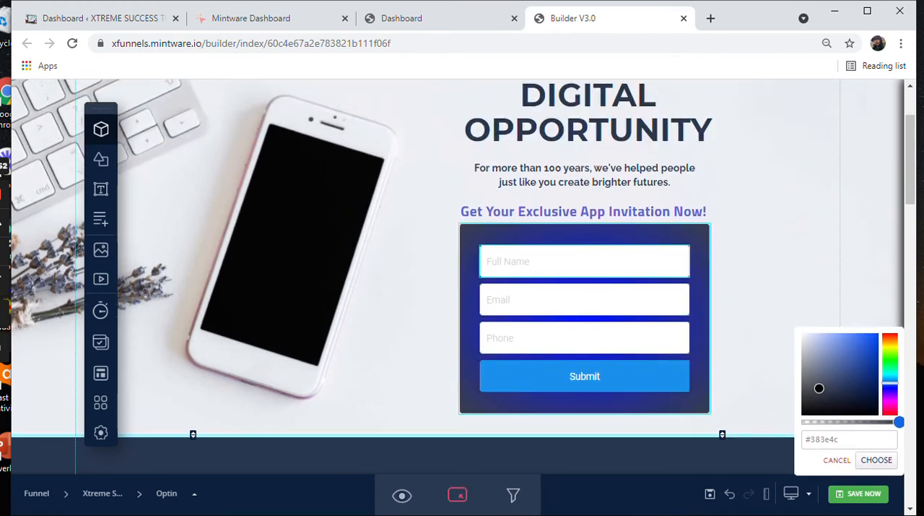
click(585, 377)
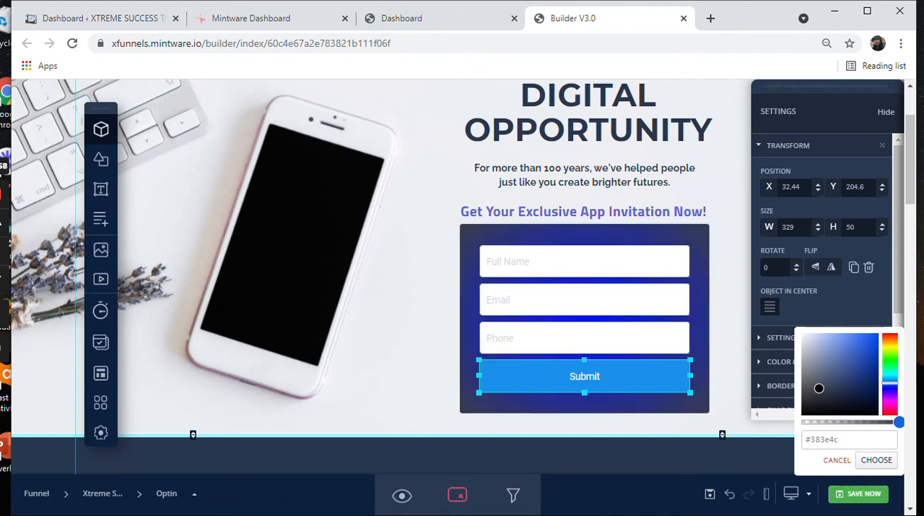
click(838, 461)
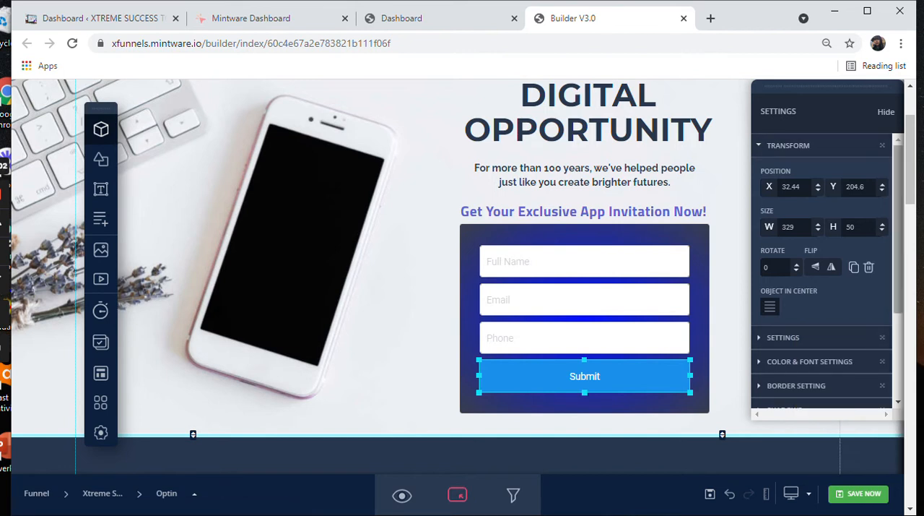
scroll(823, 289, down, 1)
click(783, 256)
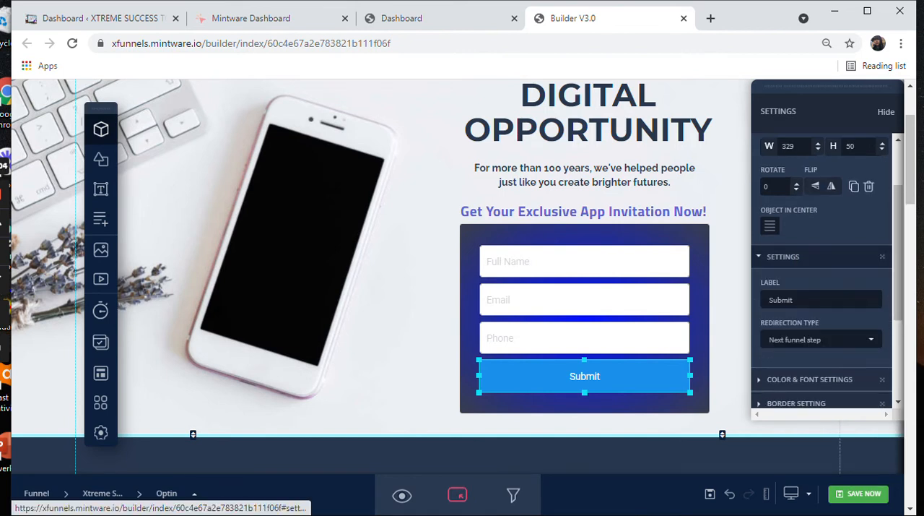
scroll(462, 289, down, 5)
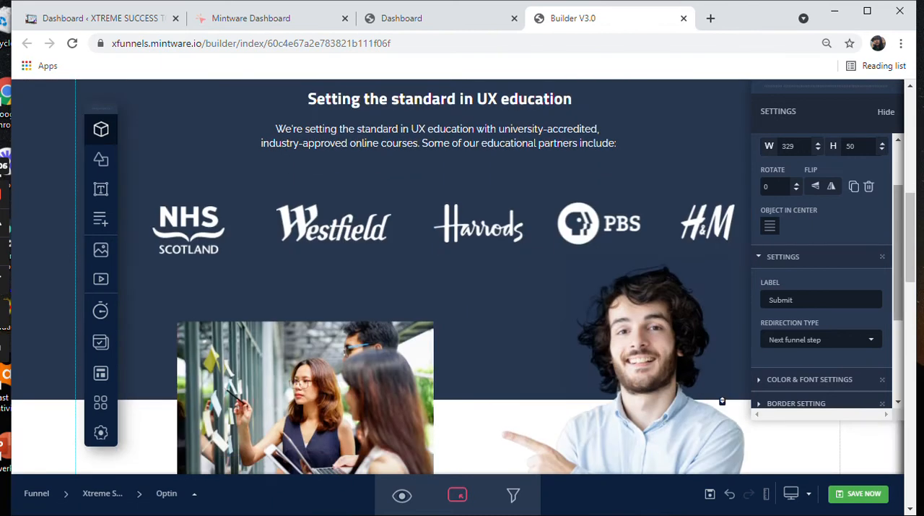
scroll(463, 289, up, 5)
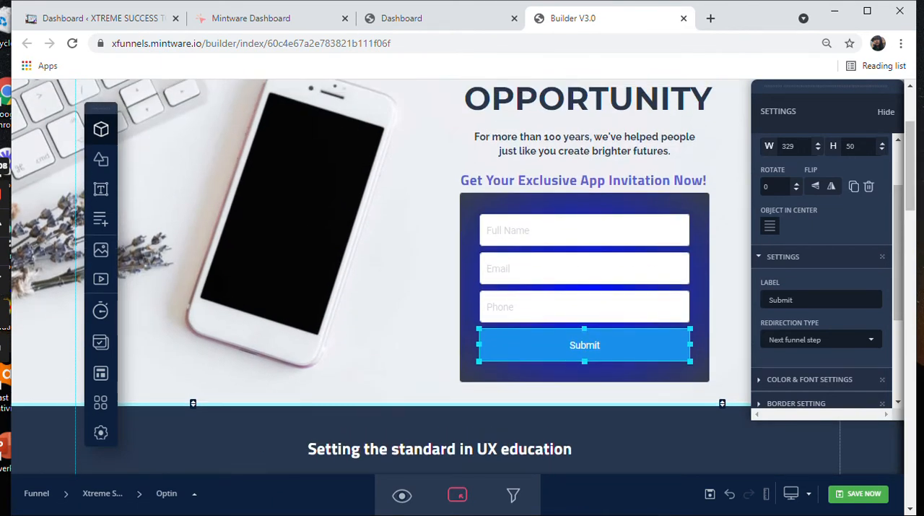
click(816, 300)
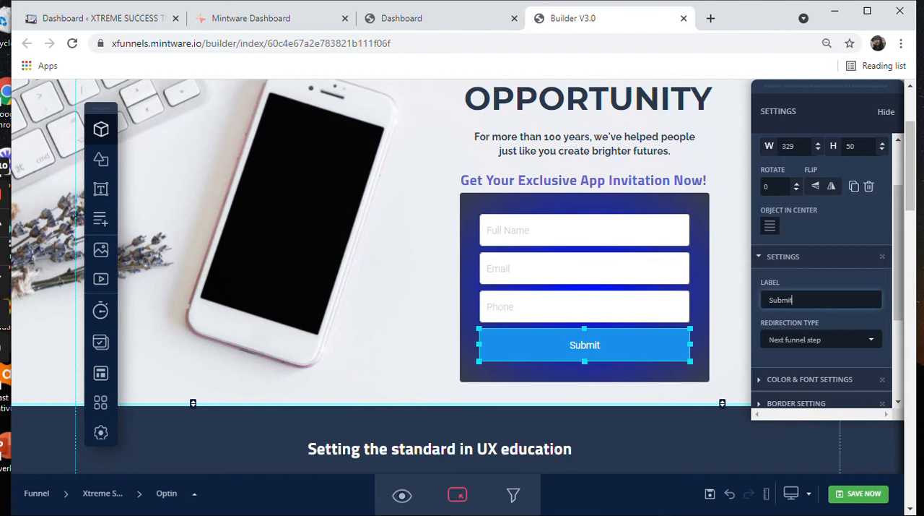
key(ctrl+a)
text(JOIN NOW!!)
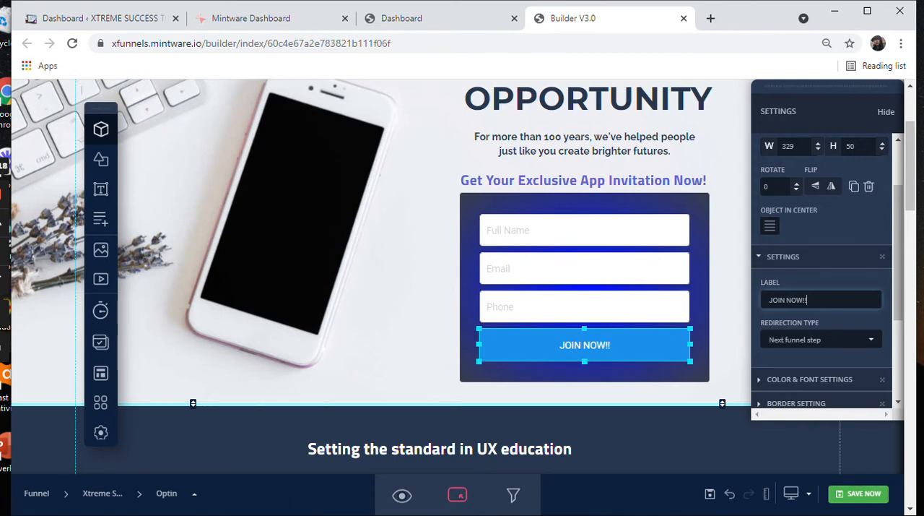
Step: Check the button's redirection type options, and in the funnel dashboard move the Thank You step below Order Form
click(821, 340)
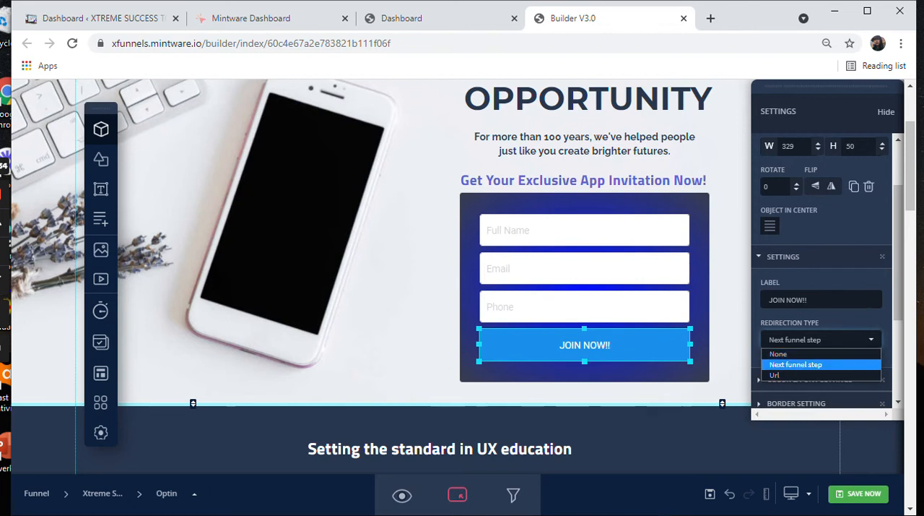
click(434, 18)
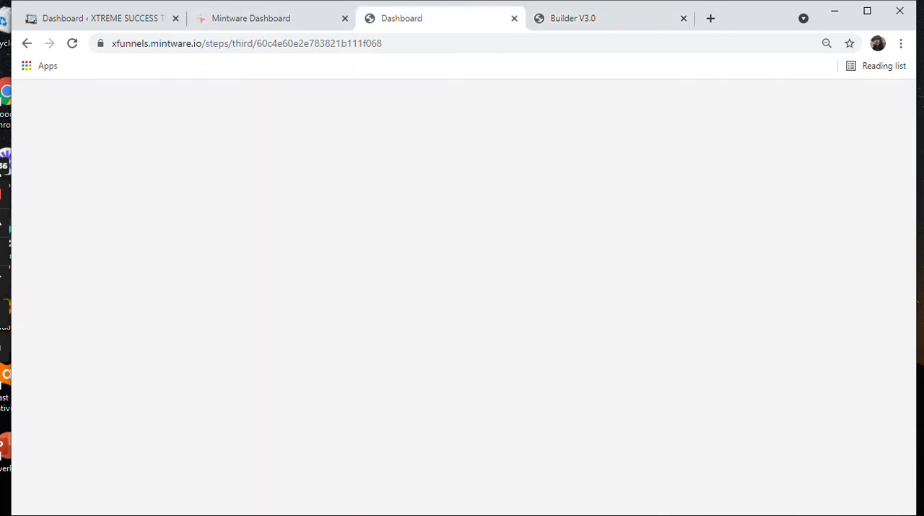
scroll(590, 289, down, 3)
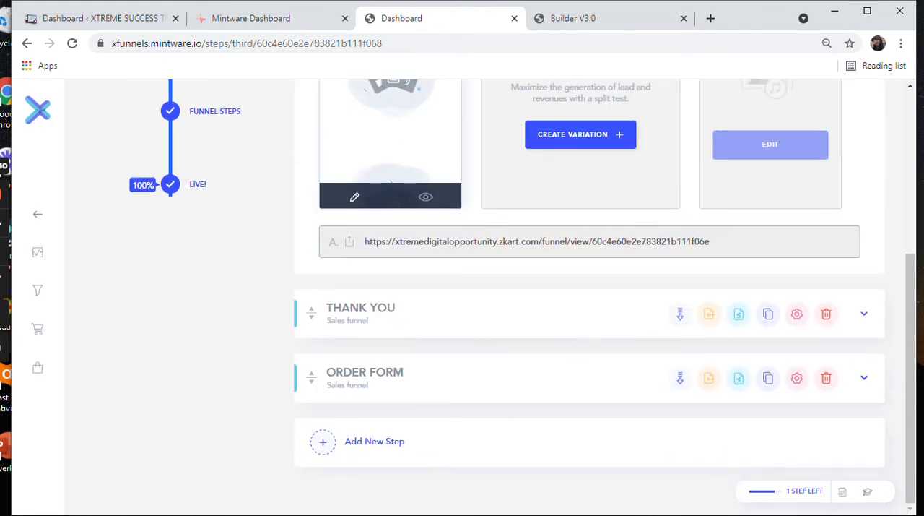
drag(311, 312, 311, 398)
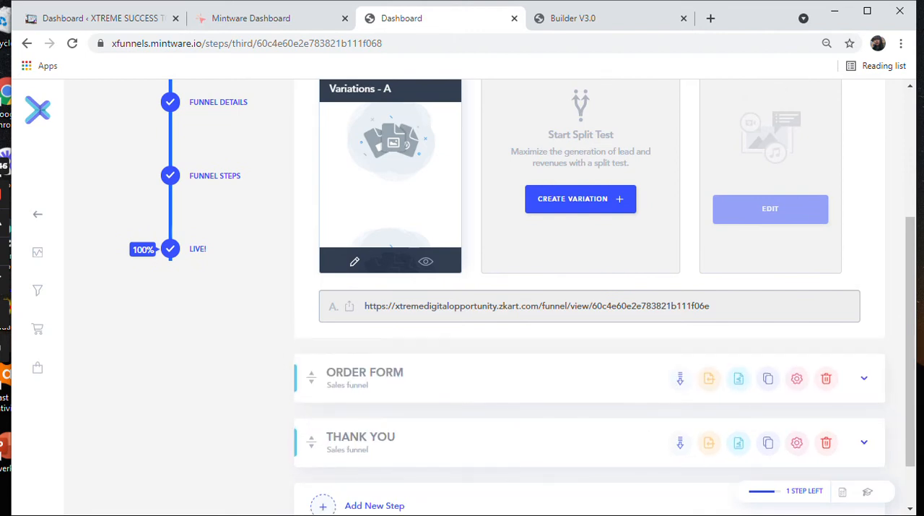
Step: Return to the page builder and slightly increase the border radius of the JOIN NOW!! button
click(588, 19)
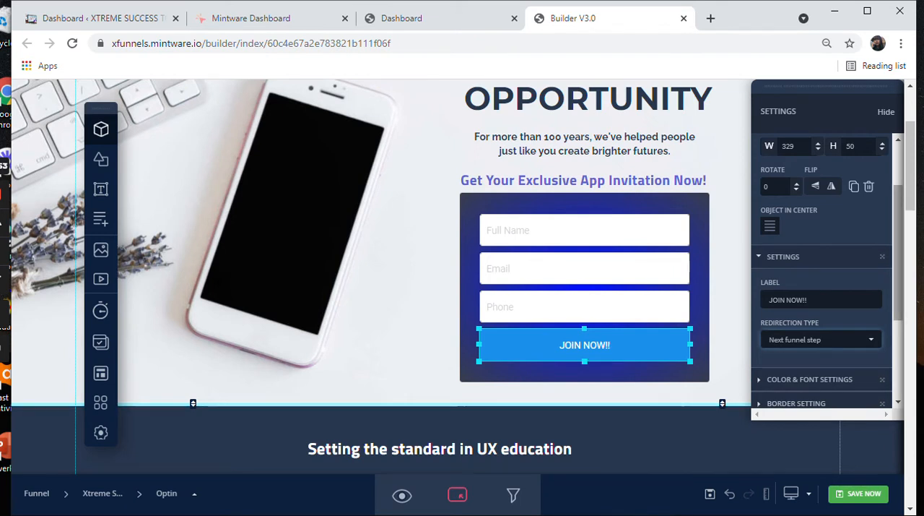
scroll(823, 274, down, 2)
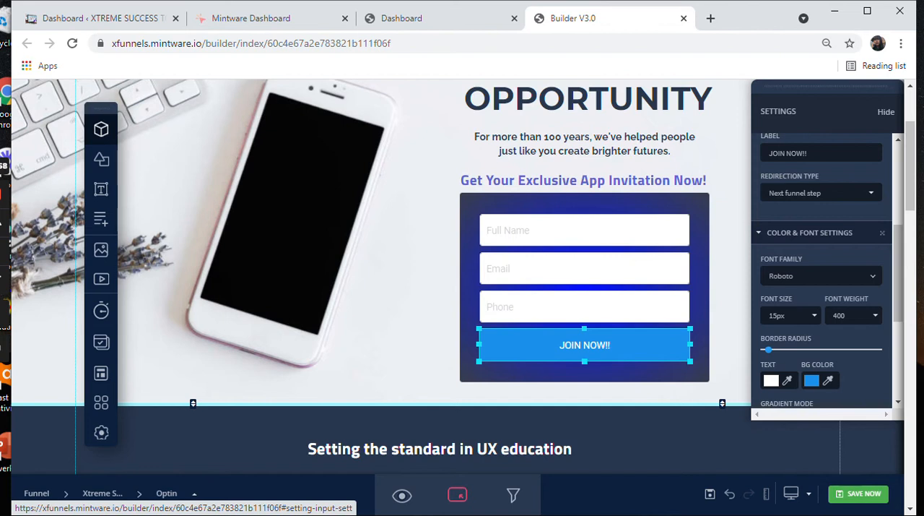
scroll(823, 289, down, 1)
scroll(827, 271, down, 1)
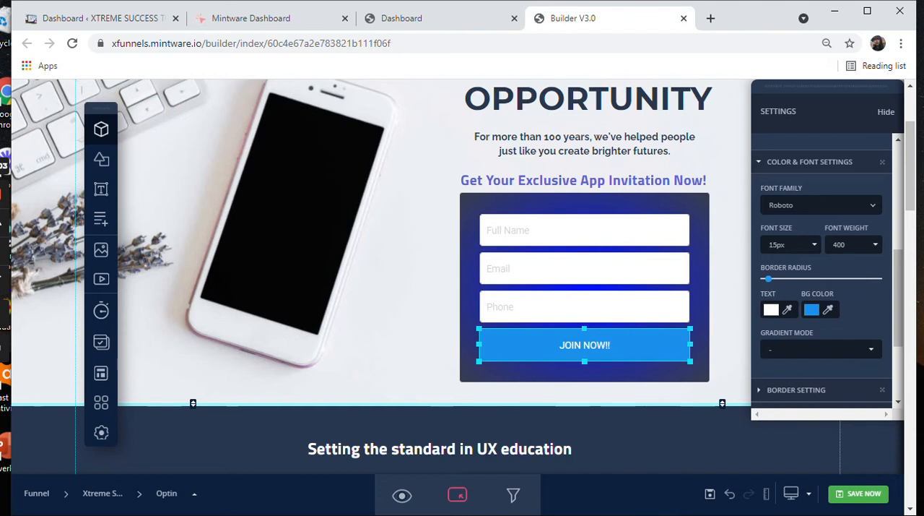
mouse_move(768, 278)
mouse_down()
mouse_move(828, 278)
mouse_move(780, 278)
mouse_up()
Step: Try black #000000 and near-white #fbfdff as the background color of the JOIN NOW!! button
click(819, 310)
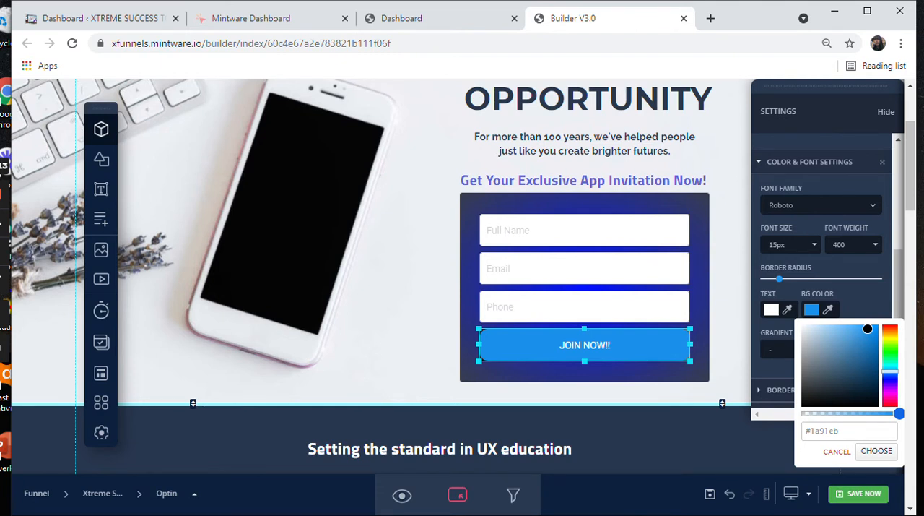
click(842, 379)
click(819, 404)
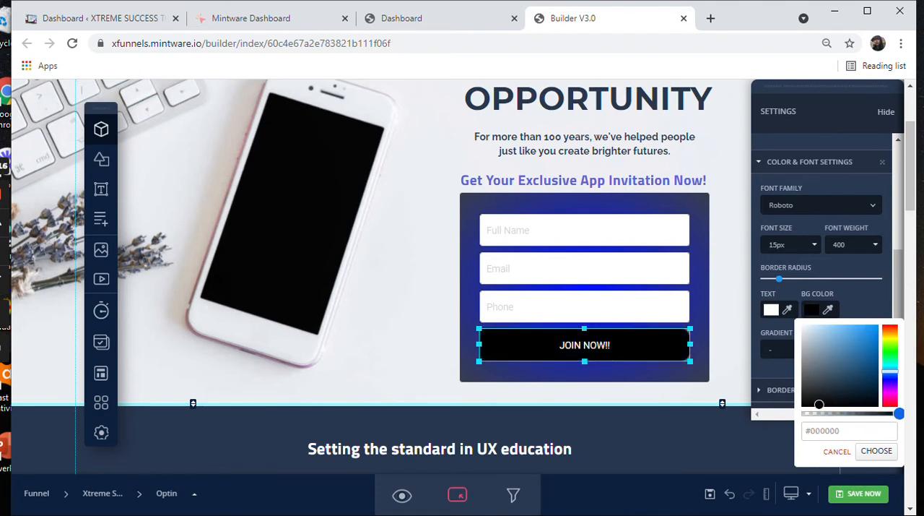
click(802, 322)
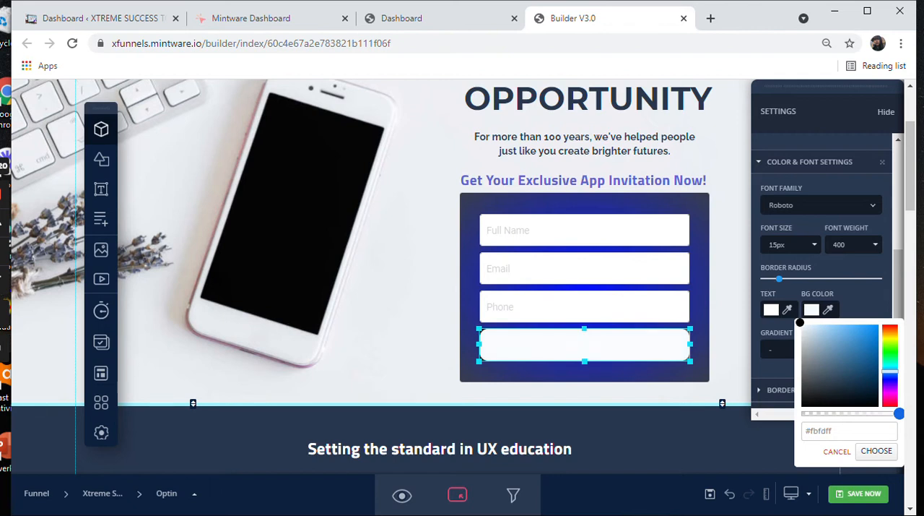
Step: Set the JOIN NOW!! button's text color to black #000000 and its background color to bright green
click(772, 309)
drag(766, 322, 766, 405)
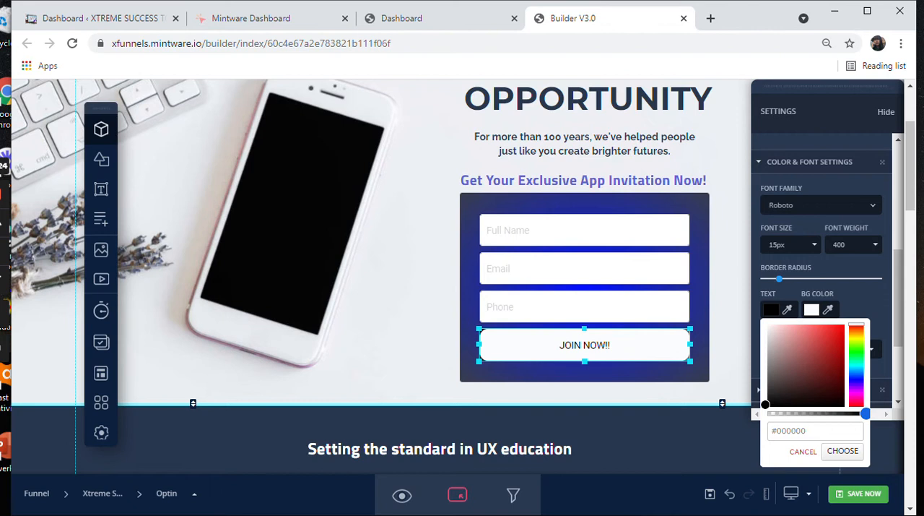
click(812, 310)
mouse_move(801, 322)
mouse_down()
mouse_move(840, 346)
mouse_move(867, 327)
mouse_move(868, 347)
mouse_up()
drag(868, 356, 876, 326)
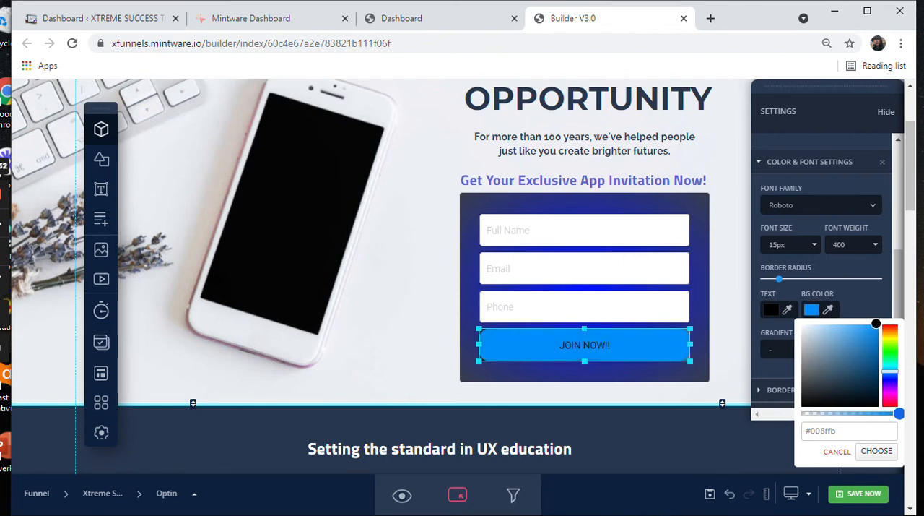
drag(890, 371, 891, 348)
click(777, 309)
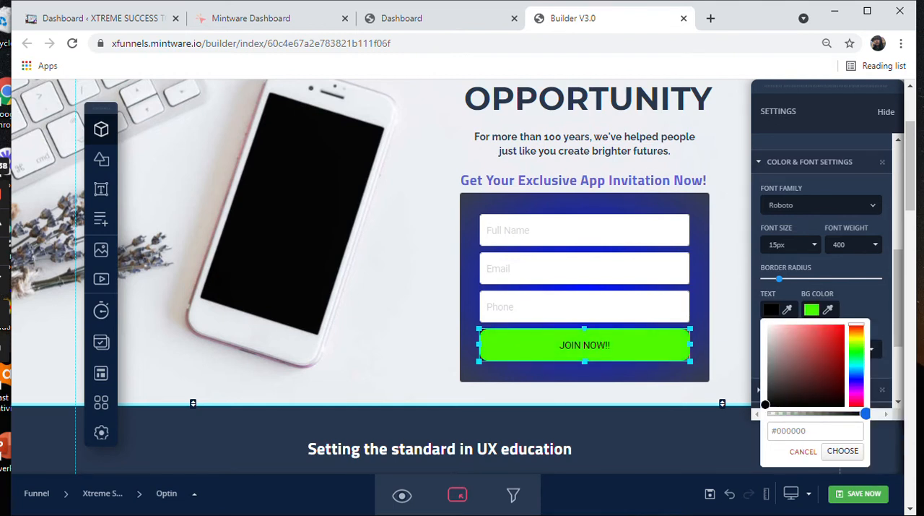
mouse_move(766, 404)
mouse_down()
mouse_move(765, 322)
mouse_move(766, 404)
mouse_up()
click(843, 450)
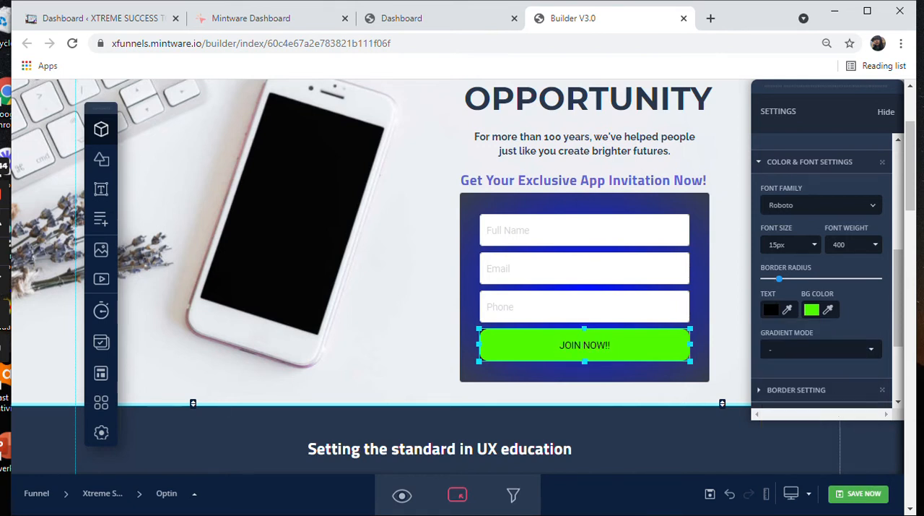
Step: Apply a Radial Gradient to the JOIN NOW!! button and set its Color 1 to a muted brownish grey
click(820, 349)
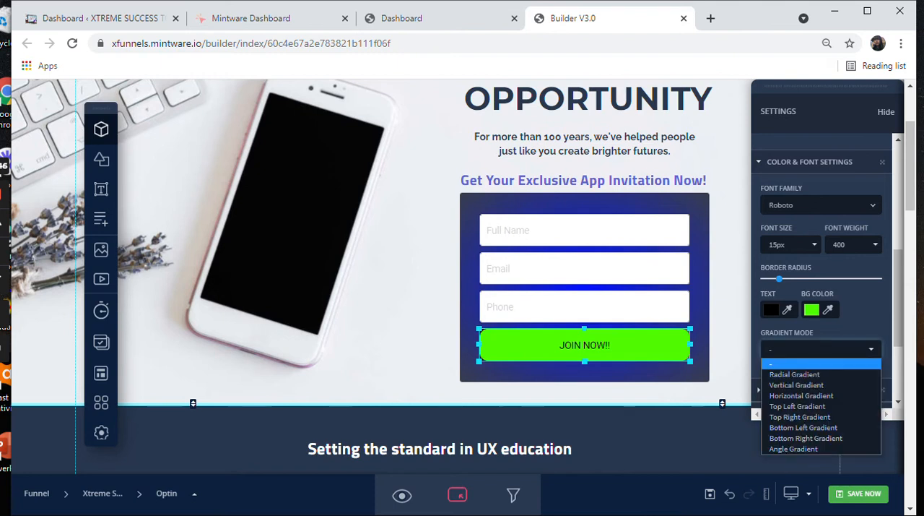
click(795, 374)
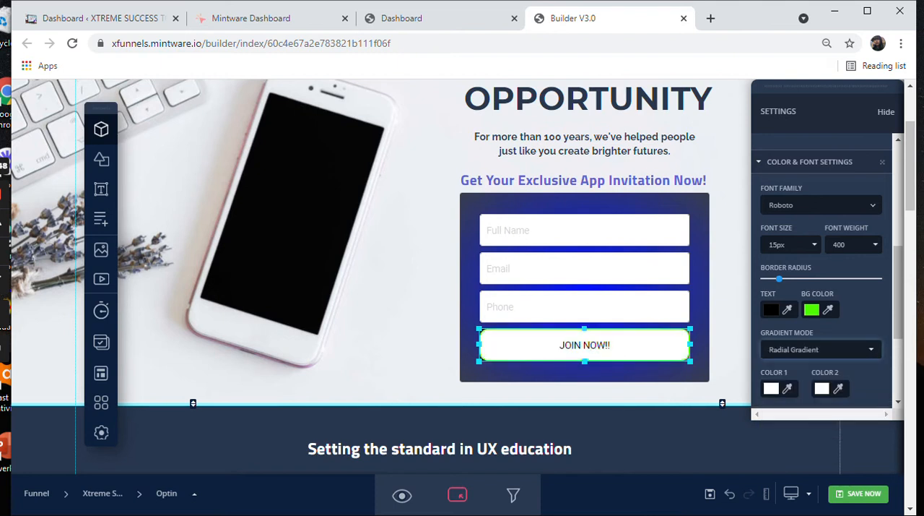
scroll(824, 274, down, 2)
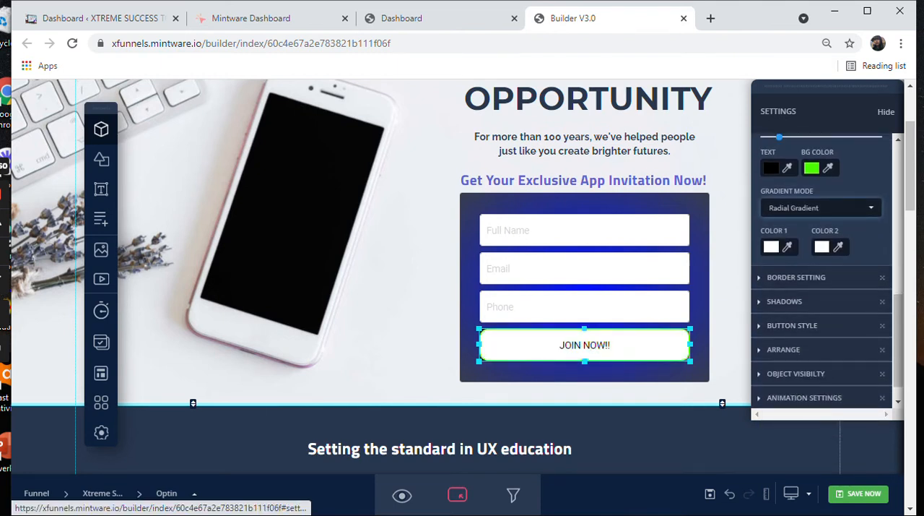
click(772, 247)
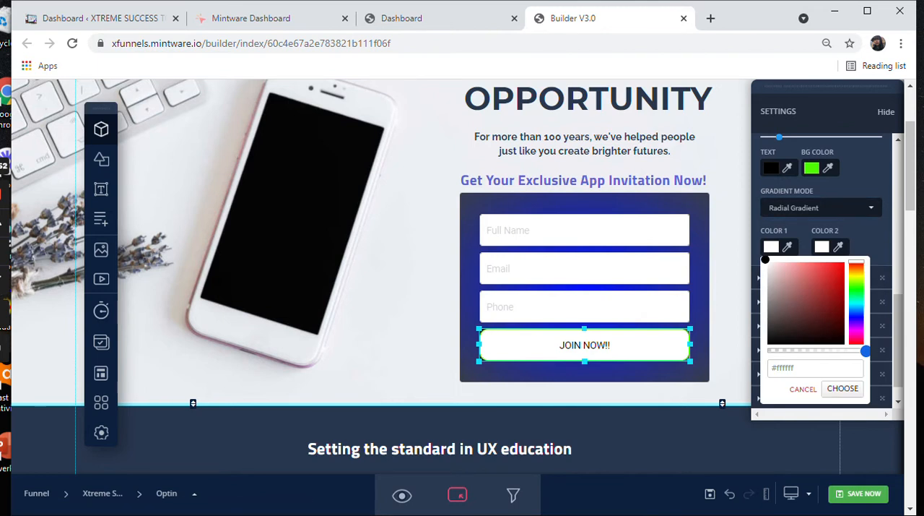
click(787, 274)
click(785, 295)
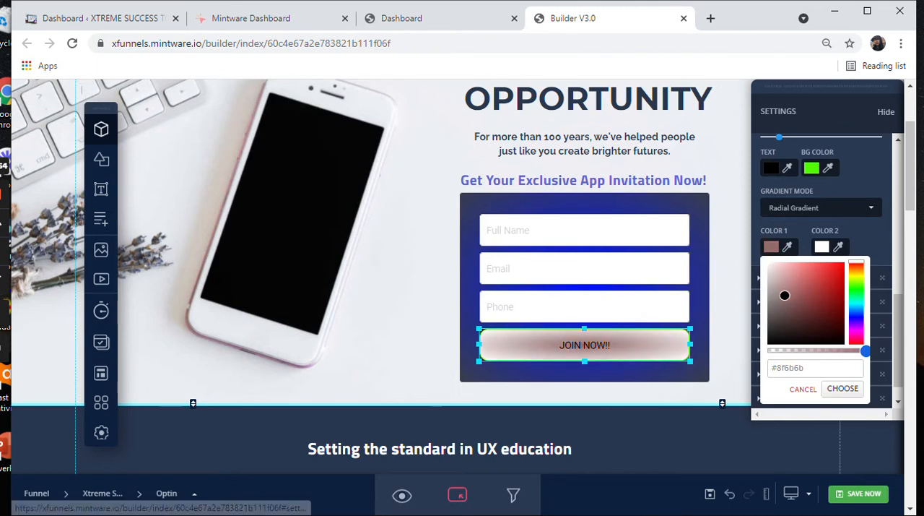
drag(785, 295, 769, 299)
Step: Set the button gradient's Color 2 to dark brown #332525, moving the settings panel clear of the color picker
click(822, 246)
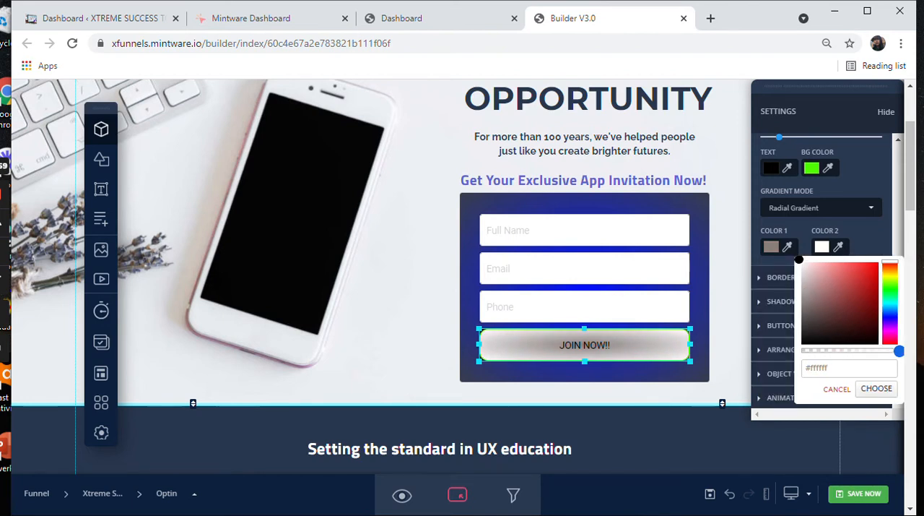
drag(827, 87, 809, 85)
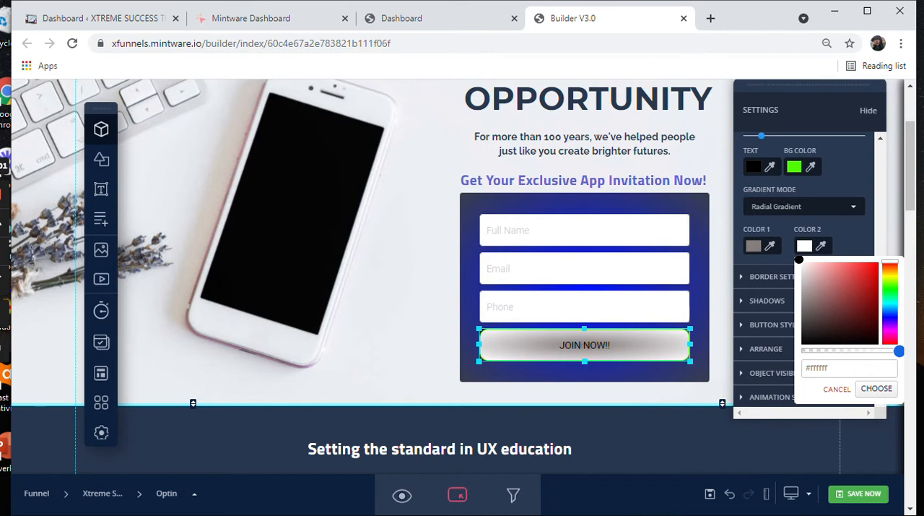
drag(799, 260, 819, 325)
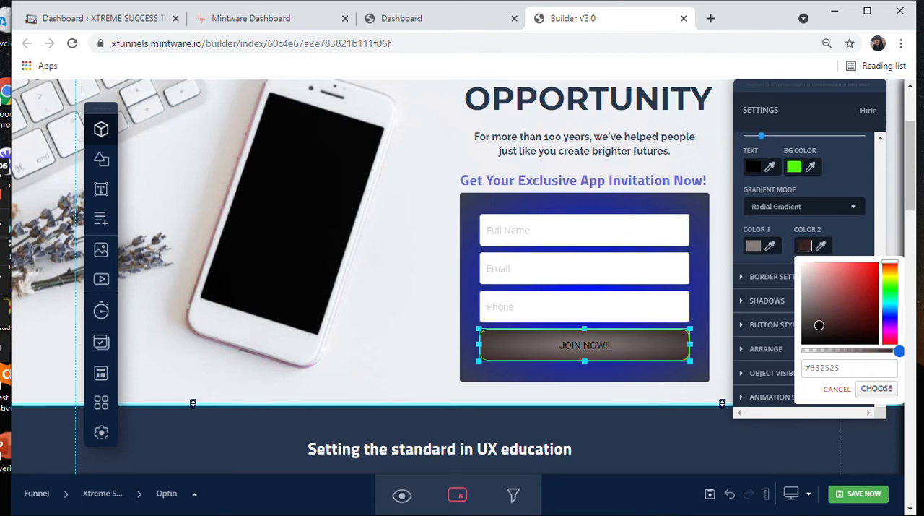
click(877, 388)
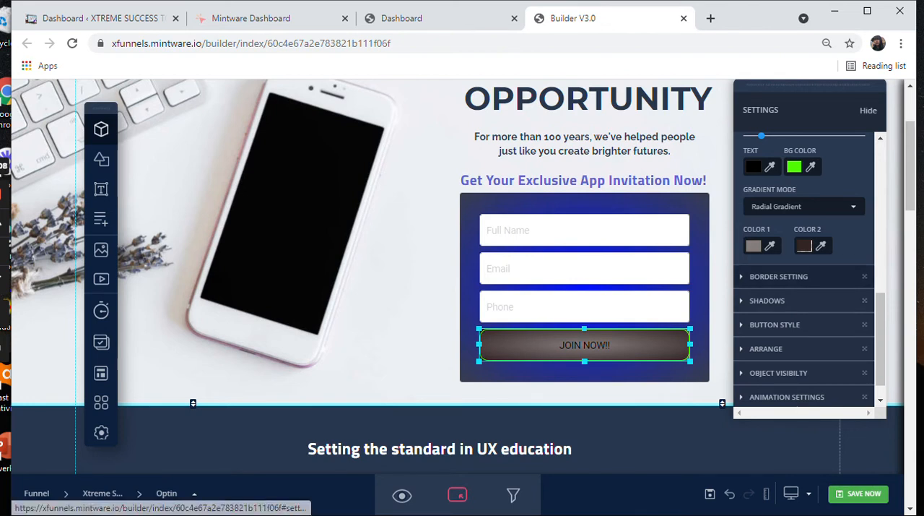
Step: Give the JOIN NOW!! button a solid light grey #efefef border with a width of 2
click(778, 276)
click(753, 318)
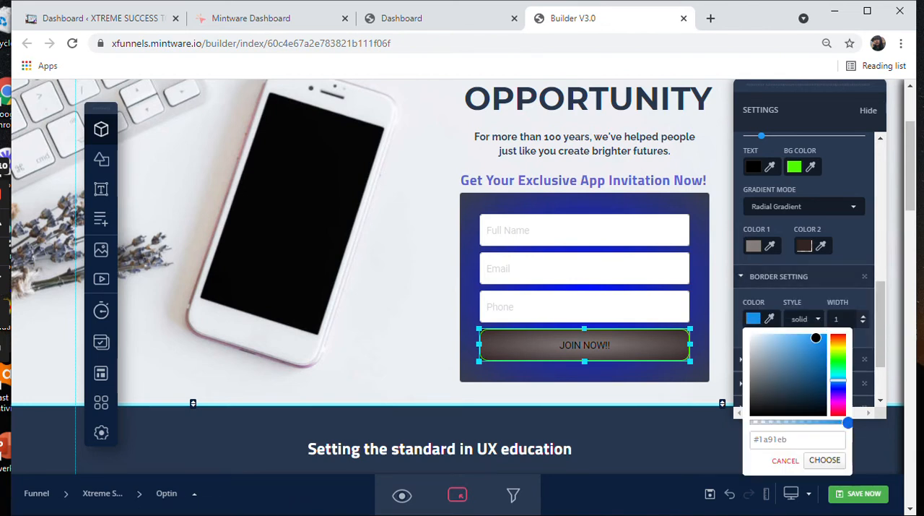
drag(817, 339, 749, 338)
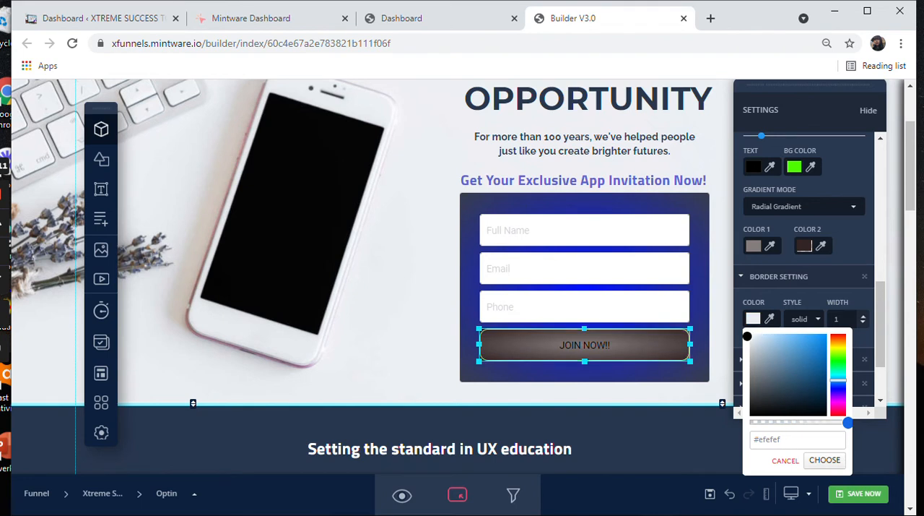
click(801, 319)
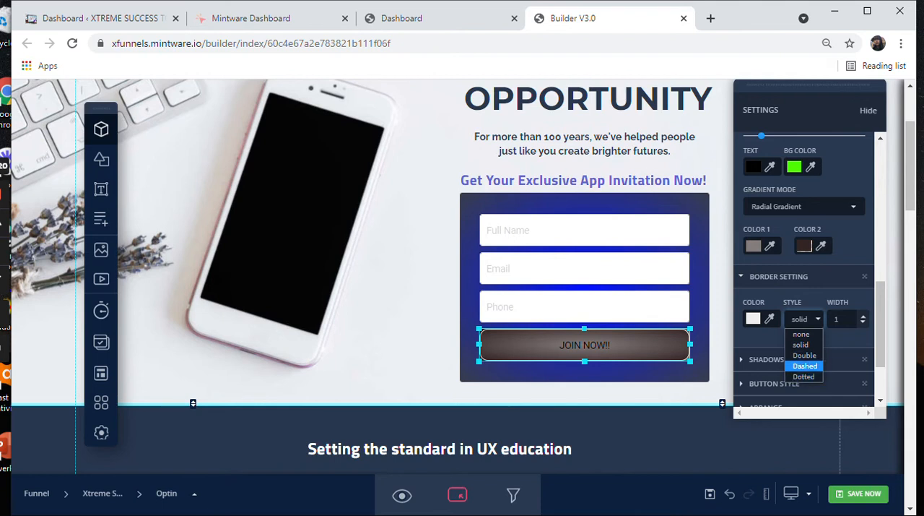
click(863, 316)
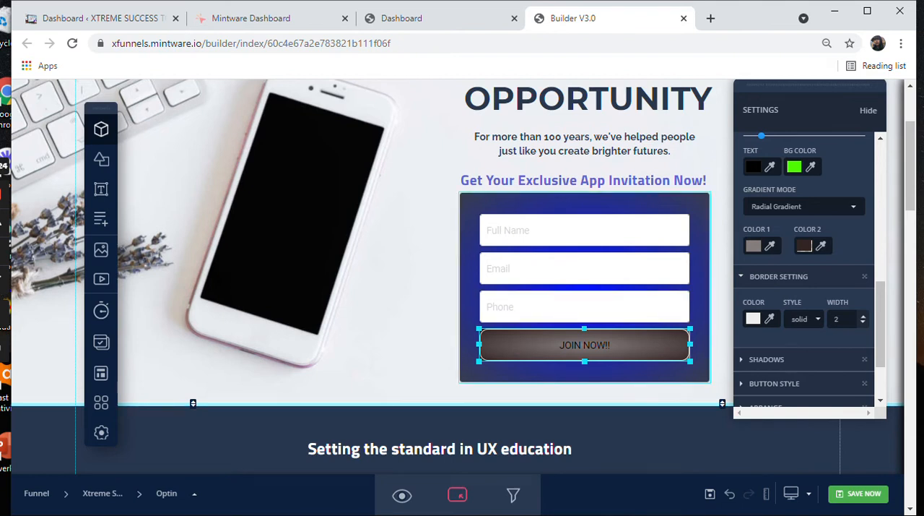
Step: Set the JOIN NOW!! button's border width to 1
click(863, 316)
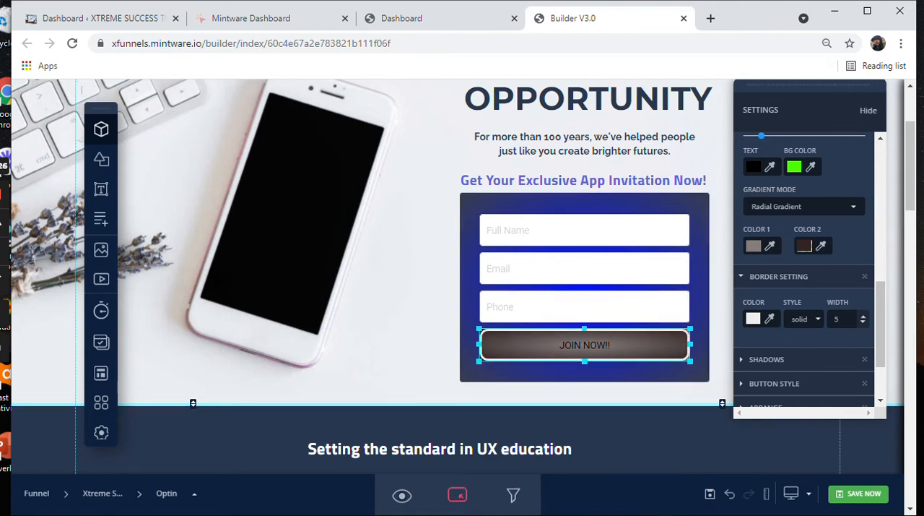
click(863, 322)
click(863, 322)
click(863, 322)
click(863, 322)
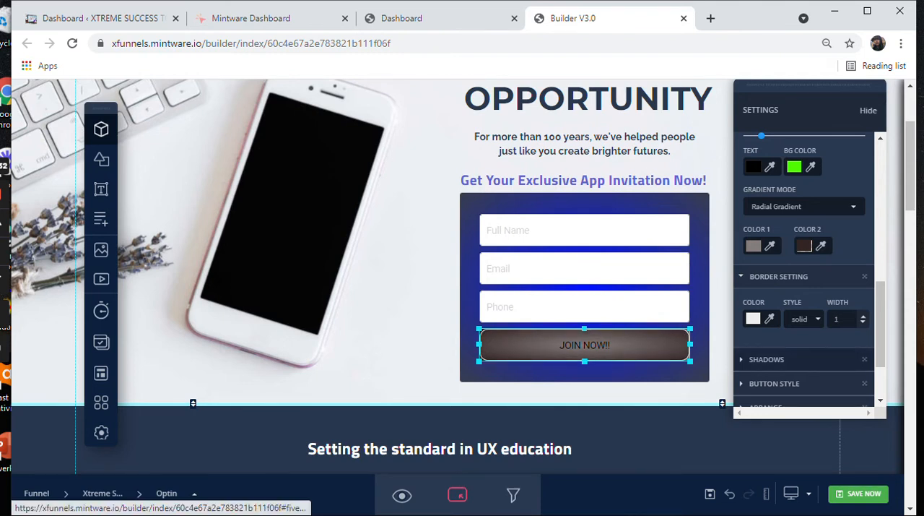
Step: Open the JOIN NOW!! button's shadow settings to examine its color, offset and blur options
scroll(805, 289, down, 1)
click(767, 289)
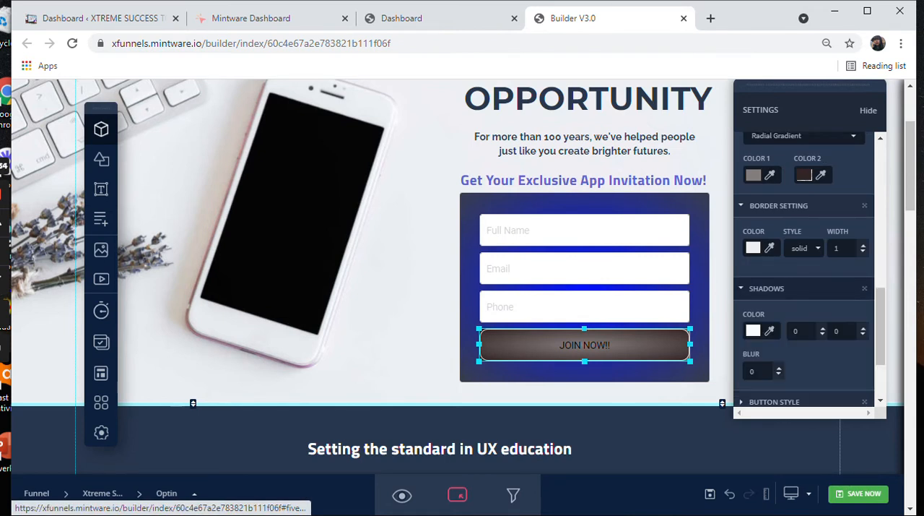
scroll(805, 275, down, 1)
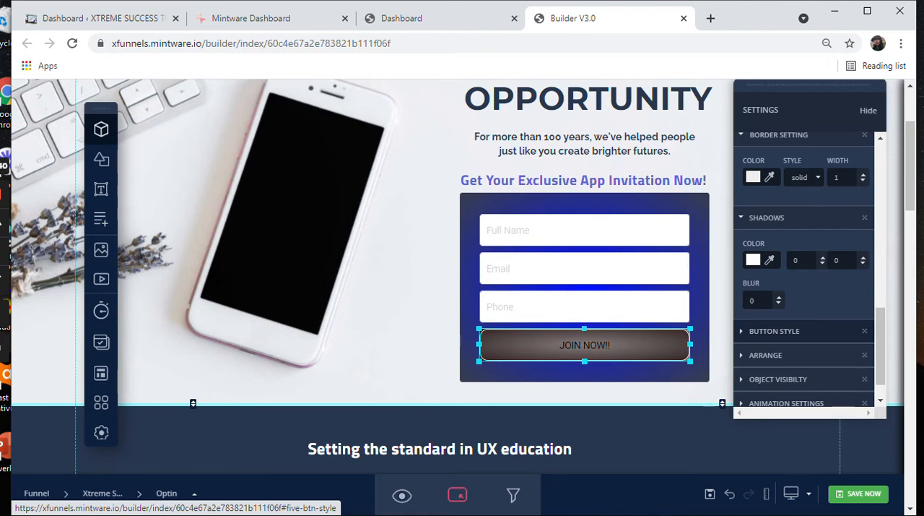
Step: Browse the button types and effects and apply the 3D effect to the JOIN NOW!! button
click(775, 331)
scroll(802, 274, down, 4)
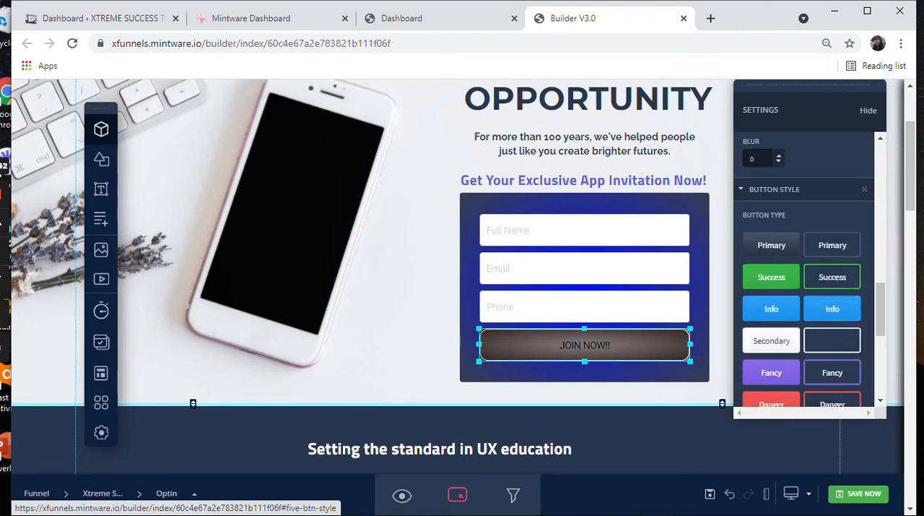
scroll(801, 274, down, 2)
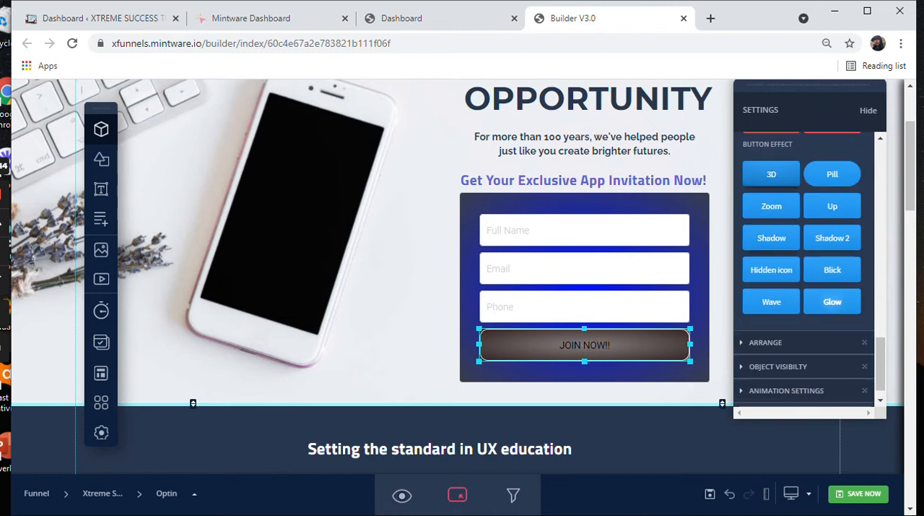
scroll(802, 275, up, 4)
scroll(805, 274, down, 5)
click(771, 174)
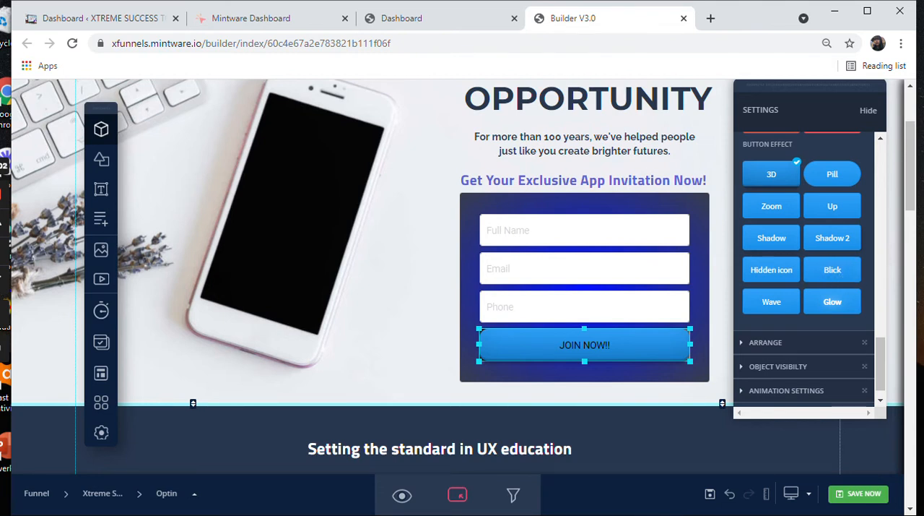
Step: Try the Blick effect on the JOIN NOW!! button and apply the Glow effect
scroll(805, 267, up, 1)
scroll(806, 267, up, 1)
scroll(805, 267, down, 2)
click(832, 270)
click(833, 302)
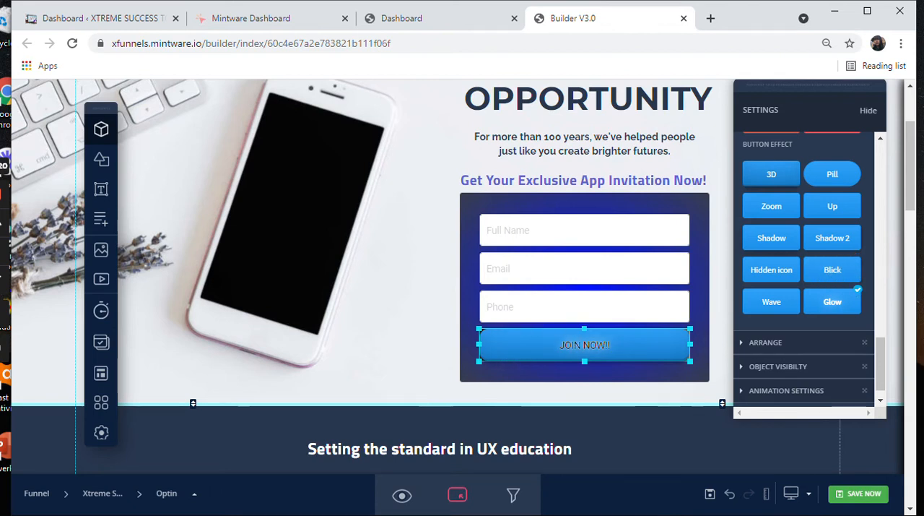
Step: Try the Hidden icon effect on the JOIN NOW!! button and settle on Blick
click(771, 270)
click(772, 270)
click(833, 270)
Step: Open the JOIN NOW!! button's arrange and object visibility settings to examine the layering and device options
scroll(804, 239, down, 1)
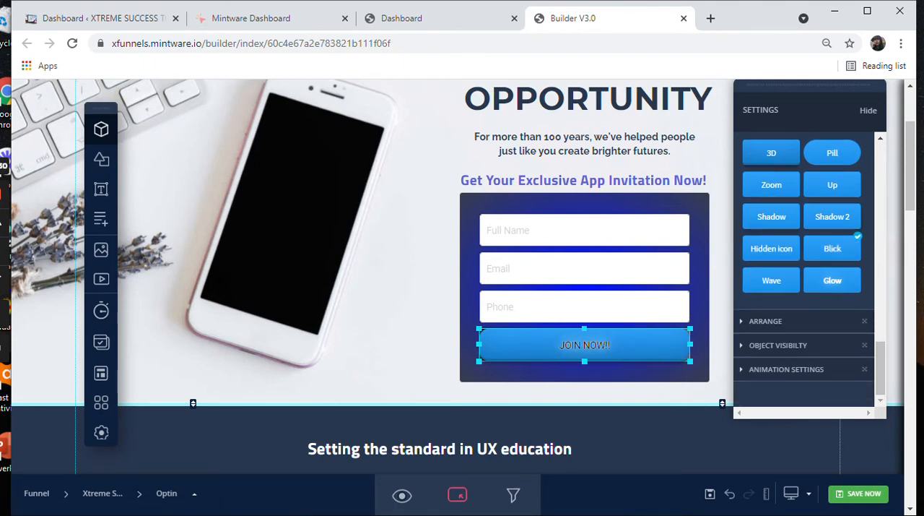
click(766, 321)
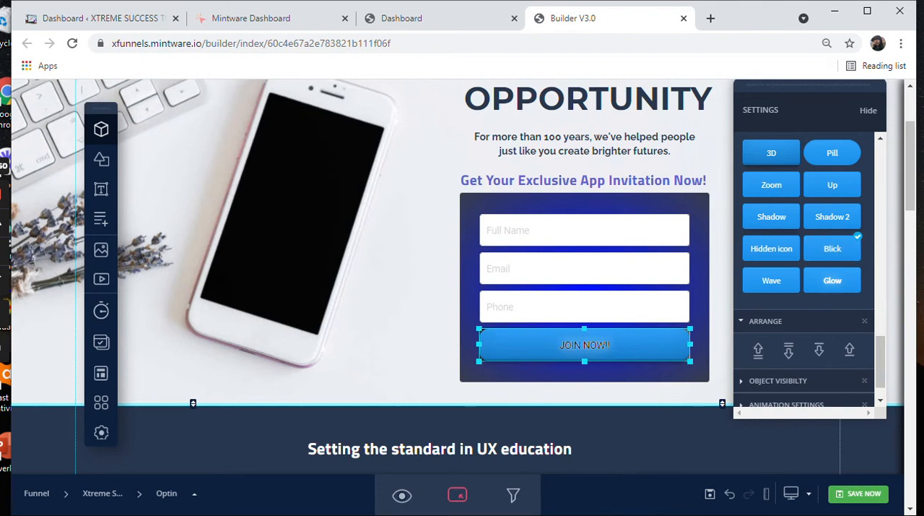
scroll(806, 253, down, 1)
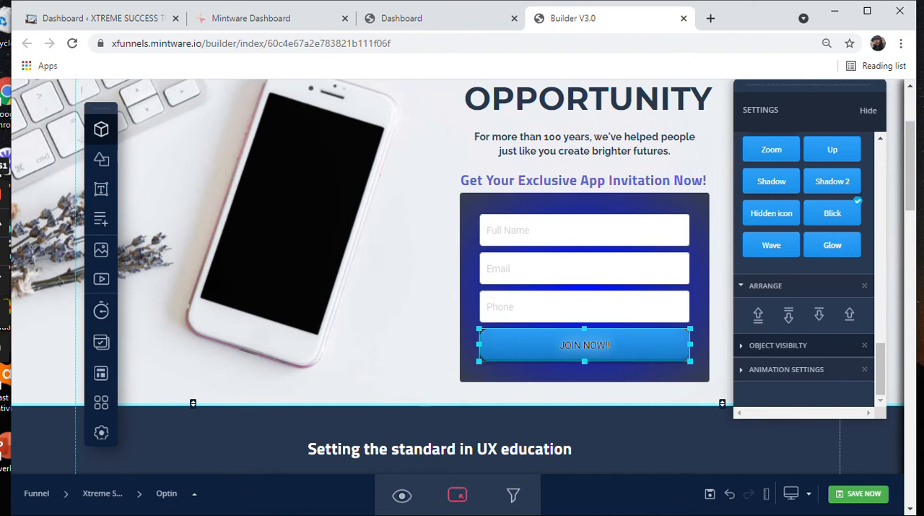
click(779, 345)
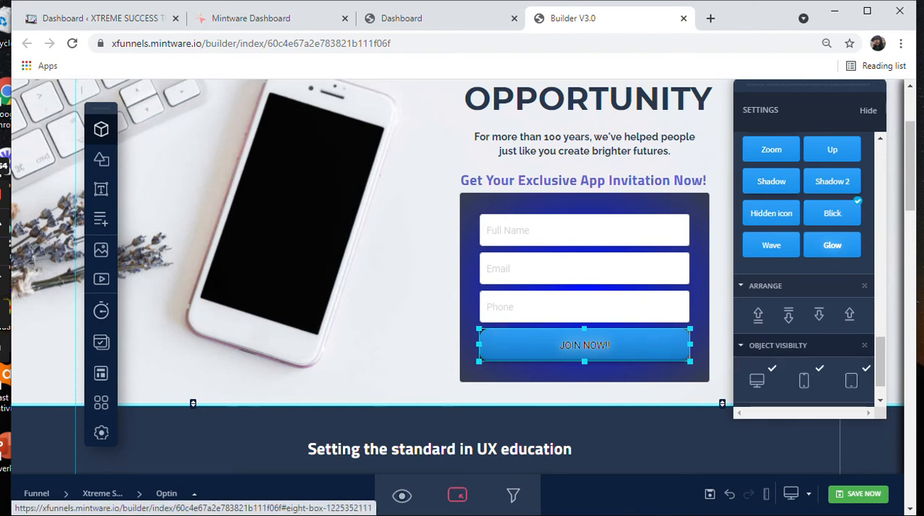
scroll(804, 332, down, 4)
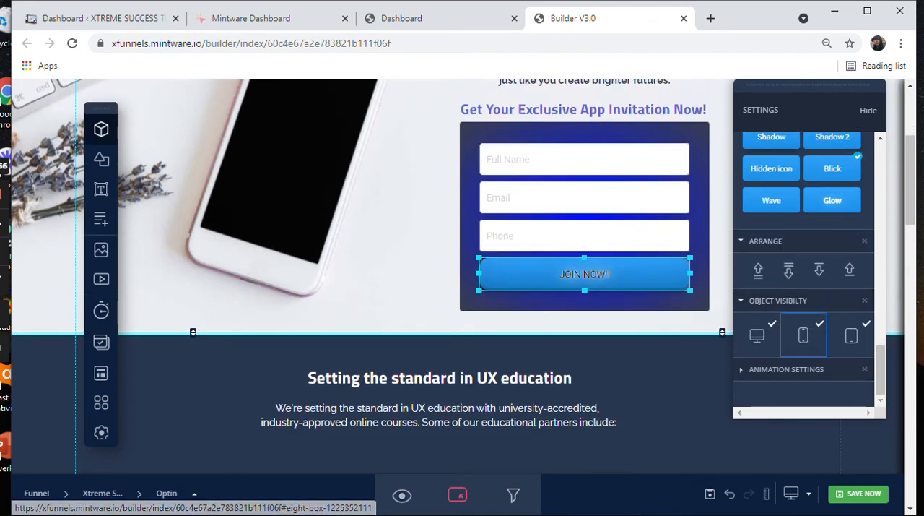
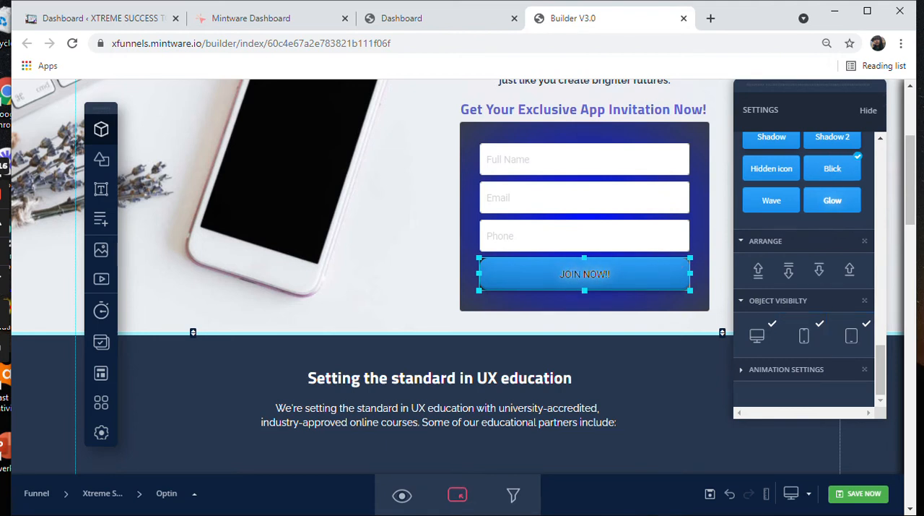
Step: Open the JOIN NOW!! button's animation settings and look back through its effect, font, label and transform options
click(787, 369)
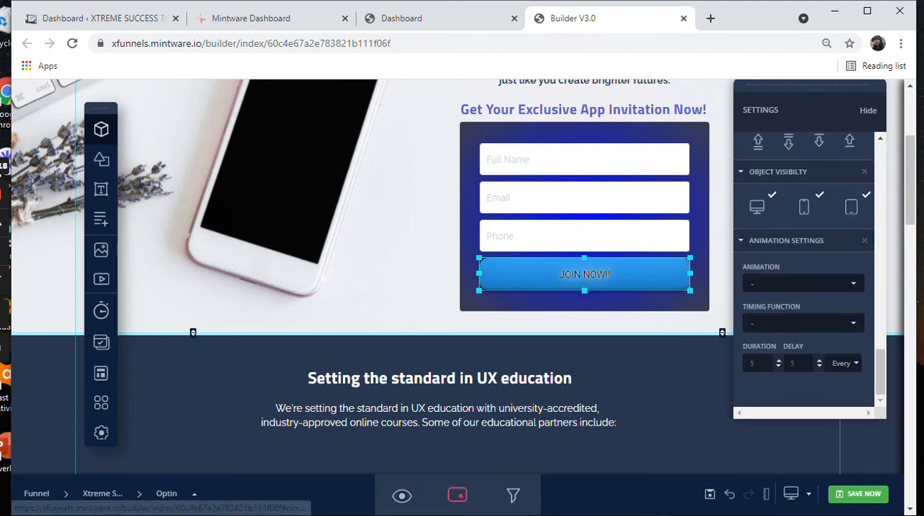
scroll(802, 303, down, 2)
scroll(802, 303, up, 2)
scroll(802, 304, up, 4)
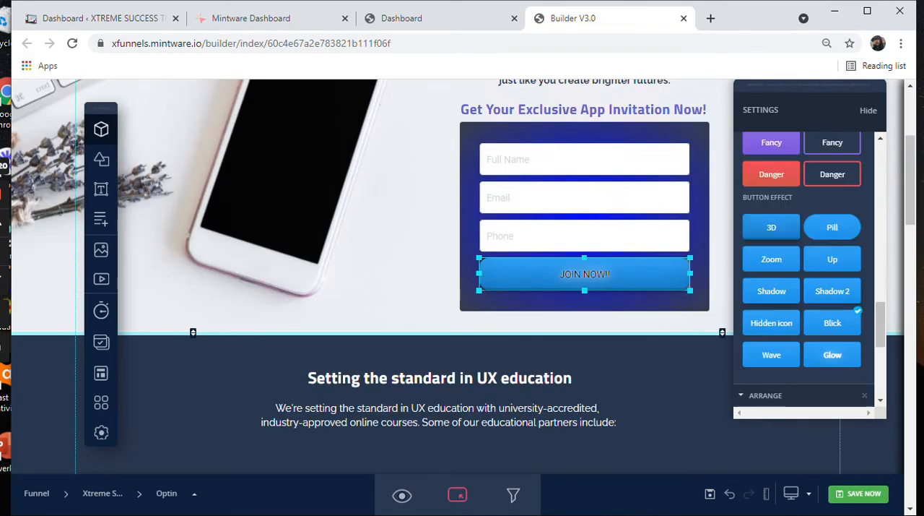
scroll(802, 289, up, 4)
scroll(801, 289, up, 6)
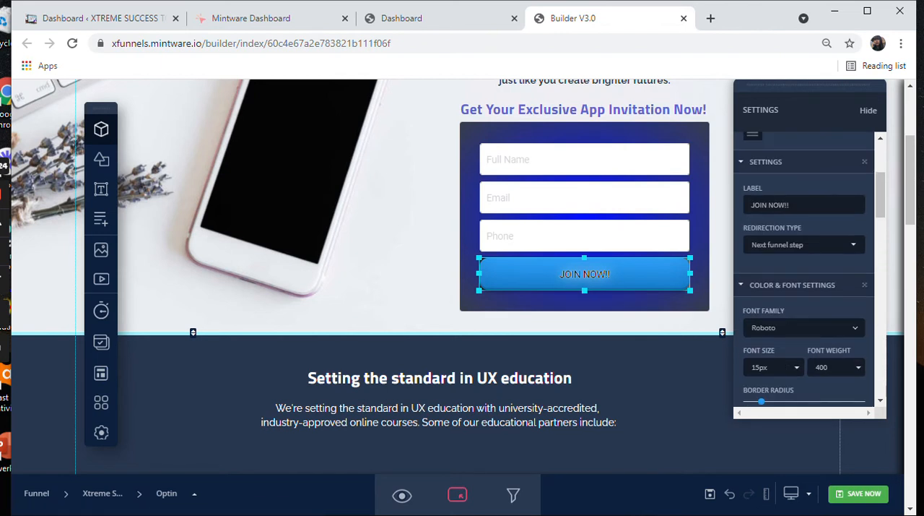
scroll(802, 289, up, 3)
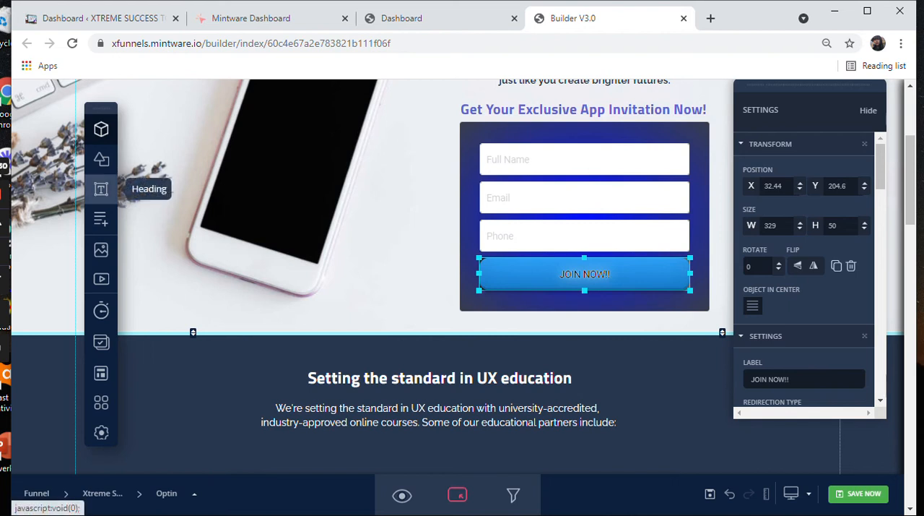
Step: Add a new heading to the Optin page and move it above the phone, beside the top of the main headline
scroll(350, 279, down, 2)
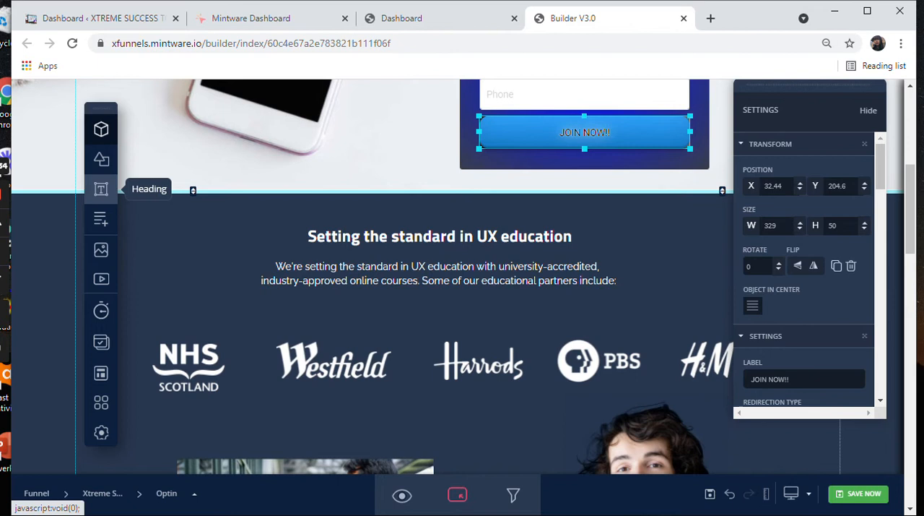
click(101, 188)
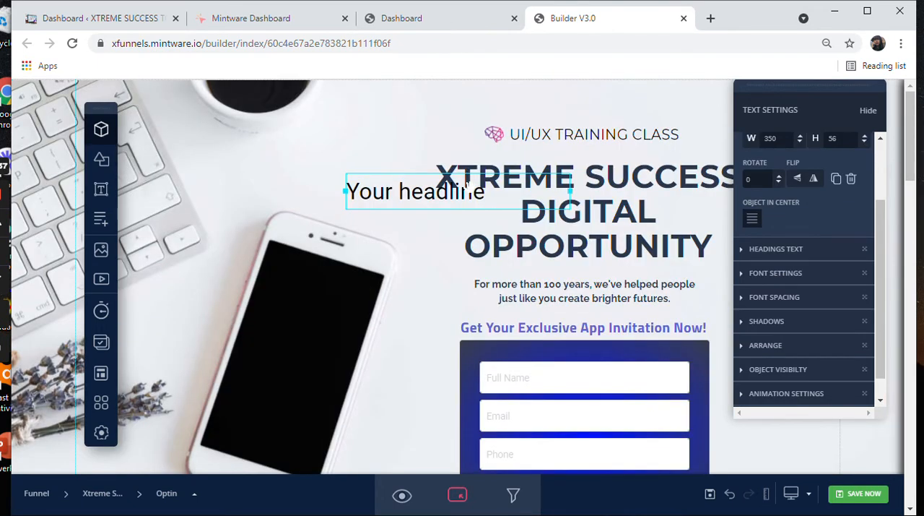
drag(451, 166, 400, 129)
Step: Delete the UI/UX TRAINING CLASS text and the logo icon beside it above the main headline
click(634, 136)
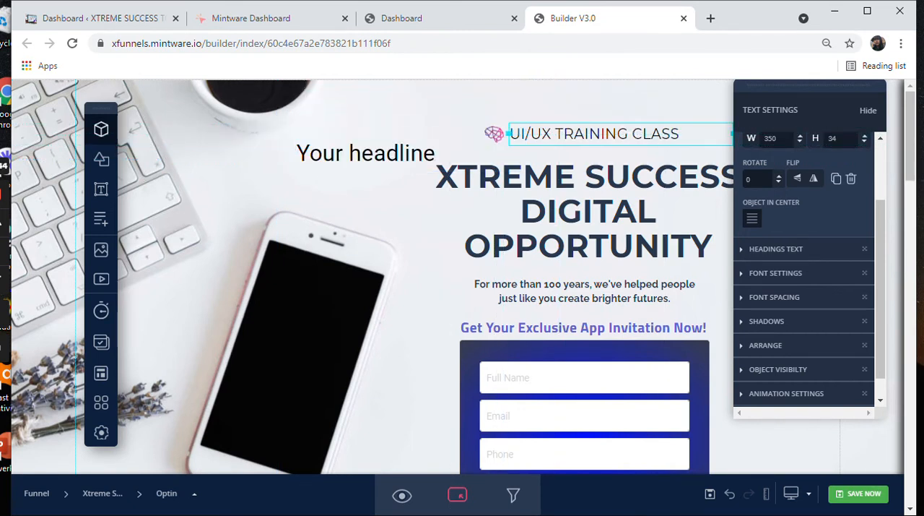
key(Delete)
click(493, 136)
click(493, 135)
click(494, 134)
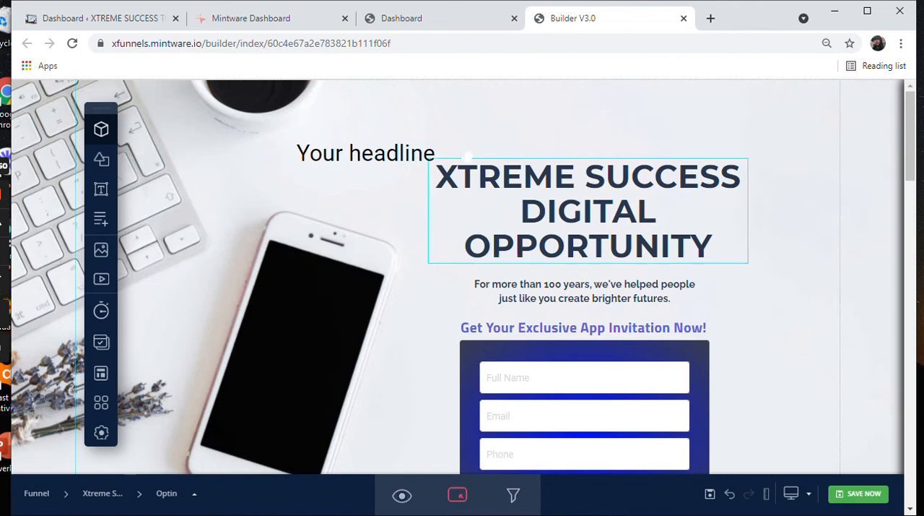
Step: Replace the new heading's placeholder text with FREE MASTERCLASS
click(466, 154)
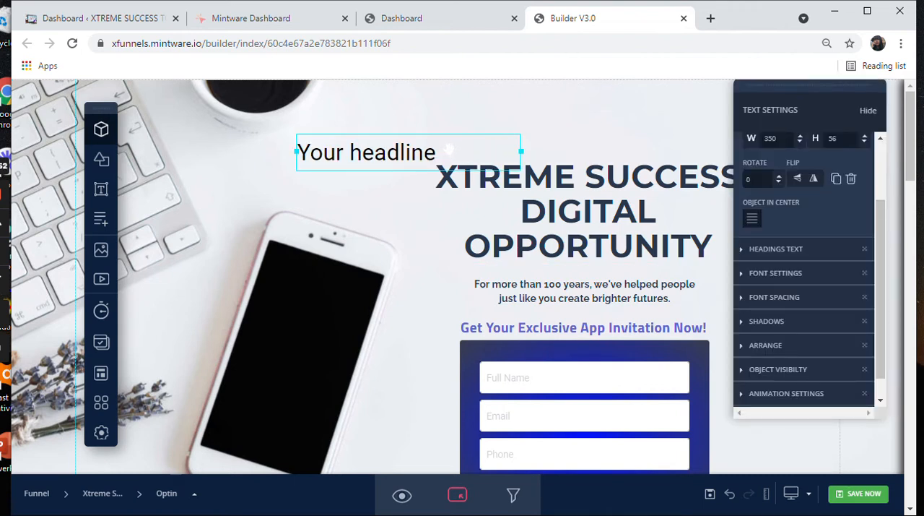
key(ctrl+a)
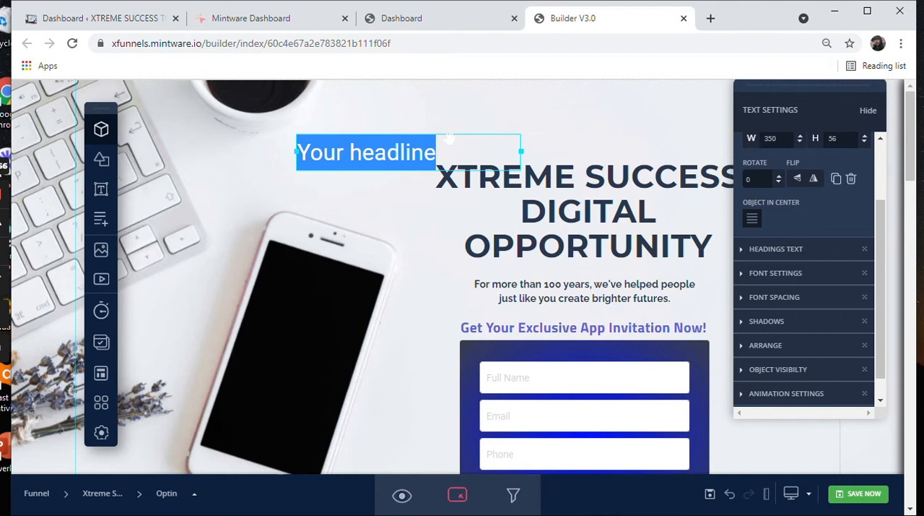
text(FREE M)
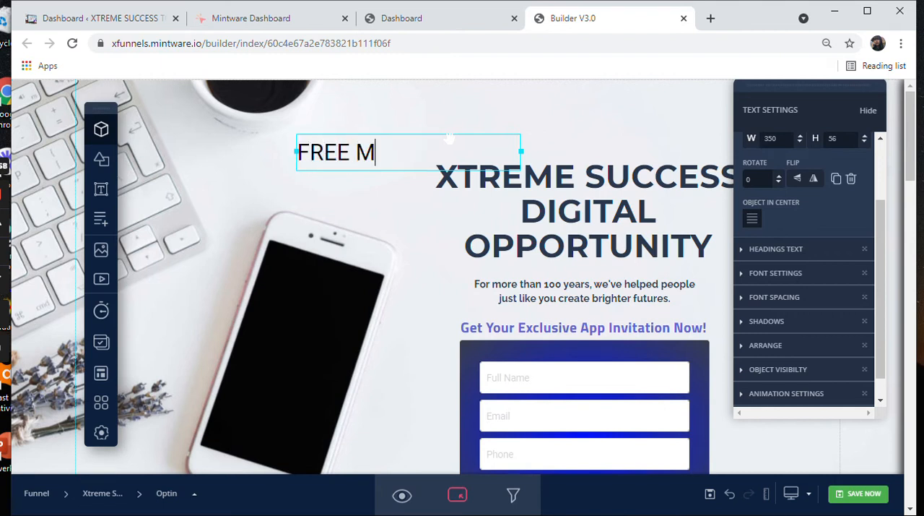
text(ASTERCLASS)
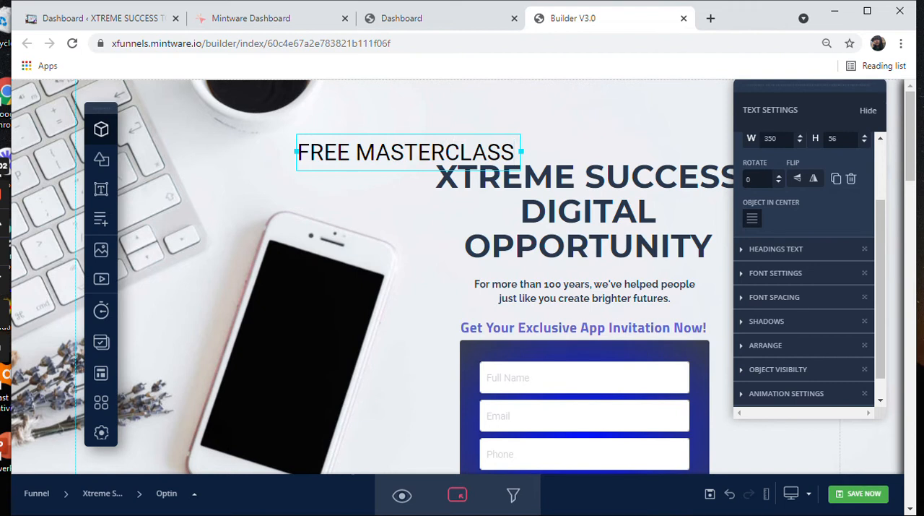
Step: Set the FREE MASTERCLASS heading's font family to Raleway and center-align its text
click(776, 248)
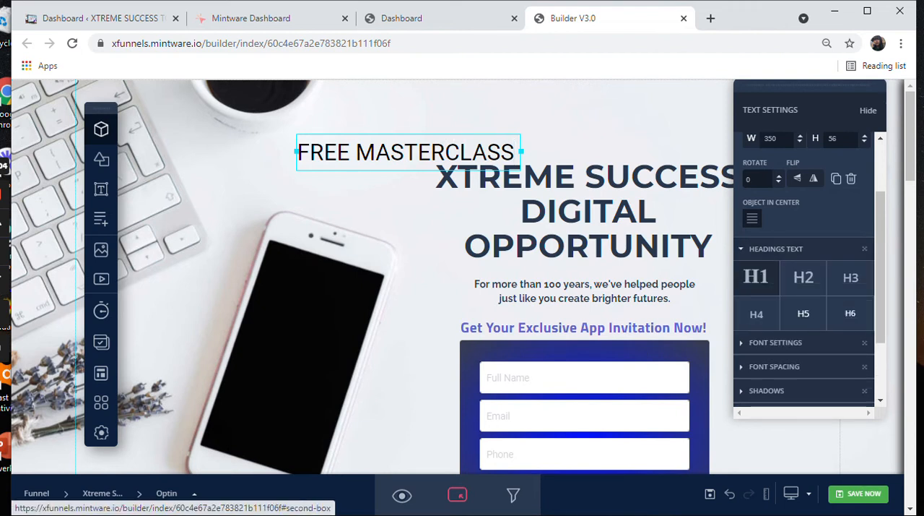
scroll(805, 267, down, 2)
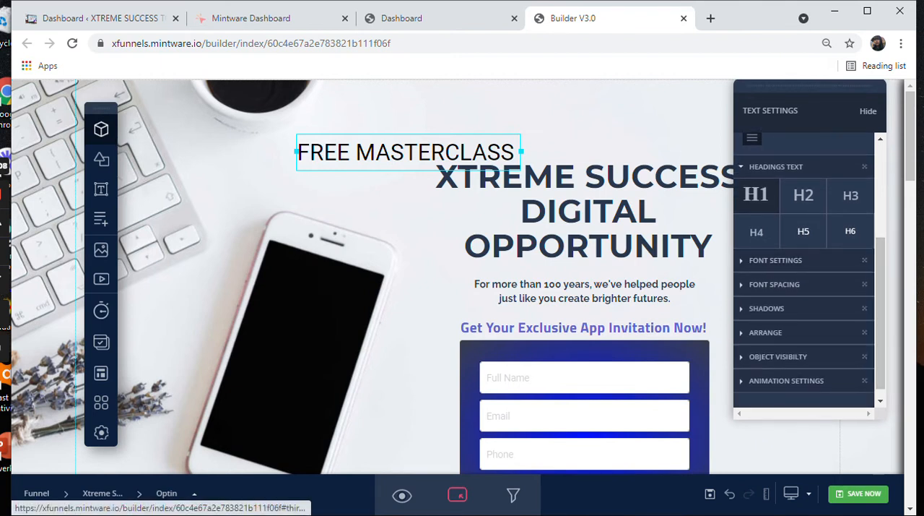
drag(881, 303, 880, 310)
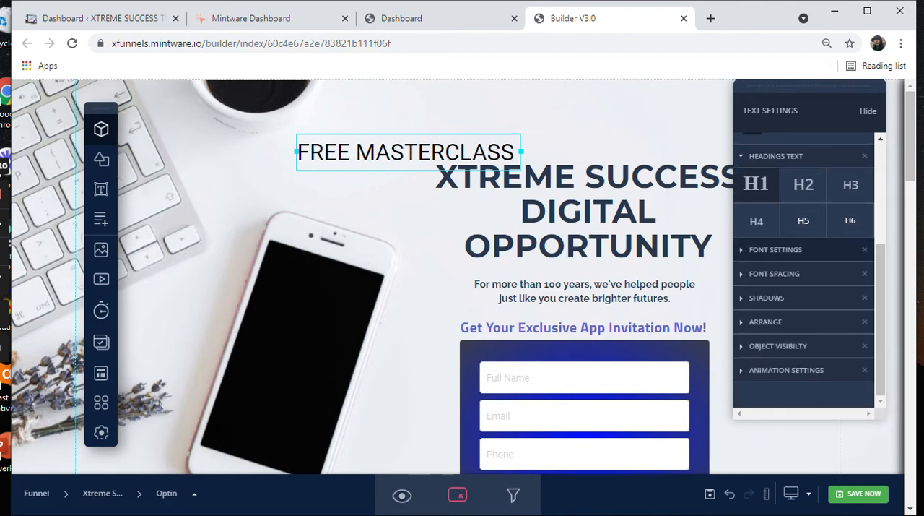
click(776, 252)
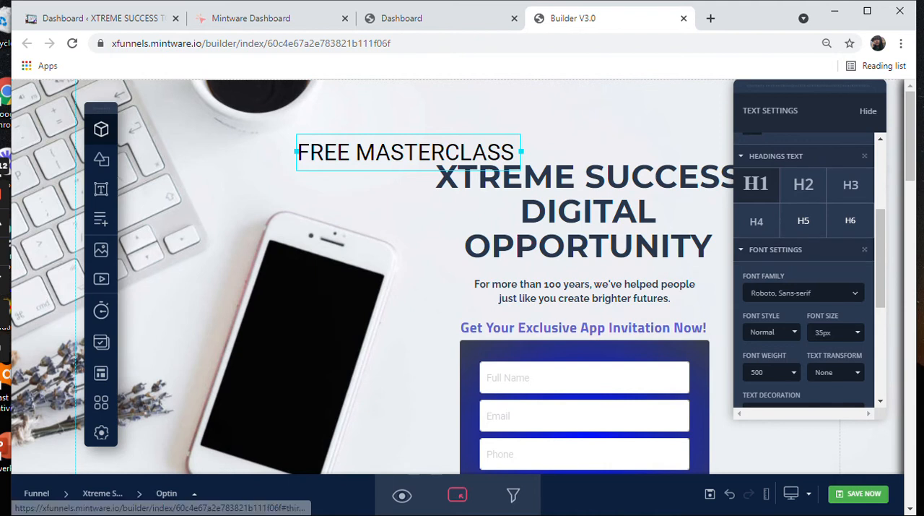
scroll(804, 270, down, 1)
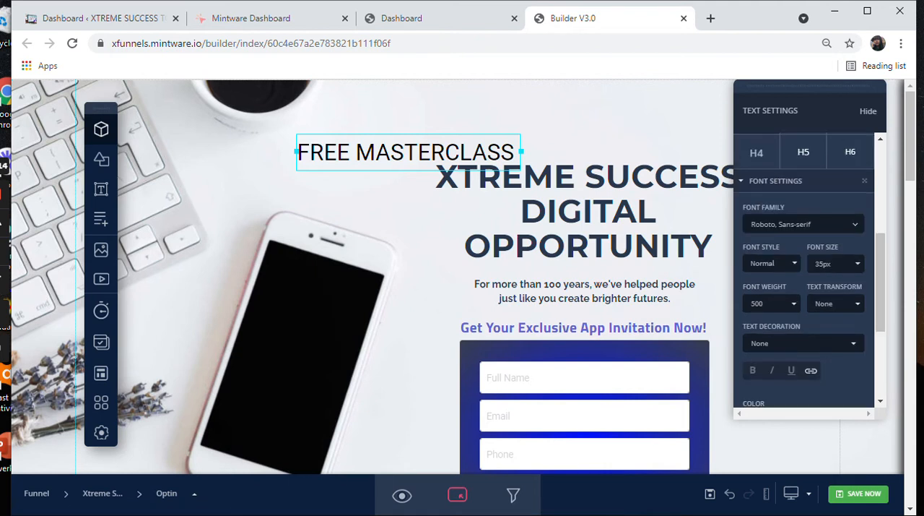
click(802, 224)
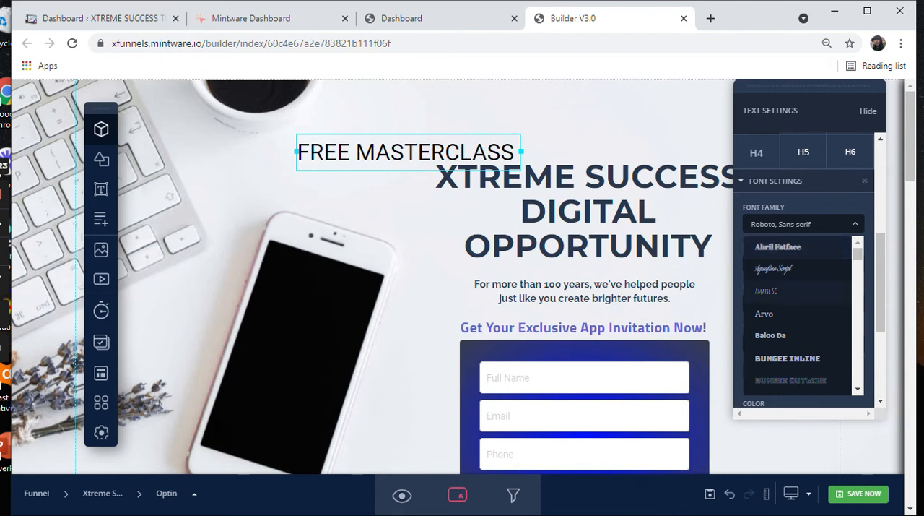
scroll(794, 268, down, 3)
scroll(795, 269, down, 10)
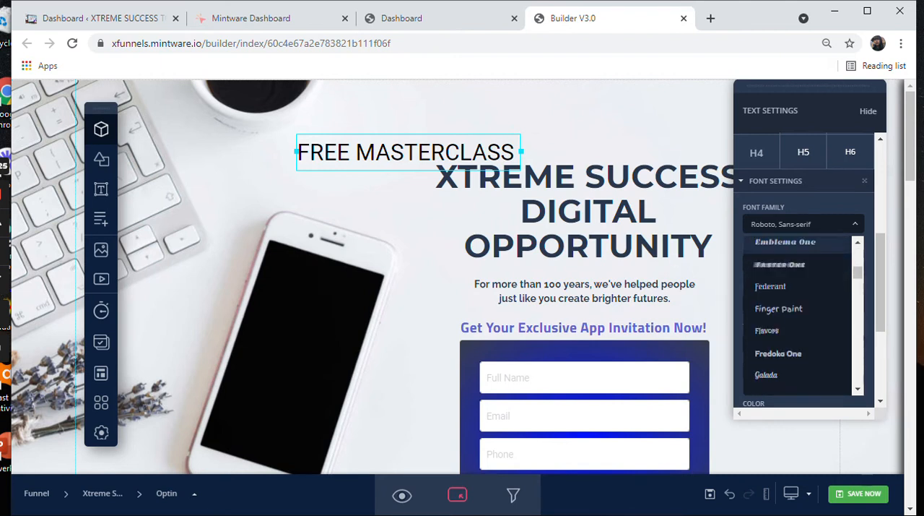
scroll(802, 316, down, 6)
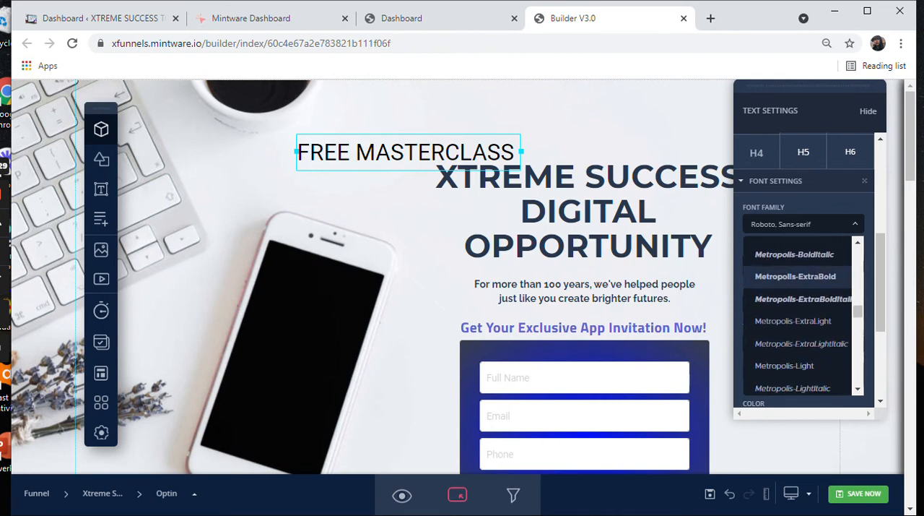
scroll(802, 318, down, 3)
scroll(802, 316, down, 9)
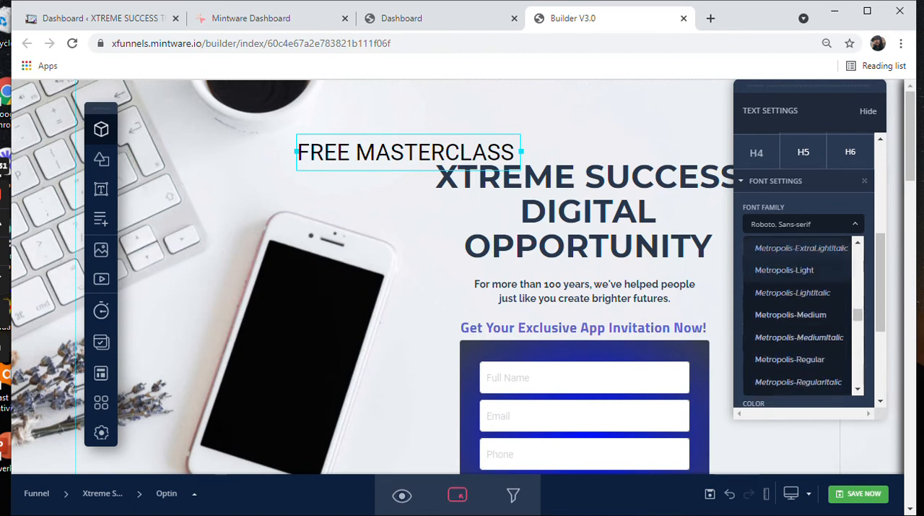
scroll(801, 315, up, 7)
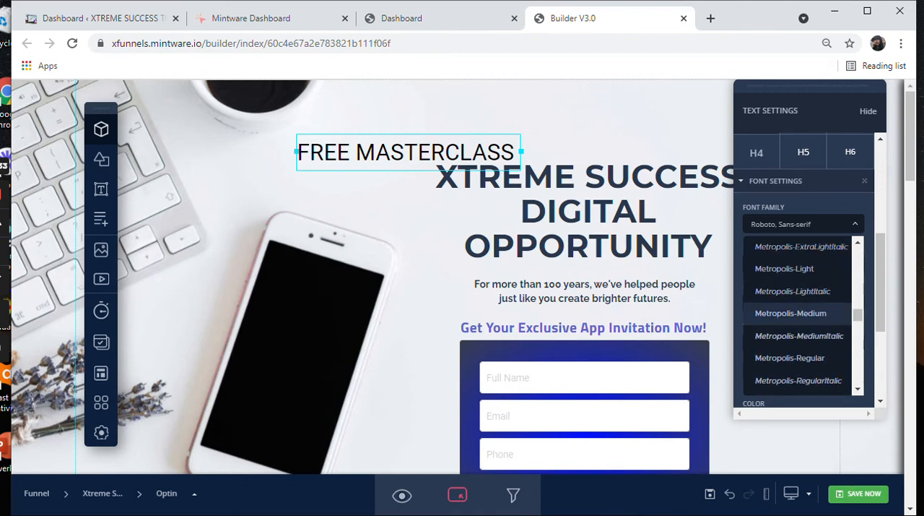
scroll(802, 323, down, 9)
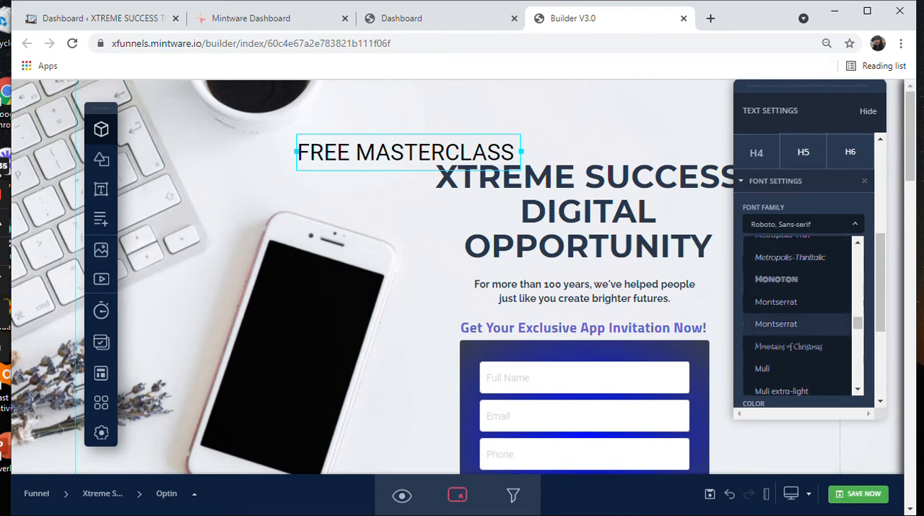
scroll(801, 324, down, 6)
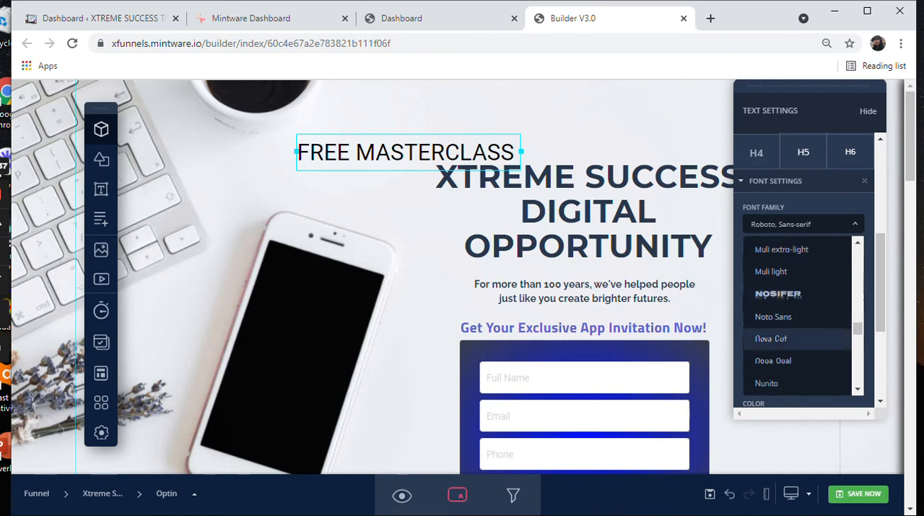
scroll(801, 347, down, 3)
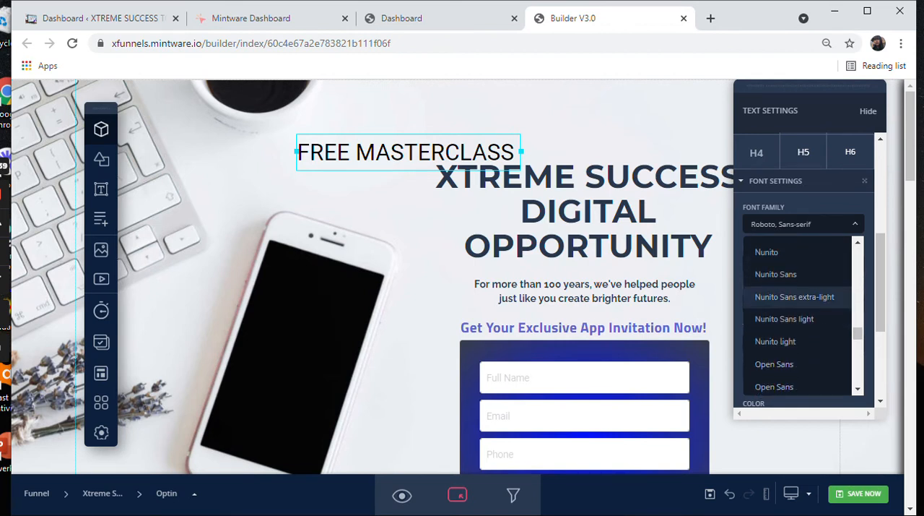
scroll(802, 317, down, 5)
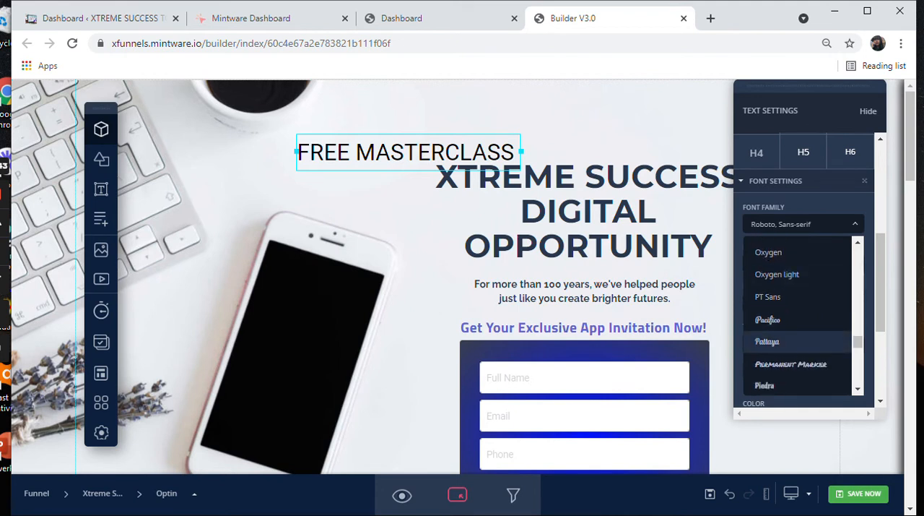
scroll(801, 346, down, 5)
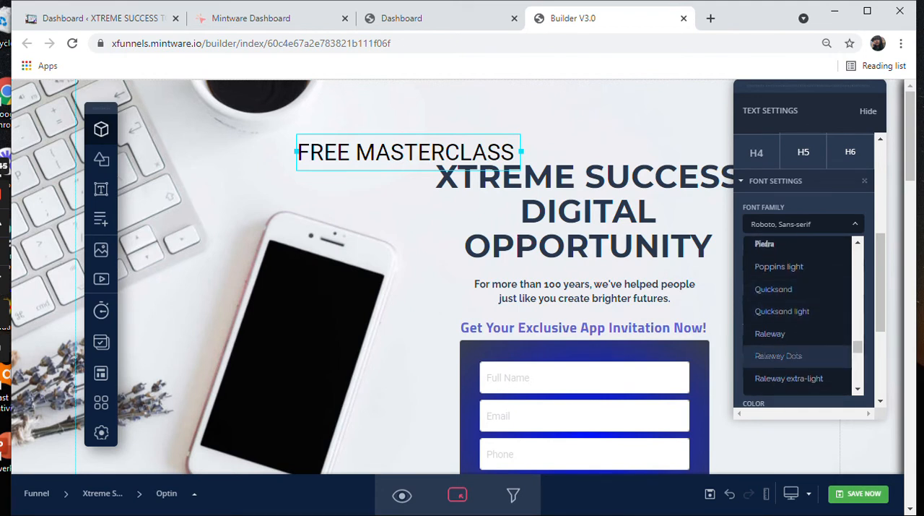
click(770, 333)
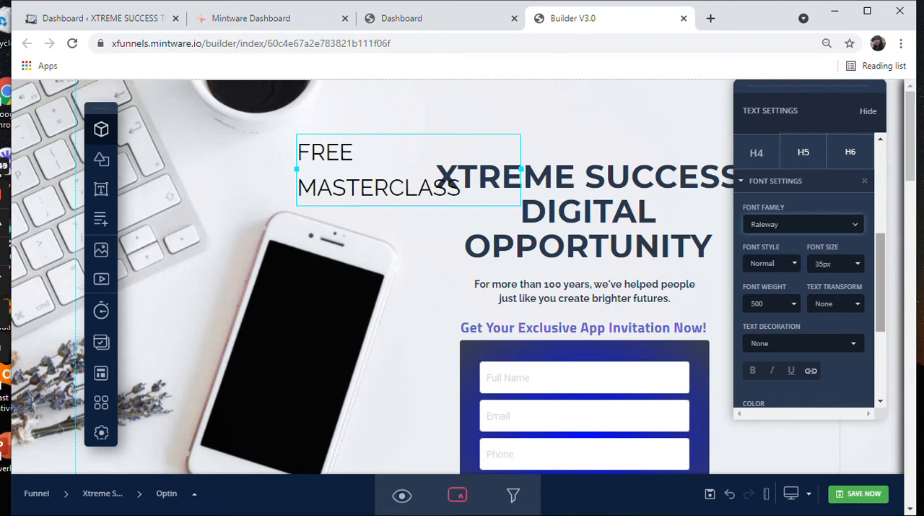
scroll(804, 271, down, 1)
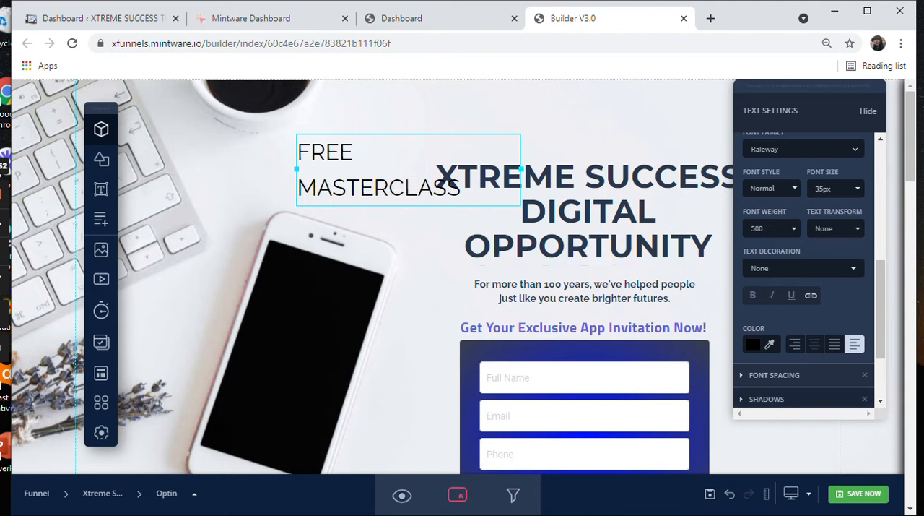
click(815, 344)
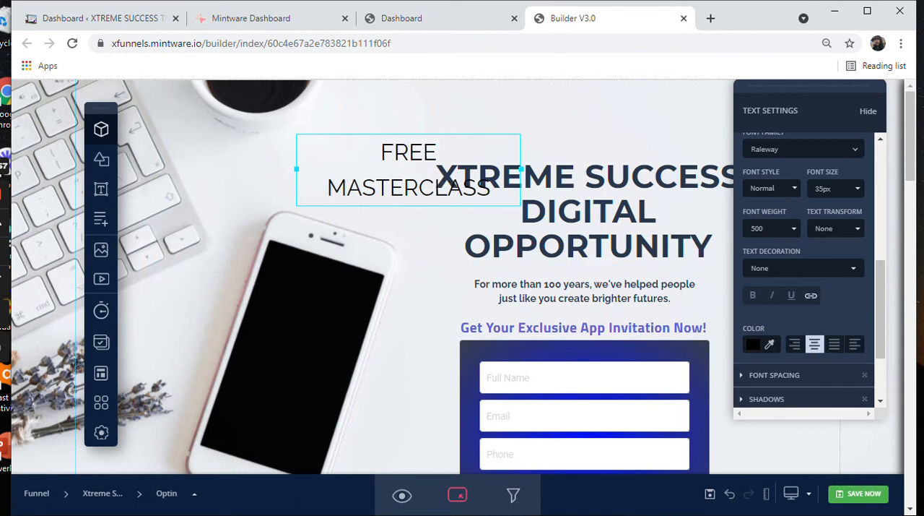
Step: Try the Italic font style on the FREE MASTERCLASS heading and restore it to Normal
click(771, 188)
click(759, 214)
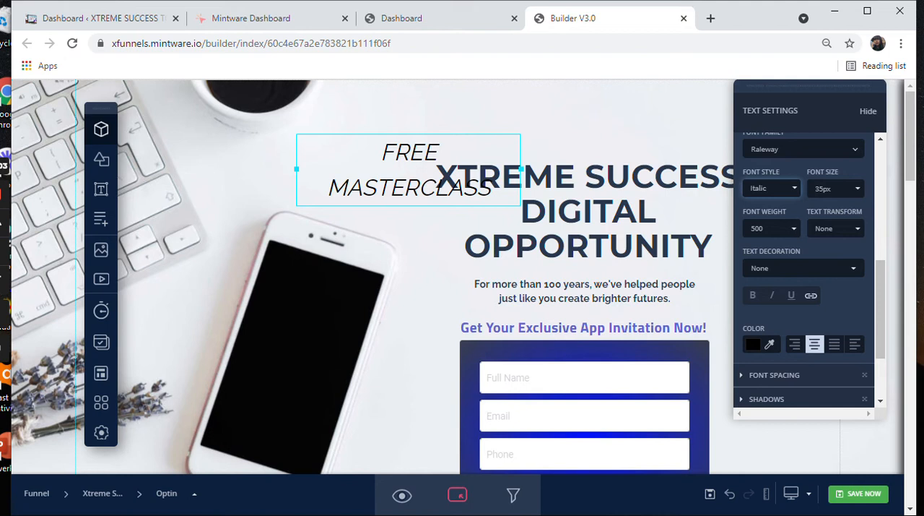
click(772, 188)
click(760, 202)
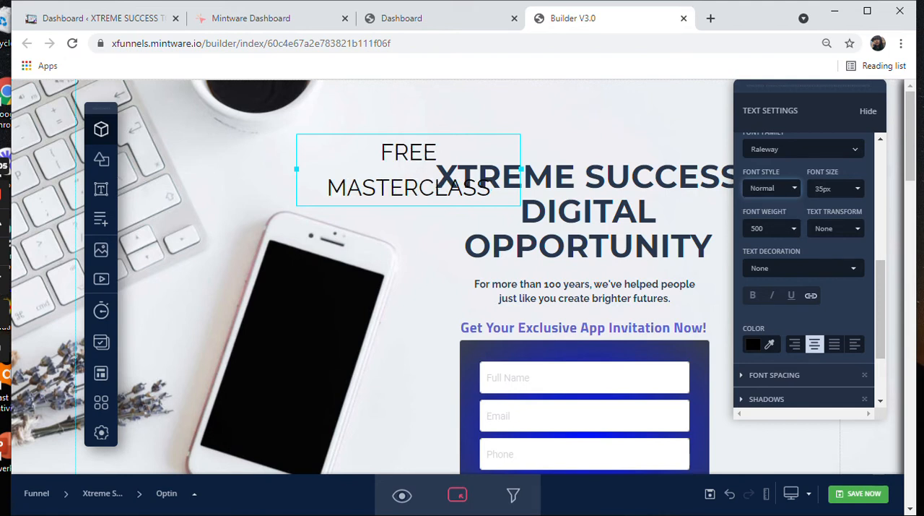
Step: Set the FREE MASTERCLASS heading's font size to 56px
click(835, 188)
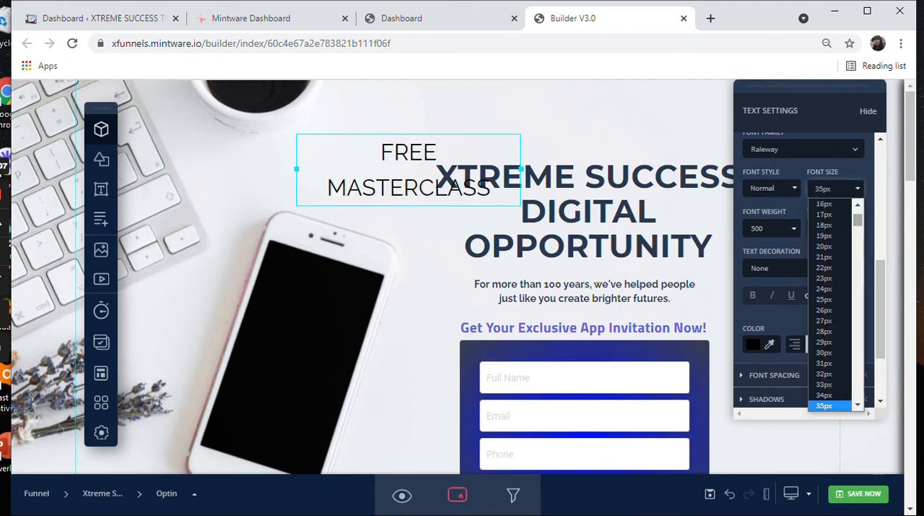
scroll(827, 361, down, 5)
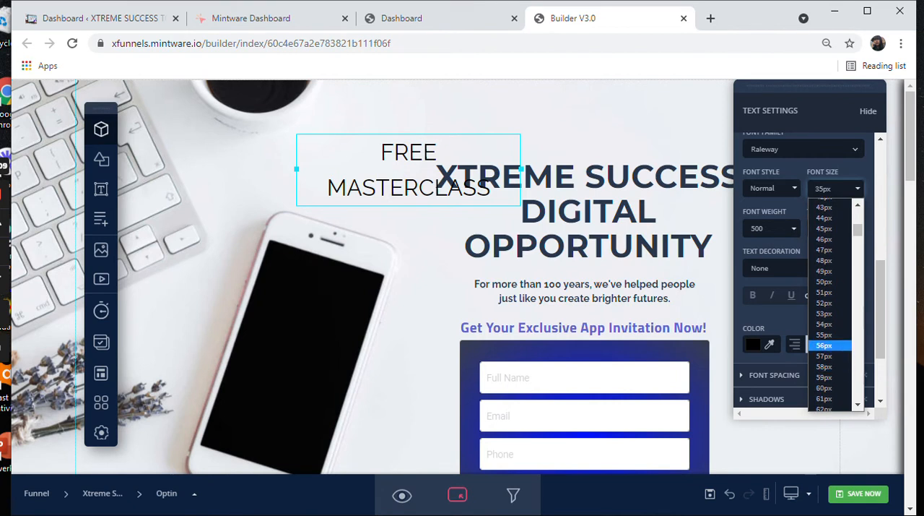
click(824, 345)
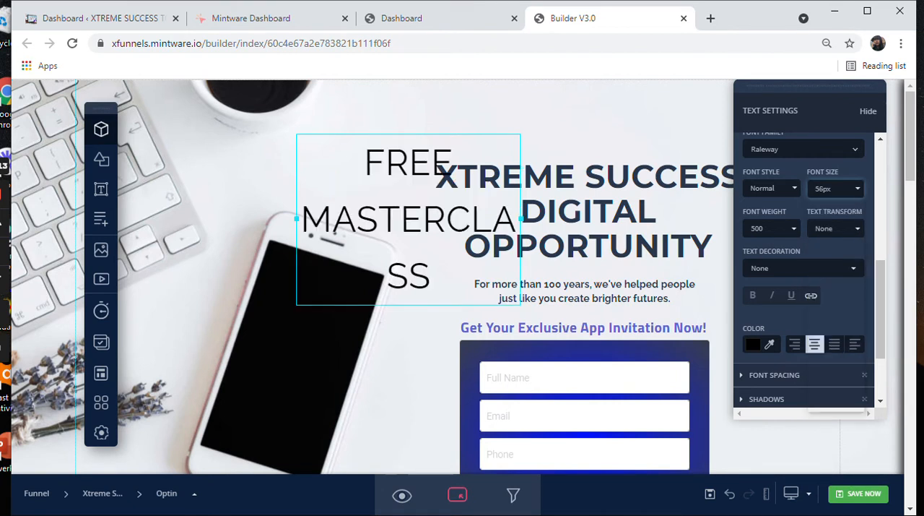
Step: Reduce the FREE MASTERCLASS heading to 40px on a single line in a wider box and move it above the XTREME SUCCESS headline
click(834, 187)
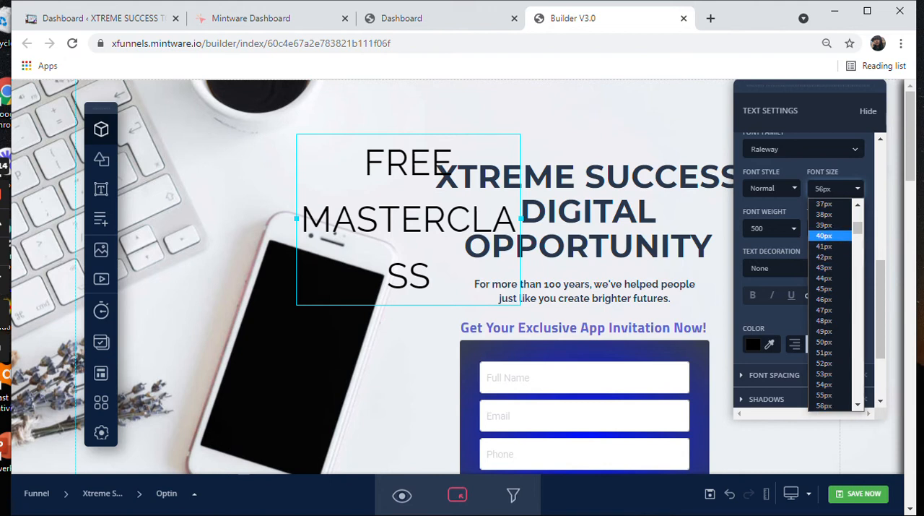
click(825, 236)
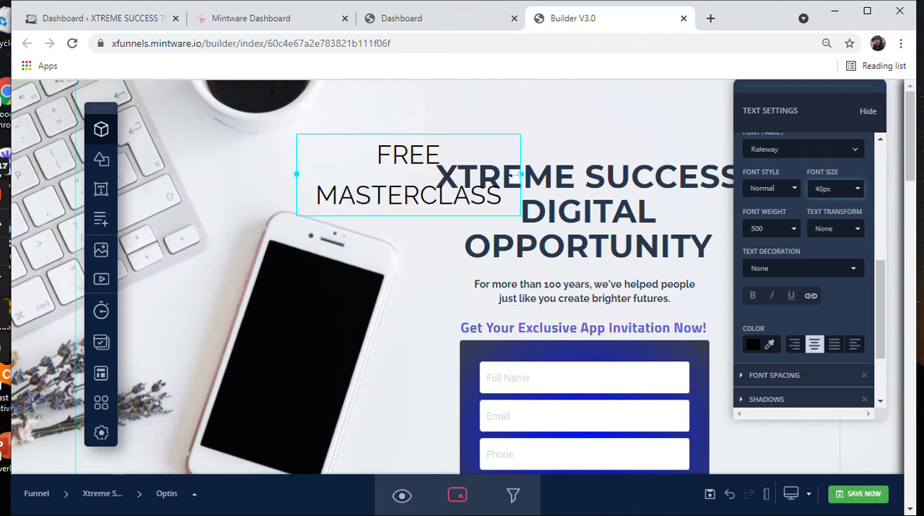
drag(520, 174, 586, 174)
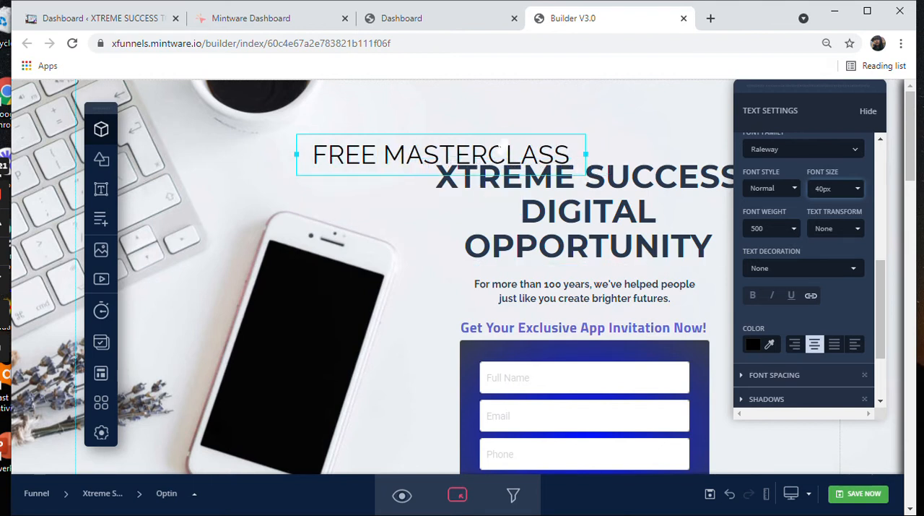
click(517, 127)
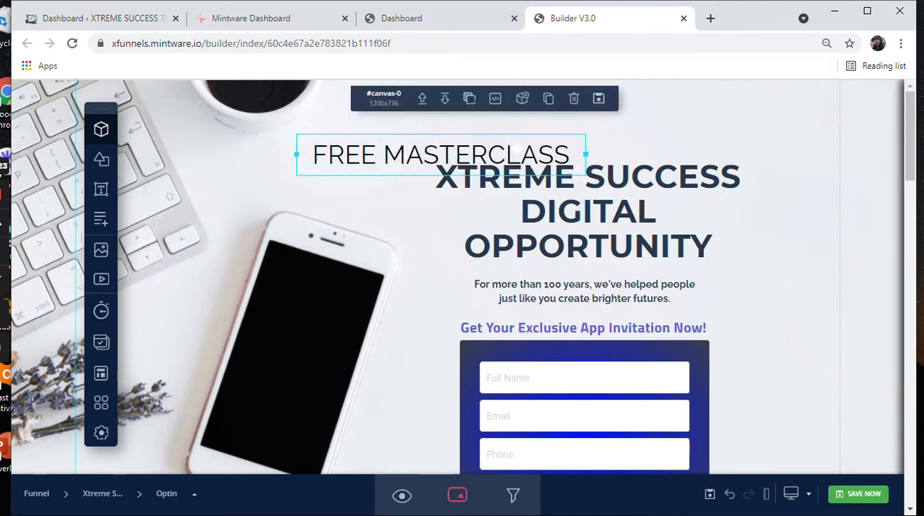
drag(522, 143, 656, 115)
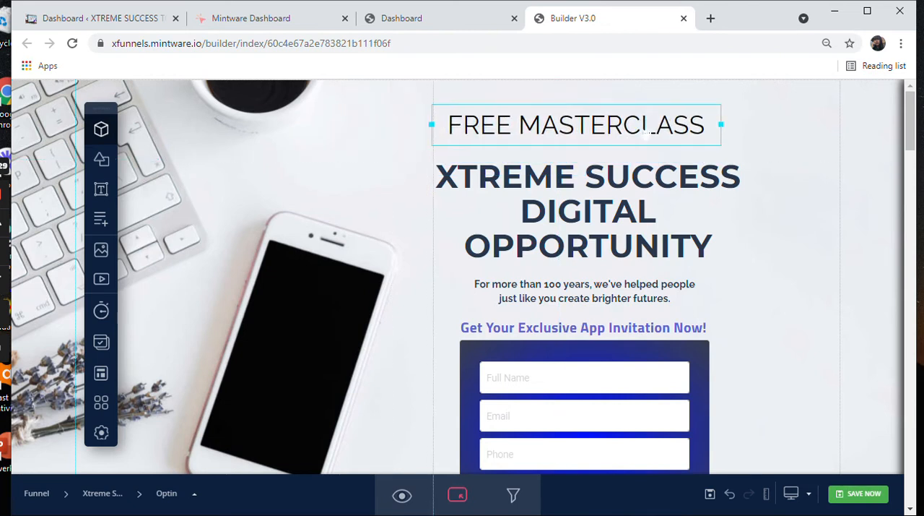
Step: Set the FREE MASTERCLASS heading's text decoration to Underline
click(650, 124)
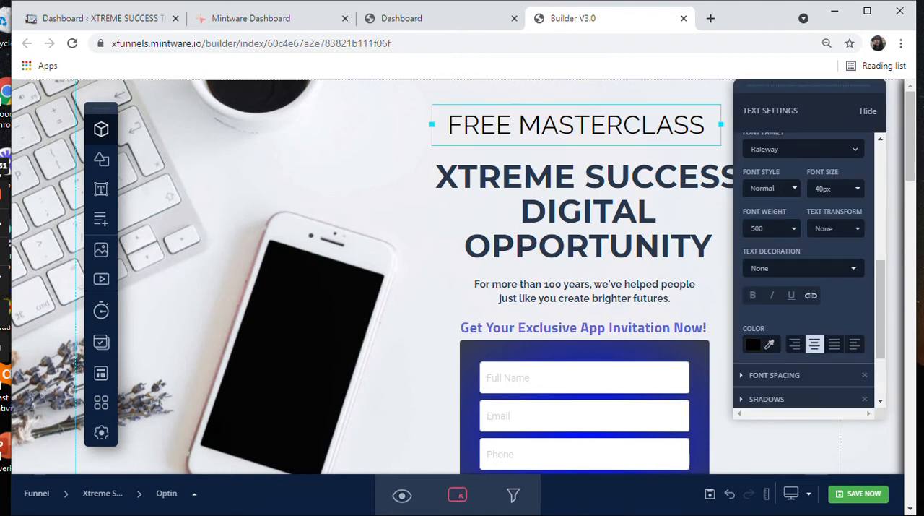
click(803, 268)
click(803, 269)
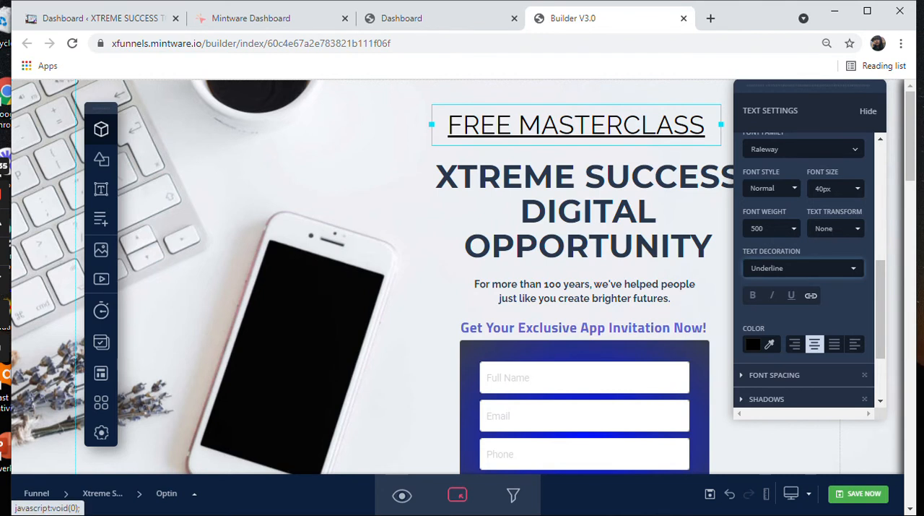
Step: Try the Overline and Line-through decorations on the FREE MASTERCLASS heading and restore Underline
click(803, 268)
click(794, 304)
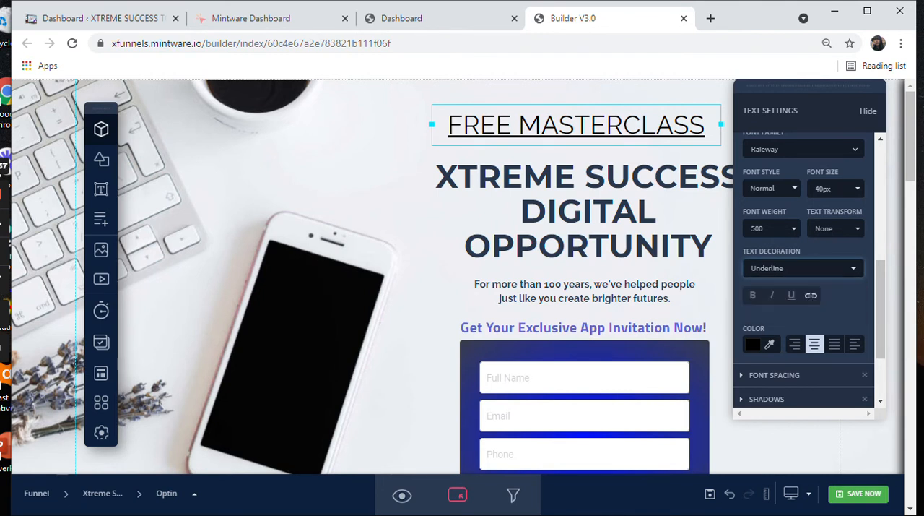
click(803, 268)
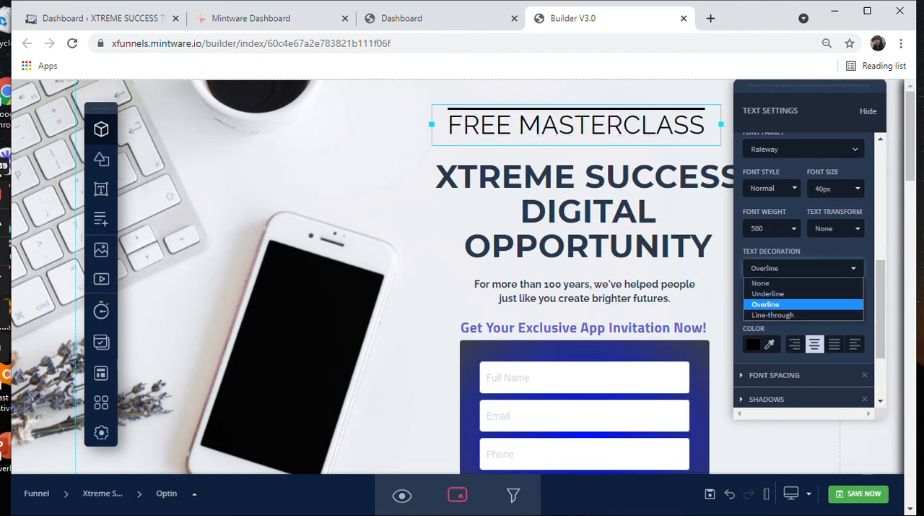
click(773, 315)
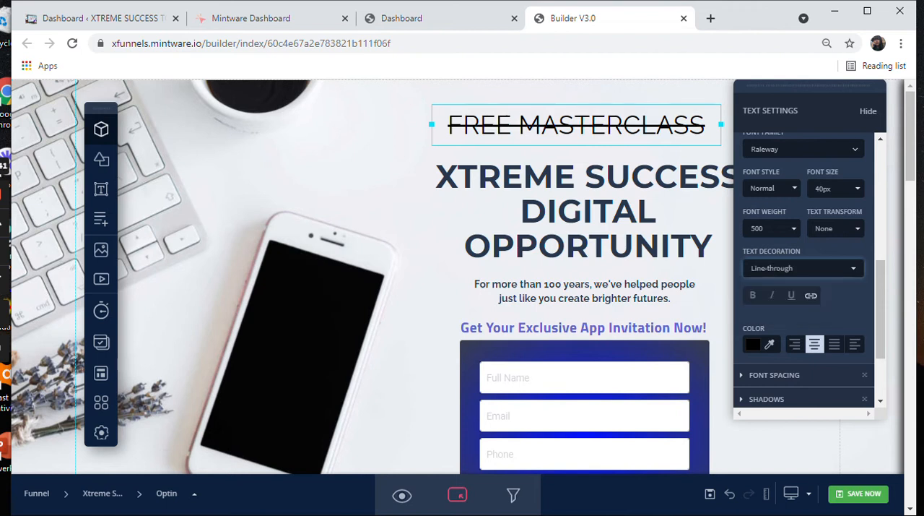
click(803, 268)
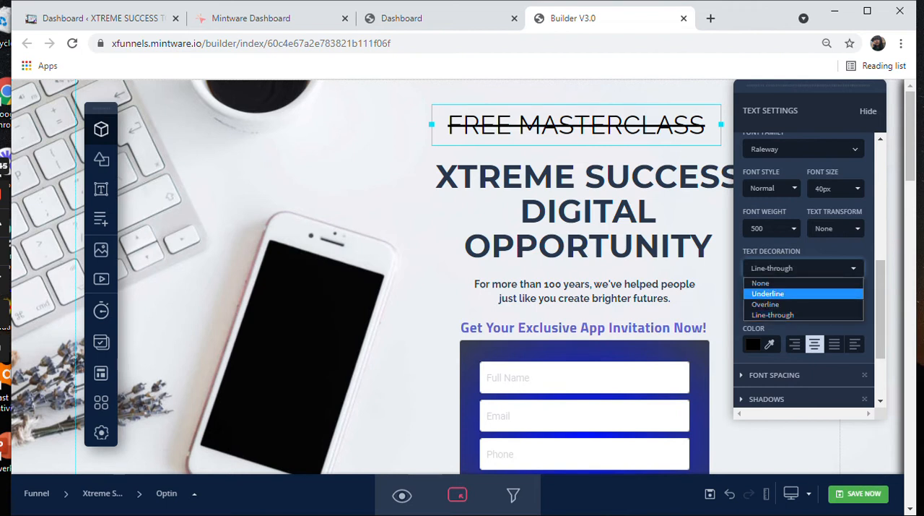
click(768, 294)
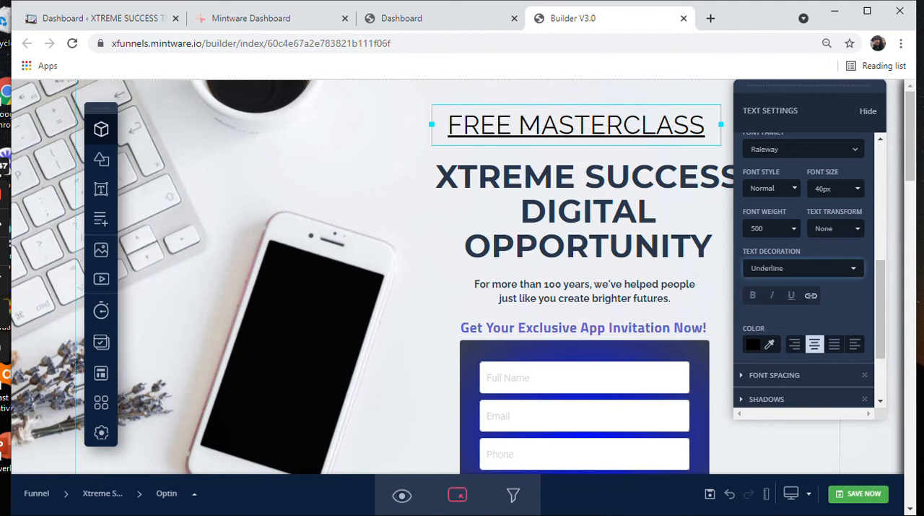
Step: Set the FREE MASTERCLASS heading's font size to 30px and move it slightly closer to the main headline
click(837, 188)
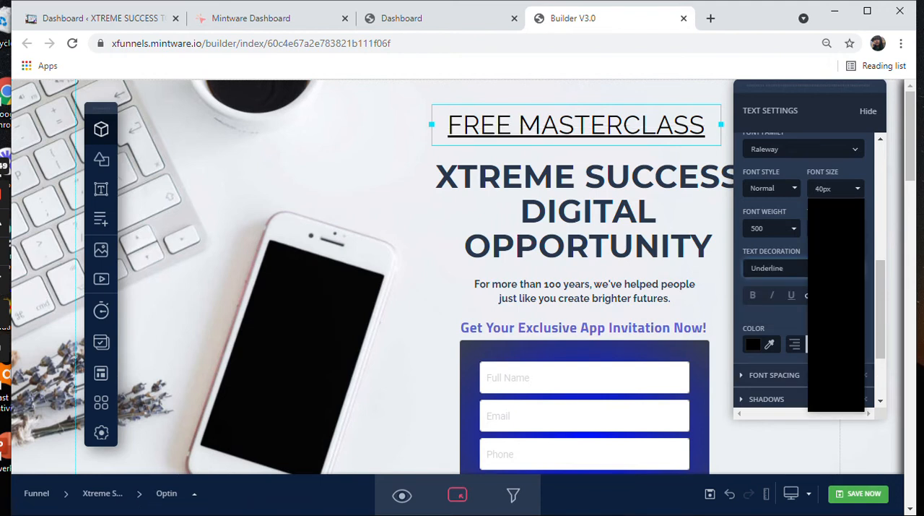
click(830, 299)
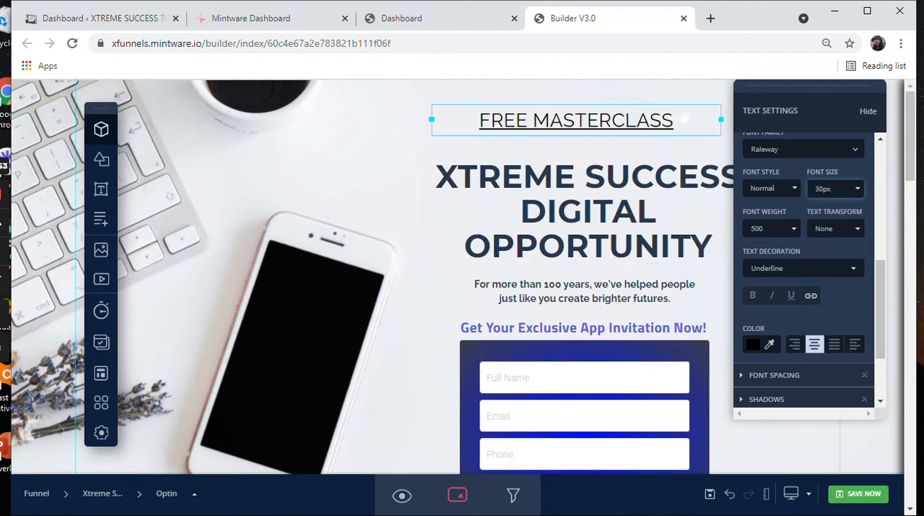
drag(685, 119, 692, 132)
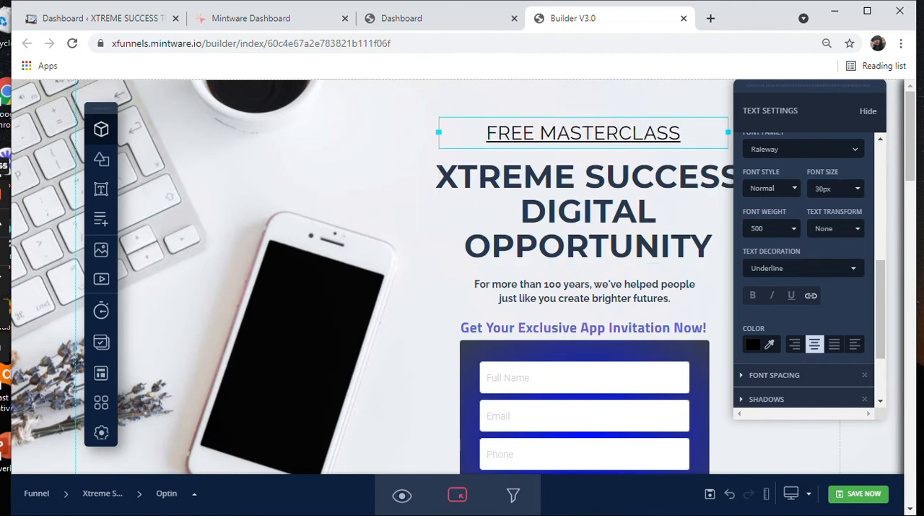
Step: Change the FREE MASTERCLASS heading's text color to golden yellow #ffd031
click(757, 344)
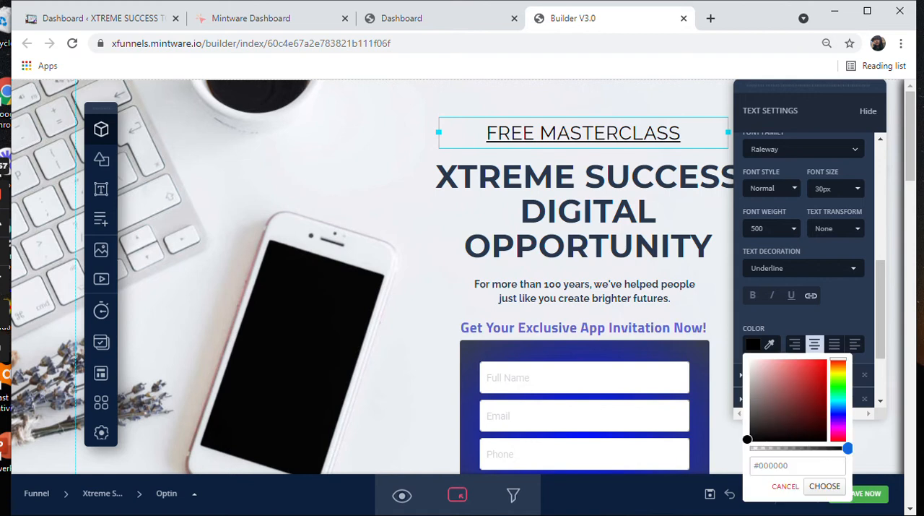
drag(838, 360, 838, 369)
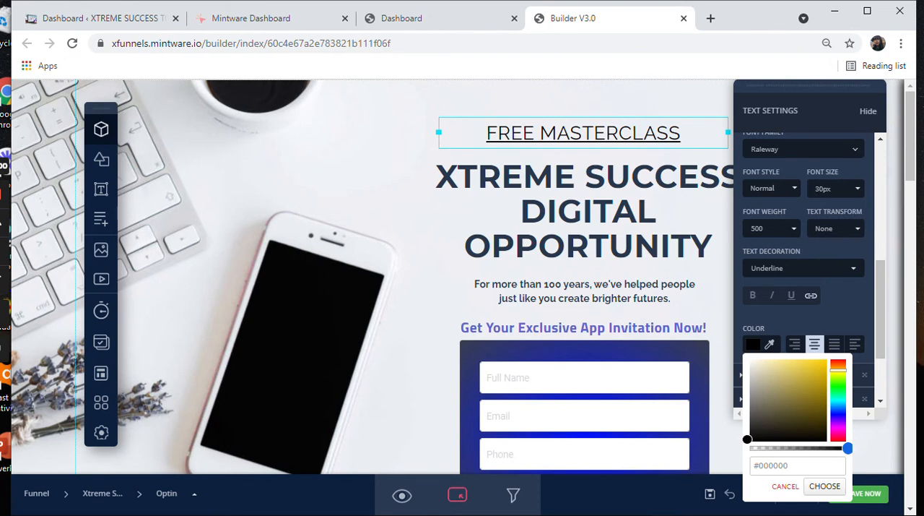
drag(749, 439, 825, 356)
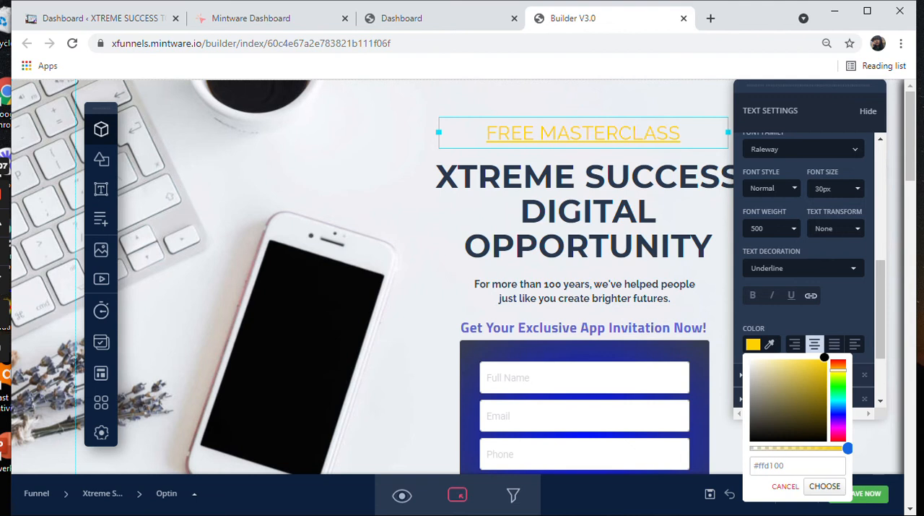
drag(838, 370, 800, 357)
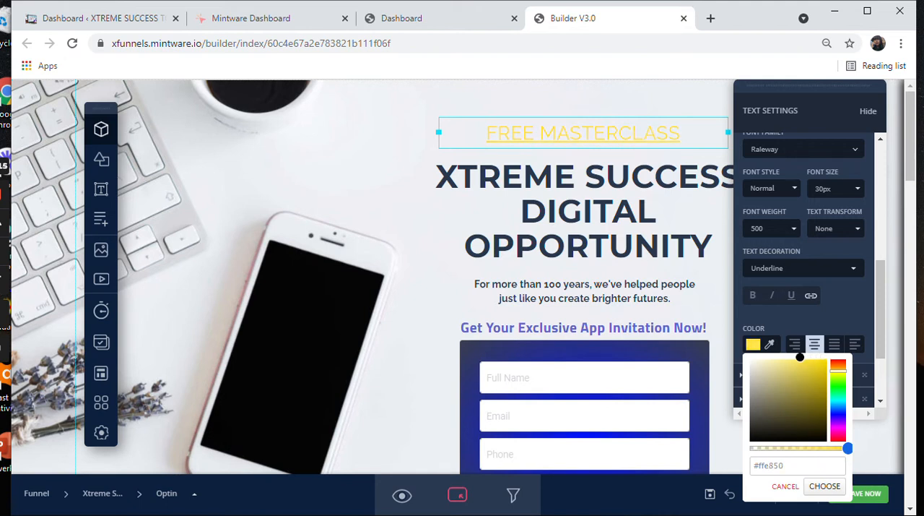
click(838, 370)
drag(799, 357, 809, 357)
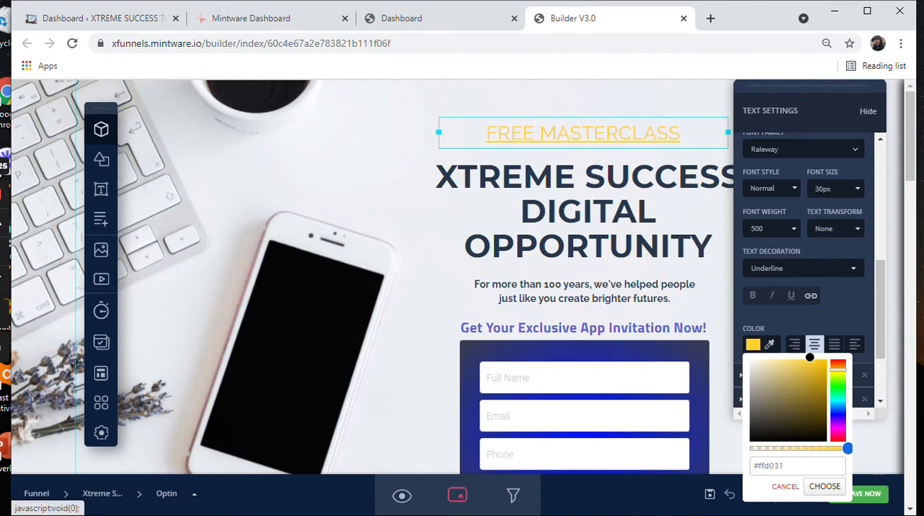
Step: Set the FREE MASTERCLASS heading's font weight to Bold and deselect the heading
click(773, 229)
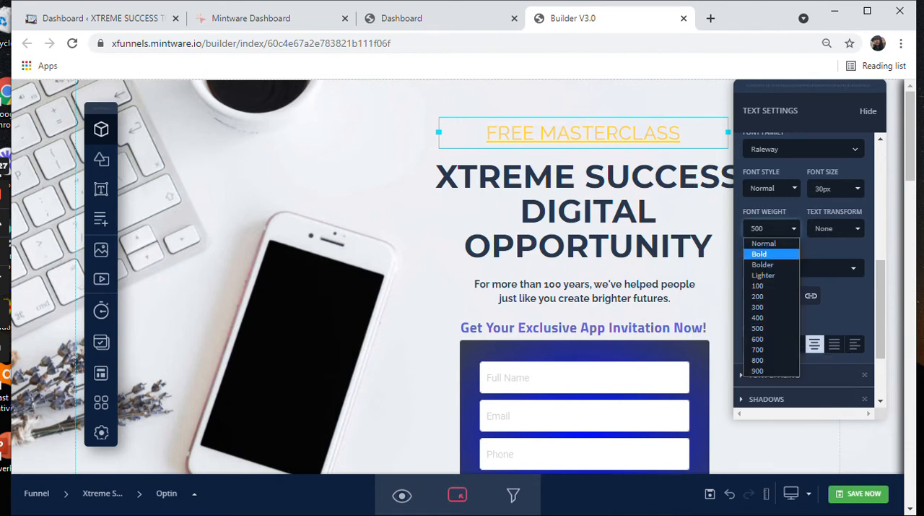
click(759, 254)
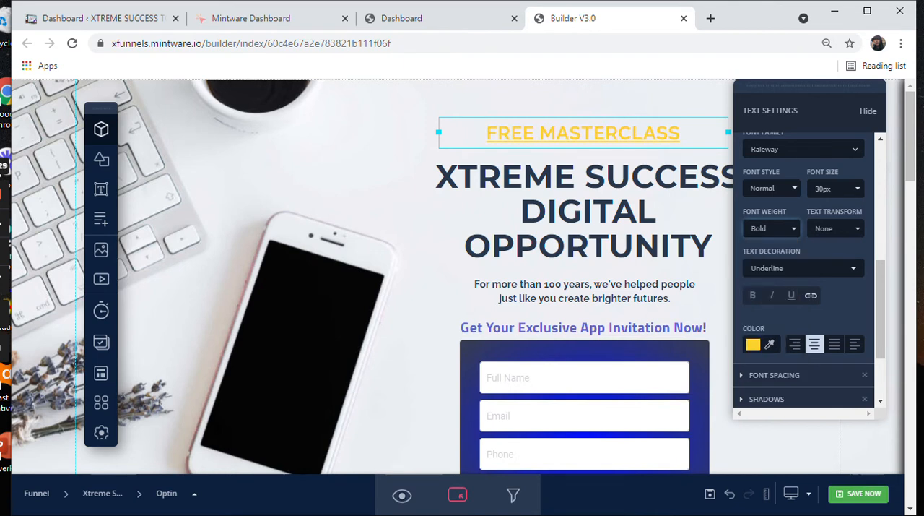
click(534, 181)
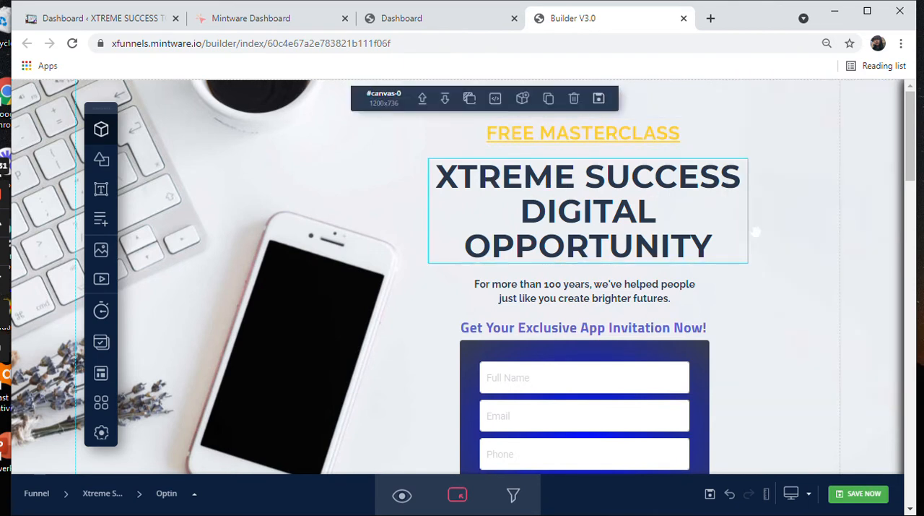
drag(917, 156, 922, 156)
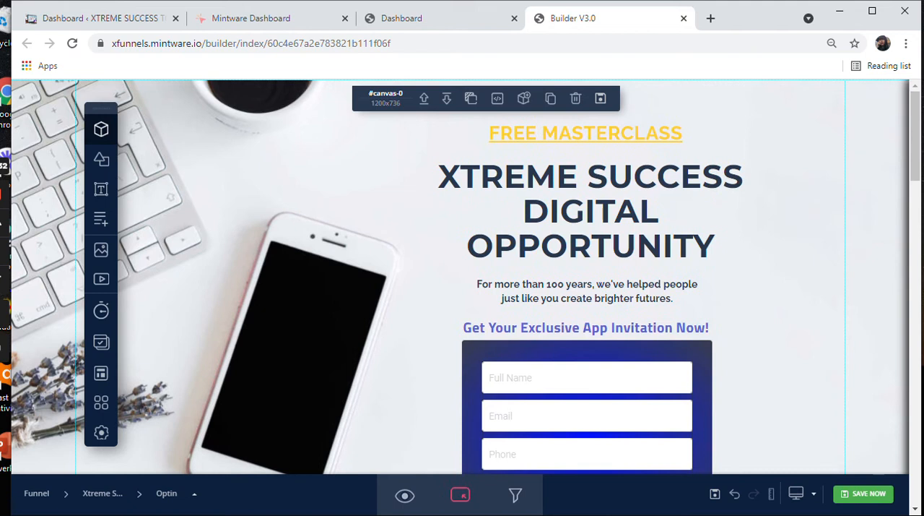
Step: Remove the word App from the line above the form so it reads "Get Your Exclusive Invitation Now!"
scroll(915, 145, down, 1)
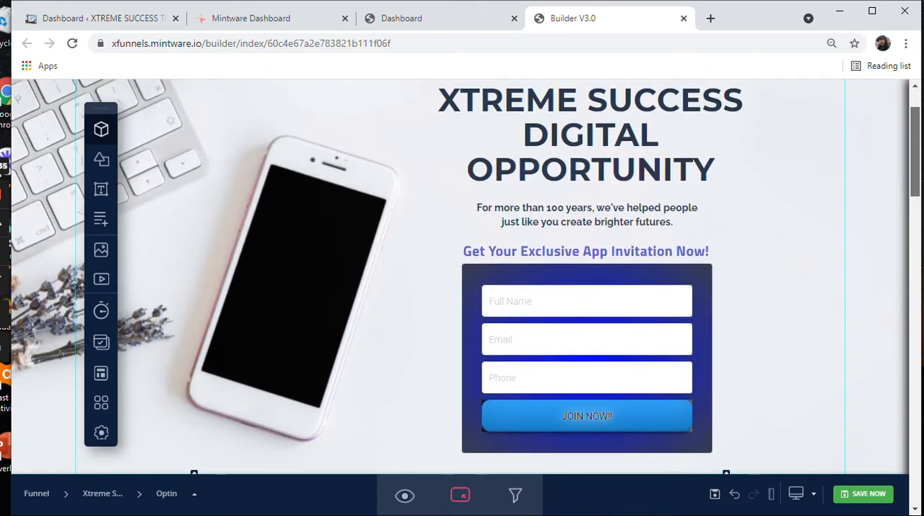
scroll(915, 159, down, 2)
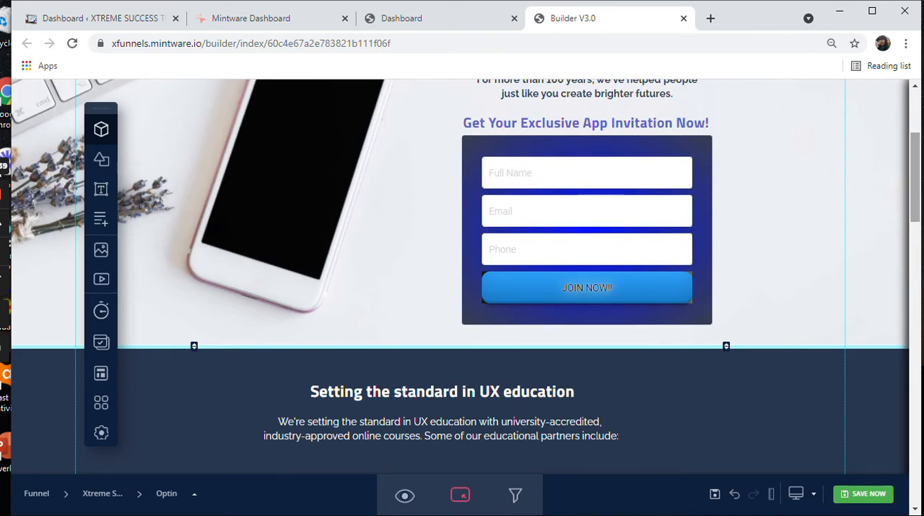
click(587, 123)
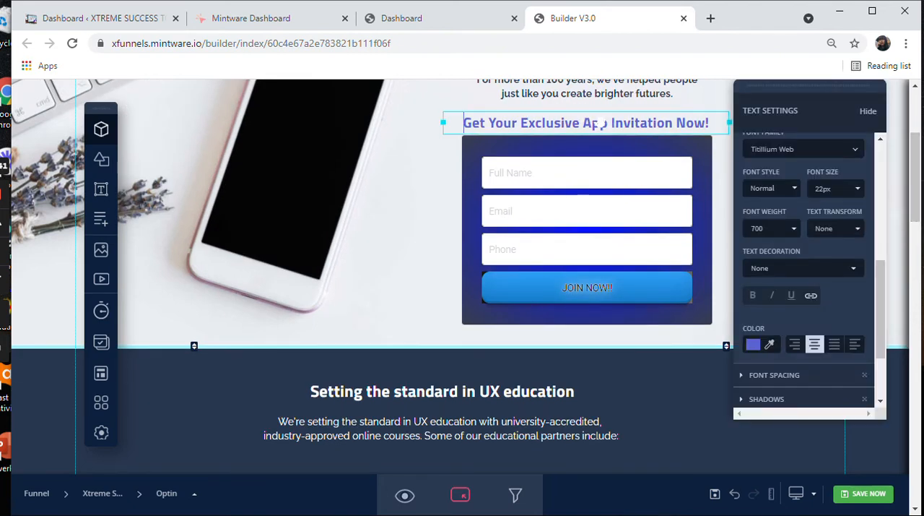
key(BackSpace)
key(BackSpace)
key(BackSpace)
key(BackSpace)
key(BackSpace)
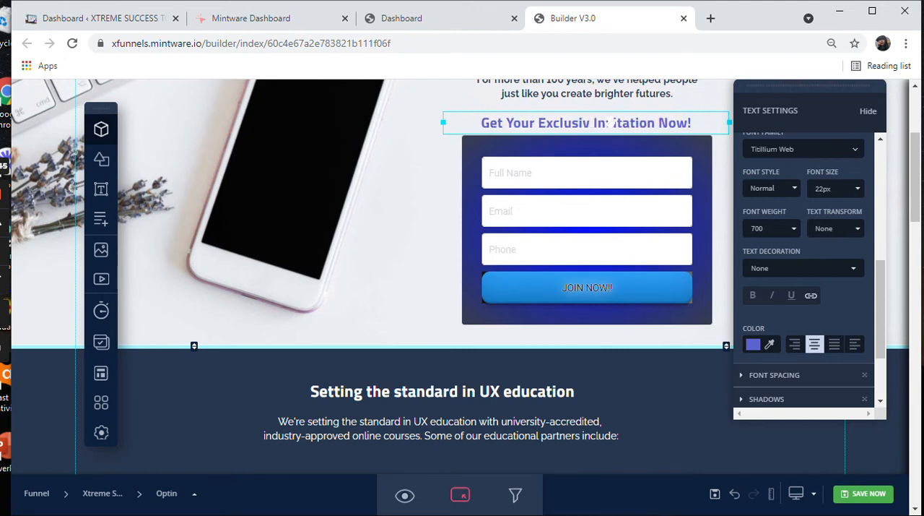
text(E)
key(BackSpace)
text(e)
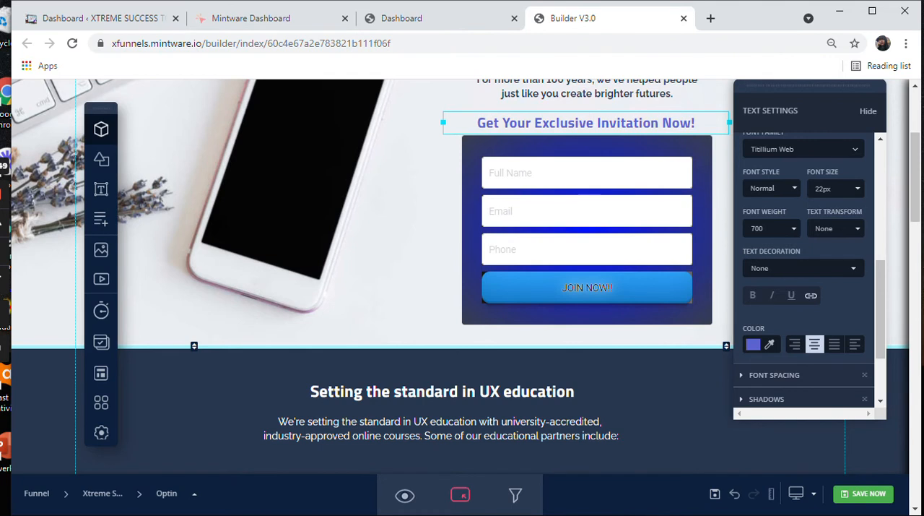
Step: Change the XTREME SUCCESS DIGITAL OPPORTUNITY headline's text color to black #000000
scroll(462, 275, up, 3)
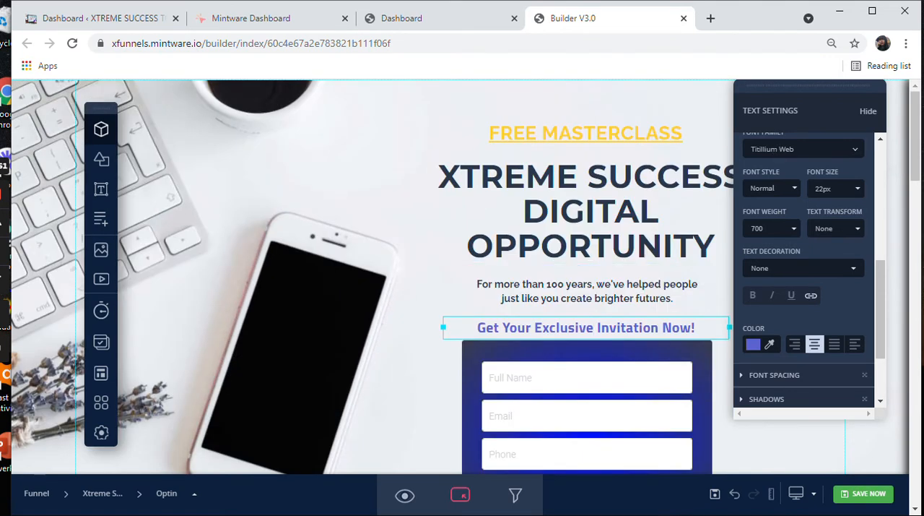
click(549, 184)
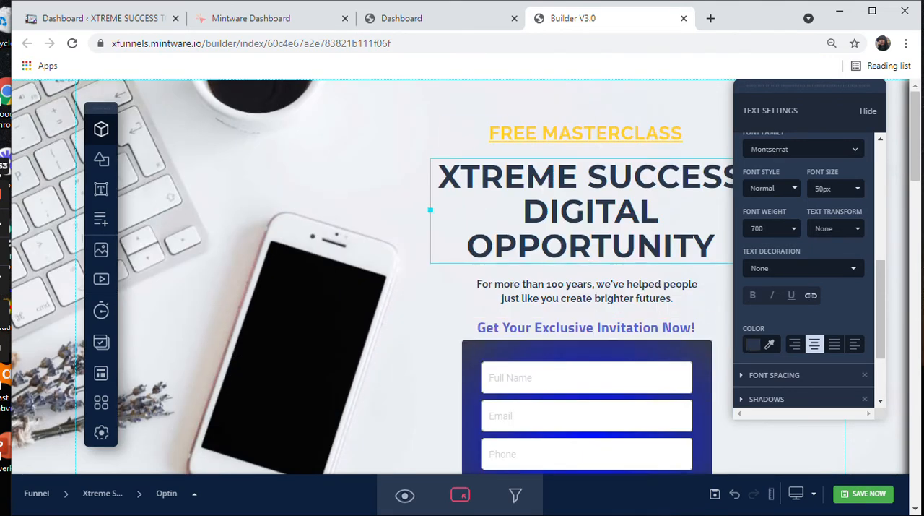
click(755, 345)
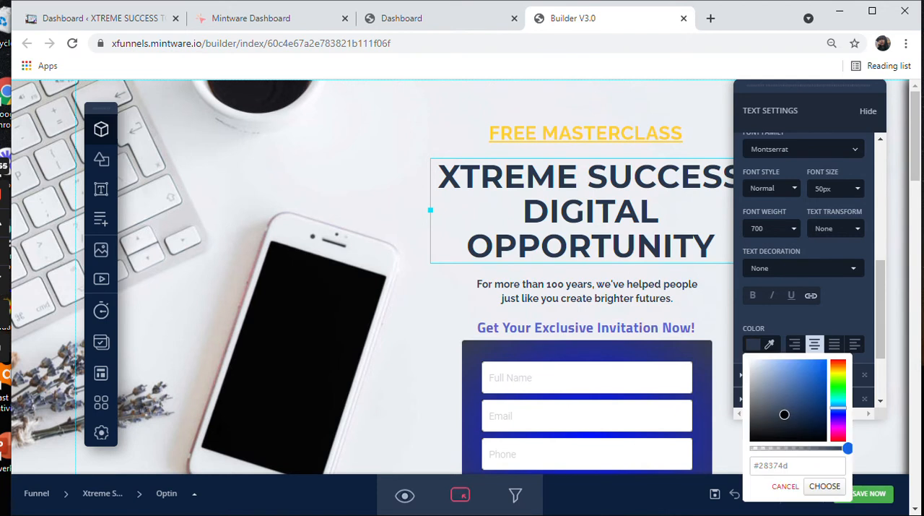
drag(785, 415, 748, 440)
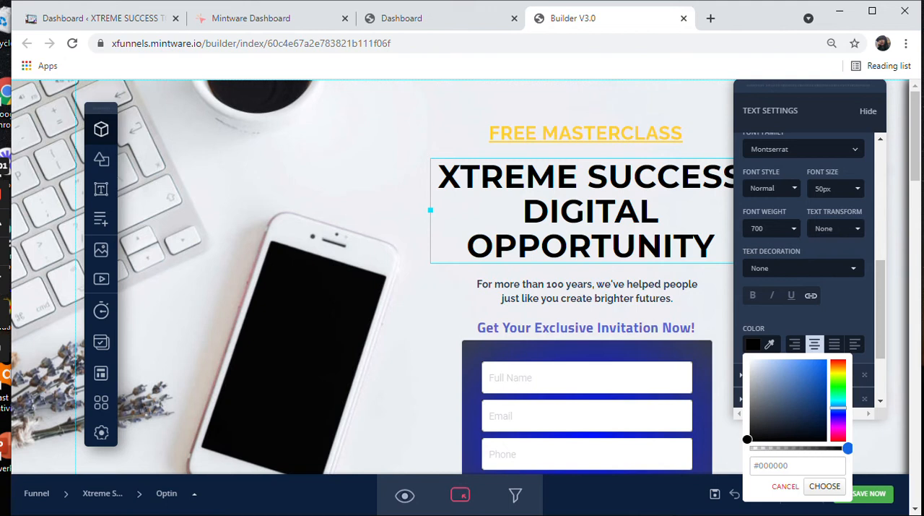
click(376, 180)
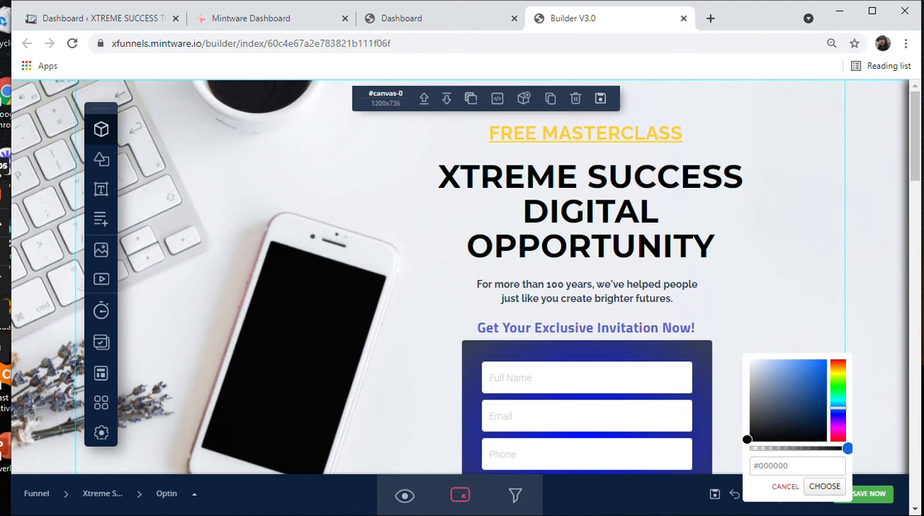
click(825, 486)
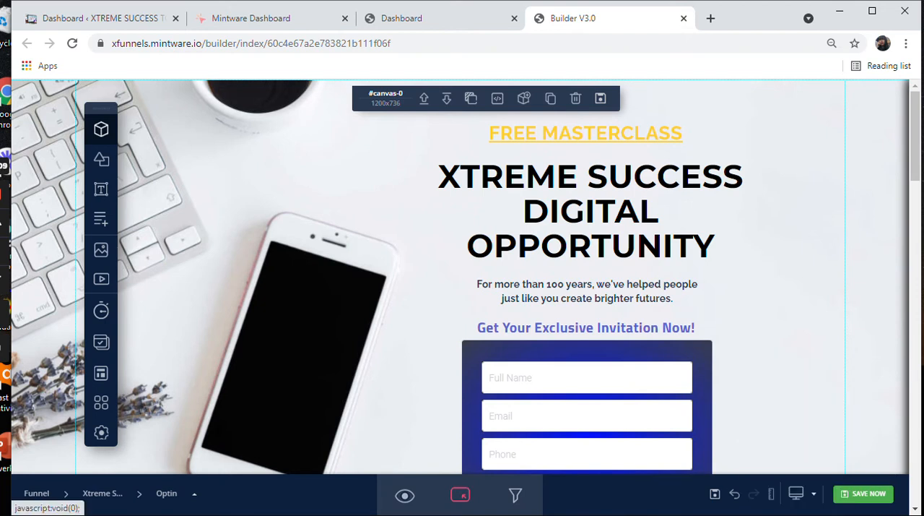
Step: Save the Optin page and review its preview from the FREE MASTERCLASS heading down to the footer
click(863, 494)
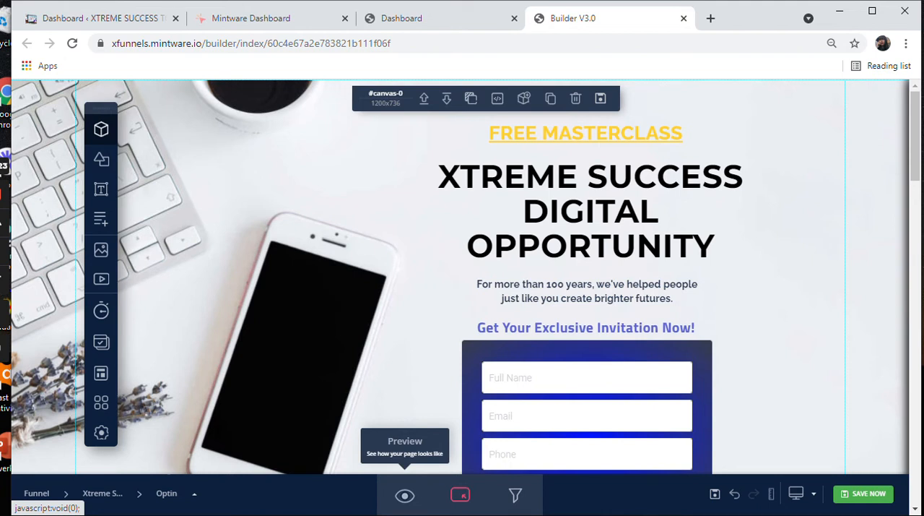
click(404, 495)
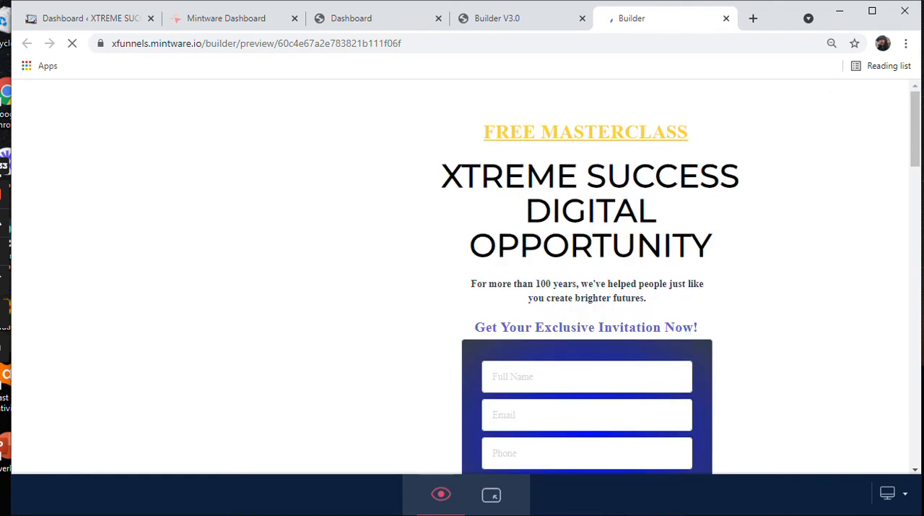
scroll(461, 277, down, 2)
scroll(461, 277, up, 2)
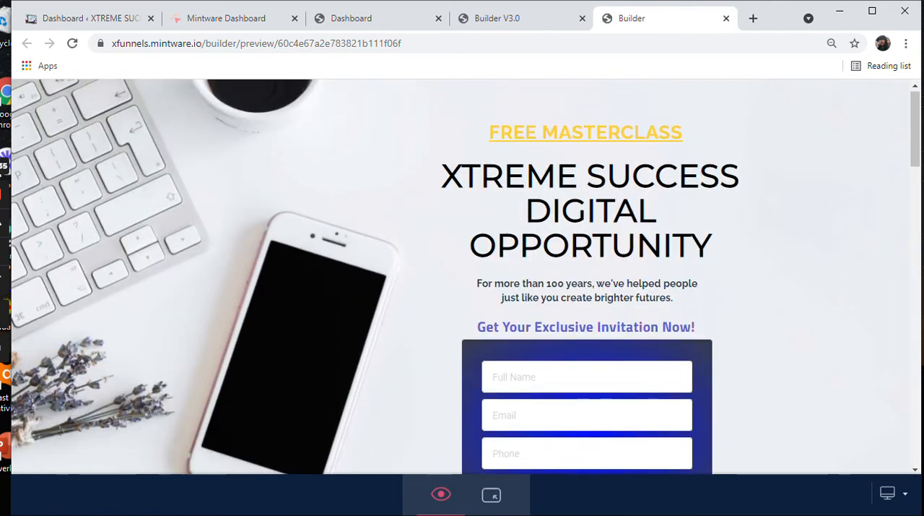
scroll(461, 277, down, 2)
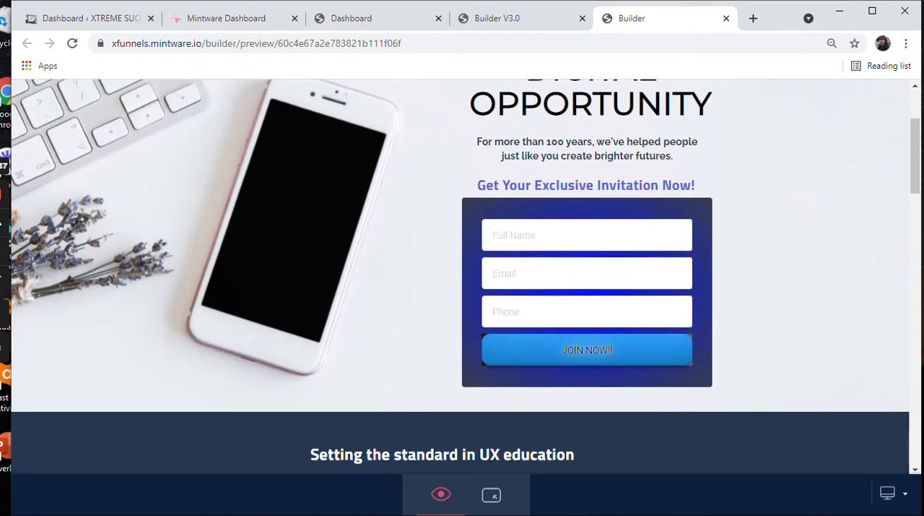
scroll(461, 277, up, 2)
scroll(461, 277, down, 10)
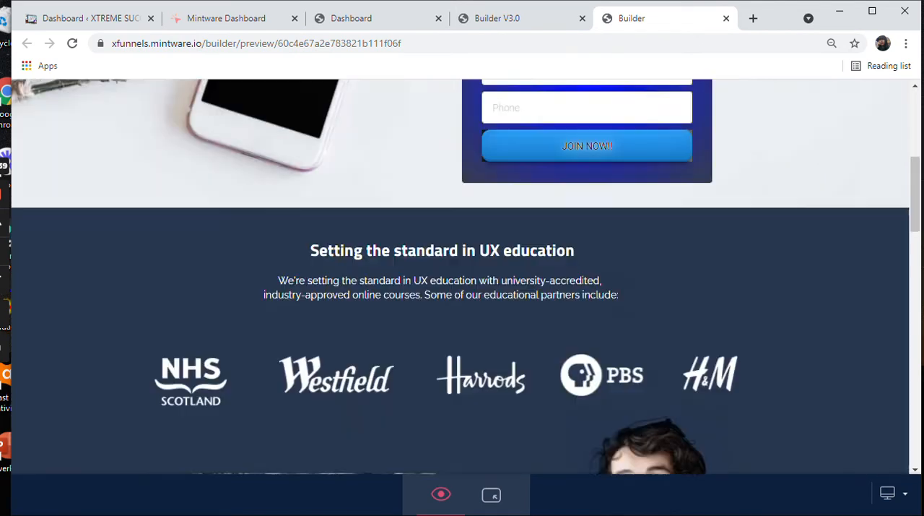
scroll(460, 277, up, 3)
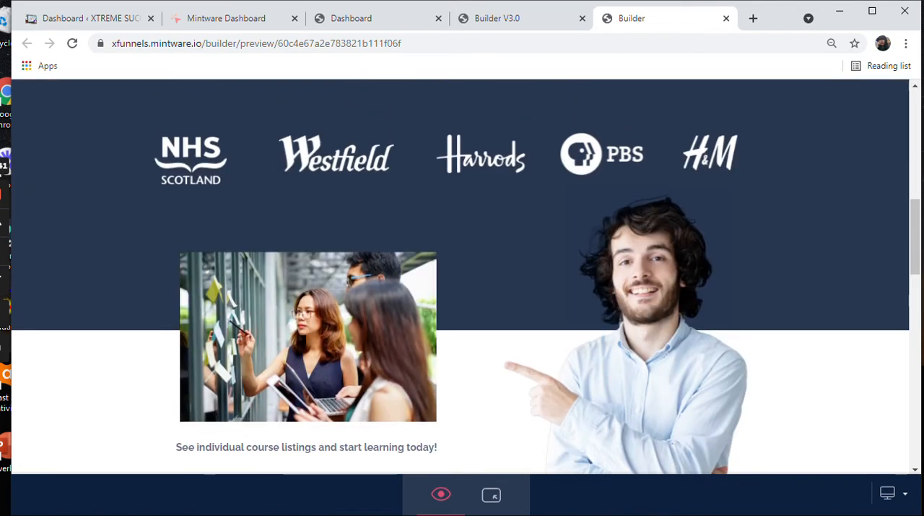
scroll(461, 277, down, 14)
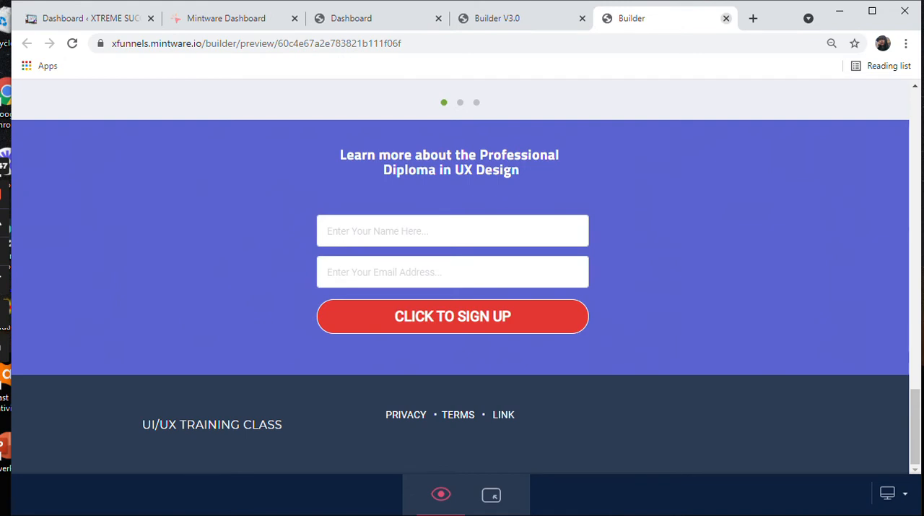
click(726, 18)
Step: Delete the paragraph about university-accredited UX courses beneath the "Setting the standard in UX education" heading
scroll(461, 289, down, 5)
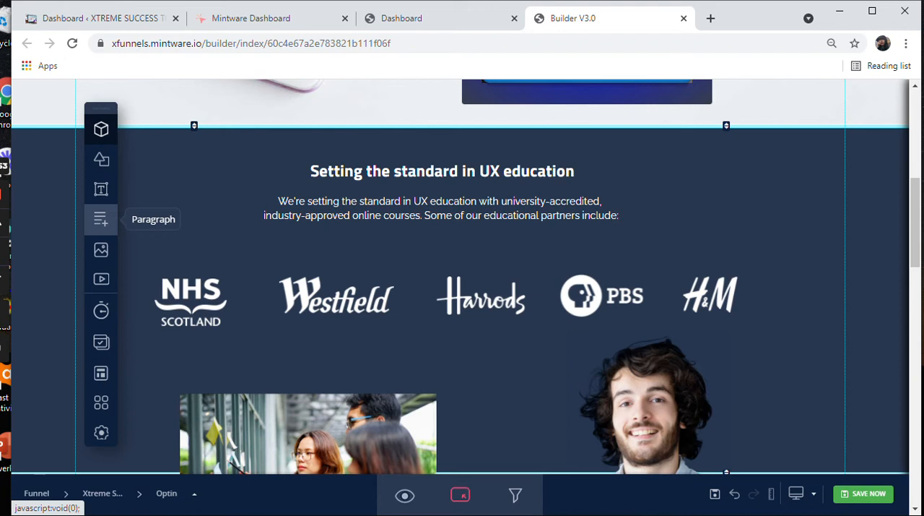
click(424, 216)
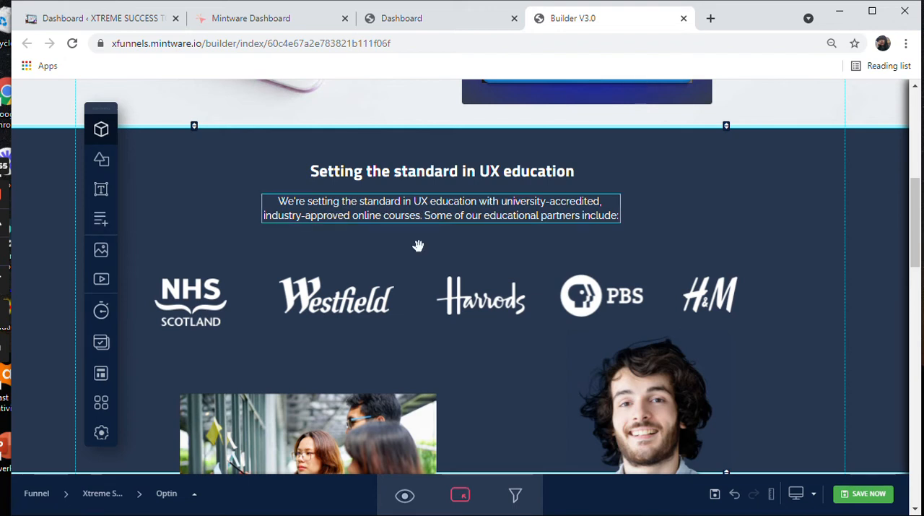
mouse_move(420, 215)
mouse_down()
mouse_move(419, 293)
mouse_move(432, 238)
mouse_move(423, 226)
mouse_up()
scroll(869, 223, up, 3)
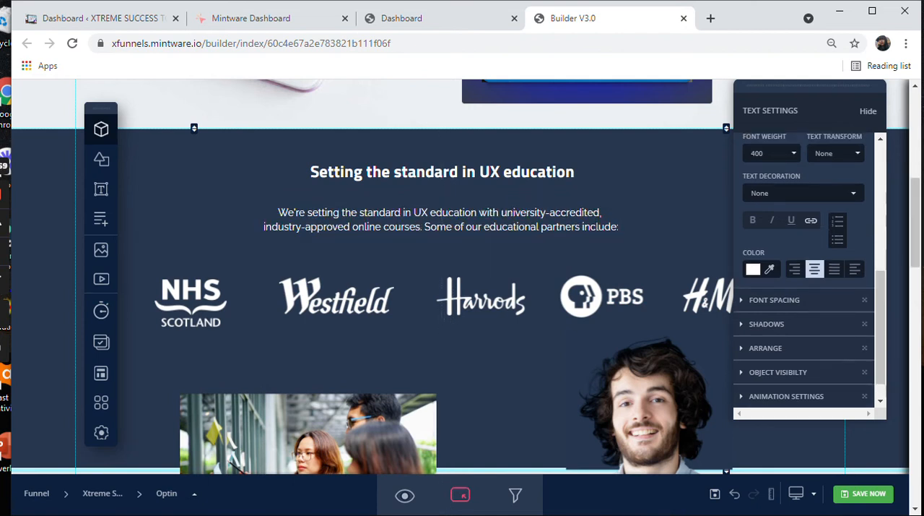
scroll(803, 275, up, 5)
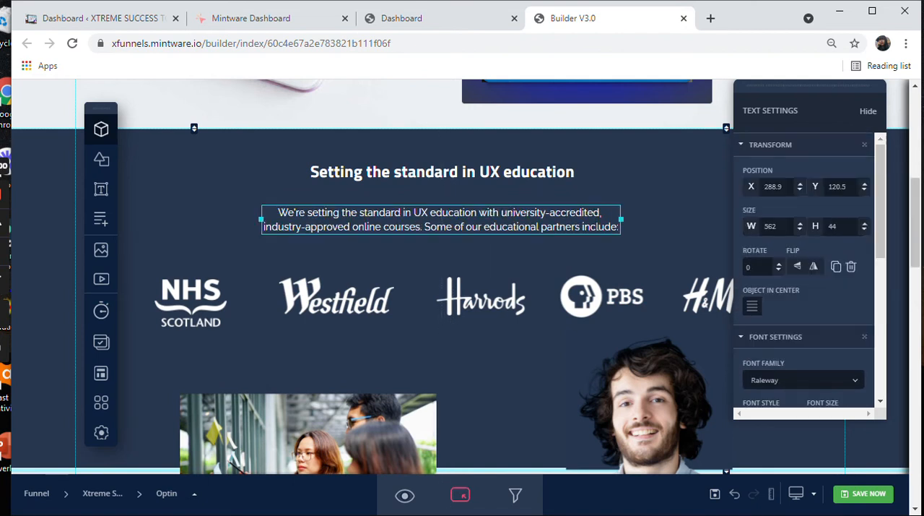
key(Delete)
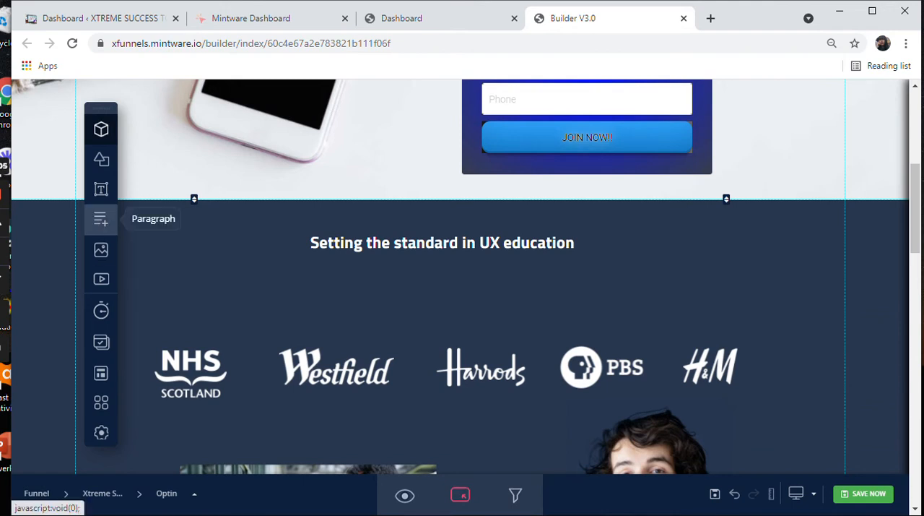
Step: Insert a new paragraph between the "Setting the standard in UX education" heading and the partner logos, and widen it to about 629 px
click(101, 219)
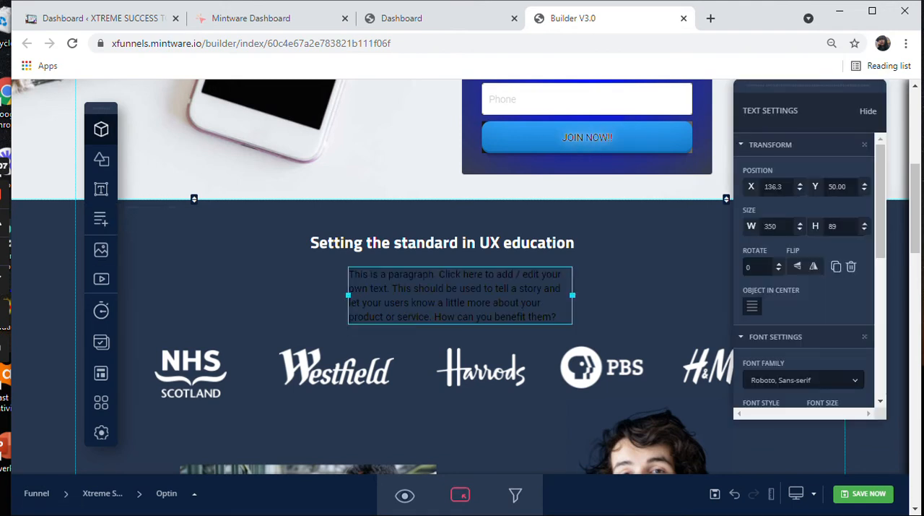
drag(349, 294, 231, 295)
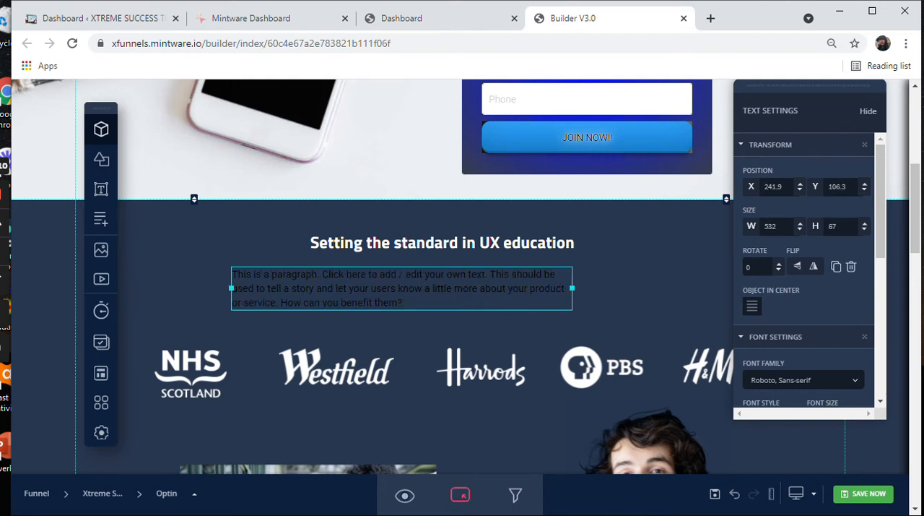
drag(572, 288, 633, 287)
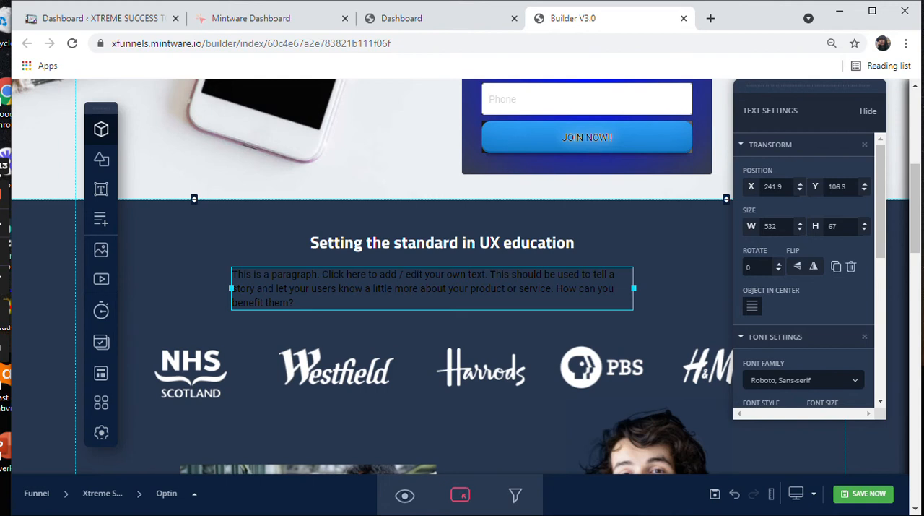
Step: Make the new paragraph's text bold and set its color to near-white #faf2f2
scroll(805, 275, down, 1)
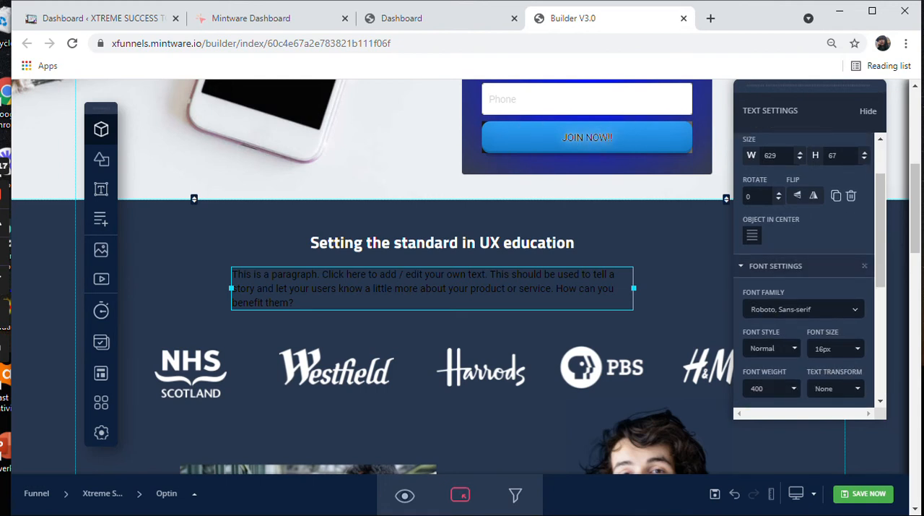
scroll(806, 274, down, 2)
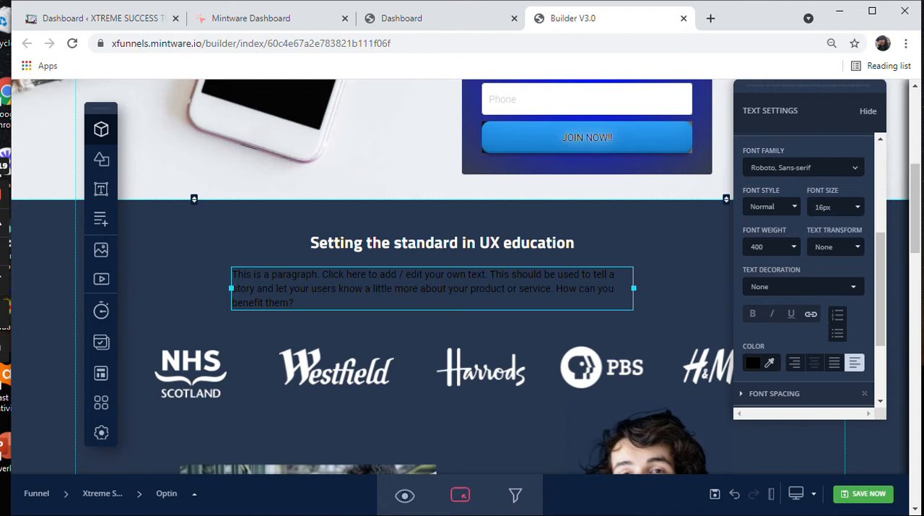
click(772, 207)
click(772, 207)
click(836, 208)
click(836, 208)
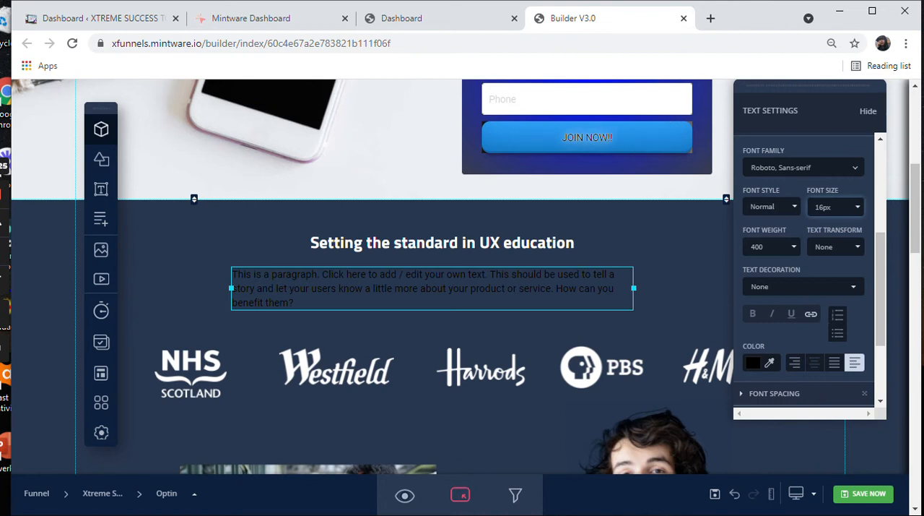
click(753, 313)
click(754, 362)
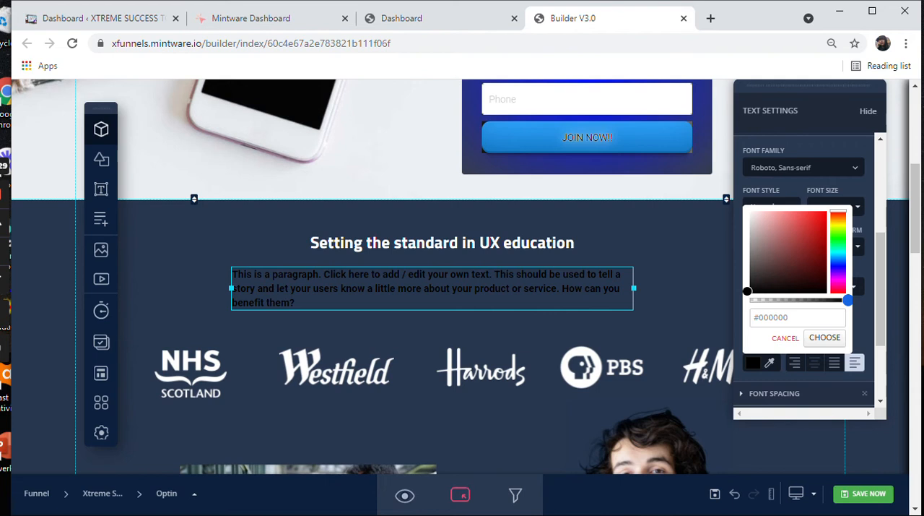
click(752, 212)
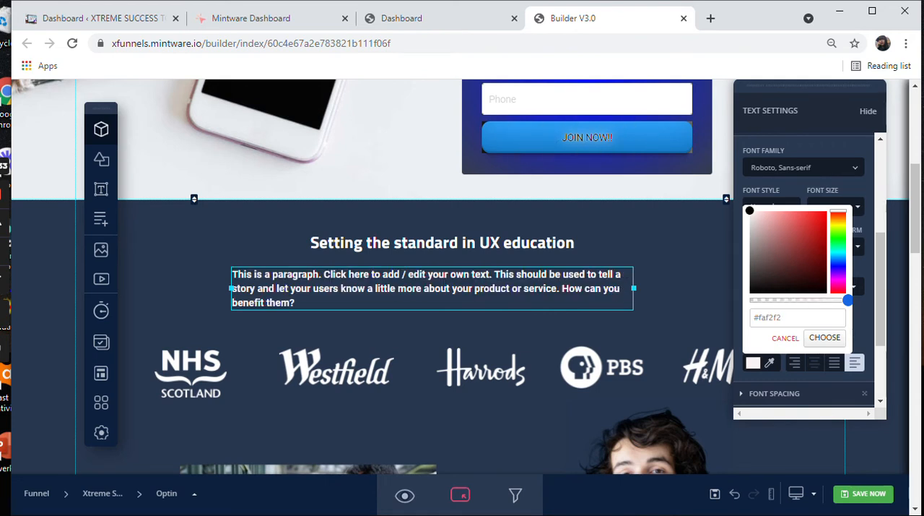
Step: Set the new paragraph's font family to Poppins light and center its text
click(803, 167)
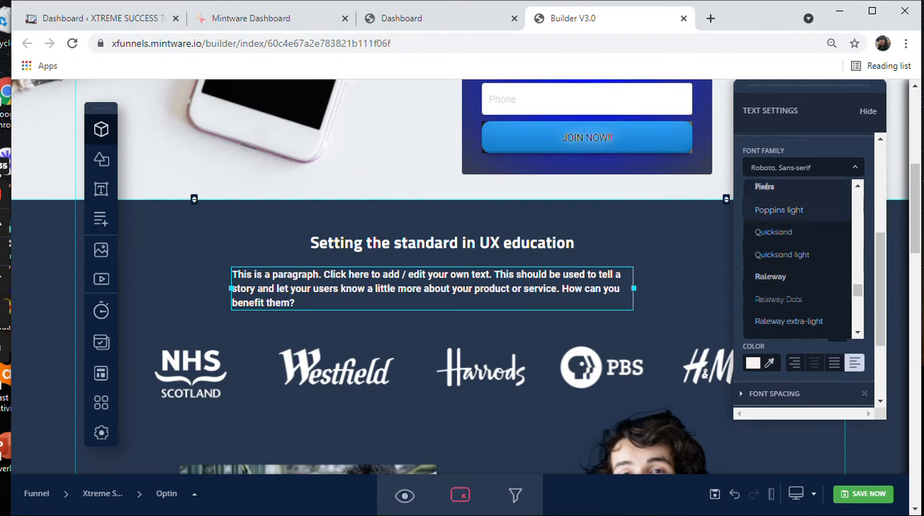
click(780, 210)
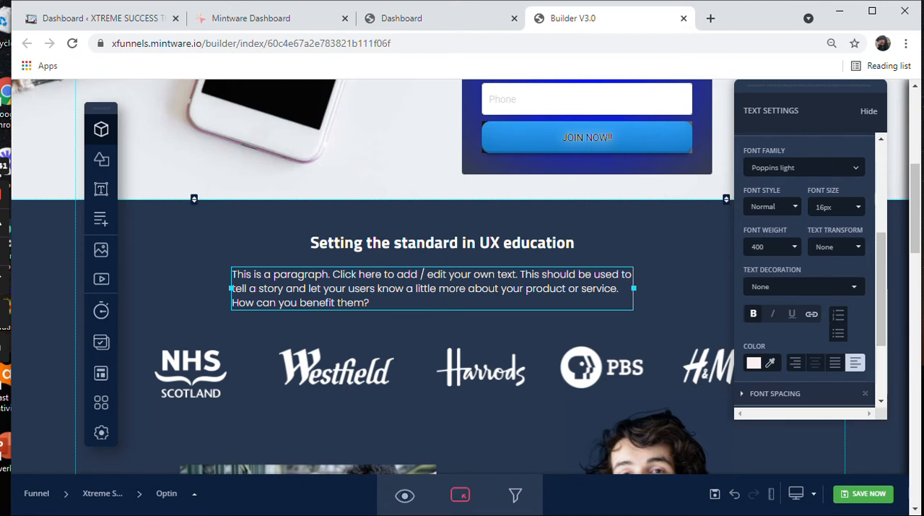
click(816, 362)
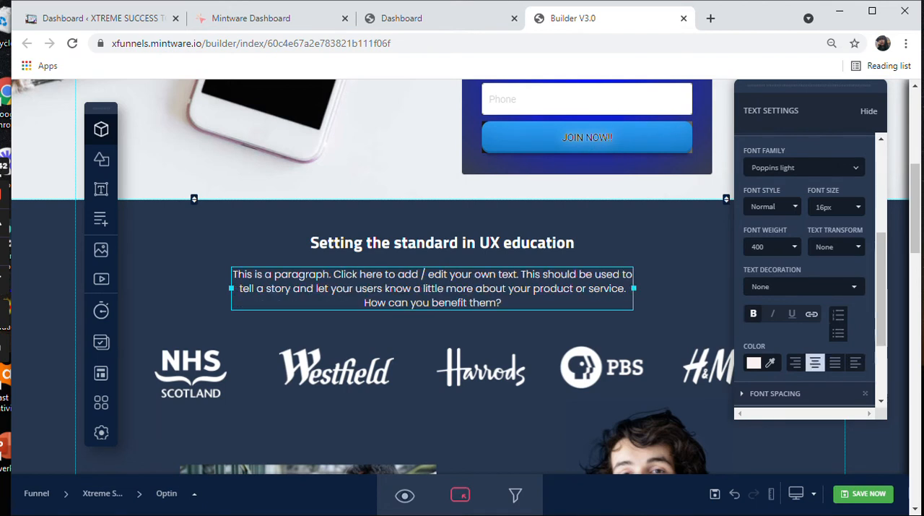
Step: Widen the new paragraph so its text fits on two lines, and reposition it centered beneath the heading
drag(634, 288, 712, 288)
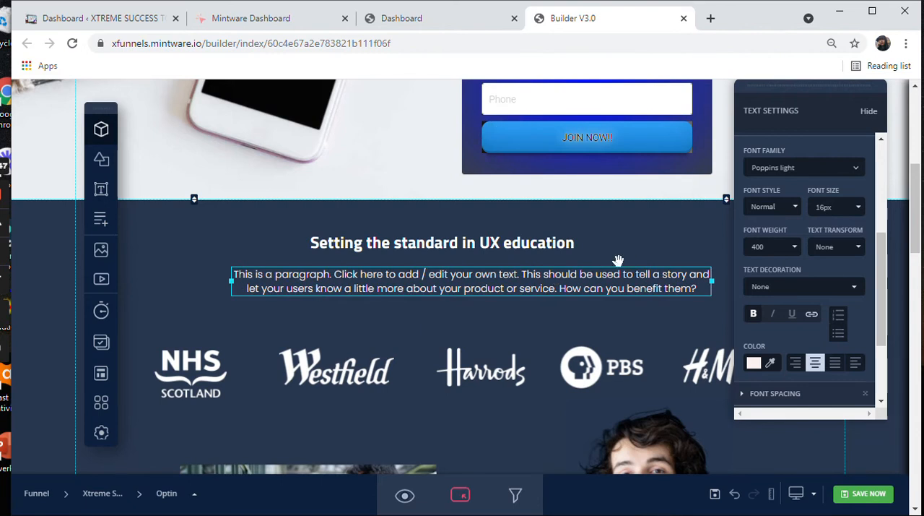
drag(571, 277, 577, 278)
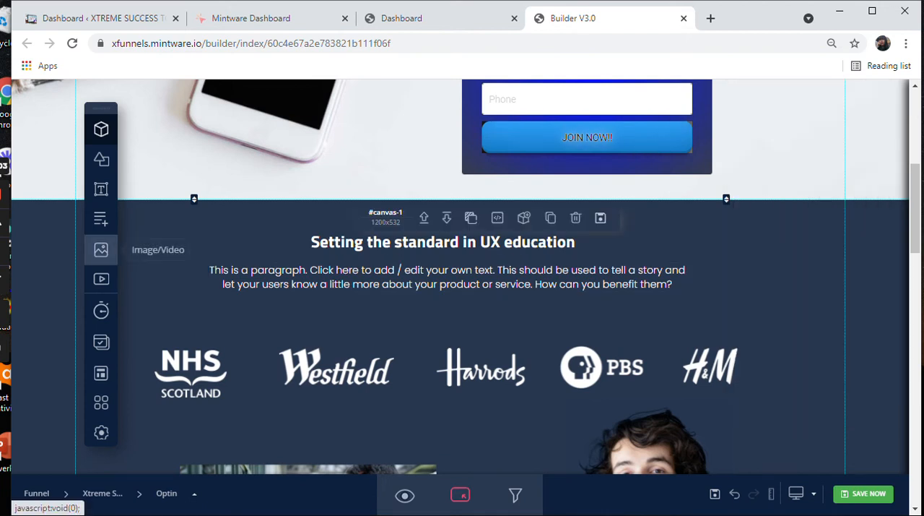
Step: Start replacing the image of the man pointing beside the team photo, and browse to the Downloads folder for an upload
scroll(462, 289, down, 2)
scroll(626, 325, down, 2)
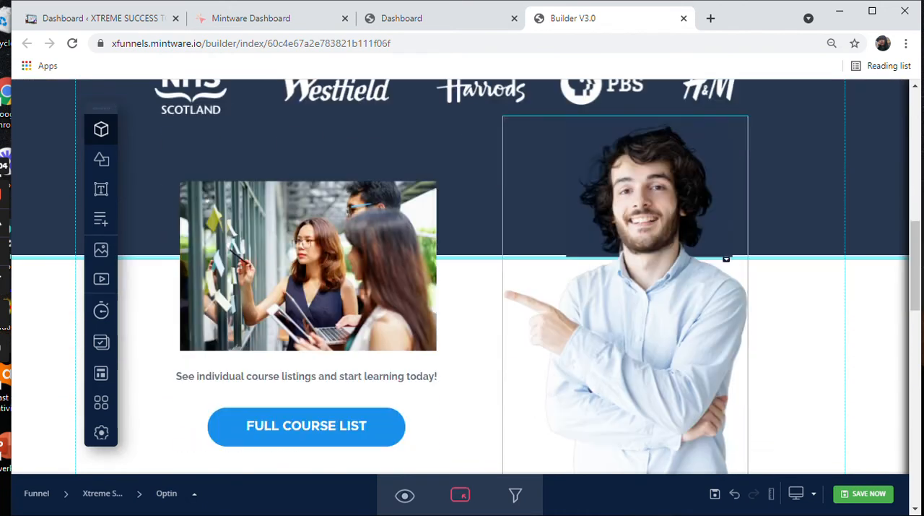
click(636, 288)
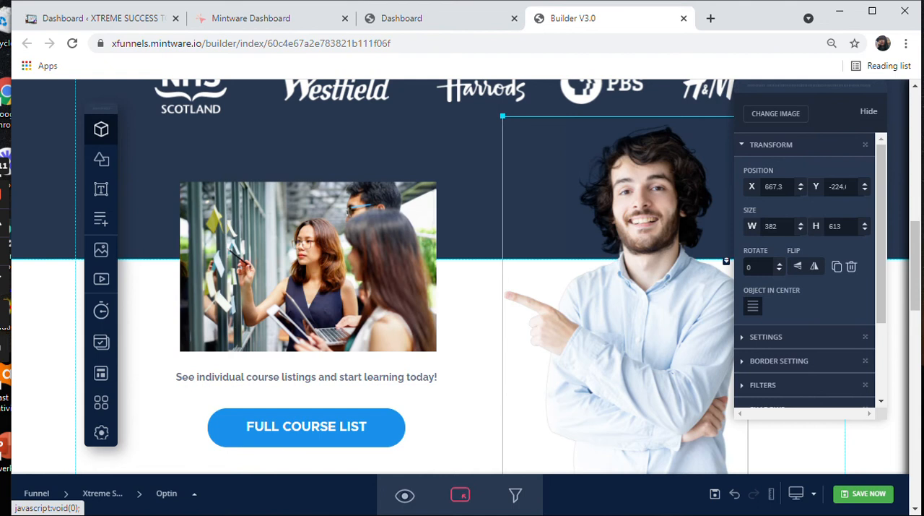
click(775, 113)
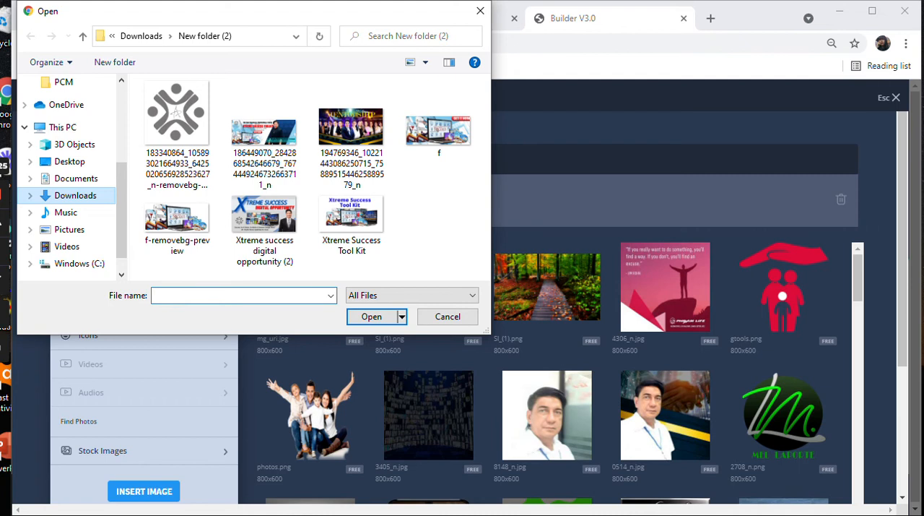
click(75, 196)
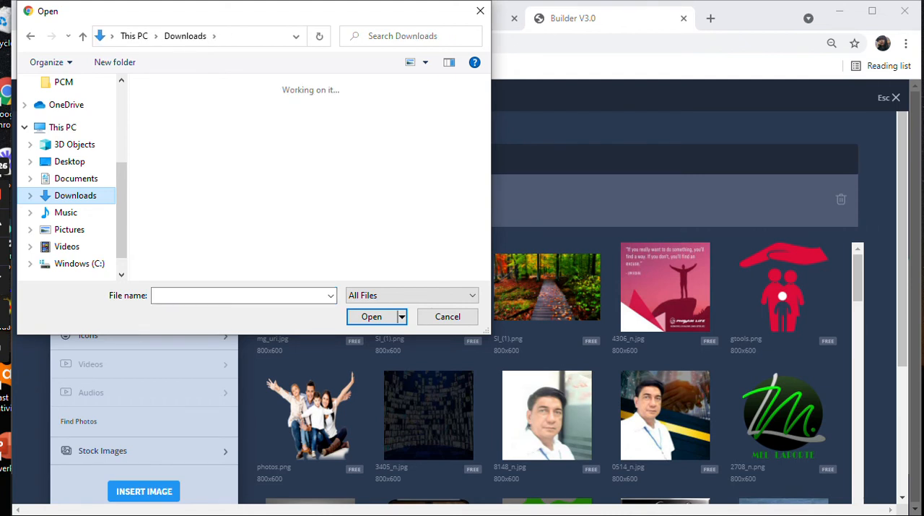
Step: Find the background-free photo of the man in a pinstriped suit in Downloads and upload it as the replacement image
scroll(431, 166, down, 5)
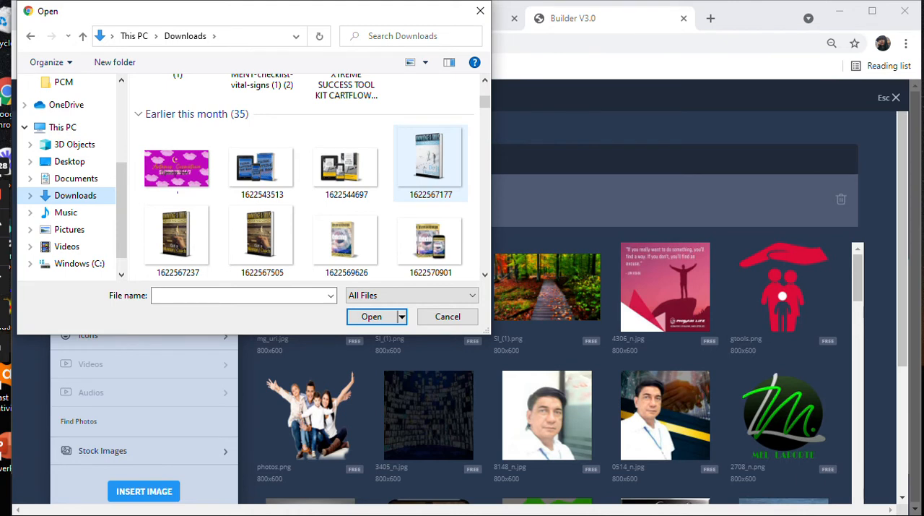
scroll(431, 166, down, 9)
scroll(430, 166, down, 6)
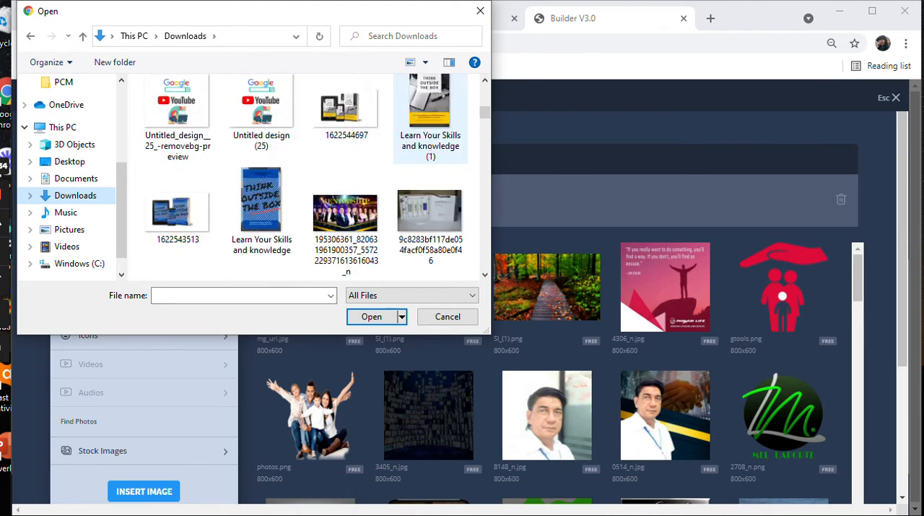
scroll(431, 166, down, 2)
scroll(431, 166, down, 6)
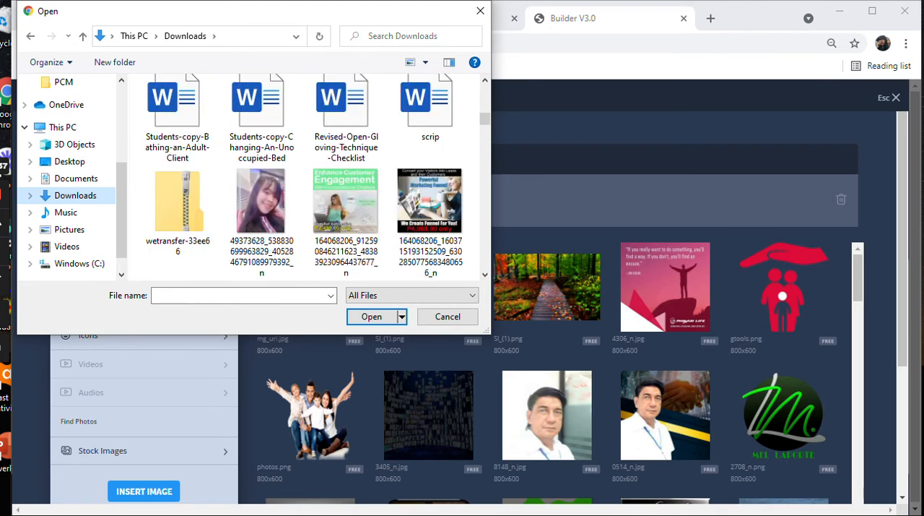
scroll(431, 144, down, 3)
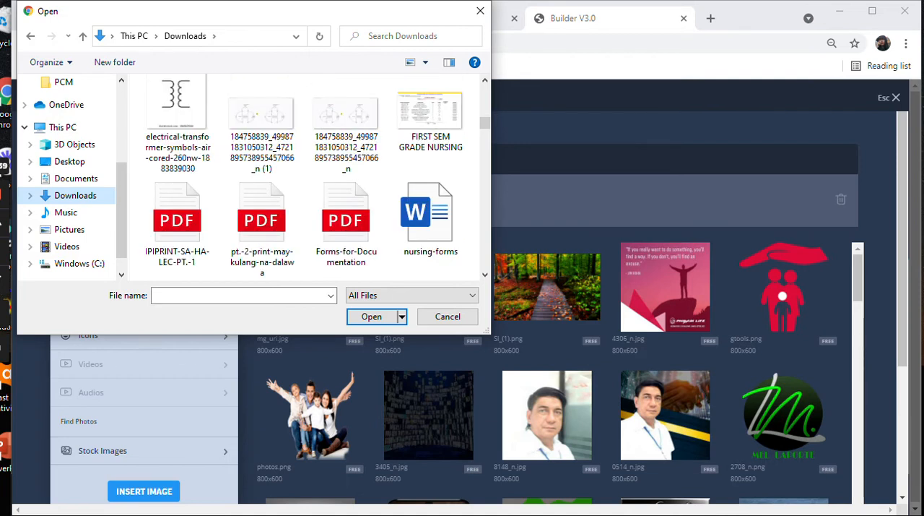
scroll(431, 144, down, 3)
scroll(430, 144, down, 3)
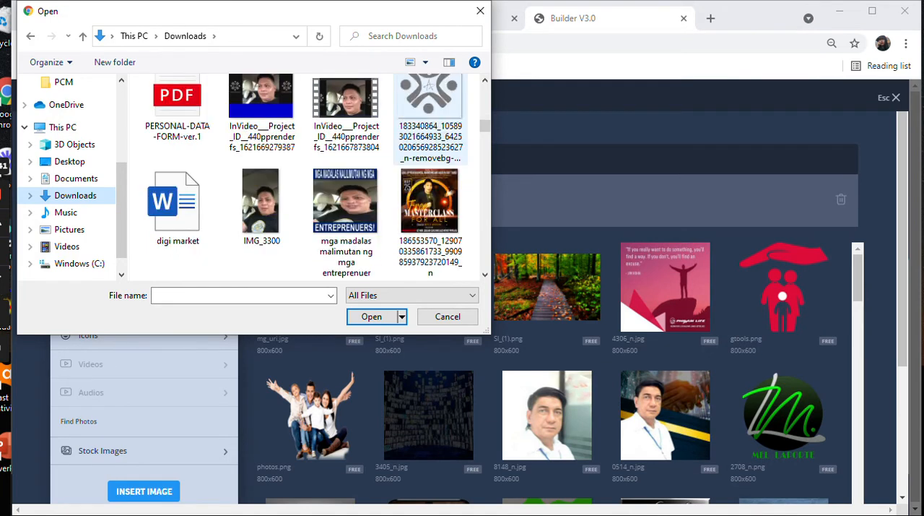
scroll(430, 173, down, 15)
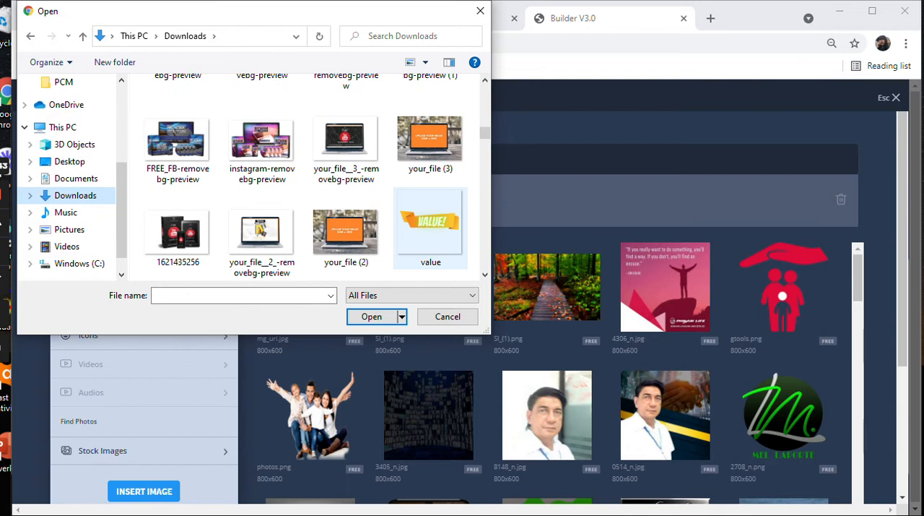
scroll(431, 224, down, 15)
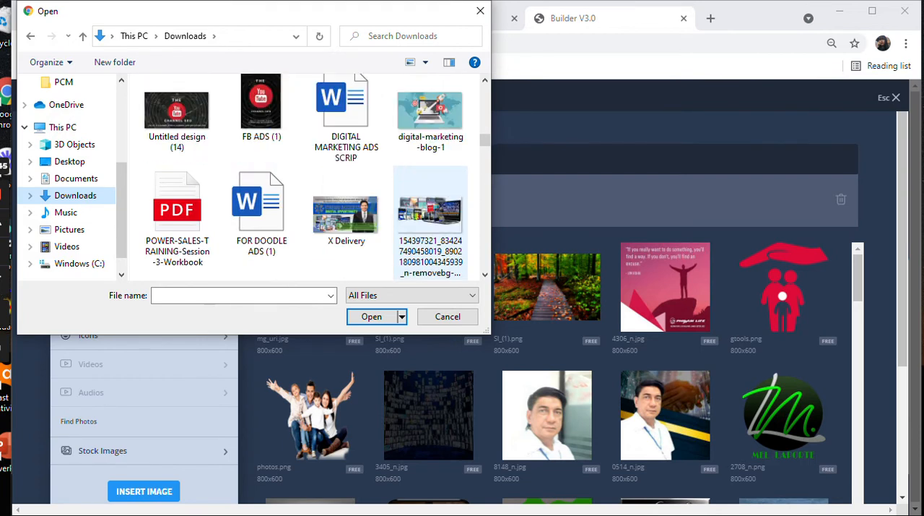
scroll(431, 216, down, 6)
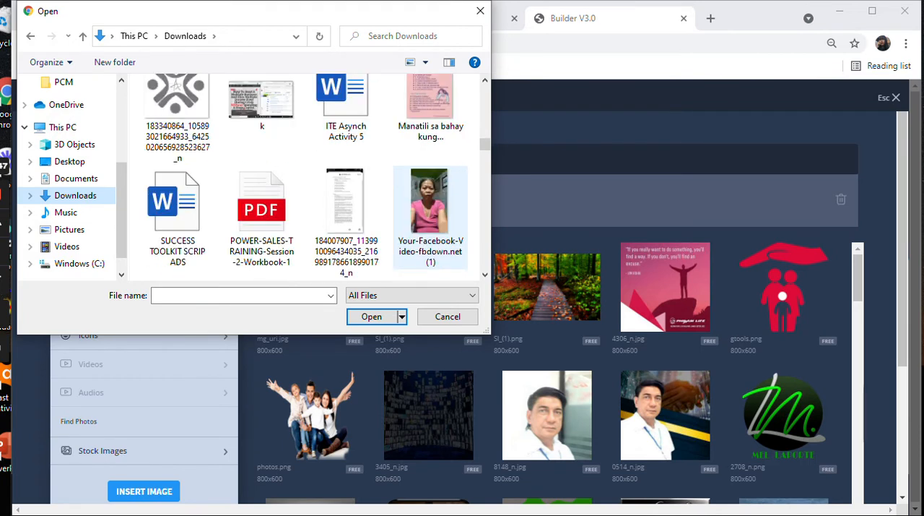
scroll(431, 217, down, 12)
scroll(430, 217, down, 12)
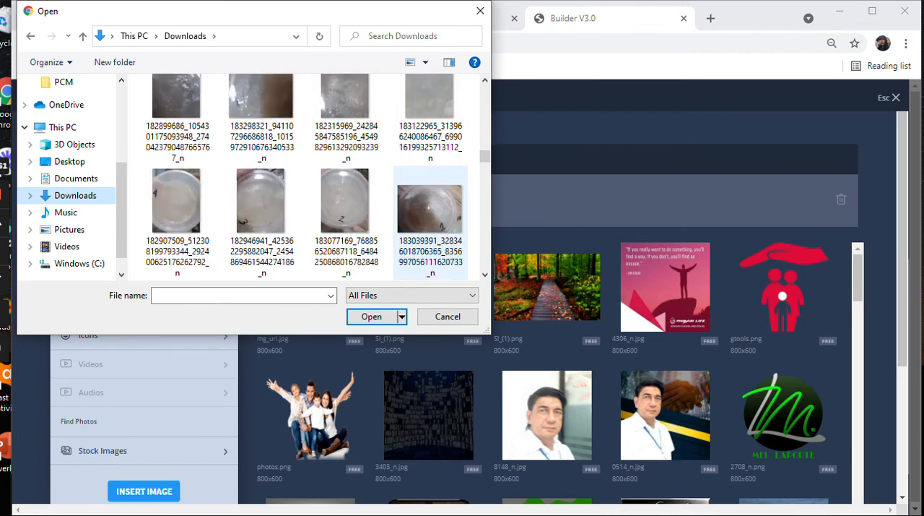
scroll(430, 216, down, 9)
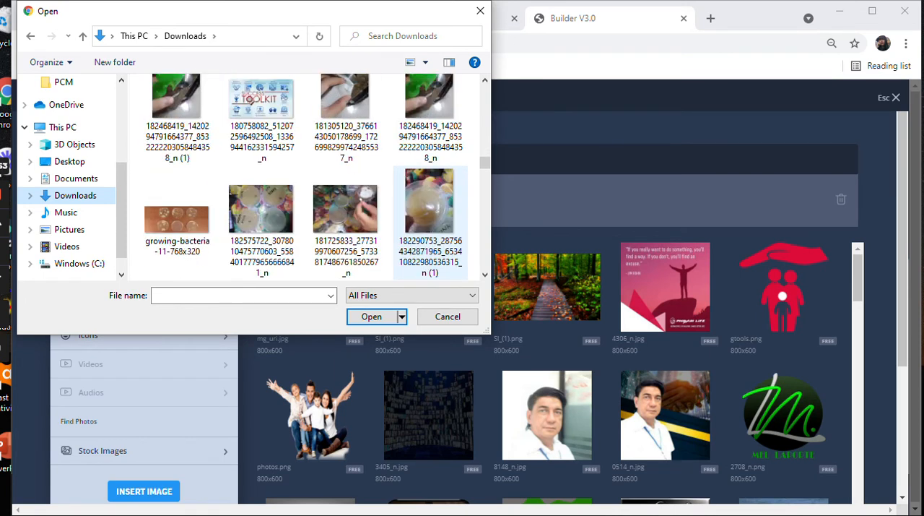
scroll(431, 217, down, 6)
scroll(430, 217, down, 7)
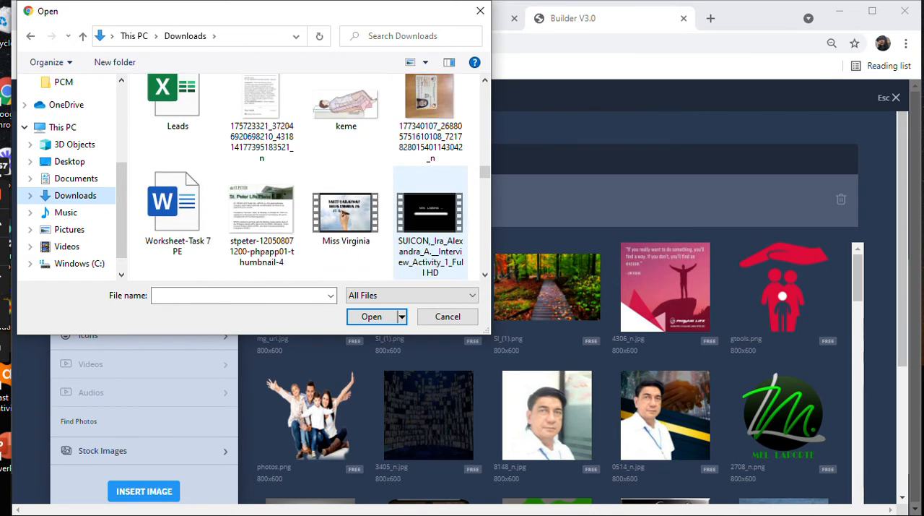
scroll(430, 217, down, 6)
scroll(430, 152, down, 2)
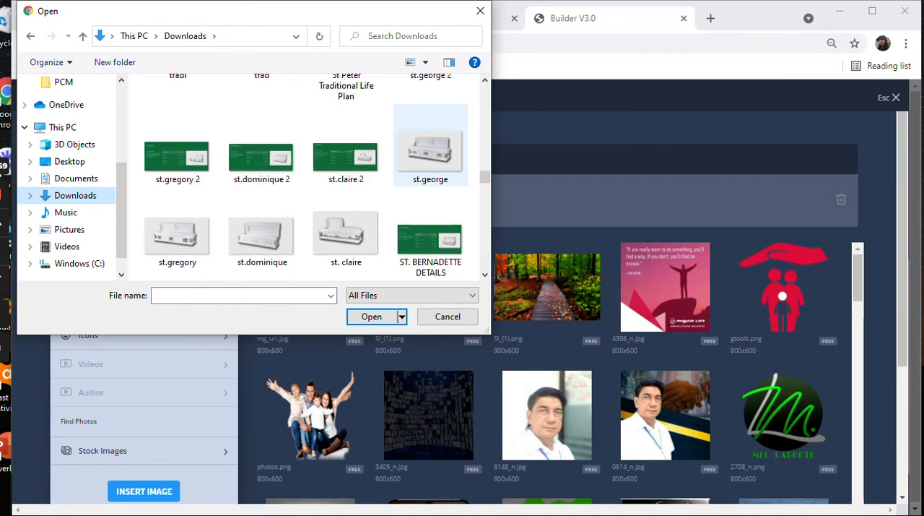
scroll(430, 177, down, 8)
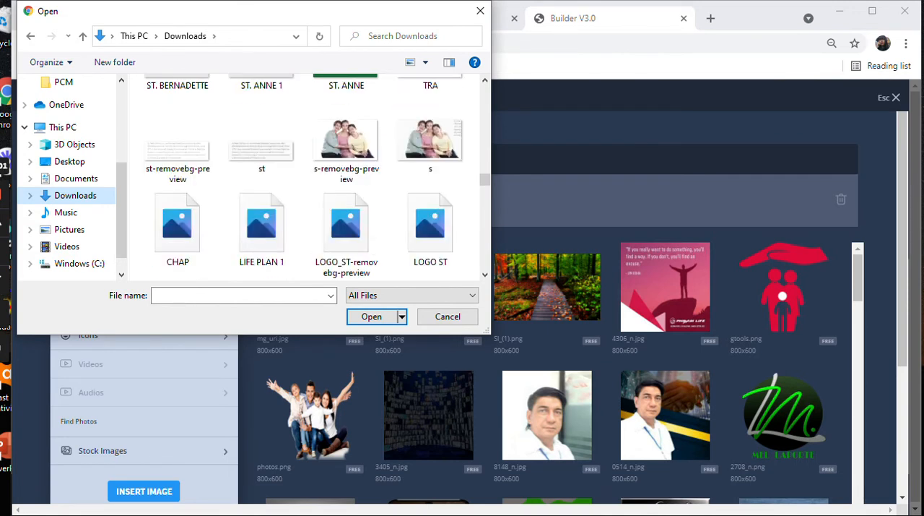
scroll(430, 213, down, 10)
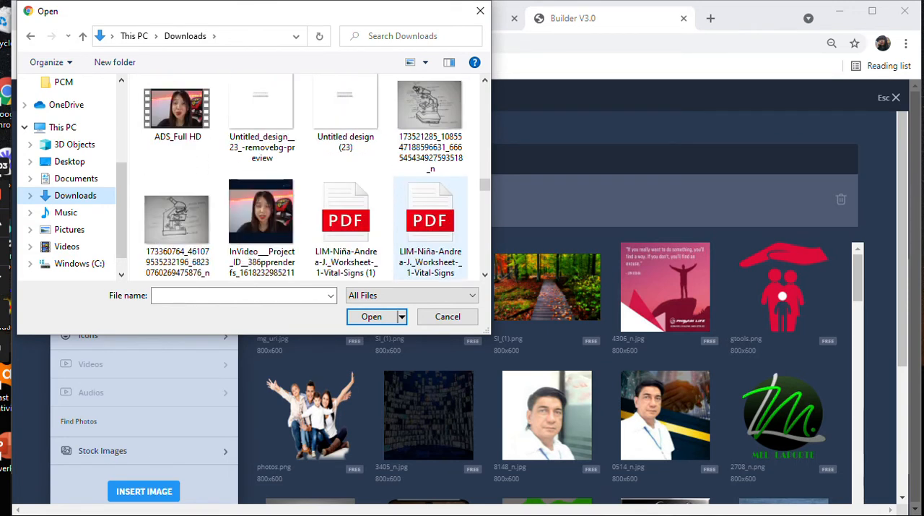
scroll(430, 217, down, 3)
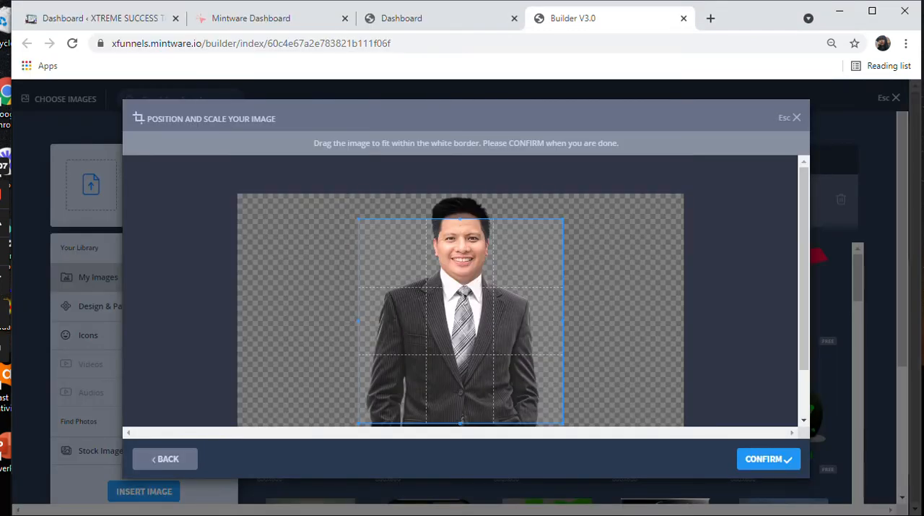
Step: Frame the suited man from the top of his hair to the photo's lower edge, and confirm the crop
drag(461, 321, 459, 295)
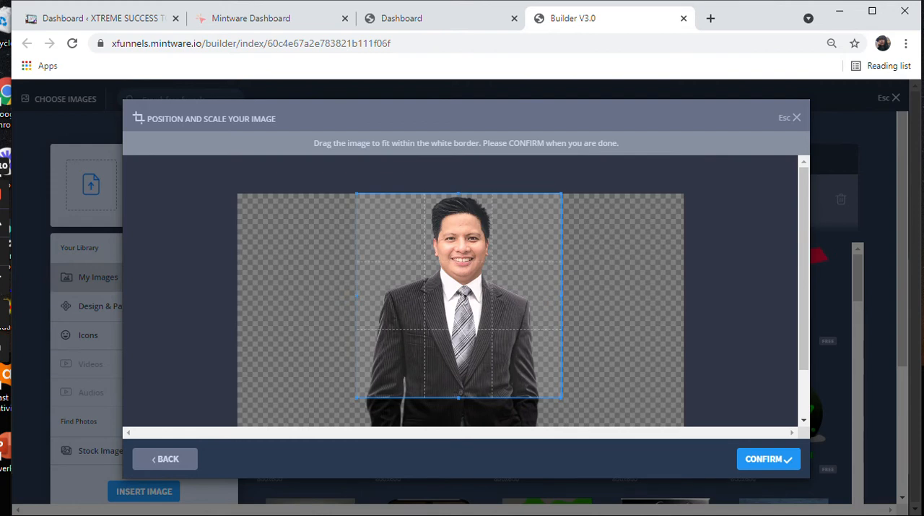
drag(459, 397, 458, 445)
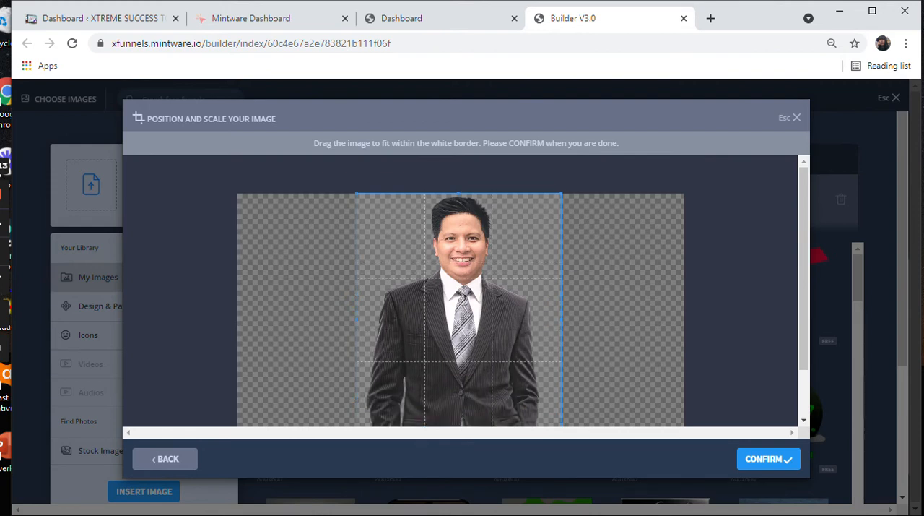
scroll(461, 289, down, 2)
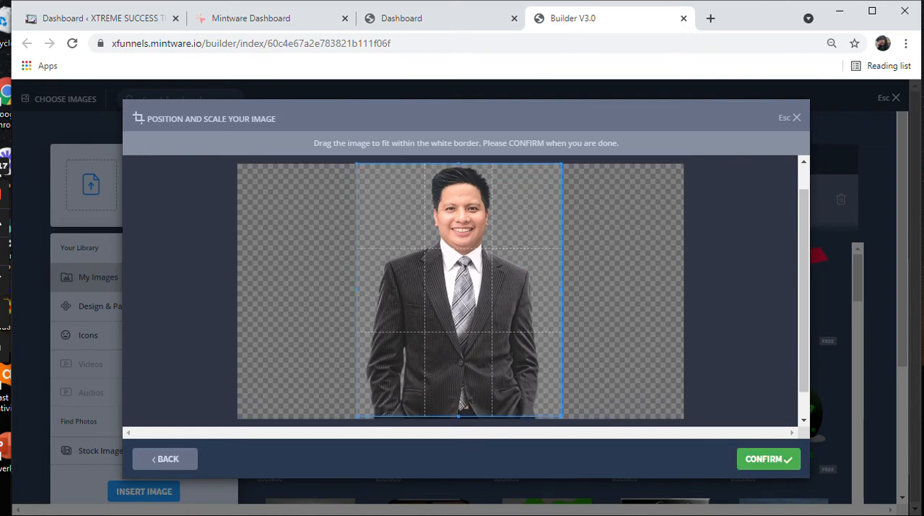
click(769, 459)
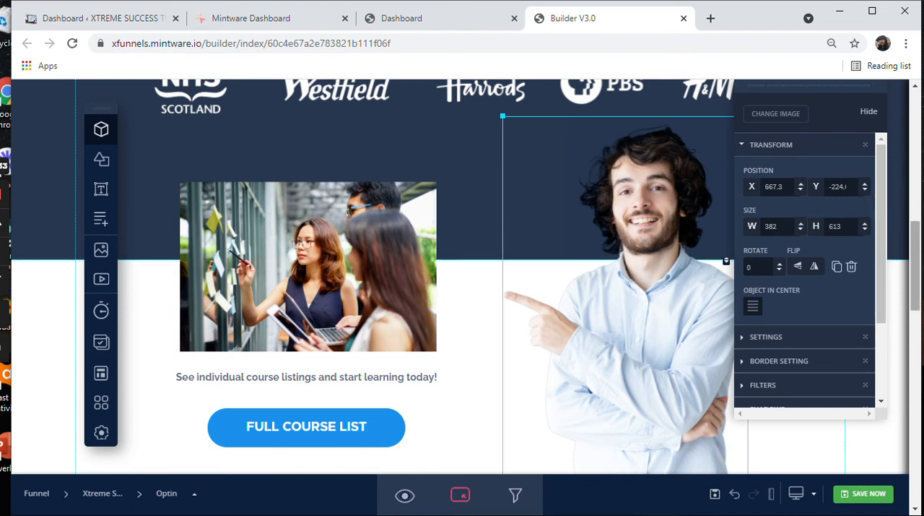
Step: Enlarge the suited man's image to about 463 by 573 px and place it just above the purple section
scroll(463, 277, down, 2)
scroll(463, 277, up, 3)
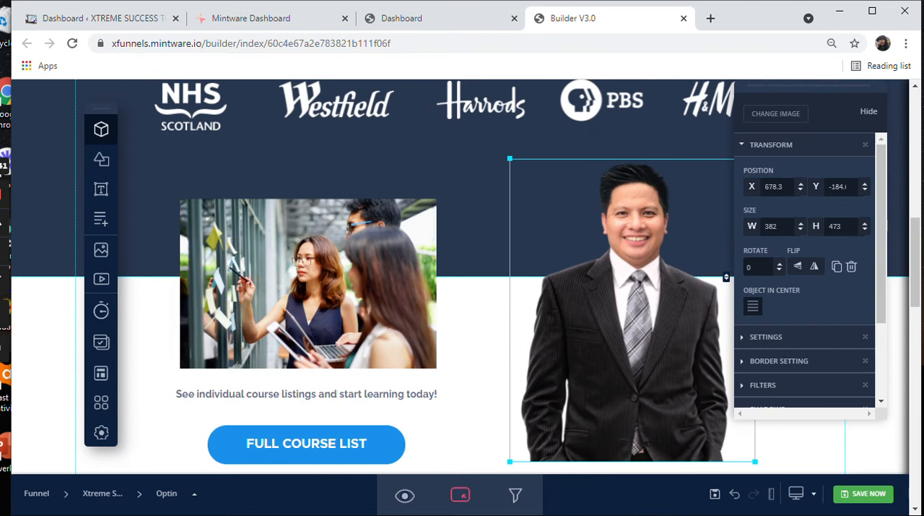
scroll(462, 275, down, 2)
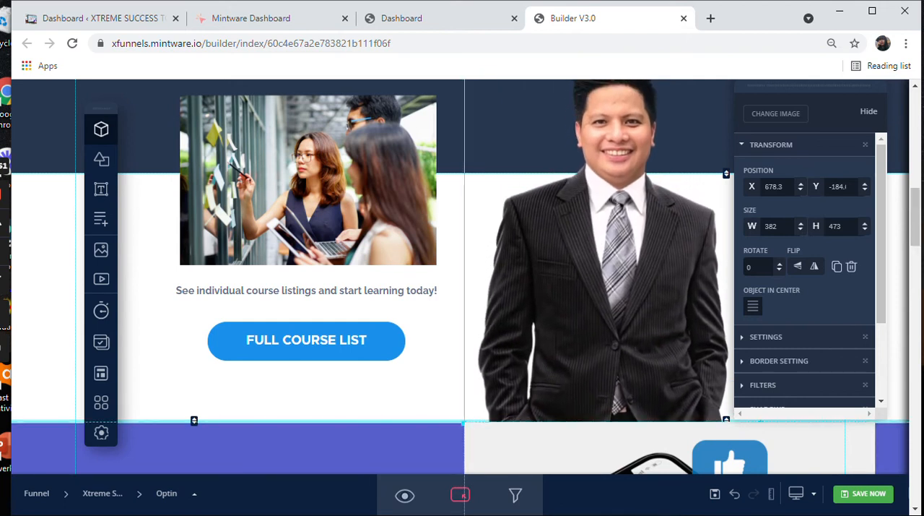
drag(463, 418, 465, 417)
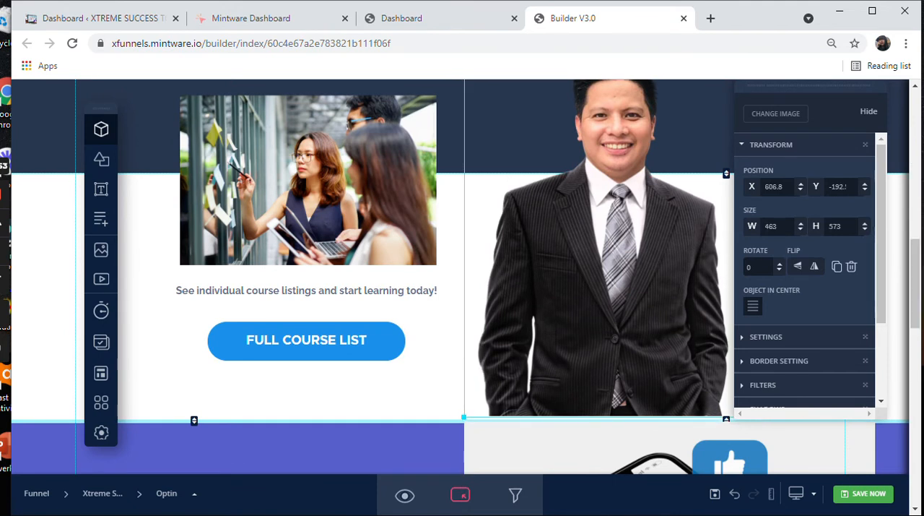
mouse_move(915, 284)
mouse_down()
mouse_move(915, 255)
mouse_move(915, 278)
mouse_up()
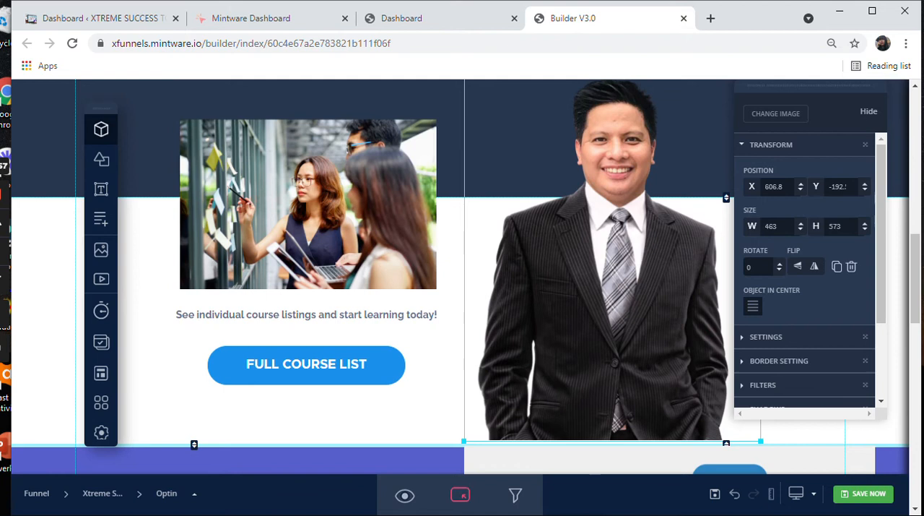
click(898, 310)
drag(915, 279, 915, 299)
Step: Add a new image by uploading "Xtreme success digital opportunity (2)" from New folder (2) in Downloads
click(317, 145)
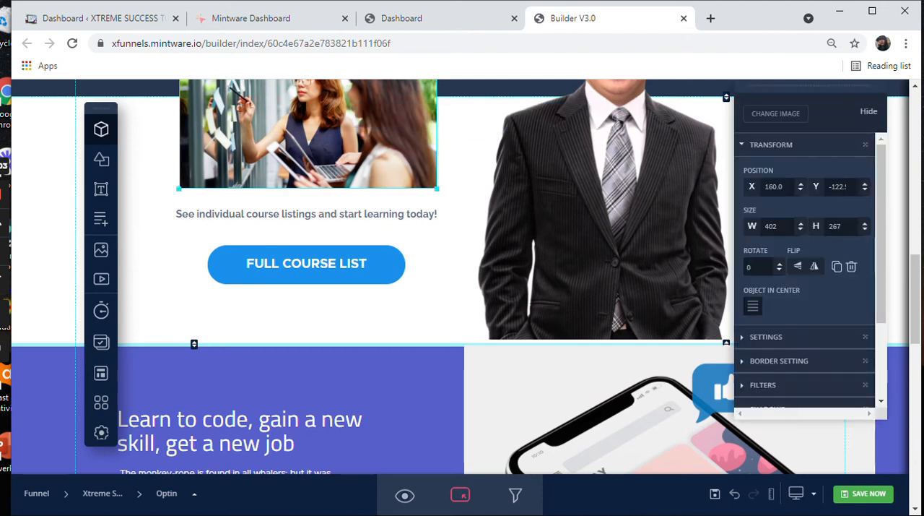
scroll(460, 277, up, 1)
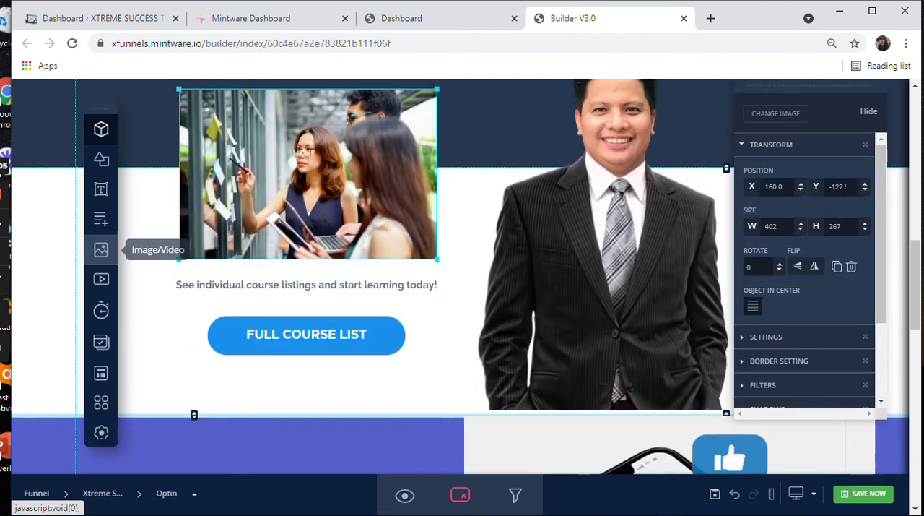
click(101, 249)
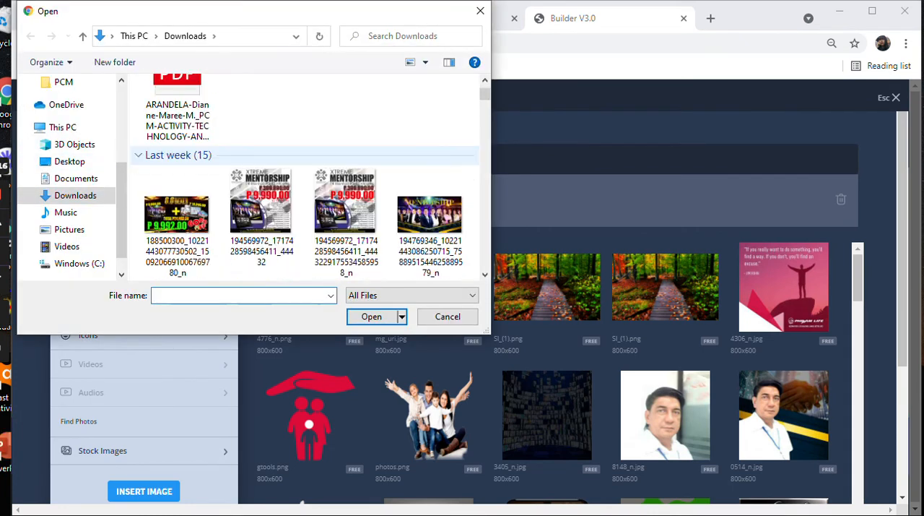
scroll(346, 209, down, 5)
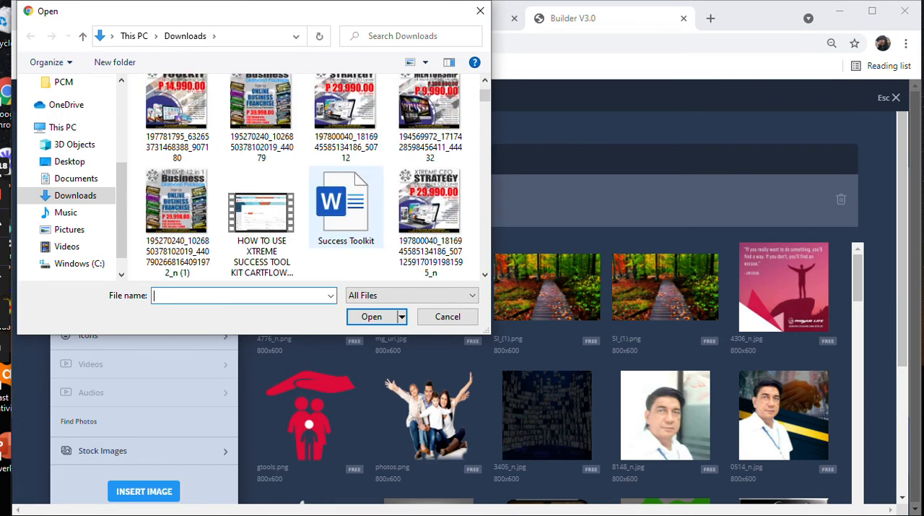
scroll(346, 180, down, 5)
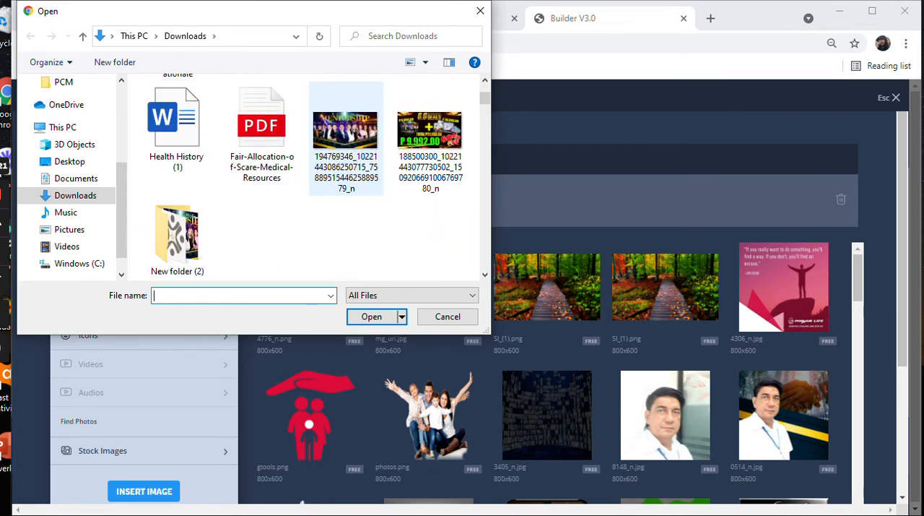
double_click(177, 238)
click(262, 241)
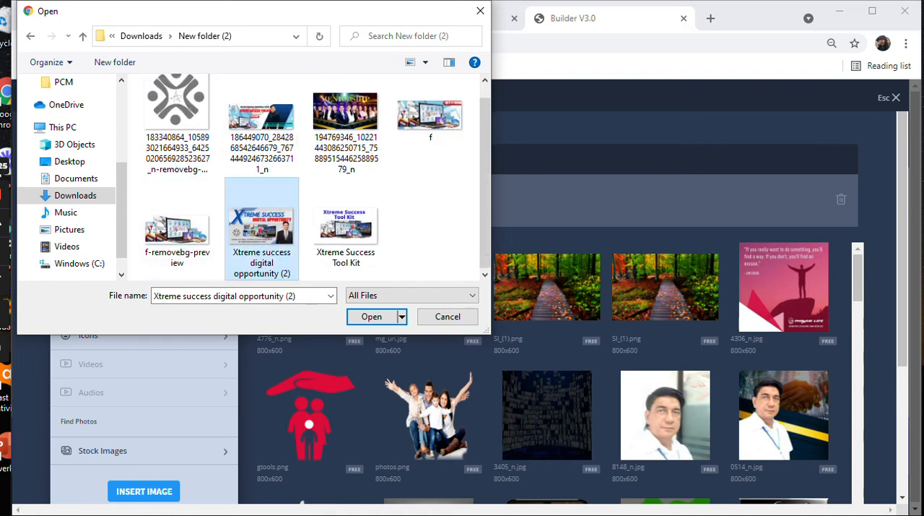
click(371, 316)
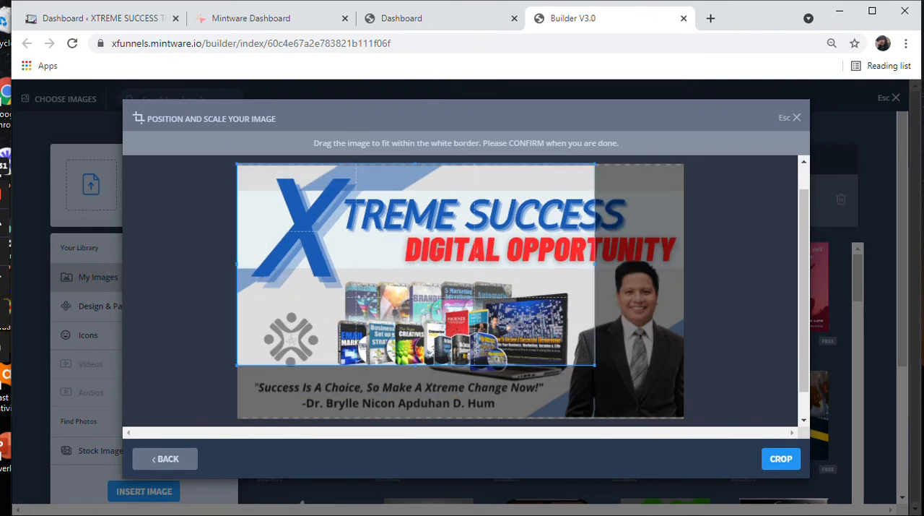
Step: Frame nearly the entire Xtreme Success Digital Opportunity banner, from its title to the quote at its lower edge, and confirm the crop
drag(595, 365, 680, 418)
drag(506, 310, 511, 310)
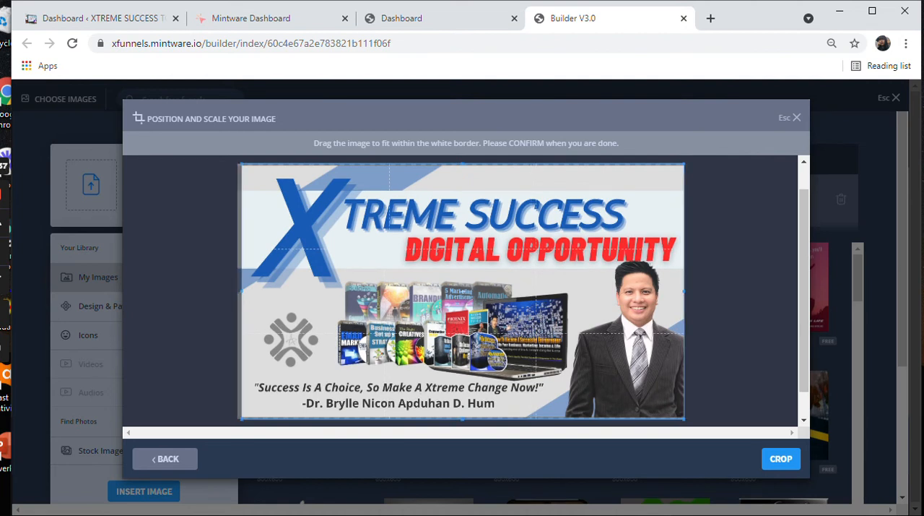
click(781, 459)
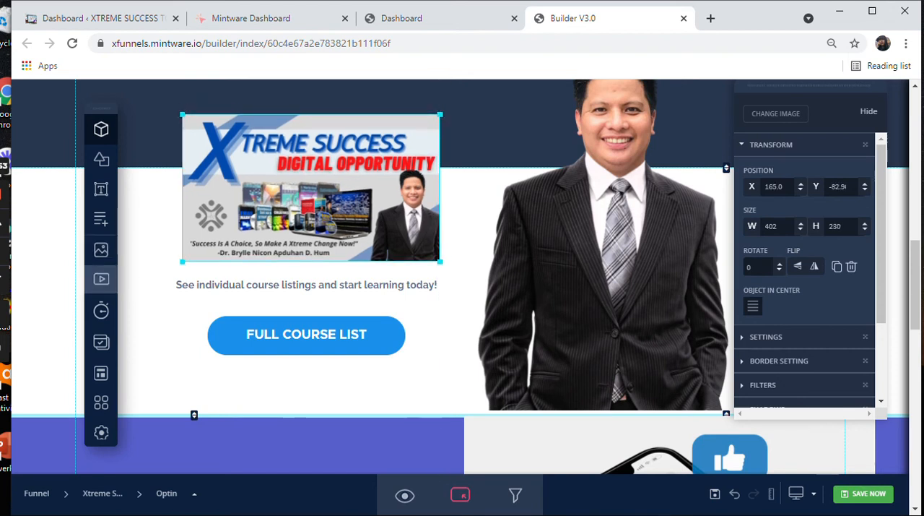
Step: Replace the selected banner with the uploaded "Xtreme Success Tool Kit" image, cropped around its title and product pictures
click(102, 249)
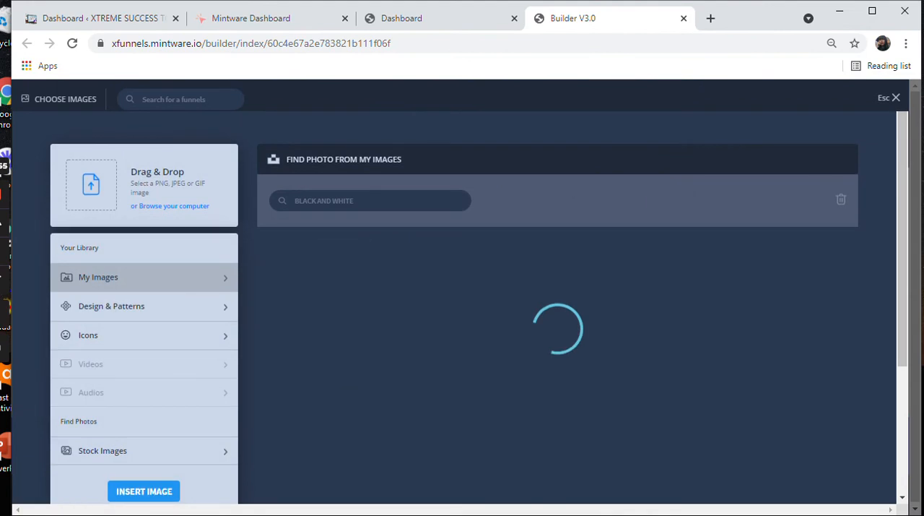
click(428, 287)
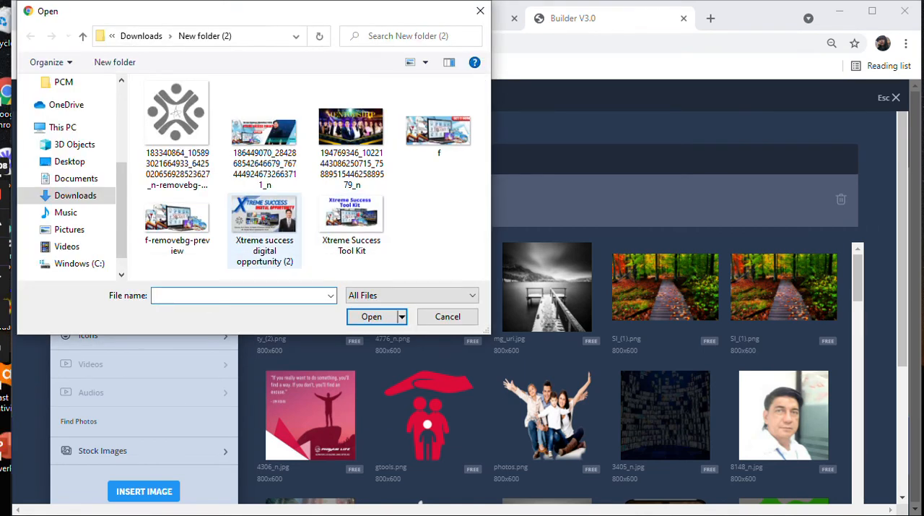
click(352, 226)
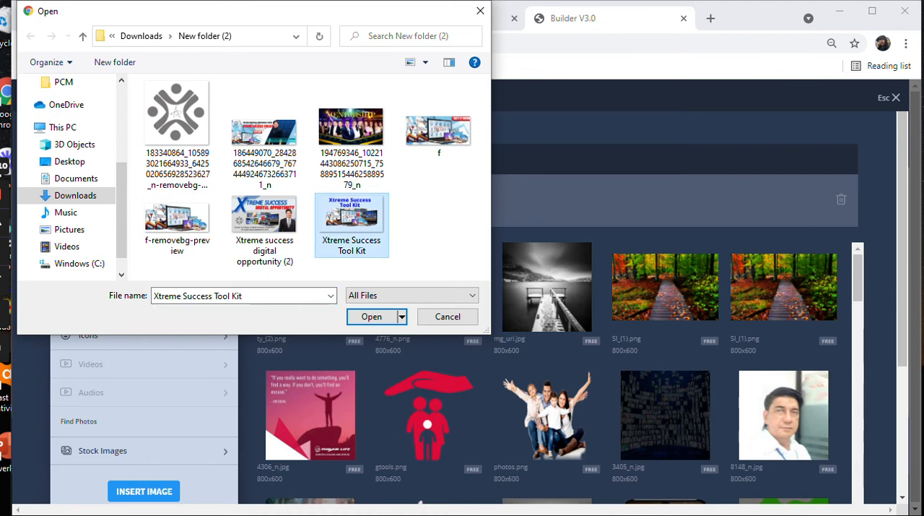
double_click(352, 225)
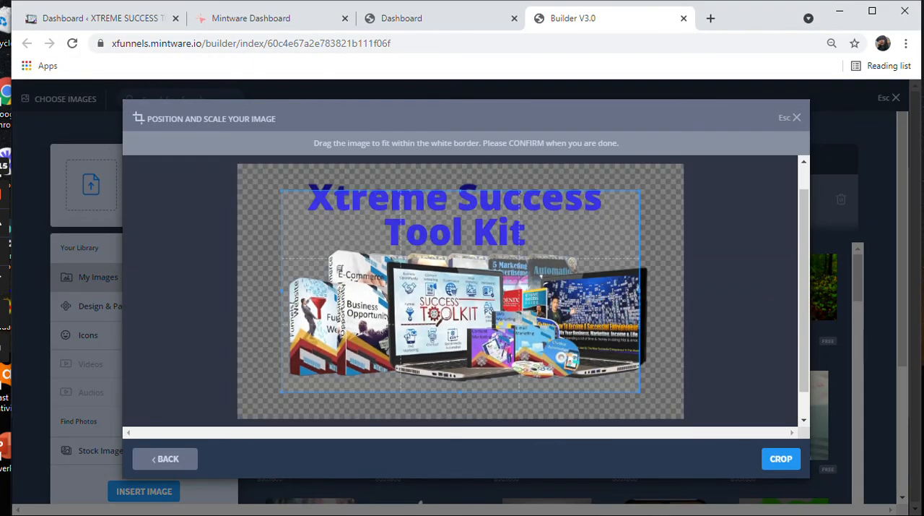
drag(461, 291, 444, 278)
drag(623, 379, 655, 395)
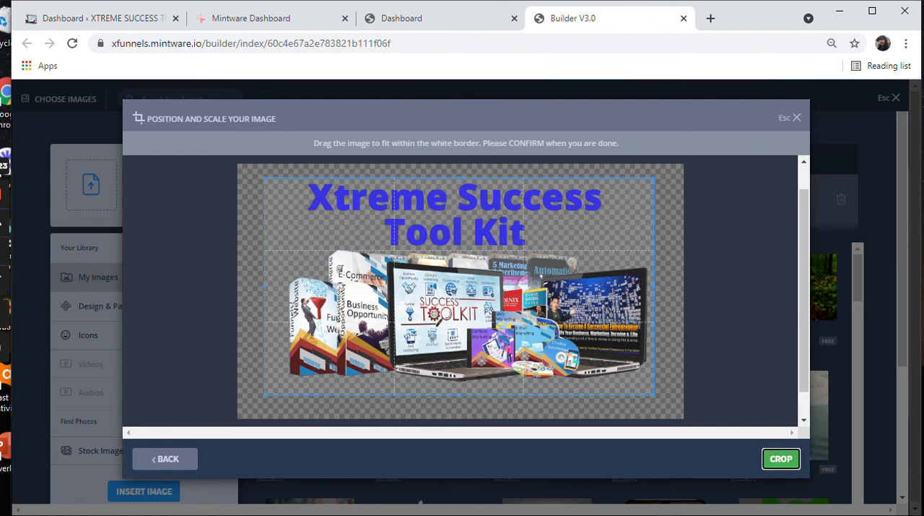
click(781, 459)
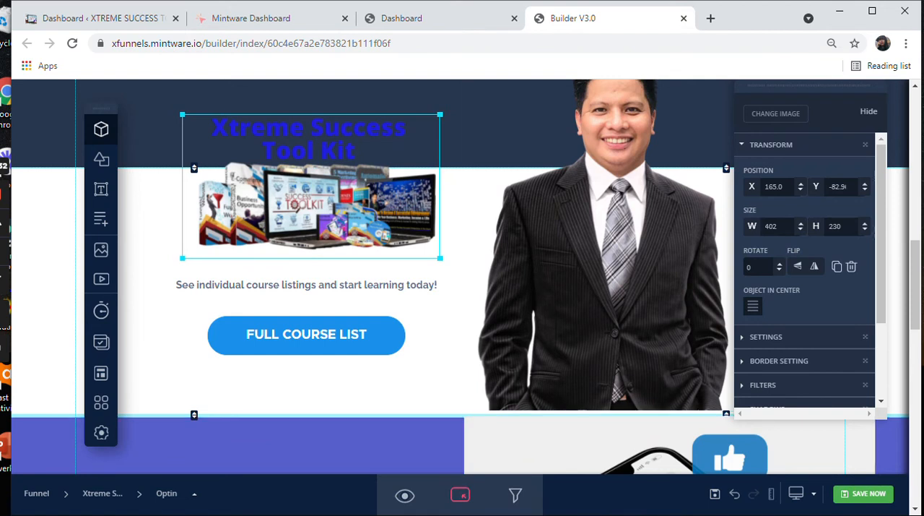
Step: Deselect the Tool Kit picture and add "Xtreme success digital opportunity (2)" as a separate new image, keeping the suggested crop
click(459, 274)
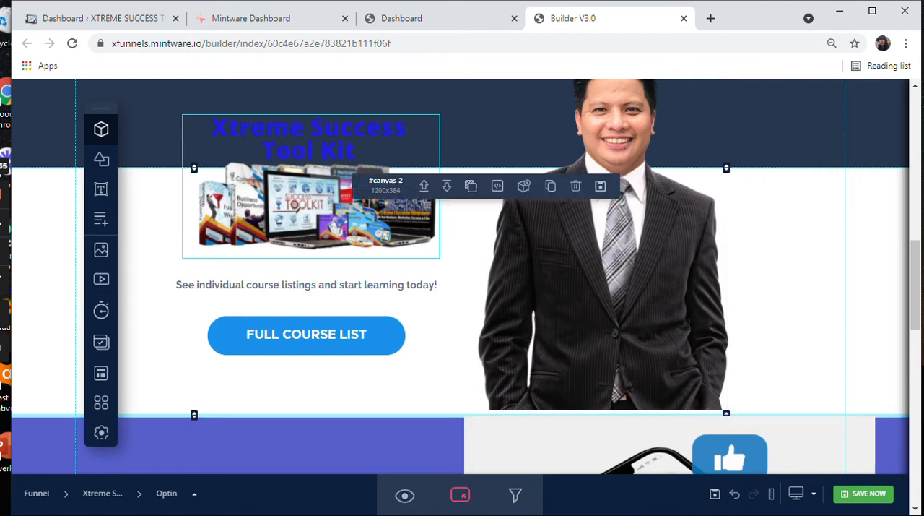
click(309, 205)
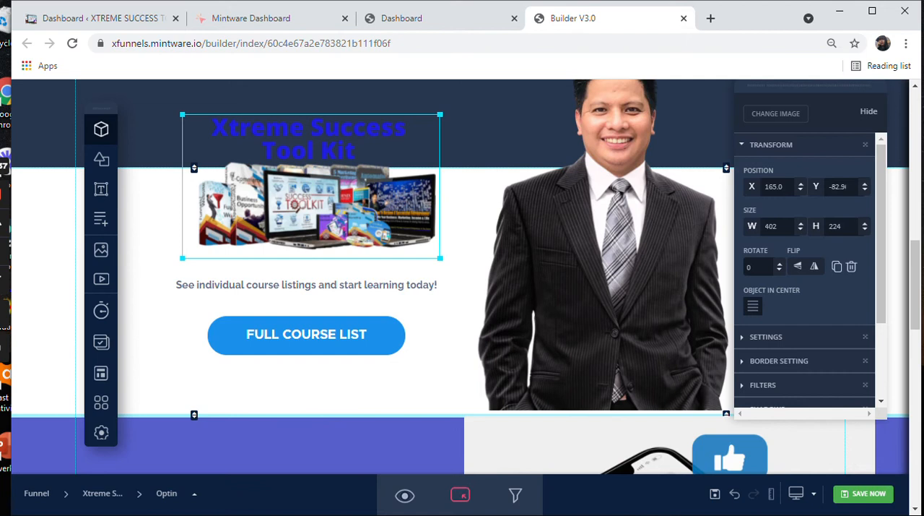
click(459, 276)
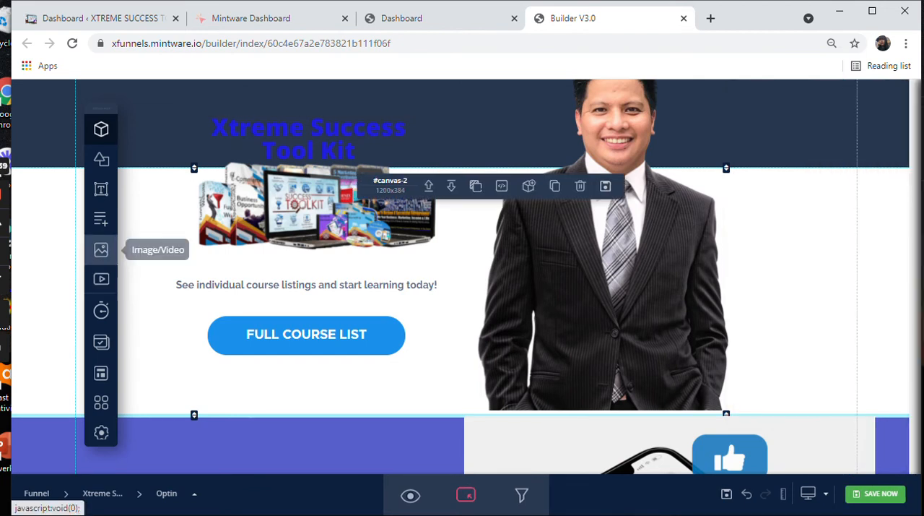
click(101, 249)
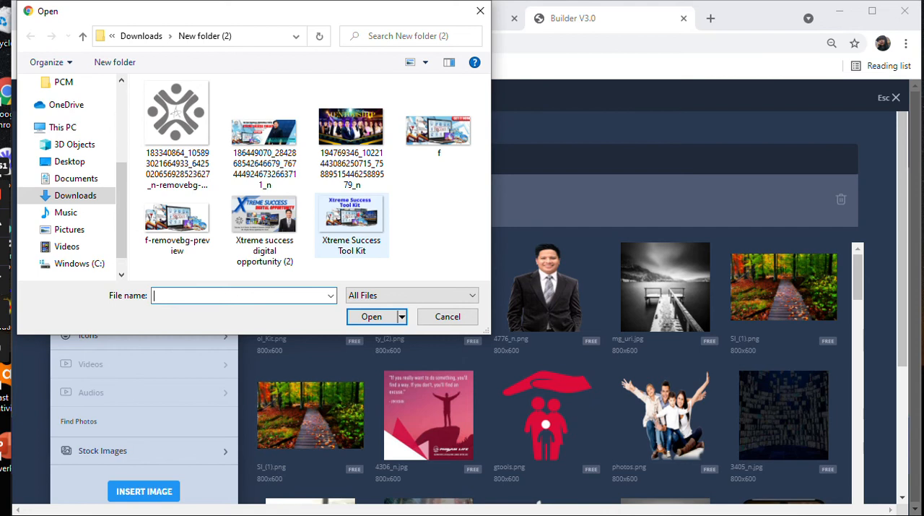
double_click(265, 227)
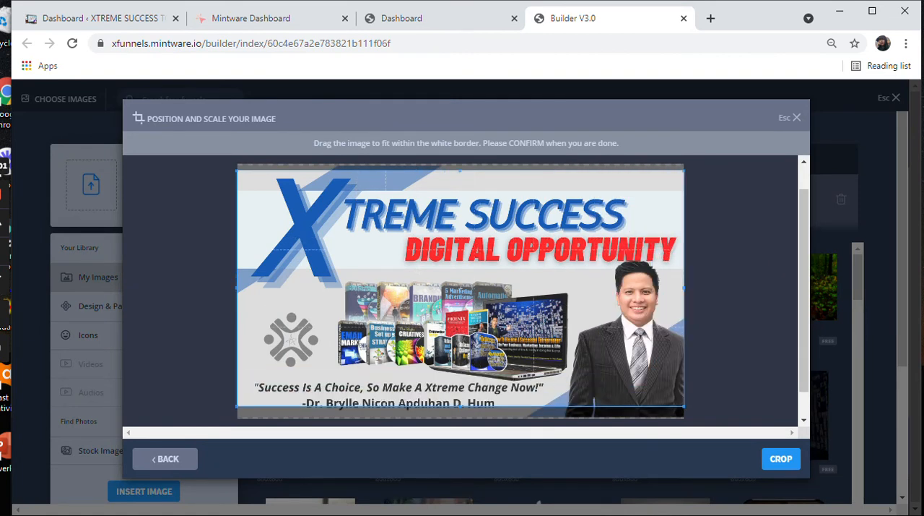
click(781, 459)
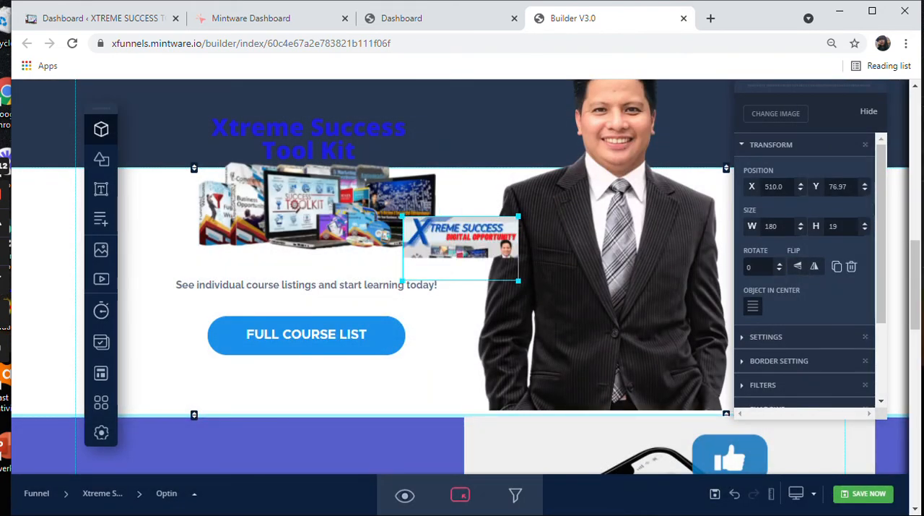
Step: Enlarge the new banner image to show its full artwork and move it clear of most of the Tool Kit picture
drag(460, 248, 333, 156)
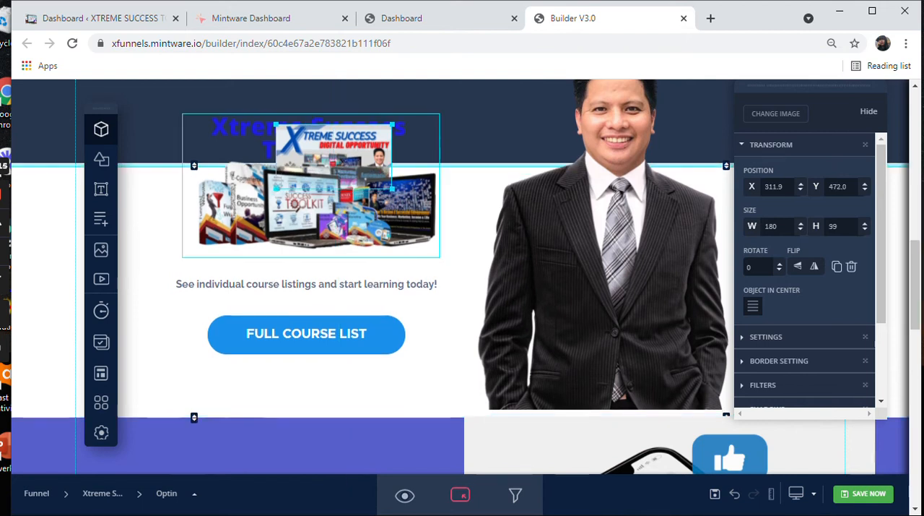
drag(392, 190, 563, 282)
drag(419, 202, 526, 210)
Step: Delete the Tool Kit picture and move the banner into its place above the course listings text
click(296, 205)
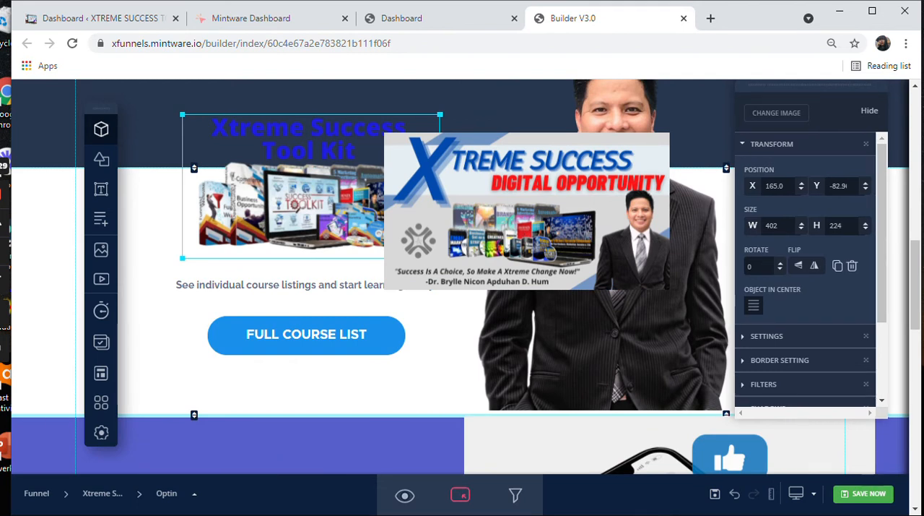
key(Delete)
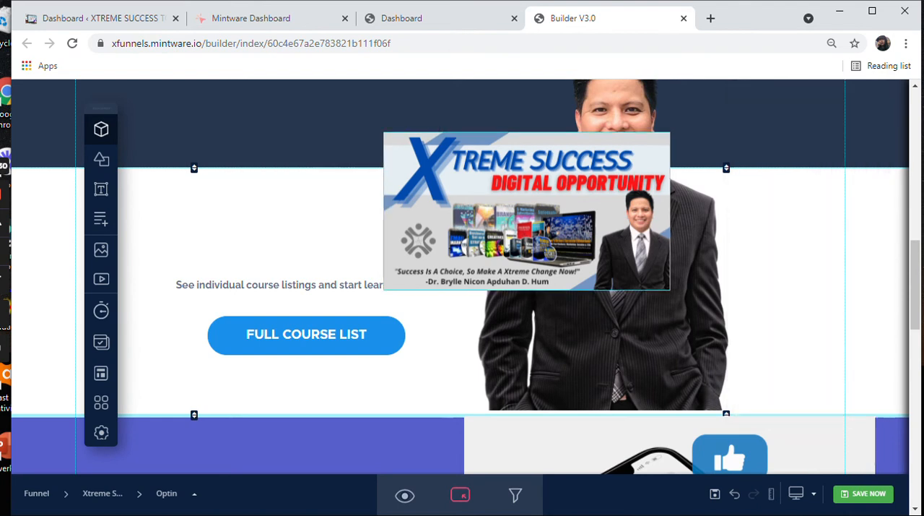
drag(527, 211, 316, 178)
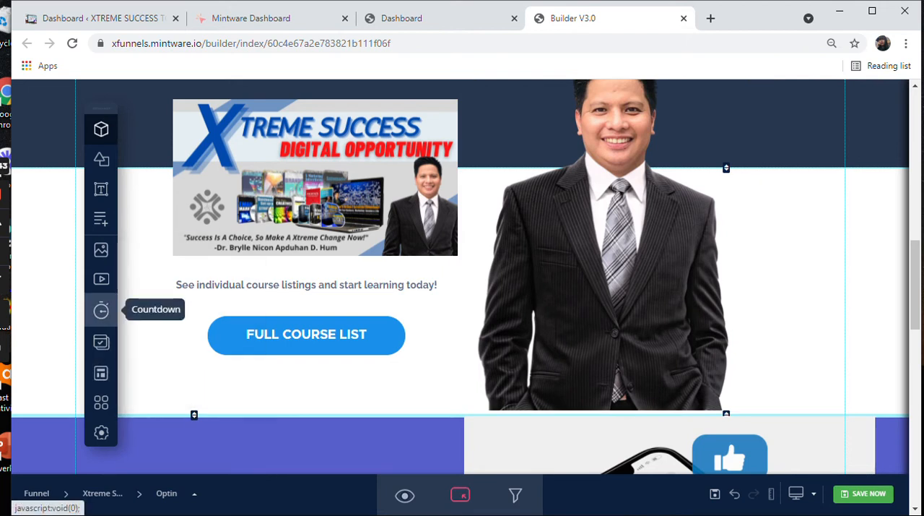
Step: Insert the countdown timer with the purple-to-blue gradient background
click(102, 311)
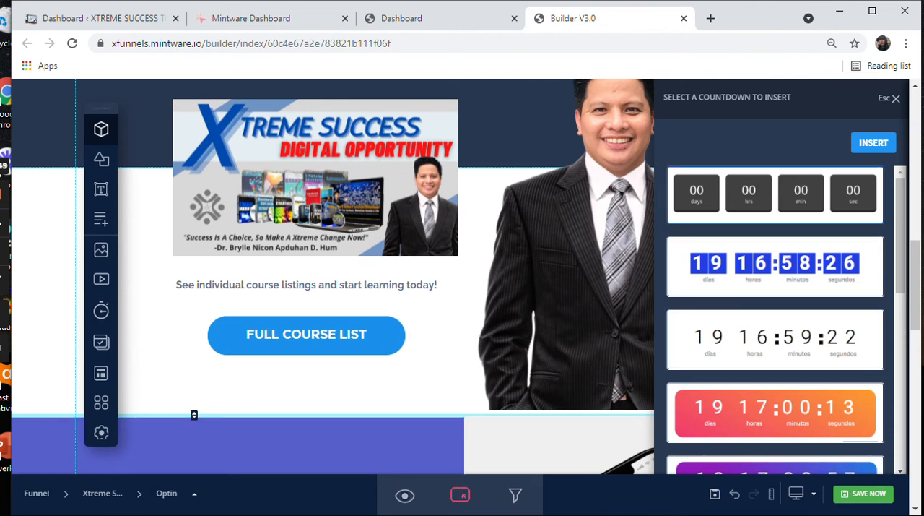
click(776, 195)
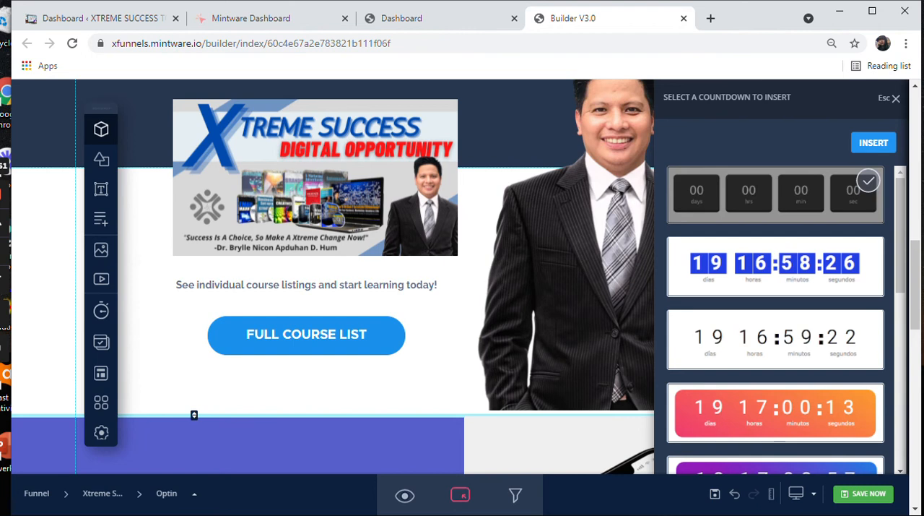
scroll(775, 269, down, 2)
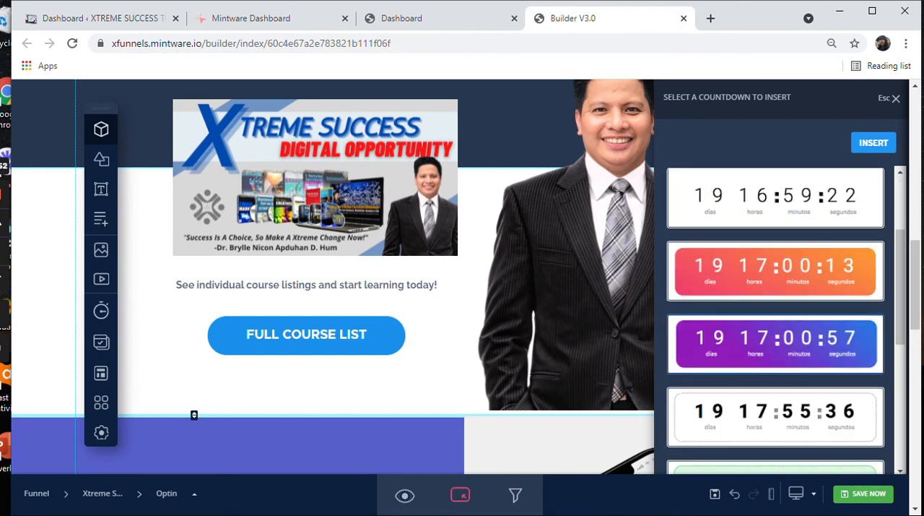
click(775, 344)
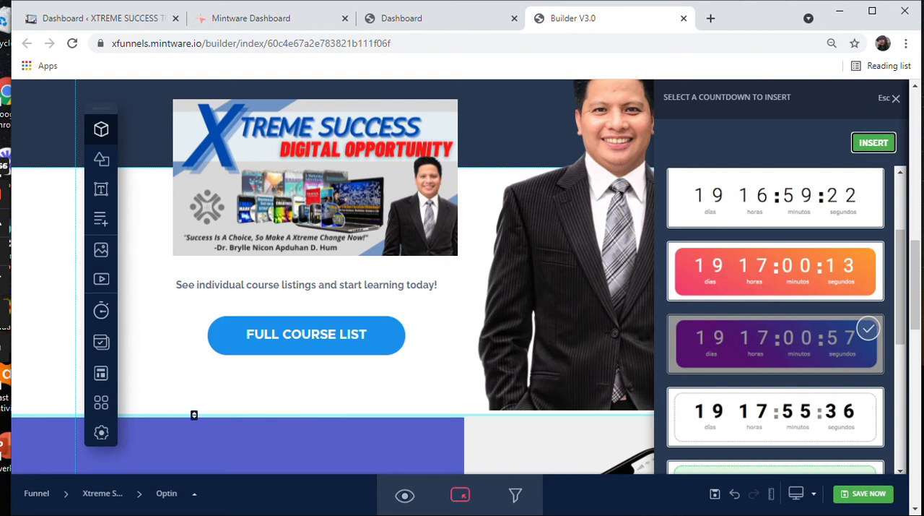
click(874, 142)
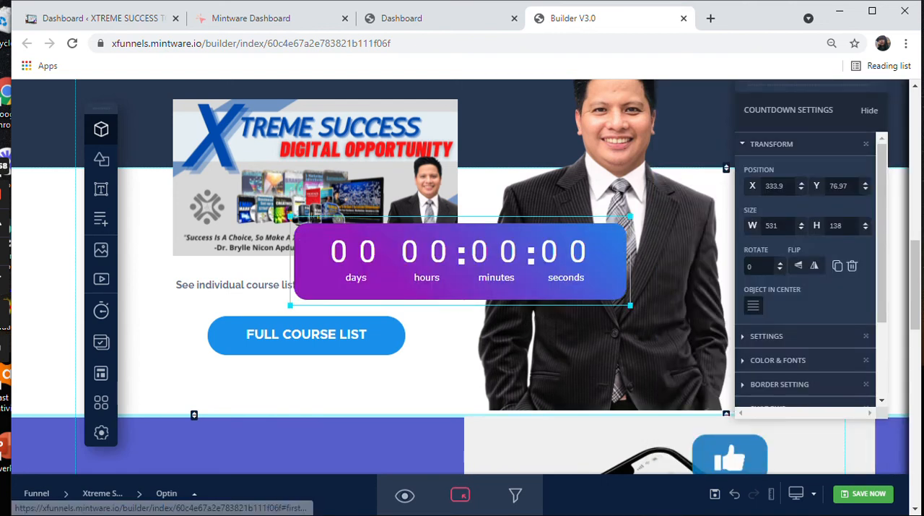
Step: Enlarge the countdown to about 644 by 167 px below the FULL COURSE LIST button, shifting the button and course listings text up
drag(316, 217, 172, 347)
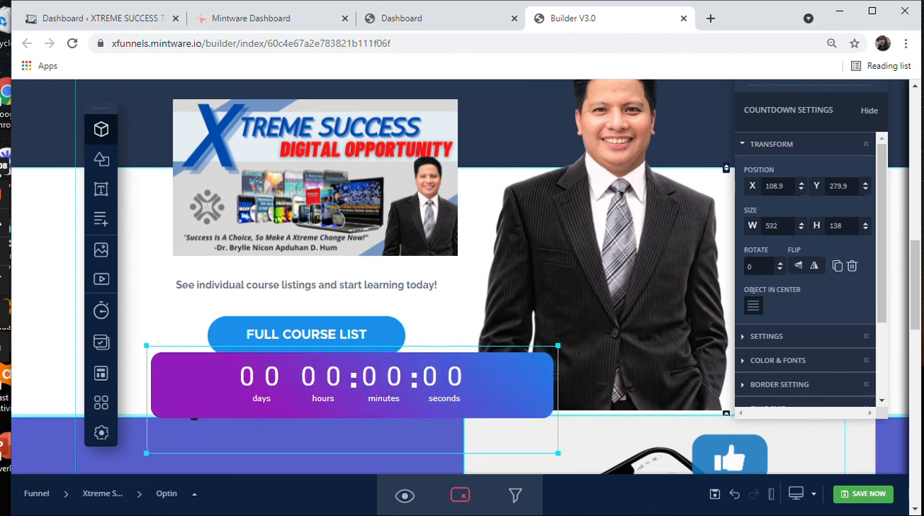
drag(306, 334, 311, 312)
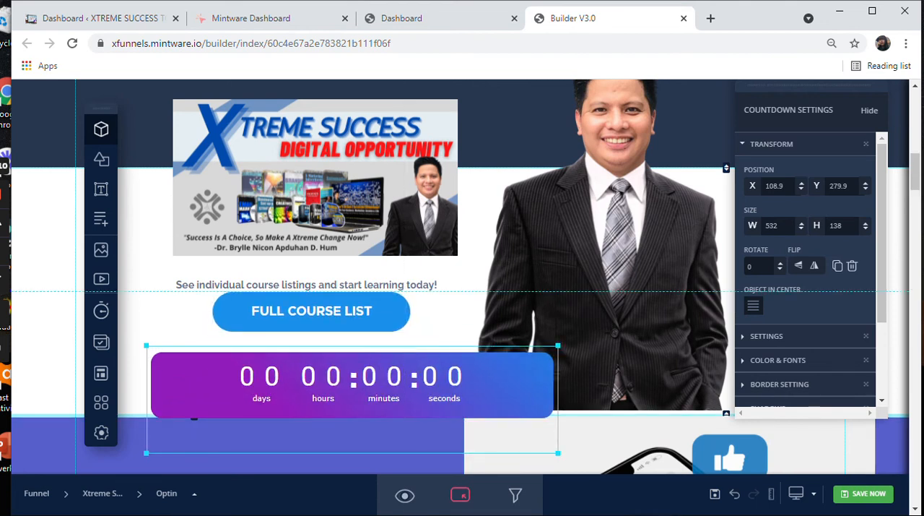
click(423, 285)
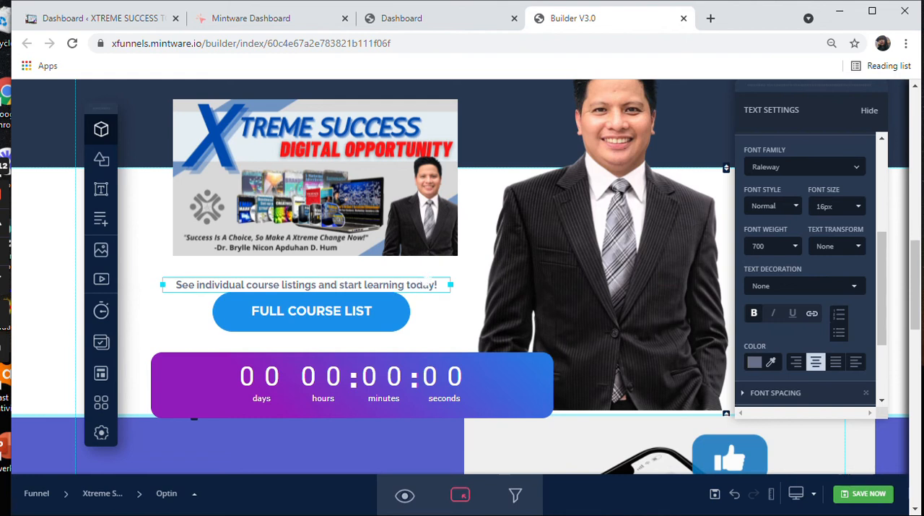
drag(451, 277, 457, 265)
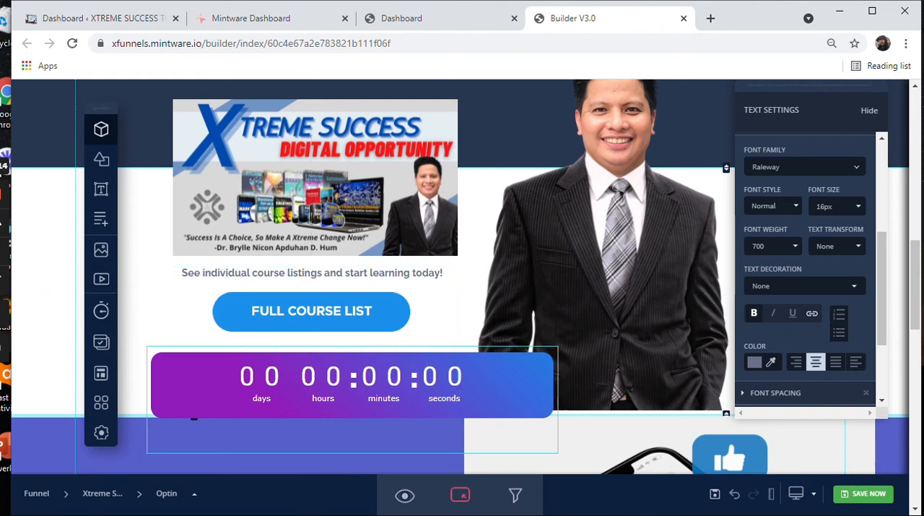
drag(353, 385, 327, 371)
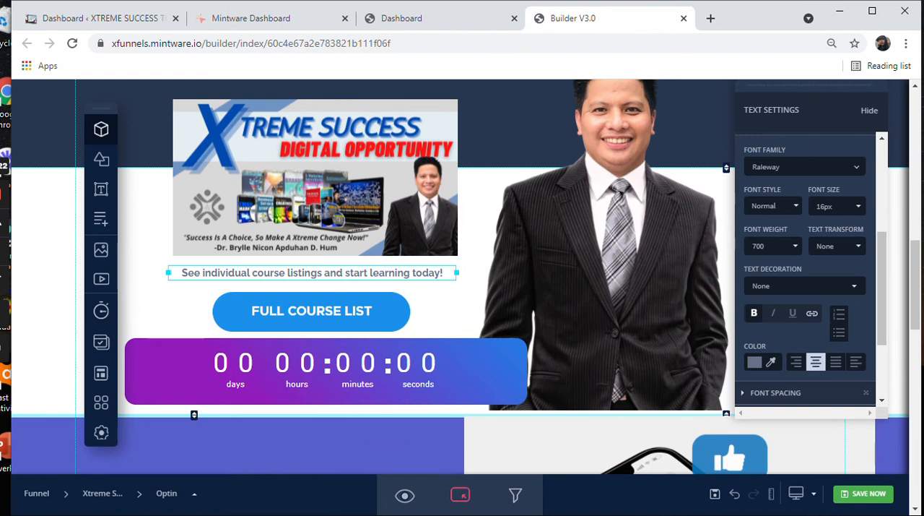
Step: Set the countdown's end date to June 19, 2021 at 12:00 AM
click(327, 372)
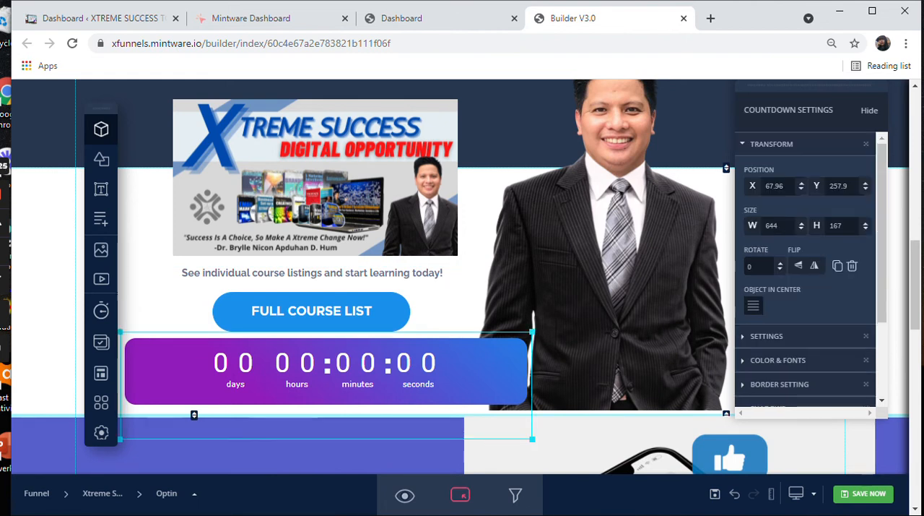
click(767, 336)
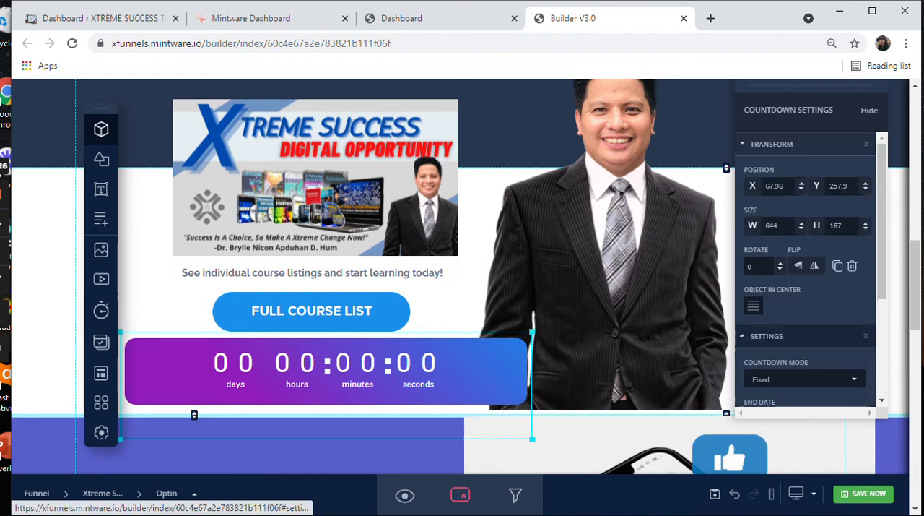
scroll(806, 271, down, 3)
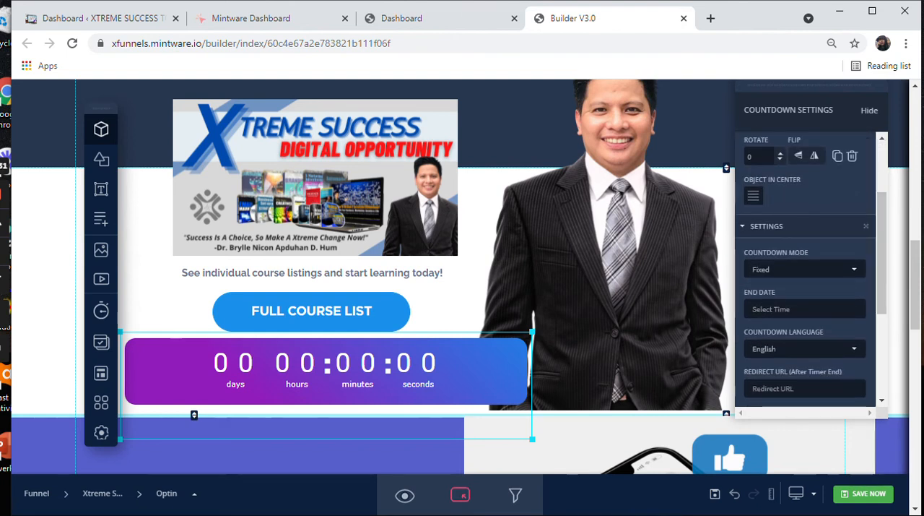
click(830, 309)
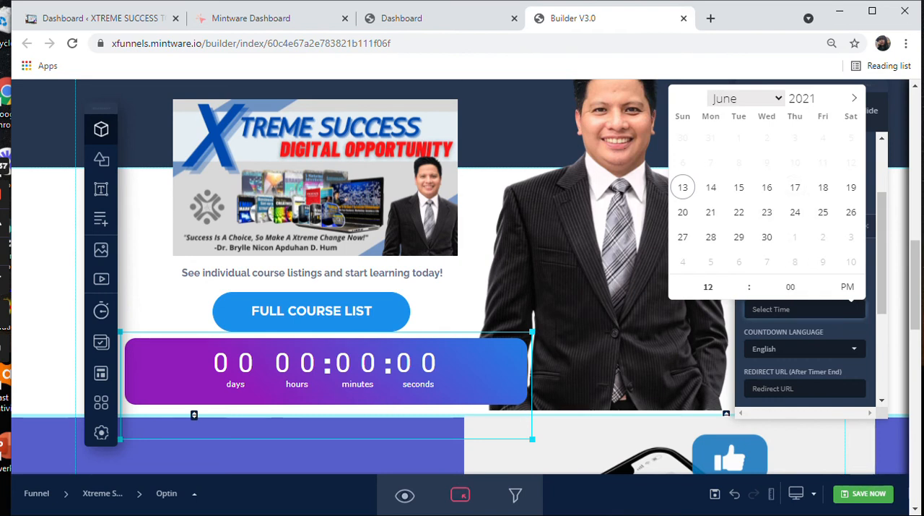
click(851, 187)
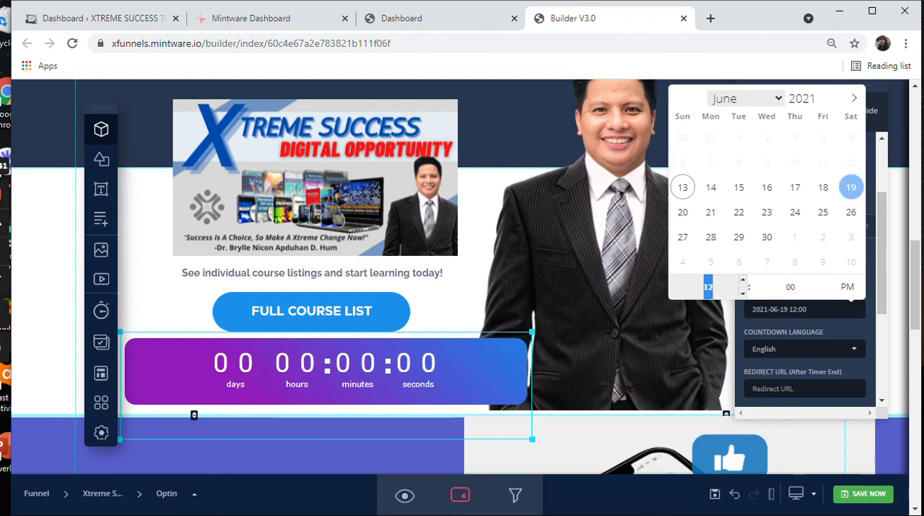
click(848, 287)
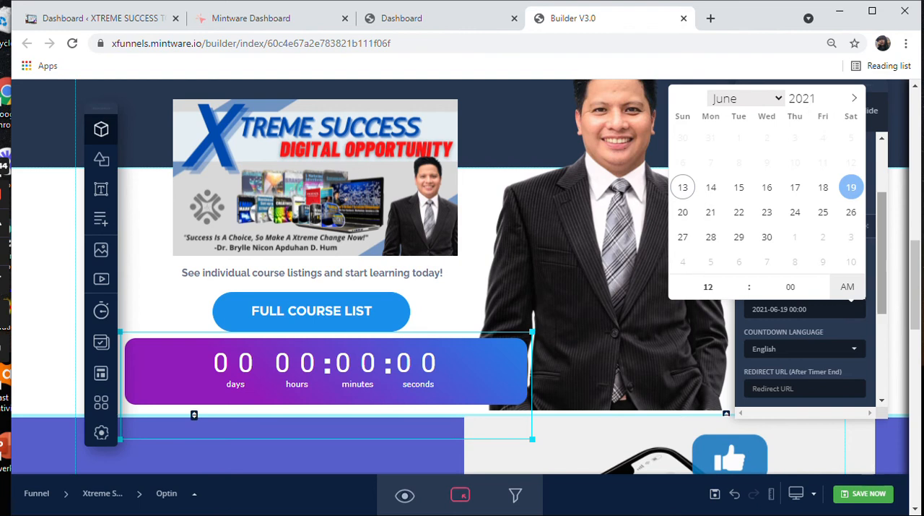
click(804, 349)
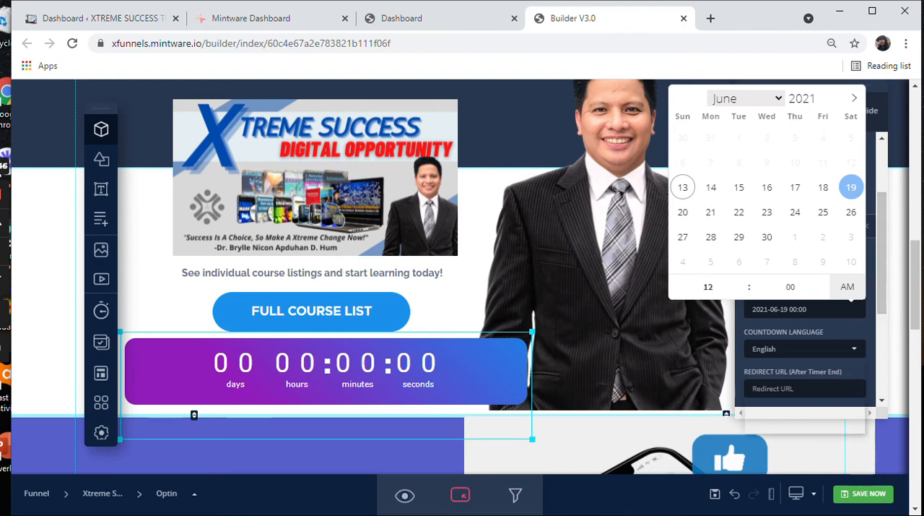
Step: Close the end date calendar and choose Fixed as the countdown mode
click(805, 349)
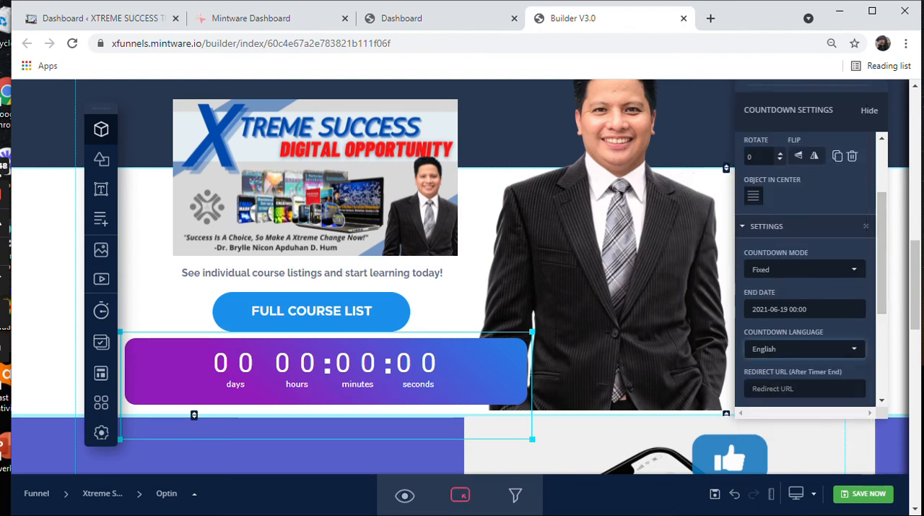
click(805, 270)
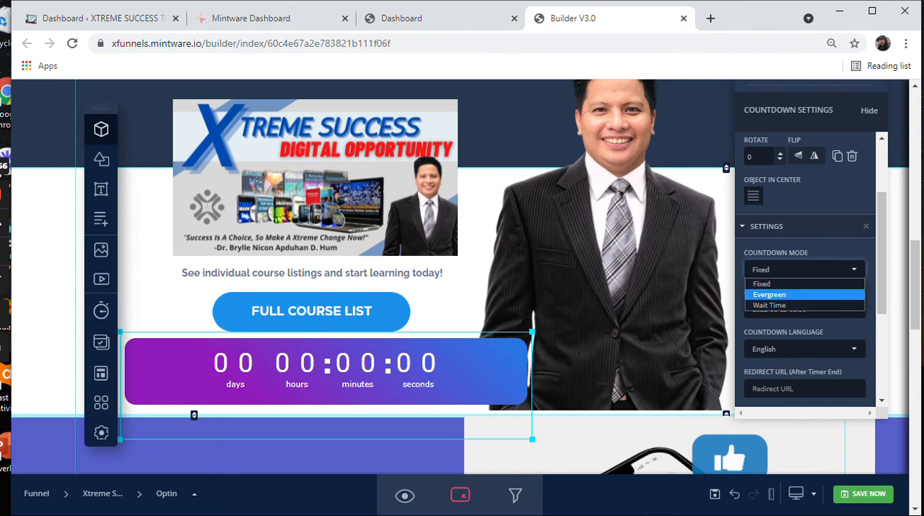
click(763, 284)
Step: Set the countdown's font family to Arvo
scroll(805, 289, down, 2)
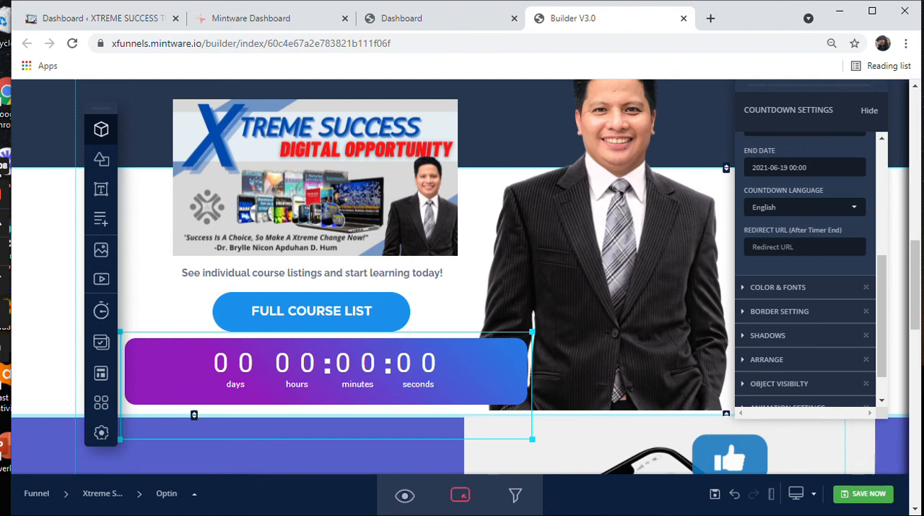
click(778, 286)
scroll(777, 287, down, 1)
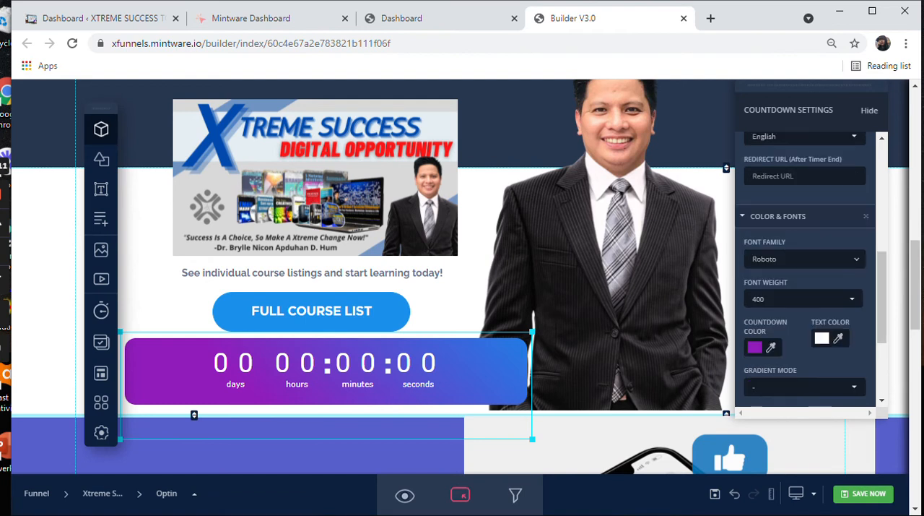
click(804, 259)
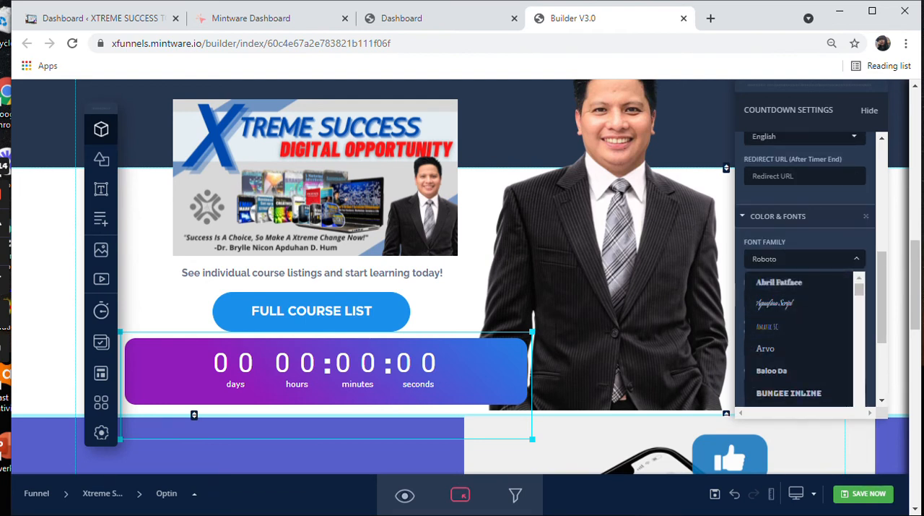
click(766, 348)
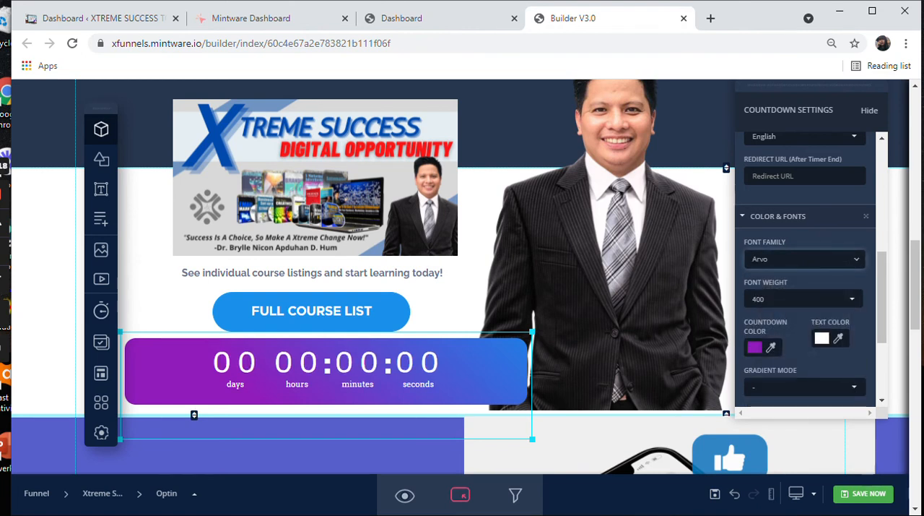
Step: Try font weights 800 and 600 on the countdown, and settle on 500
click(804, 299)
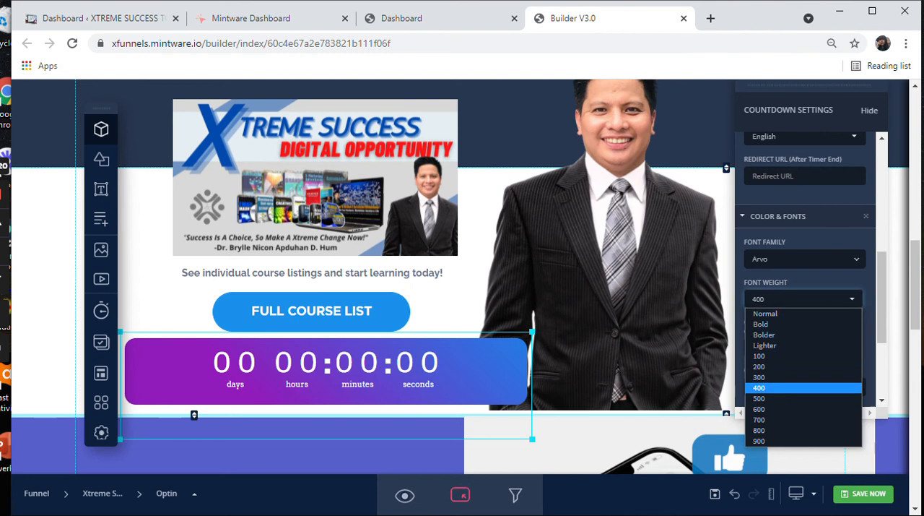
click(759, 430)
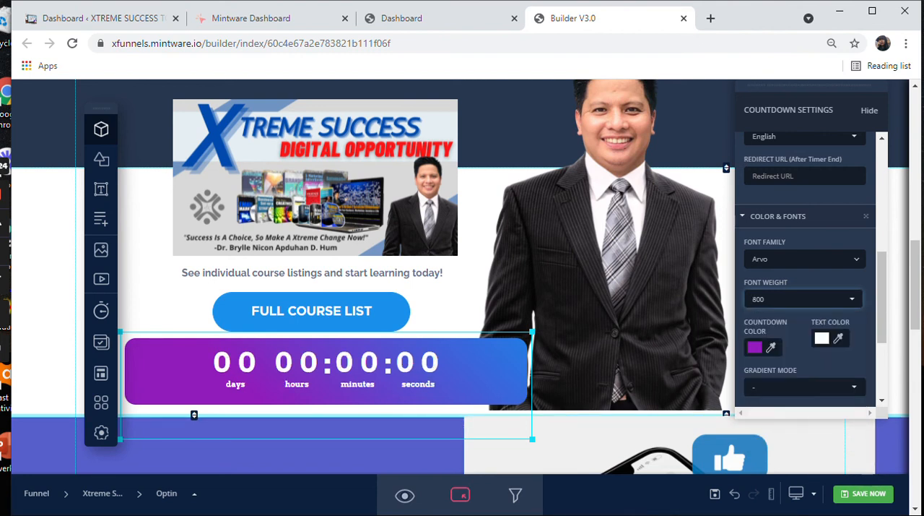
click(804, 299)
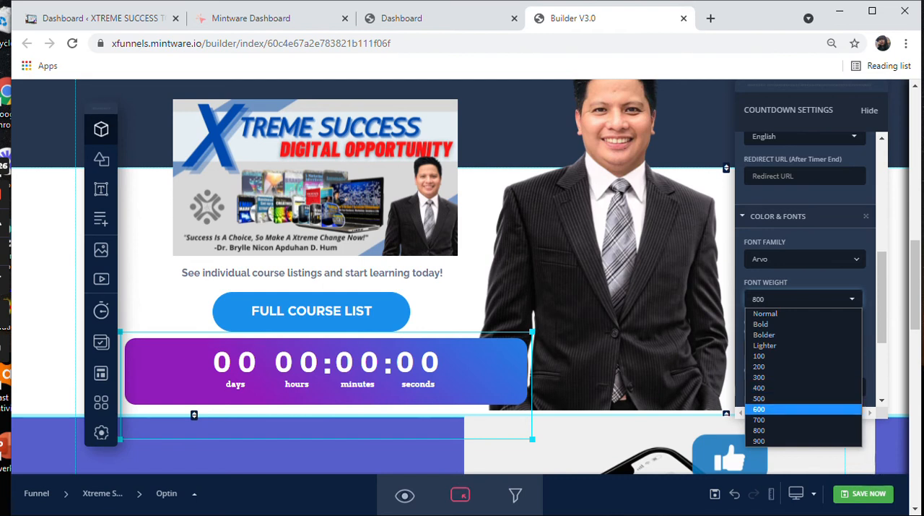
click(780, 409)
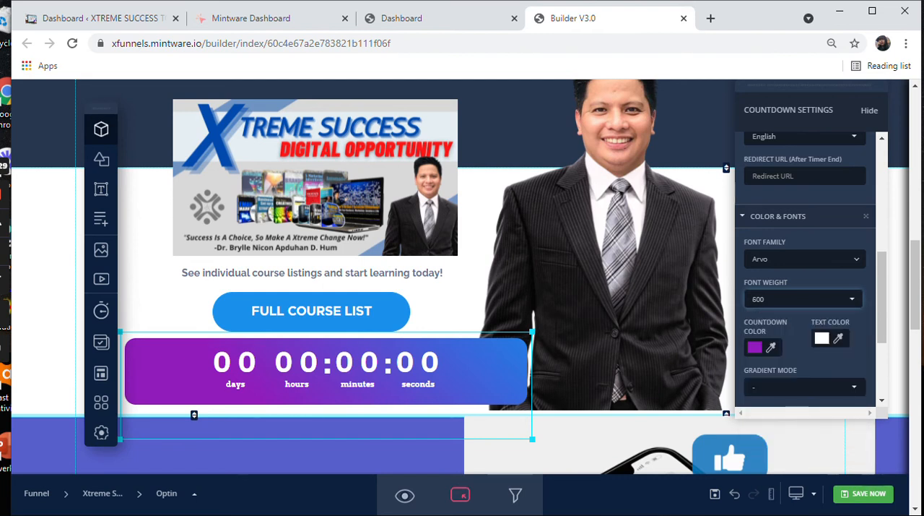
click(804, 299)
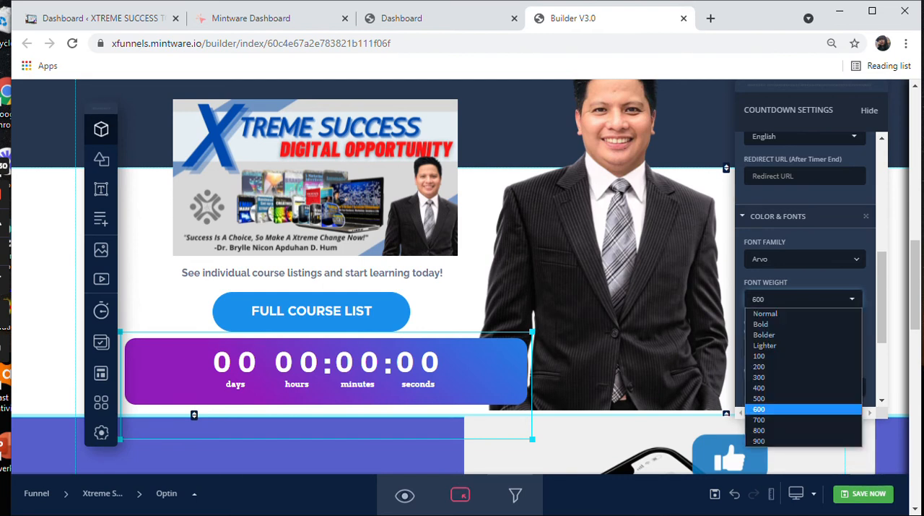
click(759, 398)
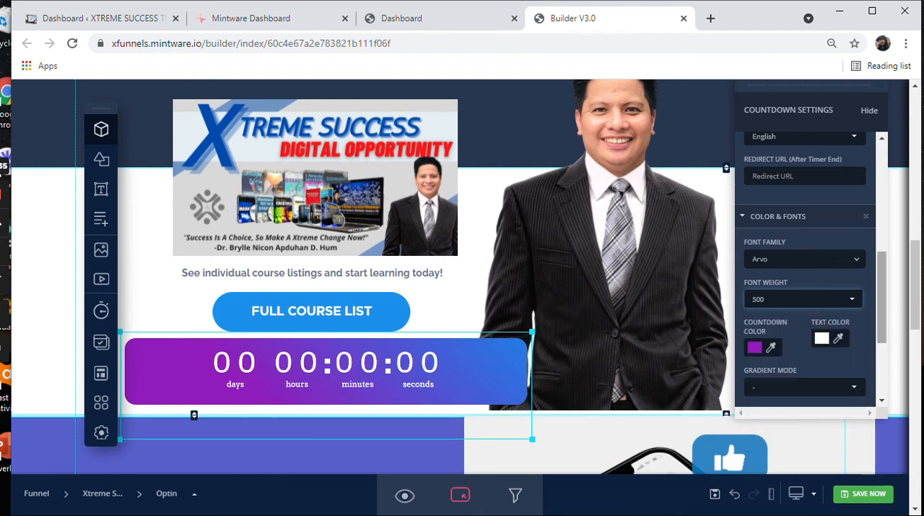
Step: Change the countdown's text color to near-black #100f0f and save the page
click(831, 338)
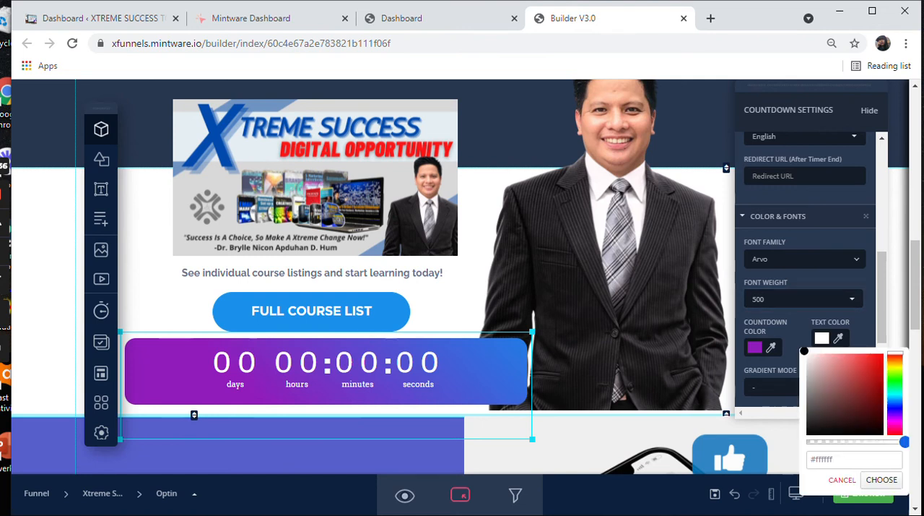
click(808, 428)
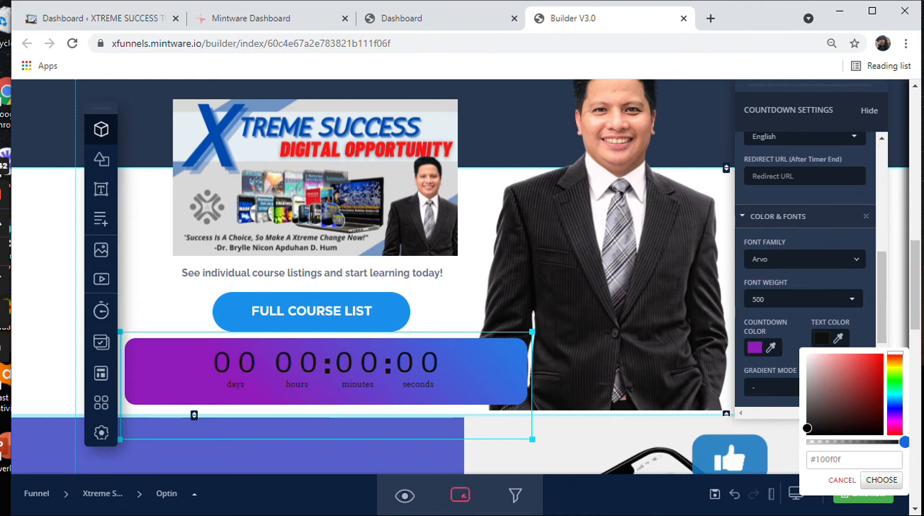
click(882, 479)
click(864, 493)
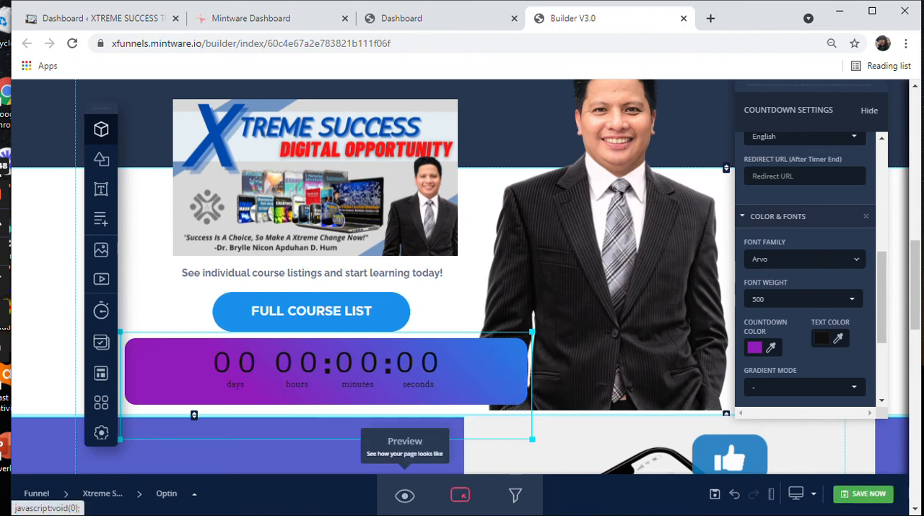
Step: Preview the Optin page, examine the banner, course list button and countdown timer, and close the preview
click(405, 494)
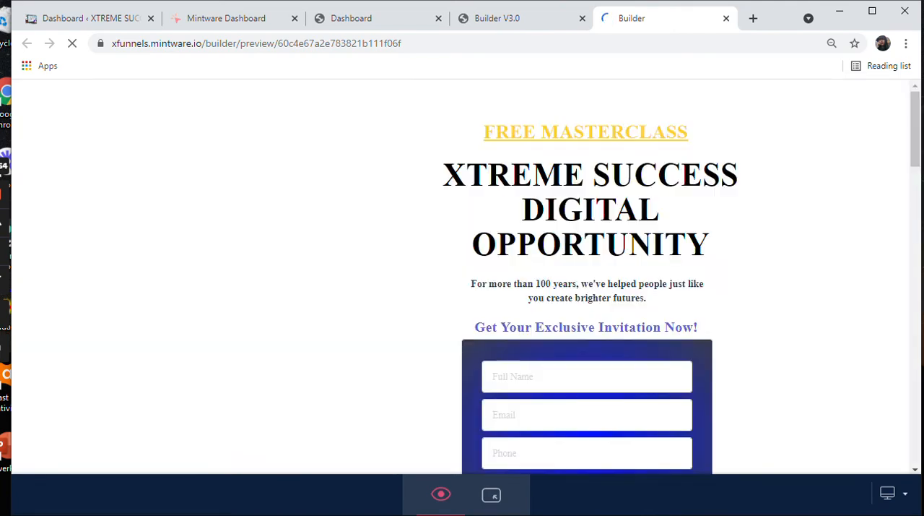
scroll(463, 275, down, 10)
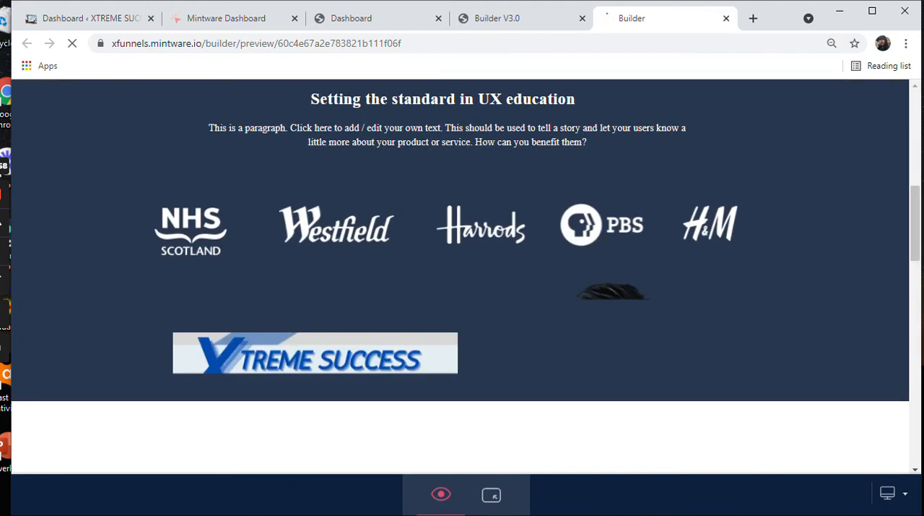
scroll(463, 275, down, 2)
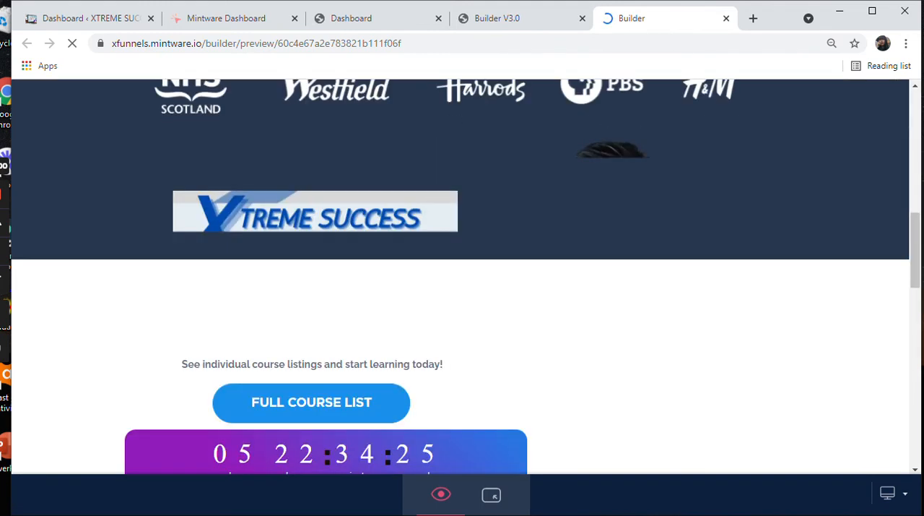
scroll(462, 274, down, 1)
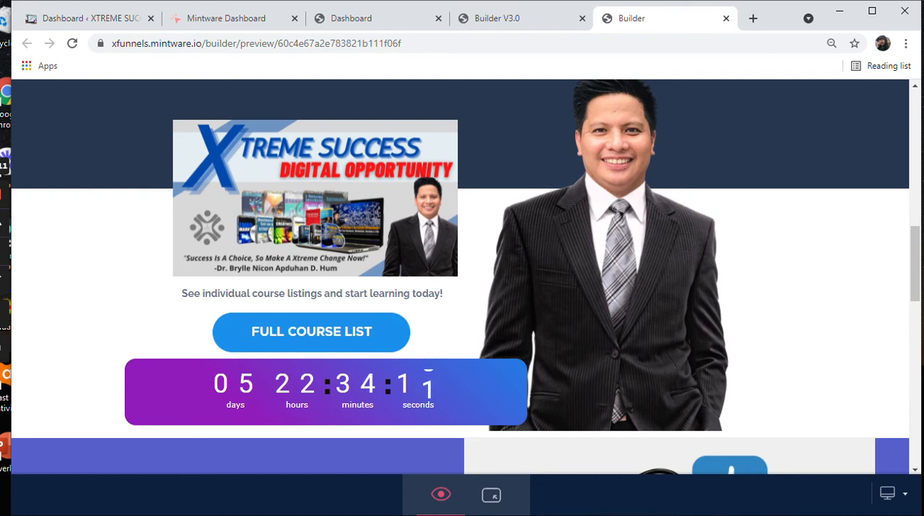
scroll(463, 276, up, 5)
scroll(462, 277, down, 4)
scroll(462, 277, down, 2)
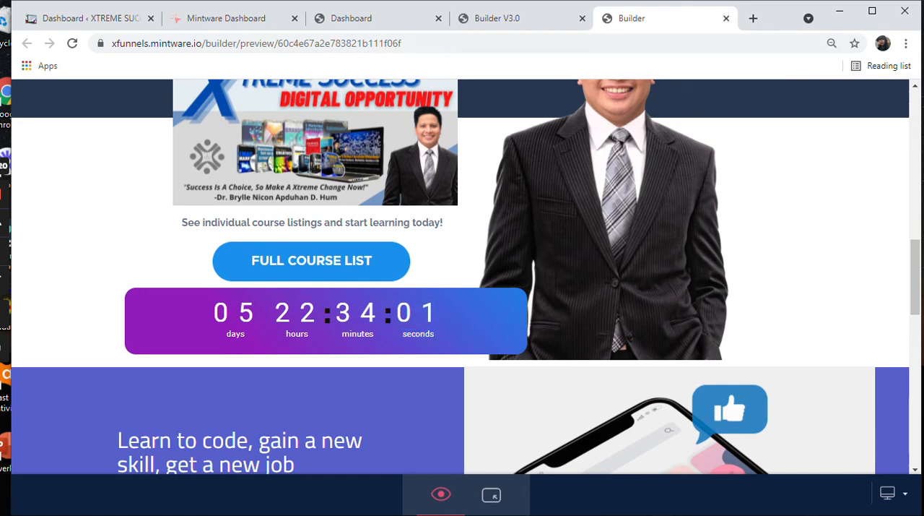
click(727, 18)
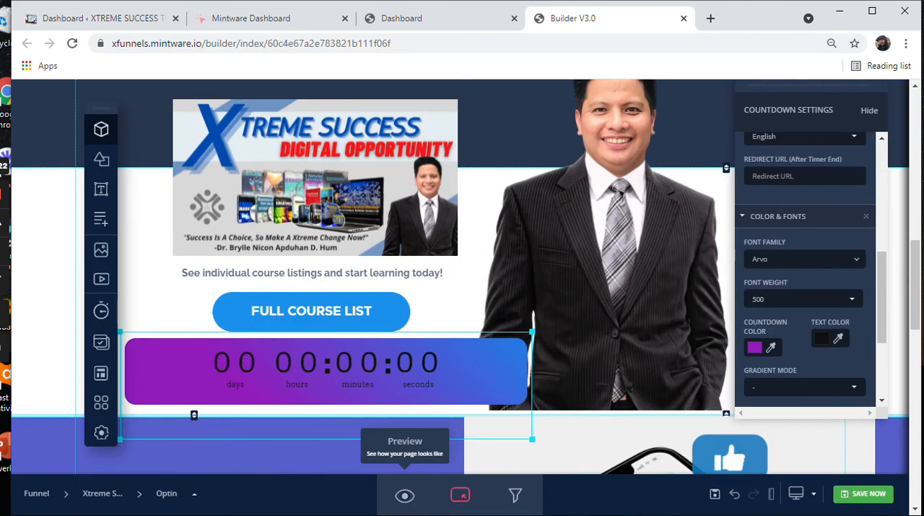
Step: Insert the modal that has the dining table photo to the left of its email form
click(101, 342)
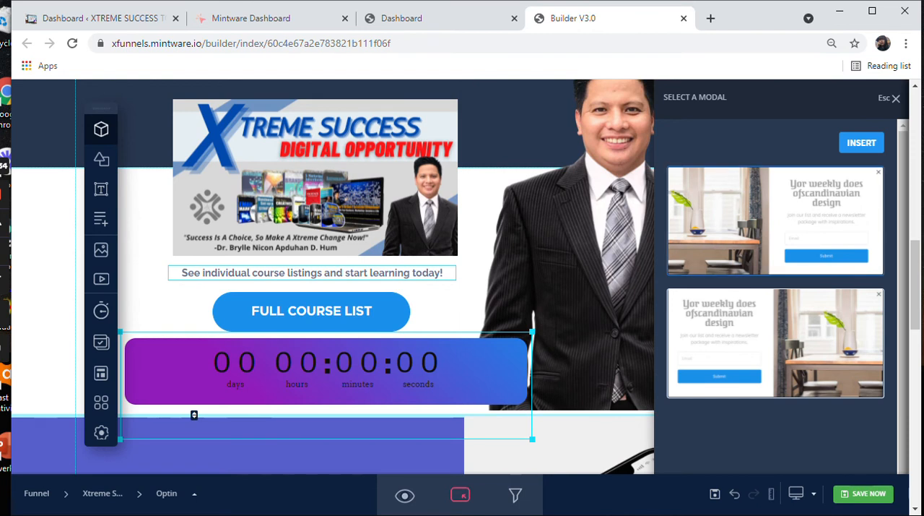
click(776, 221)
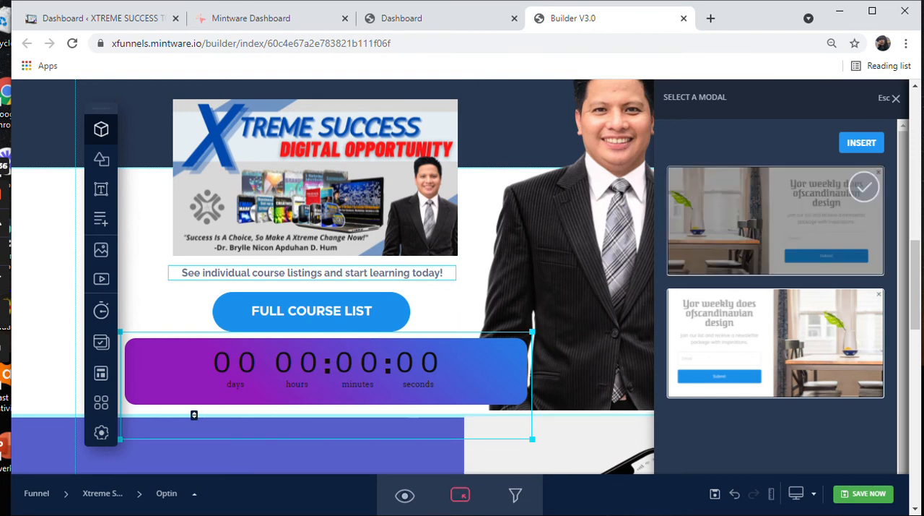
click(862, 142)
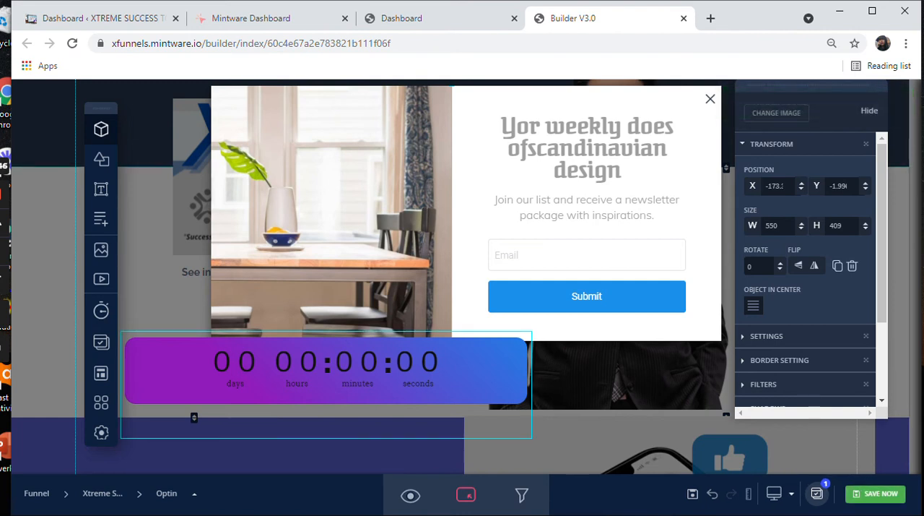
Step: Send the countdown timer to the back of the stacking order, behind the modal
click(326, 371)
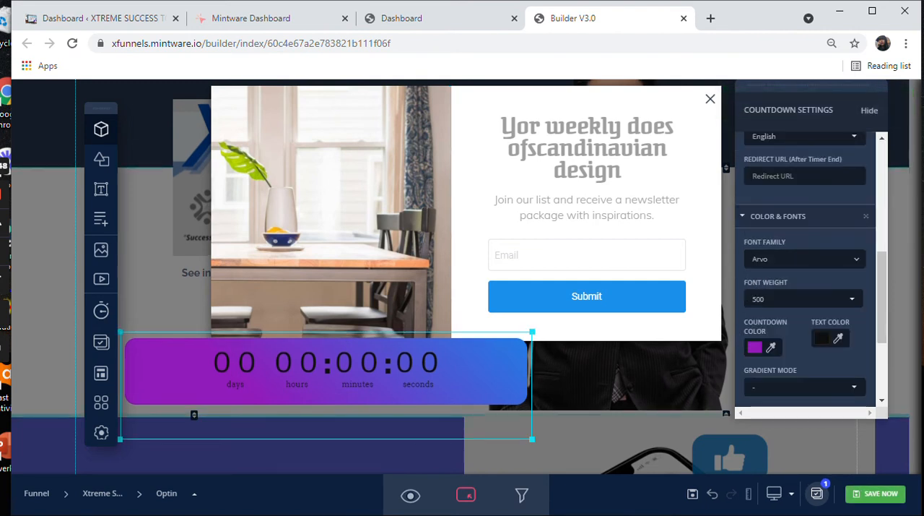
scroll(806, 289, down, 2)
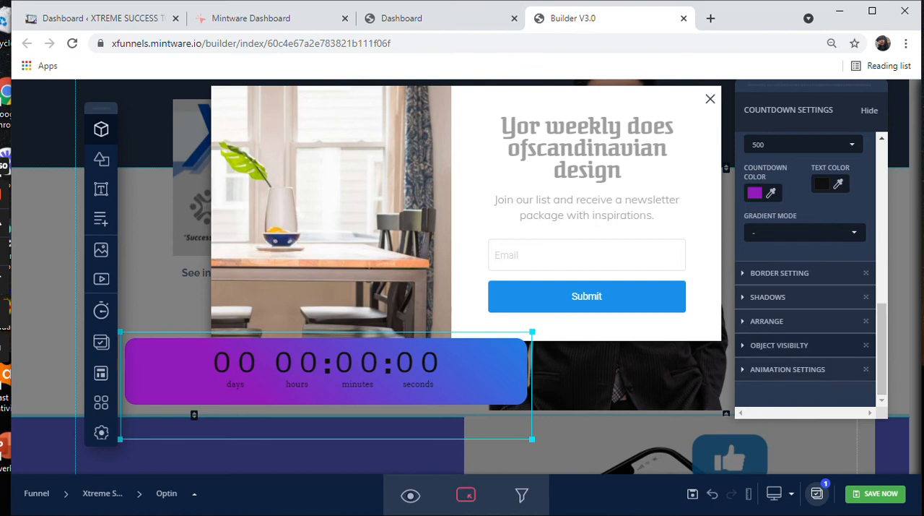
click(779, 345)
click(767, 321)
scroll(767, 319, down, 1)
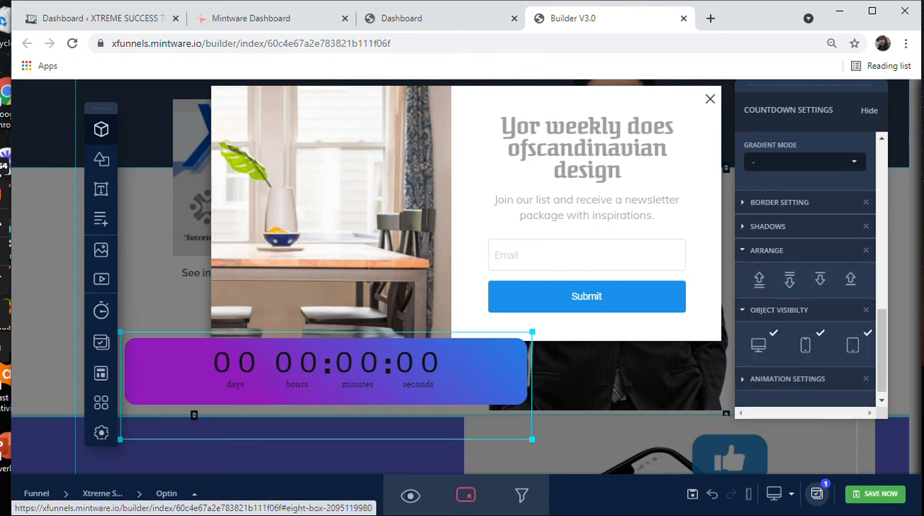
click(760, 280)
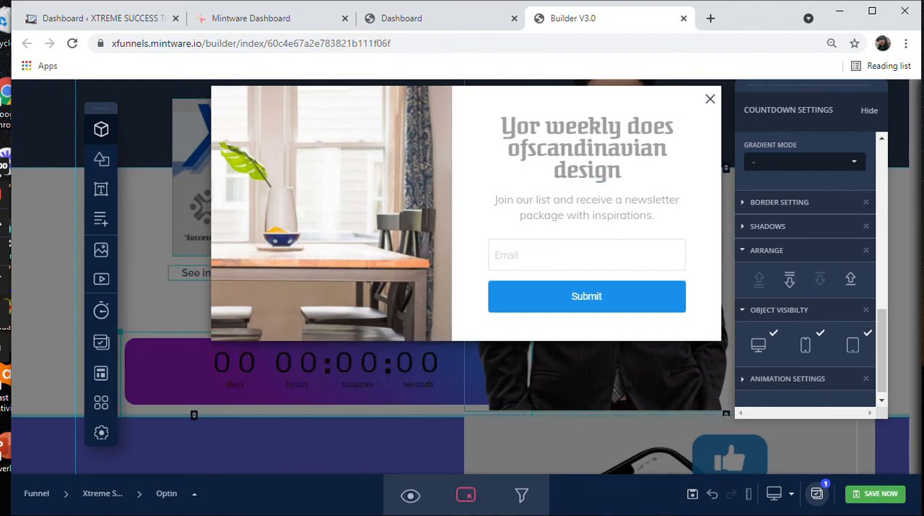
Step: Delete the dining table photo, the Email field and the Submit button from the modal
click(332, 213)
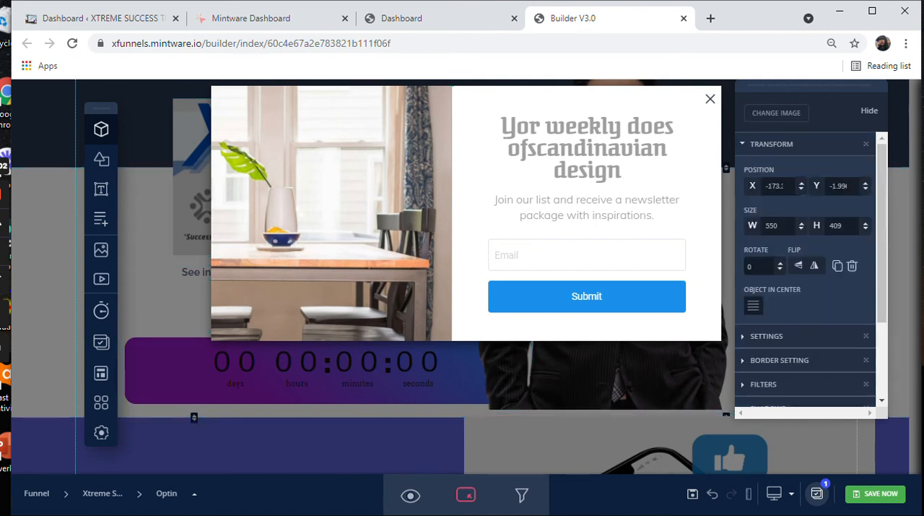
key(Delete)
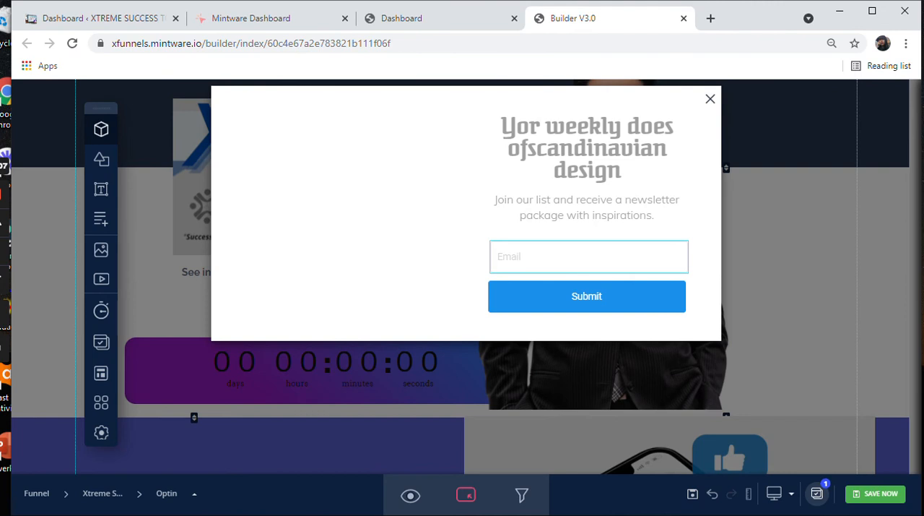
click(589, 257)
key(Delete)
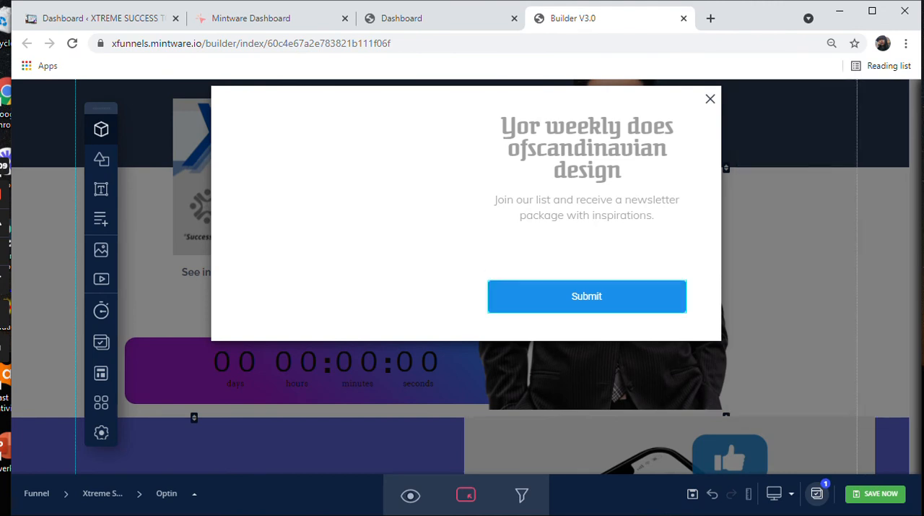
click(588, 296)
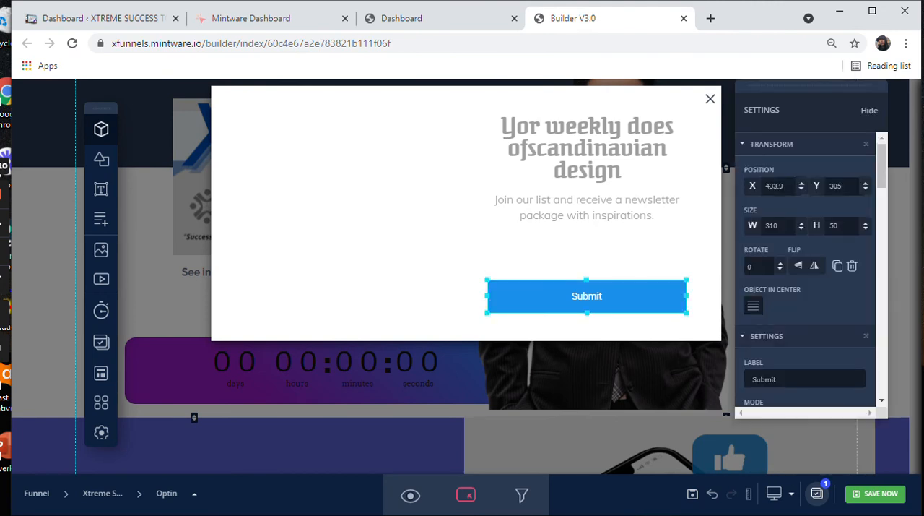
key(Delete)
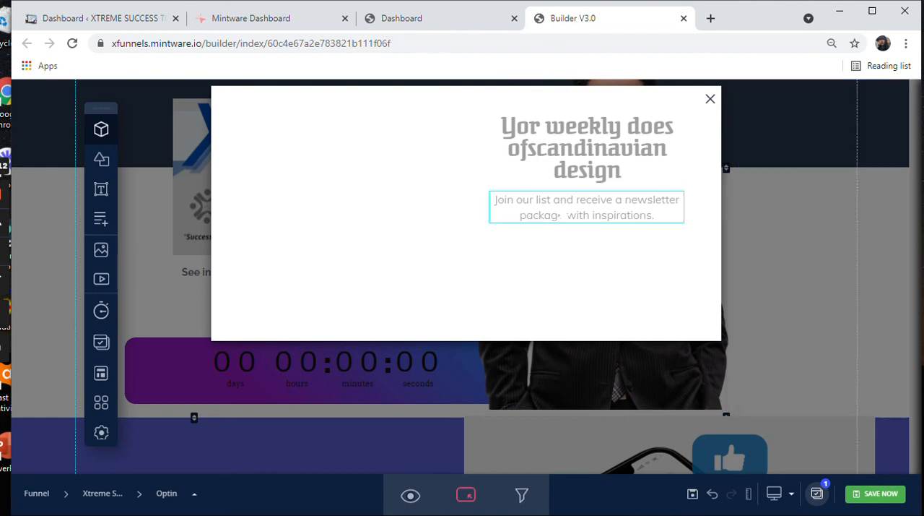
Step: Move the modal's newsletter paragraph and its heading to the horizontal middle of the modal, with the heading above
drag(586, 208, 466, 202)
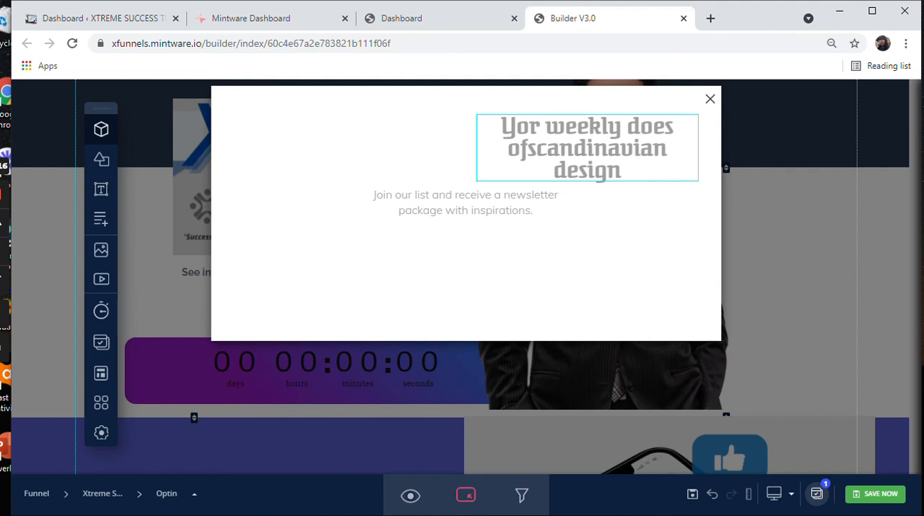
drag(580, 147, 467, 138)
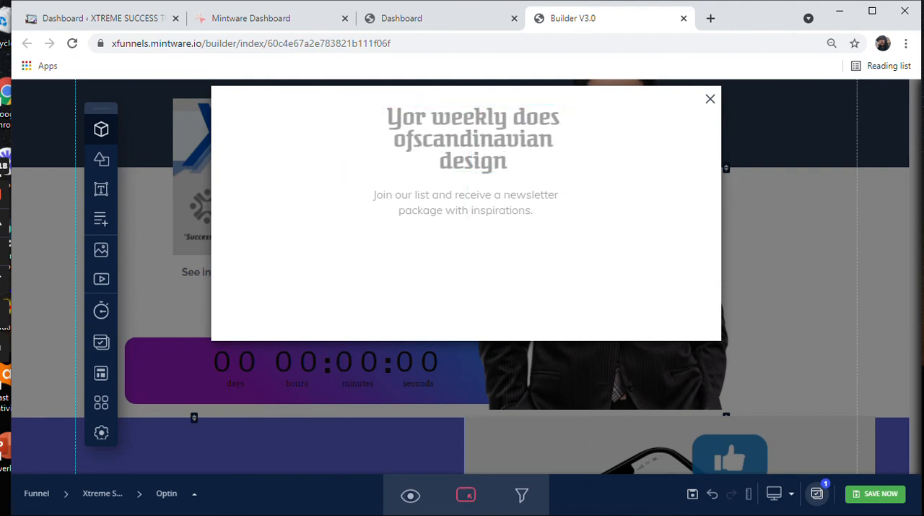
Step: Insert the ST.PETER optin form with full name, email and phone fields into the modal and place it just below the heading
click(466, 278)
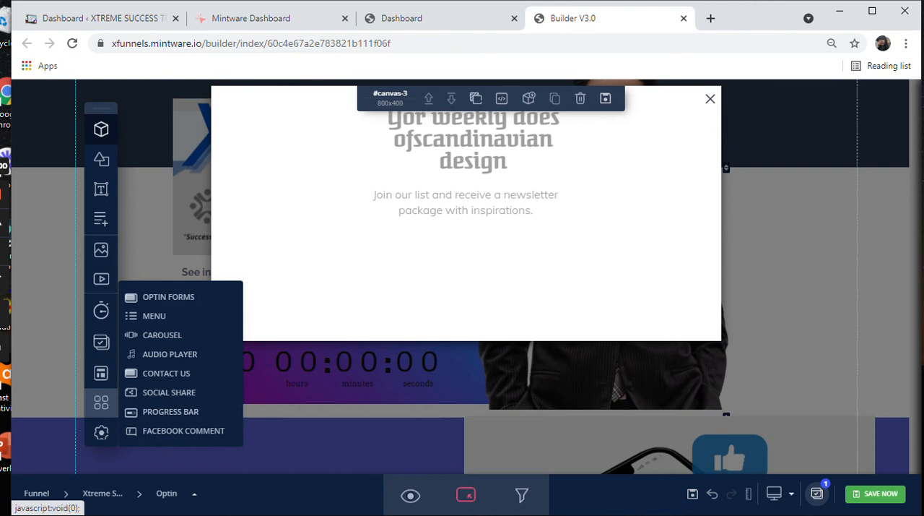
click(169, 297)
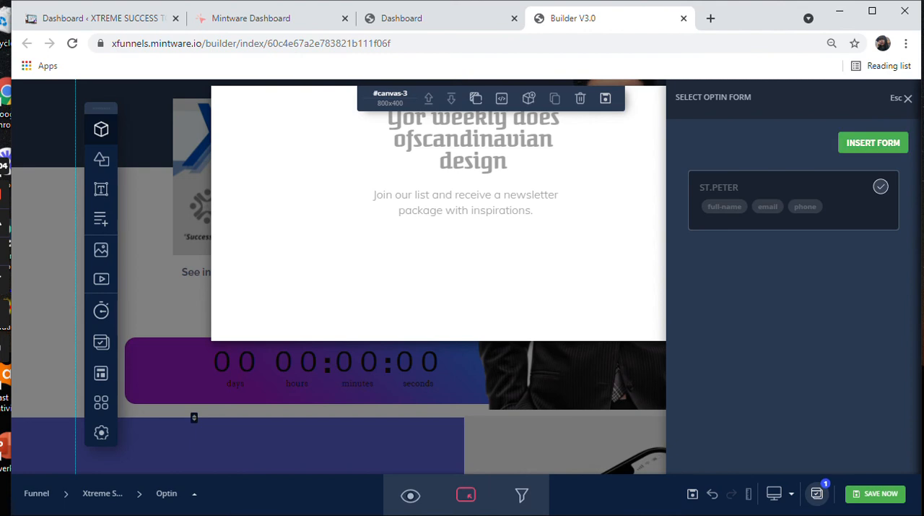
click(874, 142)
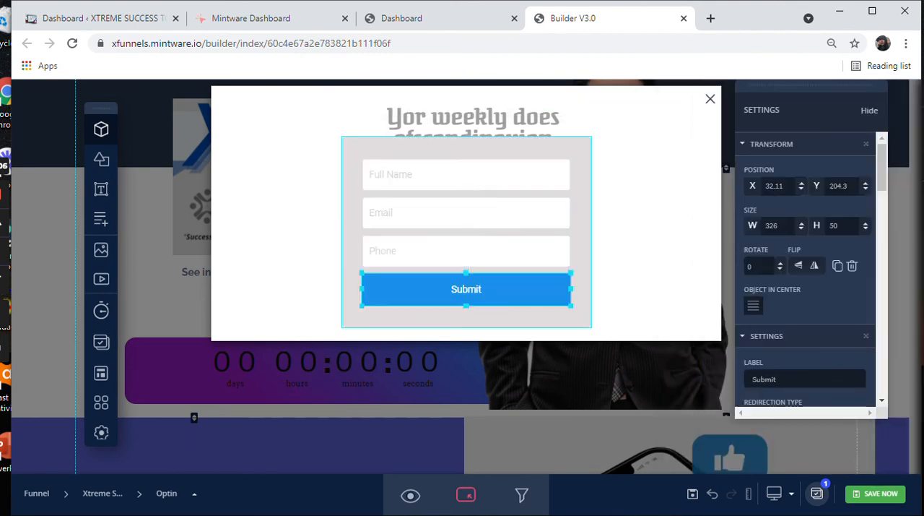
drag(467, 148, 480, 183)
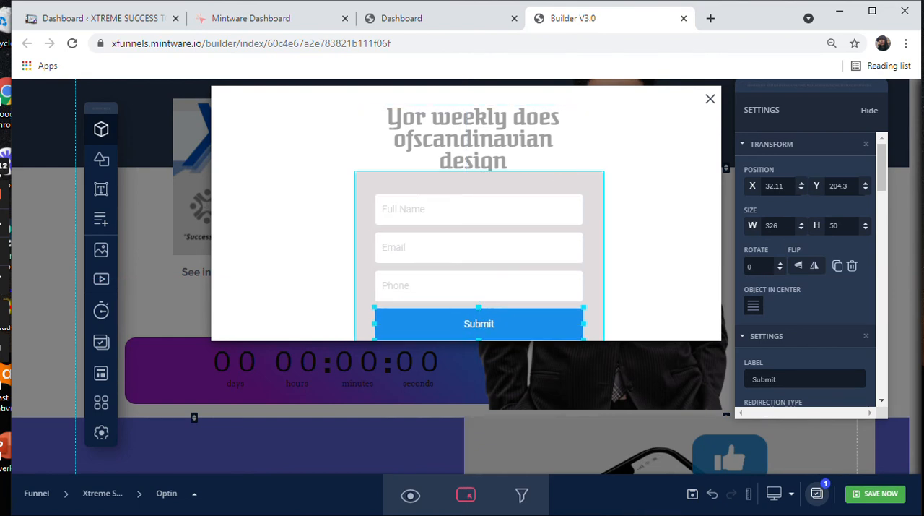
mouse_move(482, 182)
mouse_down()
mouse_move(482, 141)
mouse_move(470, 179)
mouse_up()
Step: Delete the "Yor weekly does ofscandinavian design" heading from the modal
click(488, 136)
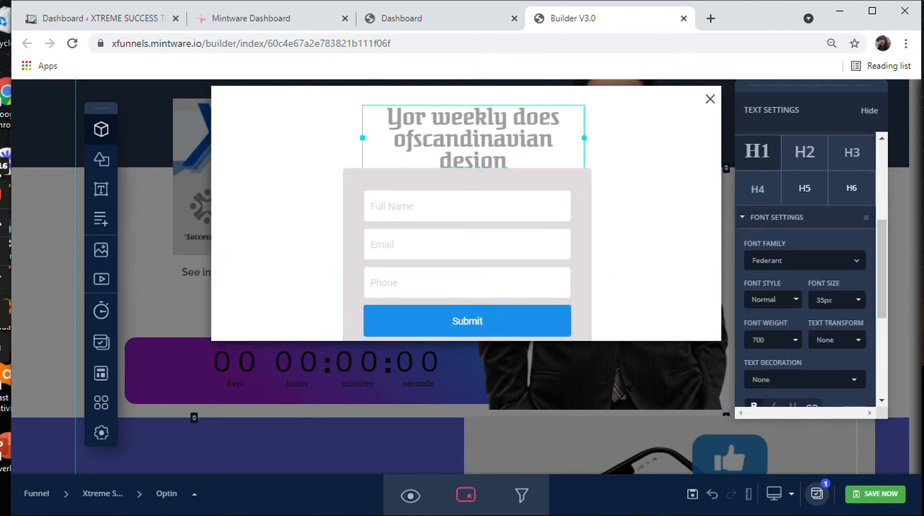
scroll(809, 267, down, 3)
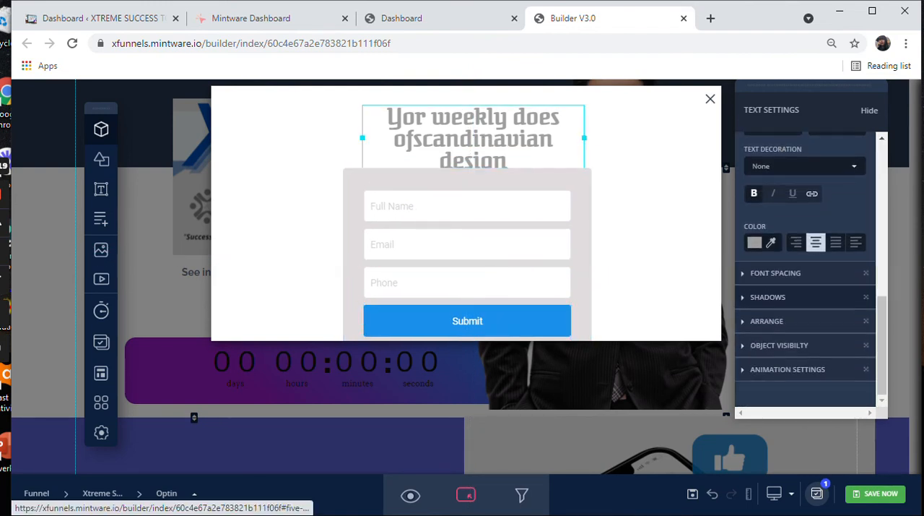
scroll(809, 267, up, 5)
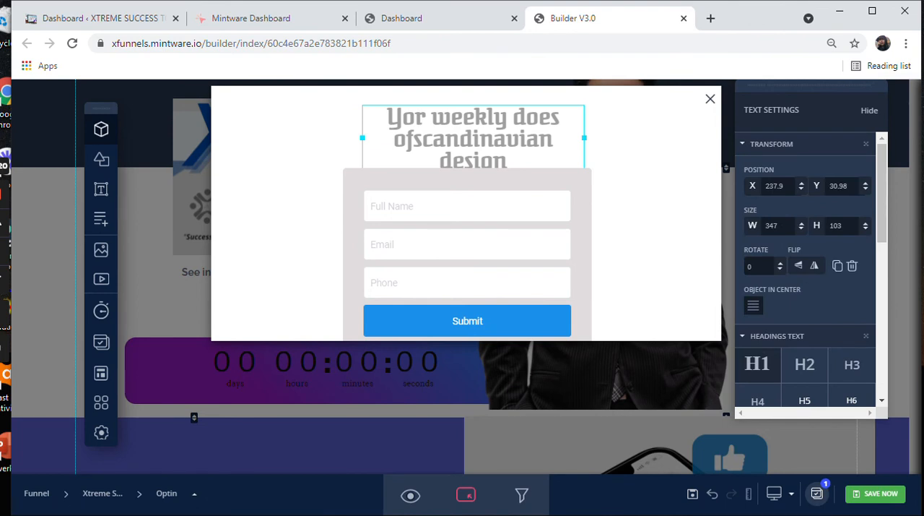
key(Delete)
Step: Move the newsletter paragraph to the top of the modal and place the whole optin form centred directly beneath it
drag(472, 179, 470, 228)
click(471, 197)
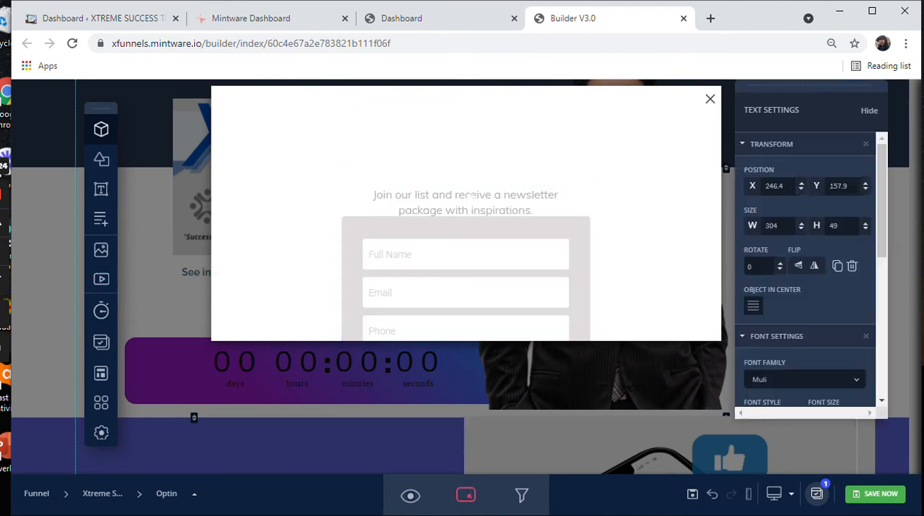
drag(471, 197, 476, 110)
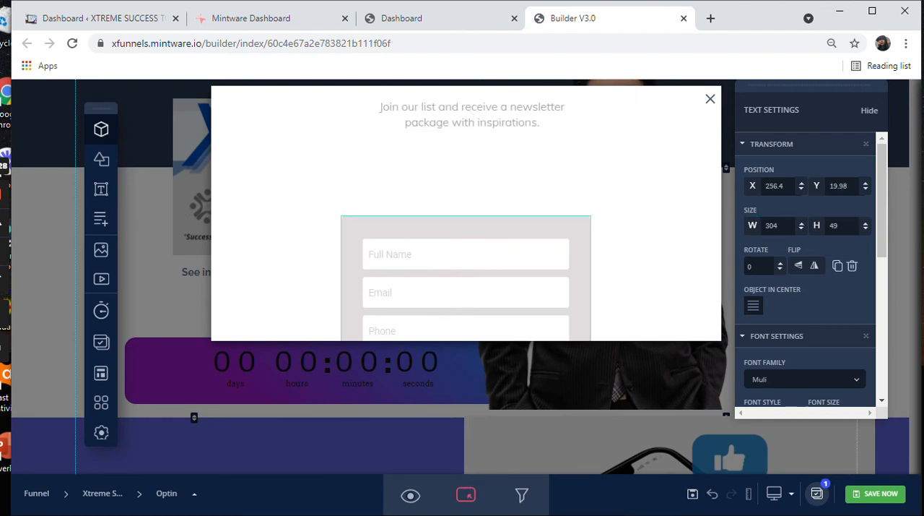
drag(466, 278, 471, 203)
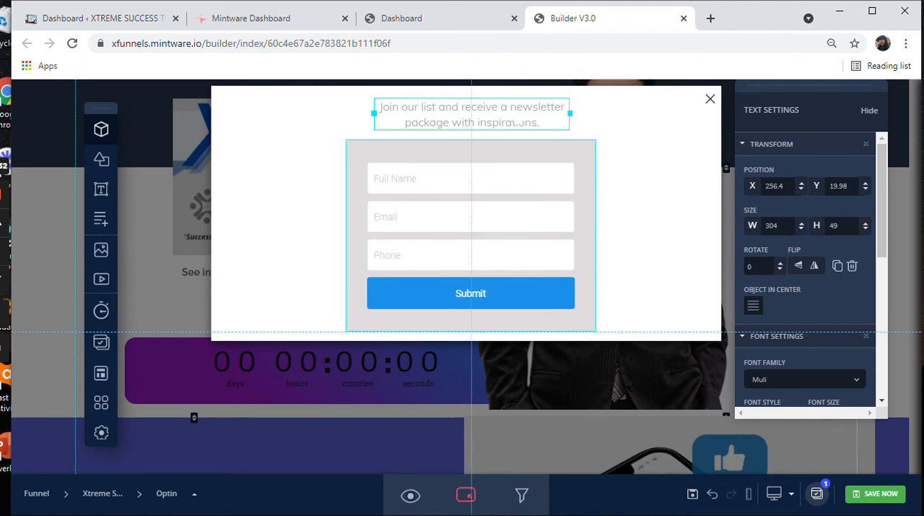
Step: Replace the modal's newsletter paragraph with the text "FILL UP THE FORM TO BE NOTIFIED!"
double_click(520, 121)
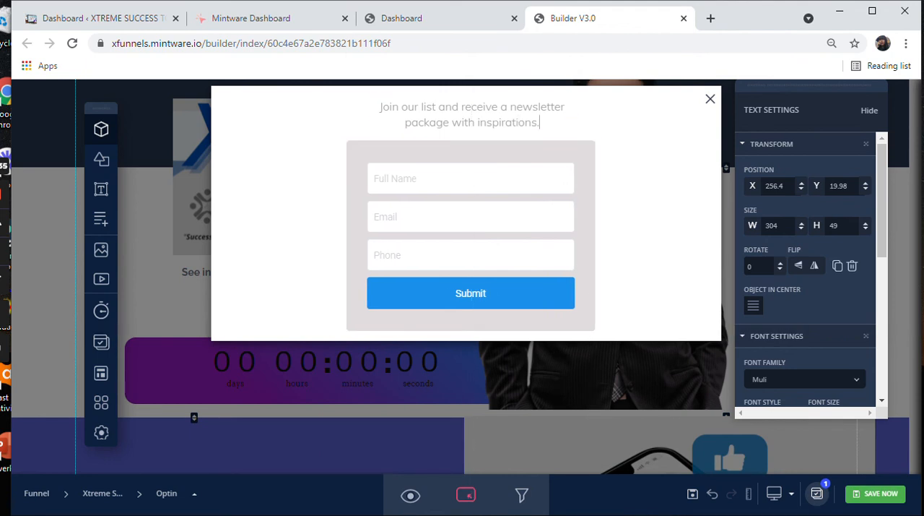
key(ctrl+a)
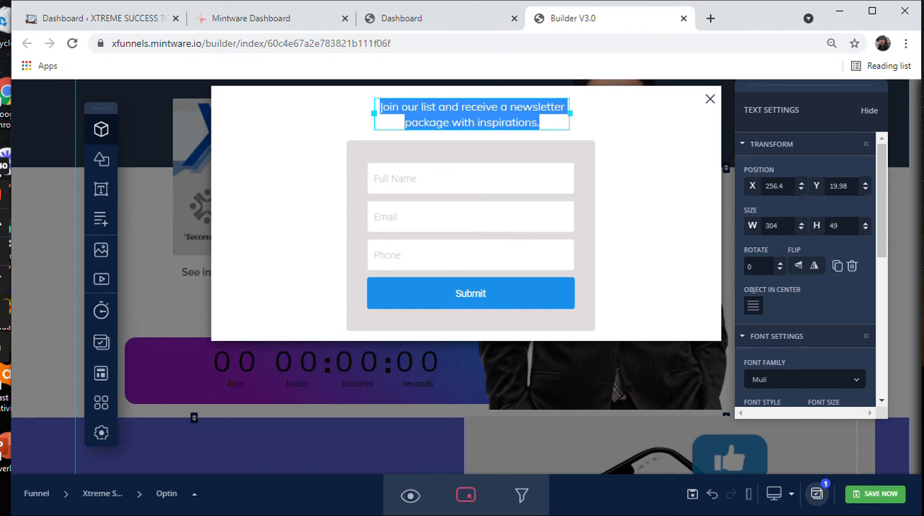
text(RE)
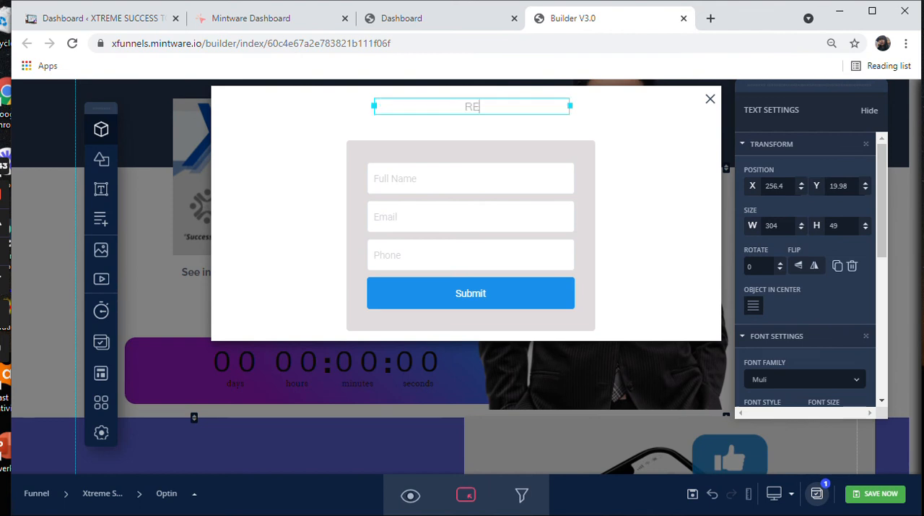
key(BackSpace)
key(BackSpace)
text(FILL UP THE FORM TO SUBSCRIBE)
key(BackSpace)
key(BackSpace)
key(BackSpace)
key(BackSpace)
key(BackSpace)
key(BackSpace)
key(BackSpace)
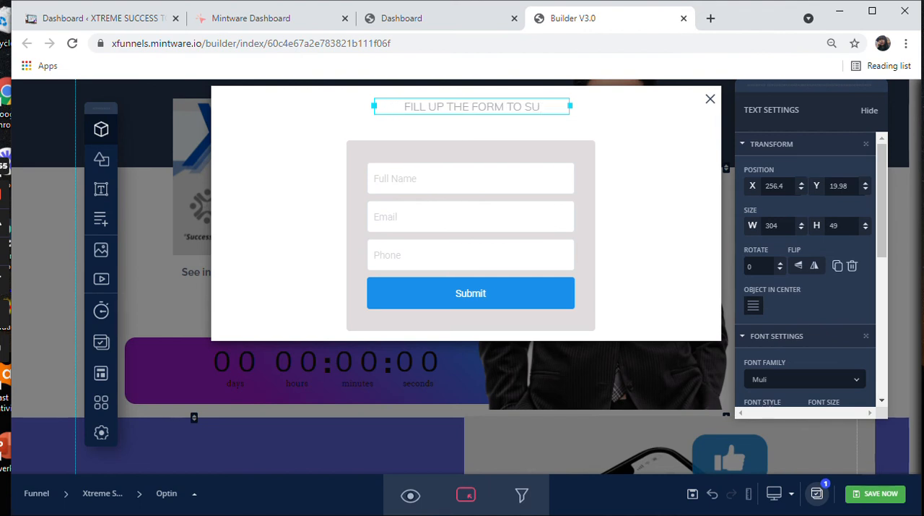
key(BackSpace)
key(BackSpace)
key(BackSpace)
key(BackSpace)
key(BackSpace)
text(TO BE NOTIFIED!)
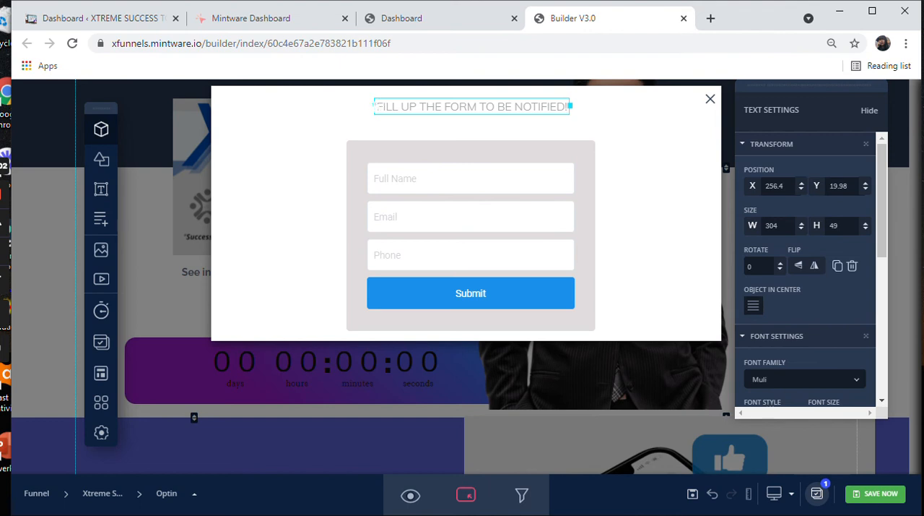
Step: Set the font size of the modal's text above the form to 30px
scroll(805, 274, down, 2)
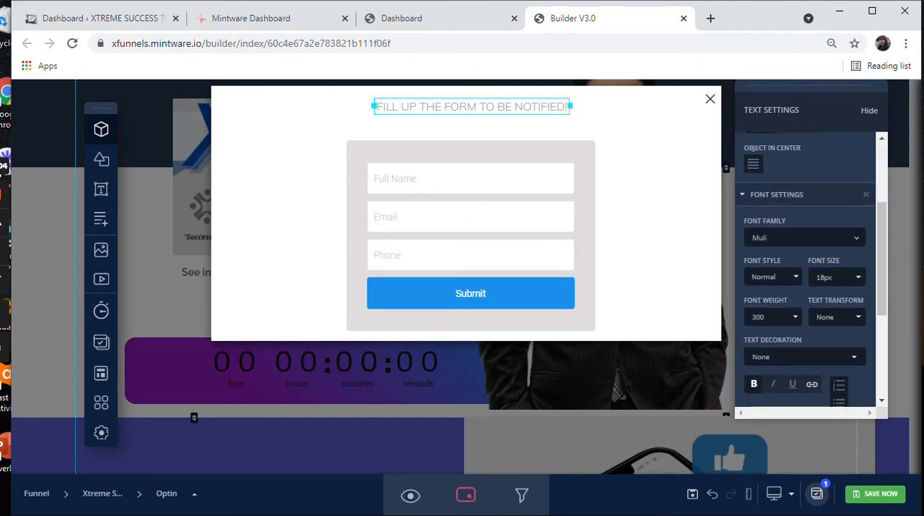
click(836, 277)
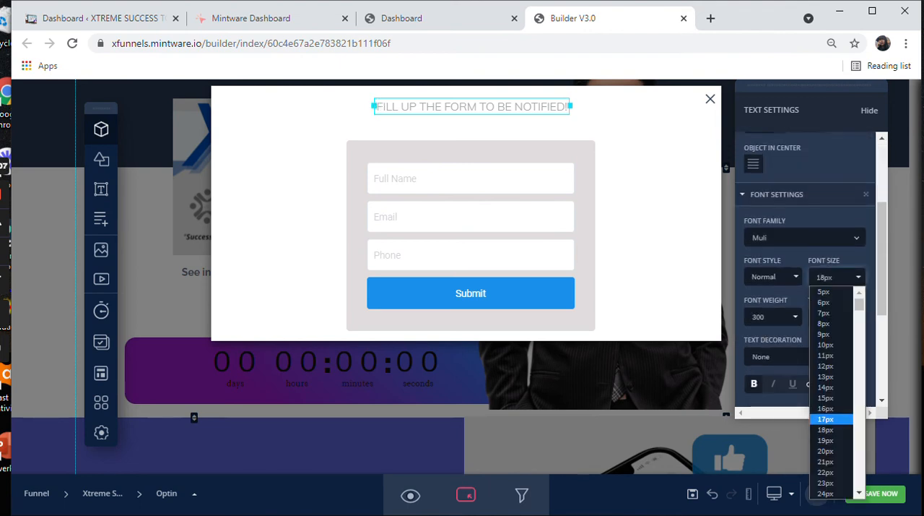
scroll(831, 440, down, 3)
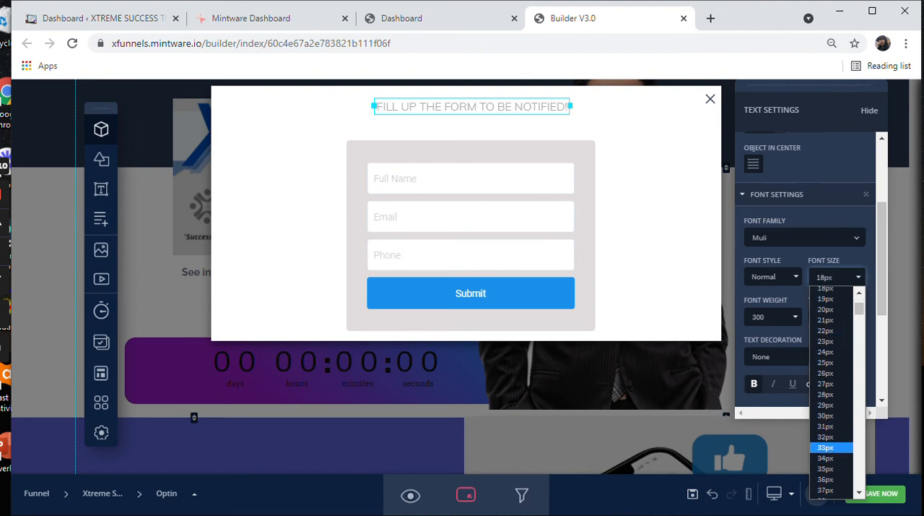
click(826, 416)
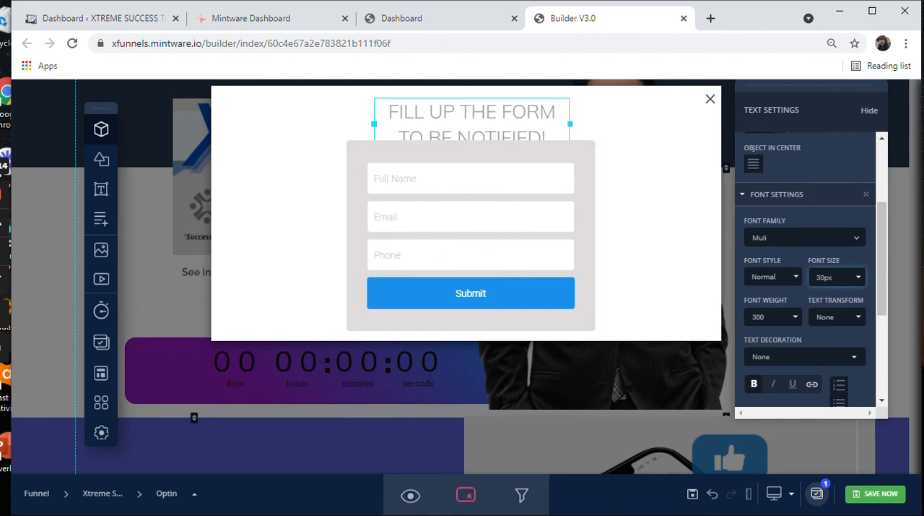
Step: Widen the modal's text box so its text fits on one line, and centre it above the form
drag(570, 123, 697, 112)
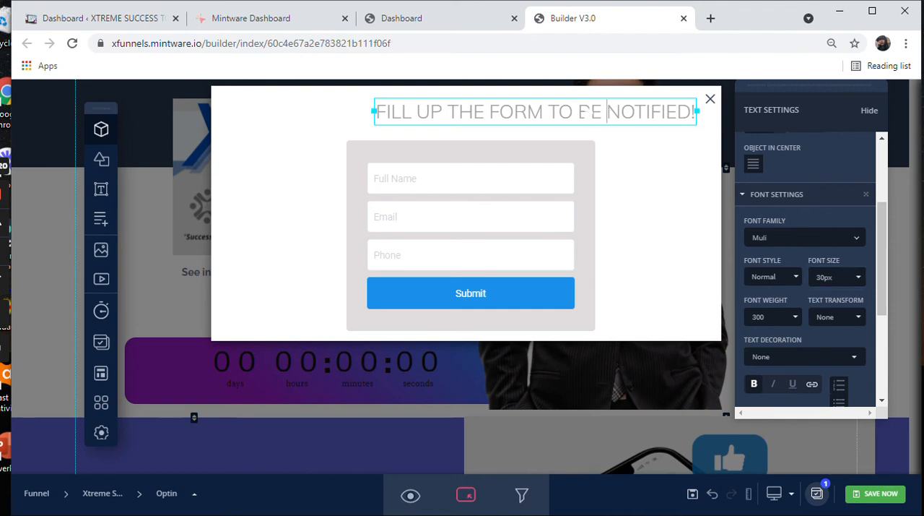
double_click(585, 112)
click(629, 110)
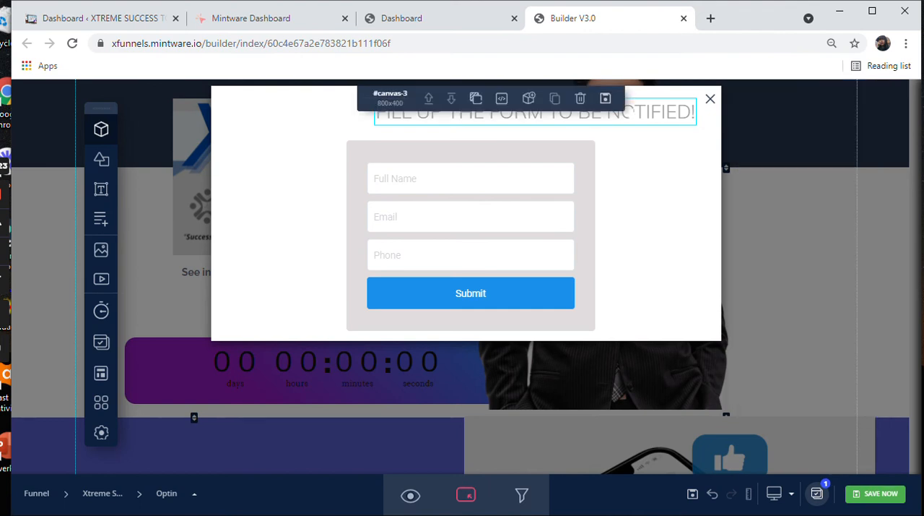
drag(629, 110, 569, 114)
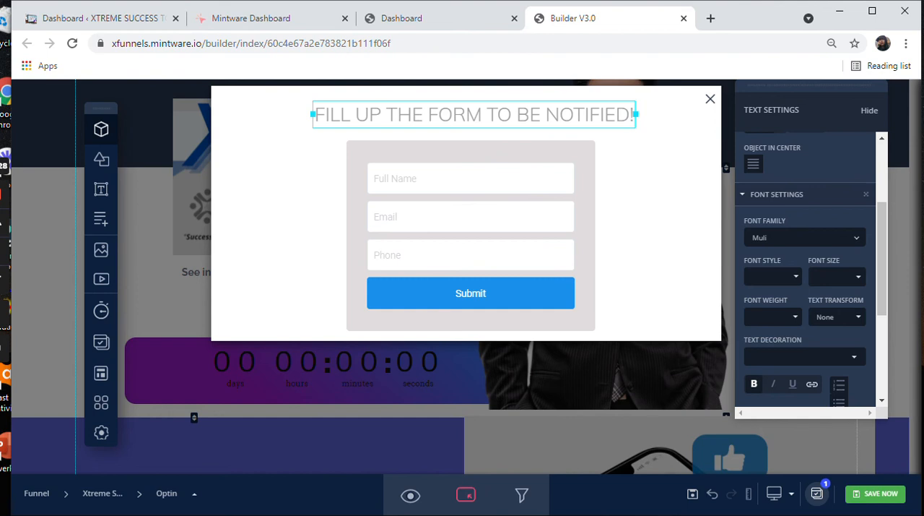
Step: Format the modal's text above the form in Poppins light with Normal font style and Bold weight
click(805, 238)
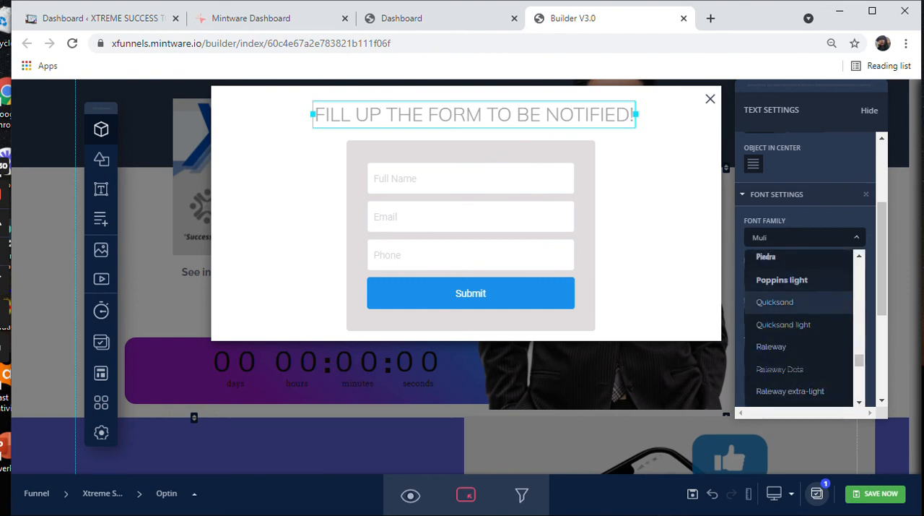
click(782, 279)
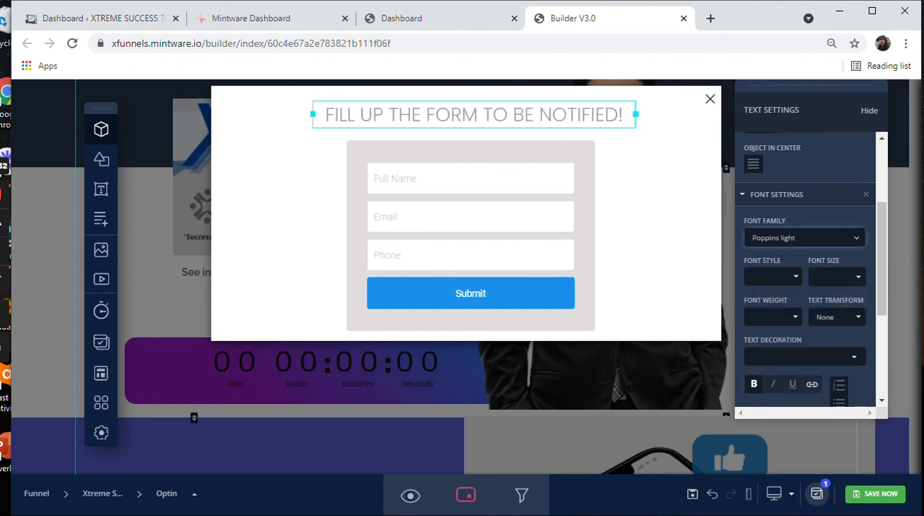
click(774, 277)
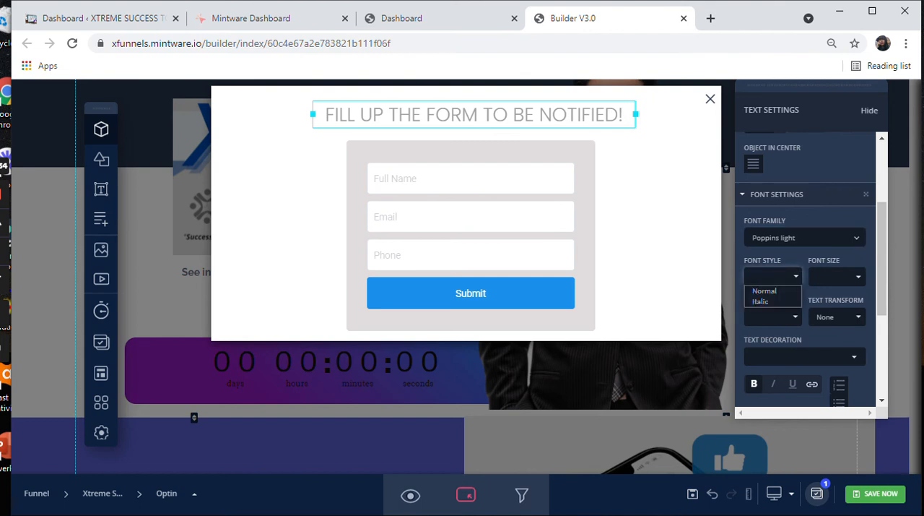
click(774, 277)
click(837, 277)
click(773, 317)
click(774, 316)
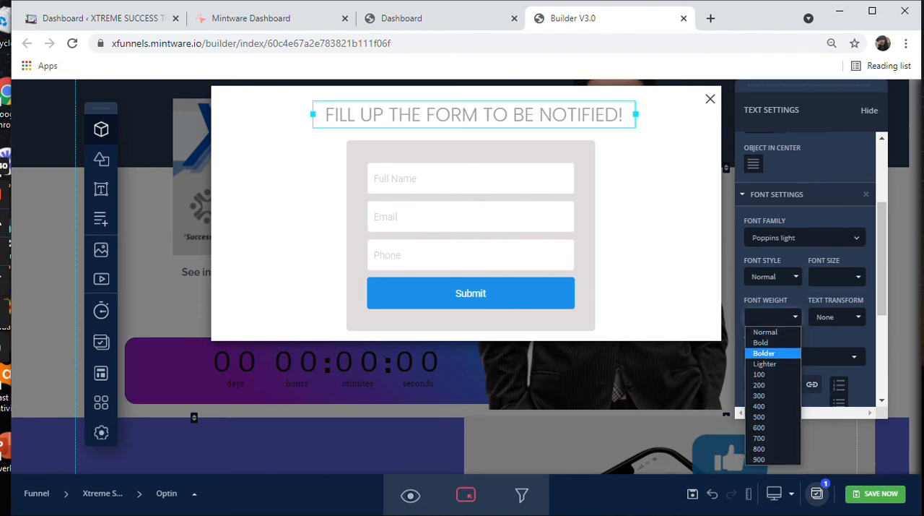
click(761, 342)
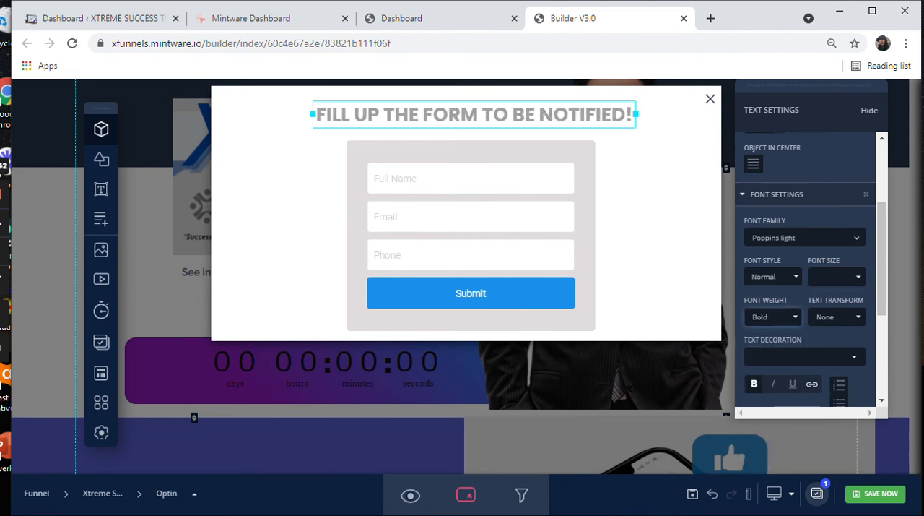
Step: Change the colour of the modal's text above the form to near-black #131313
scroll(809, 268, down, 1)
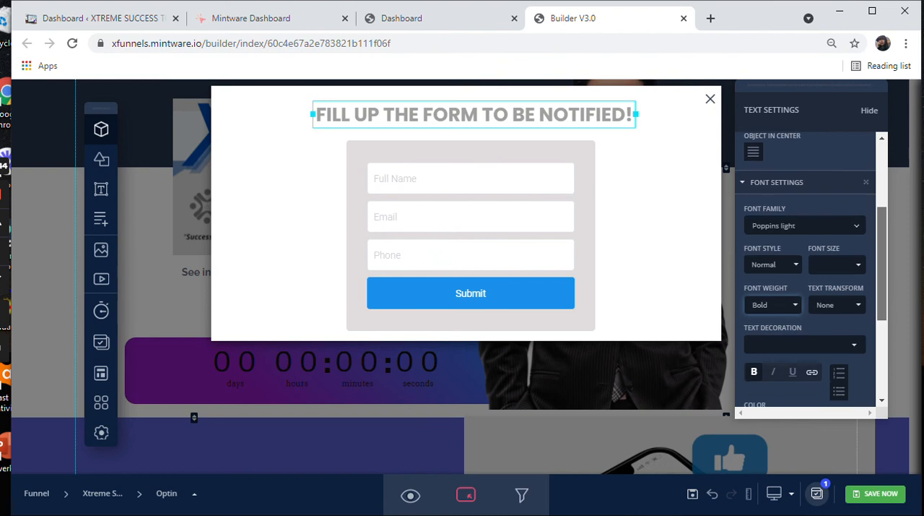
scroll(809, 267, down, 3)
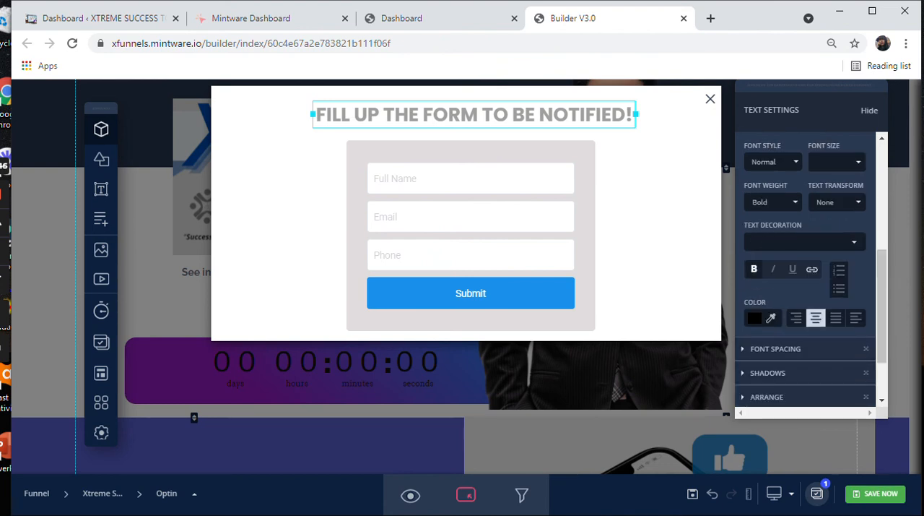
click(754, 318)
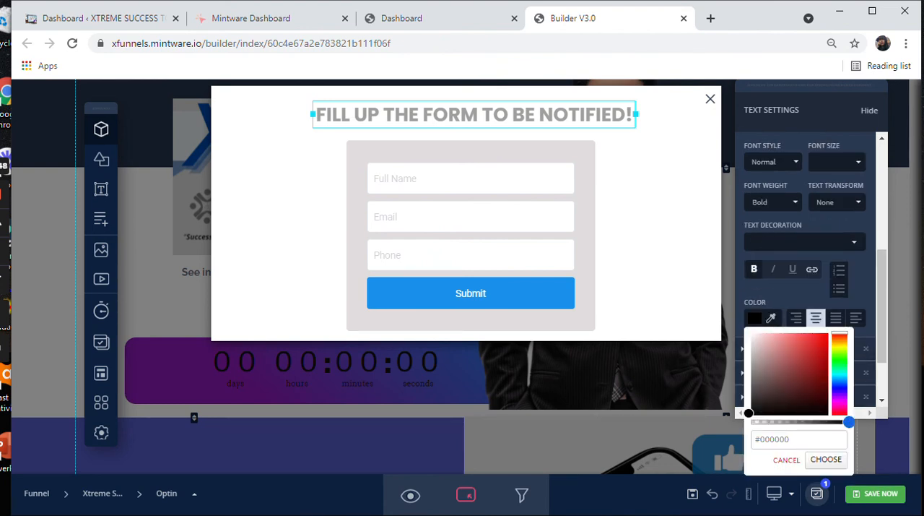
click(749, 407)
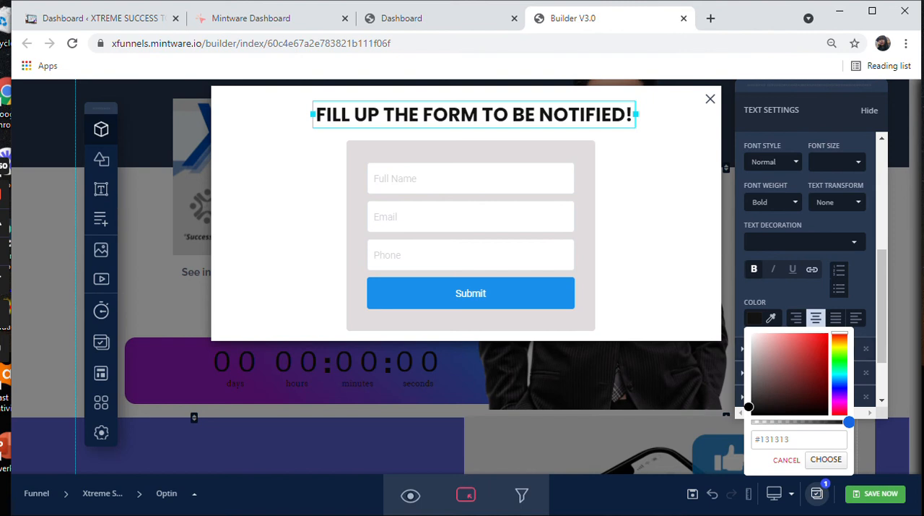
Step: Insert the first ty_(2).png image from My Images as the modal's background
click(657, 231)
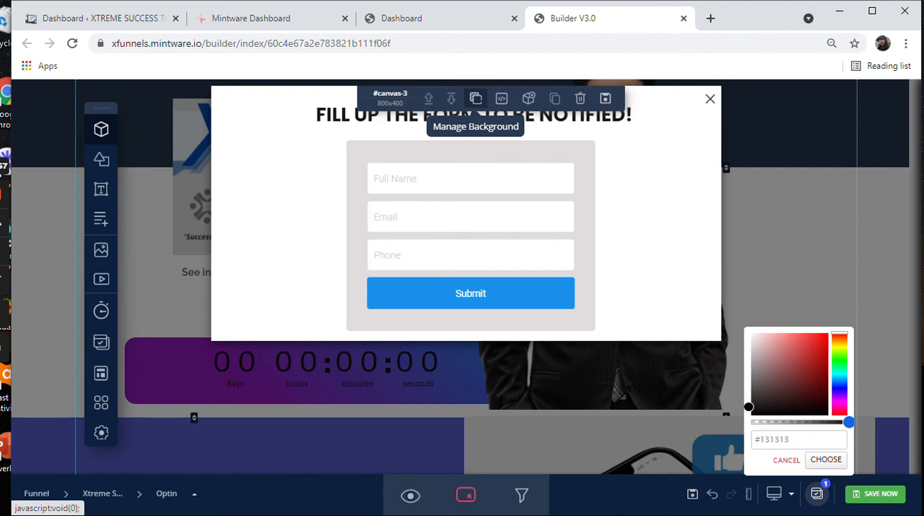
click(476, 98)
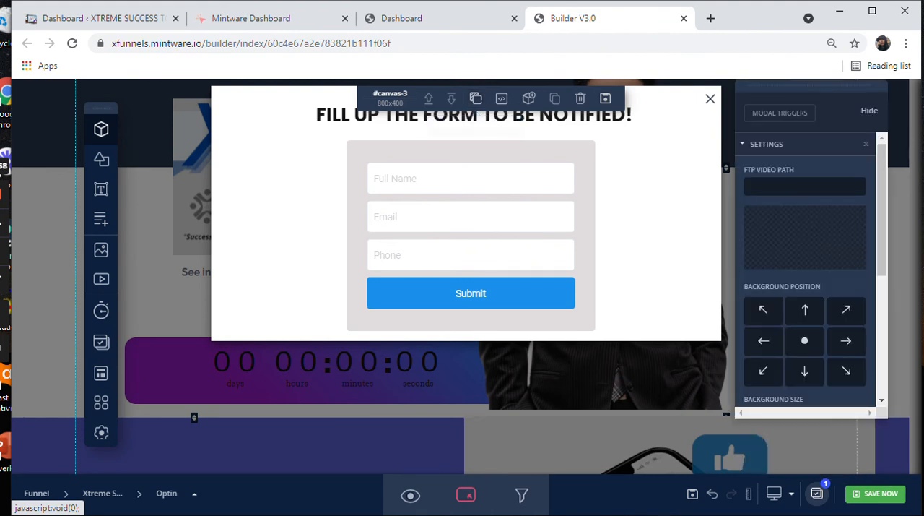
click(805, 231)
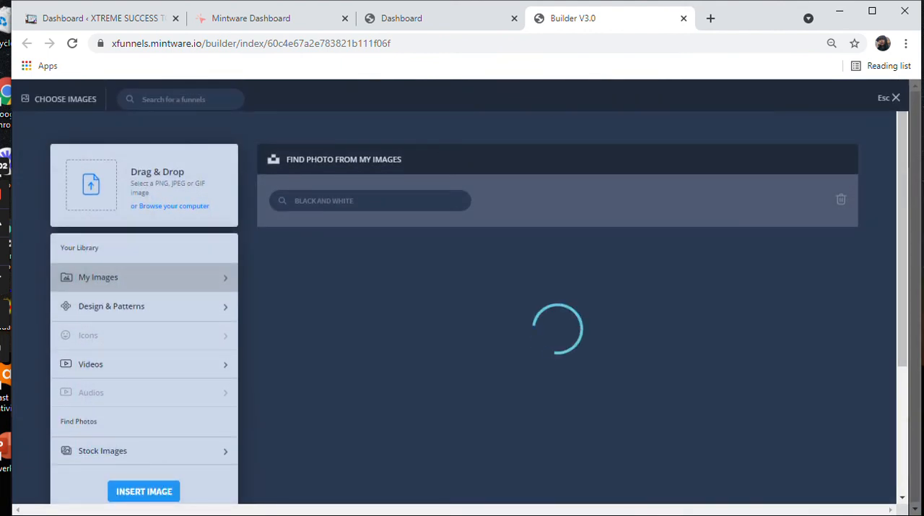
click(311, 287)
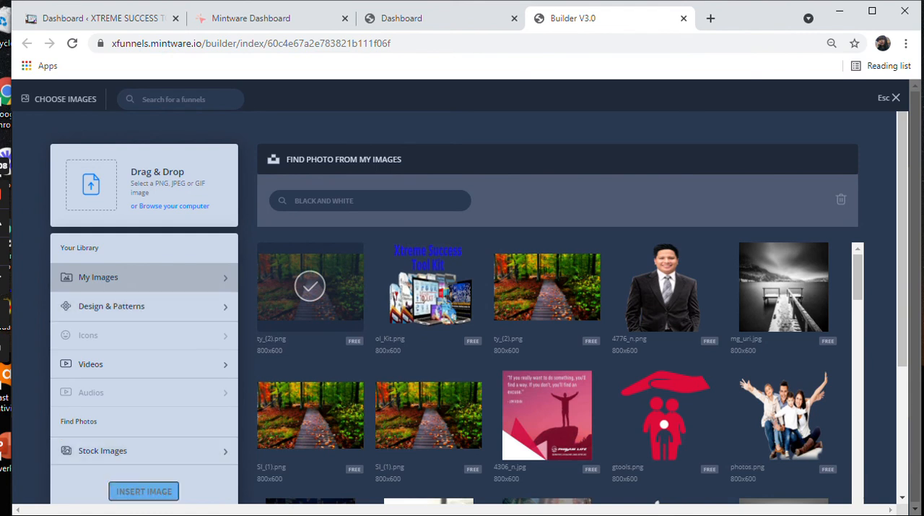
click(144, 491)
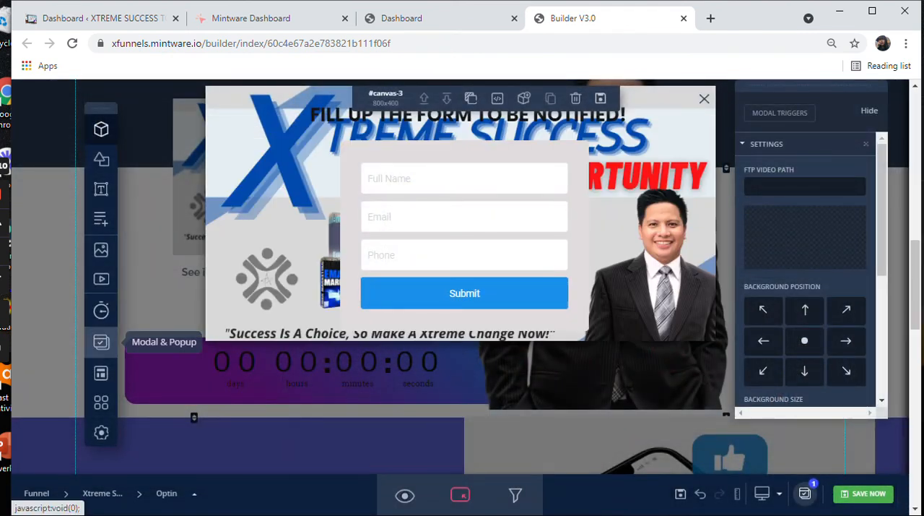
Step: Remove the background image from the modal
click(870, 111)
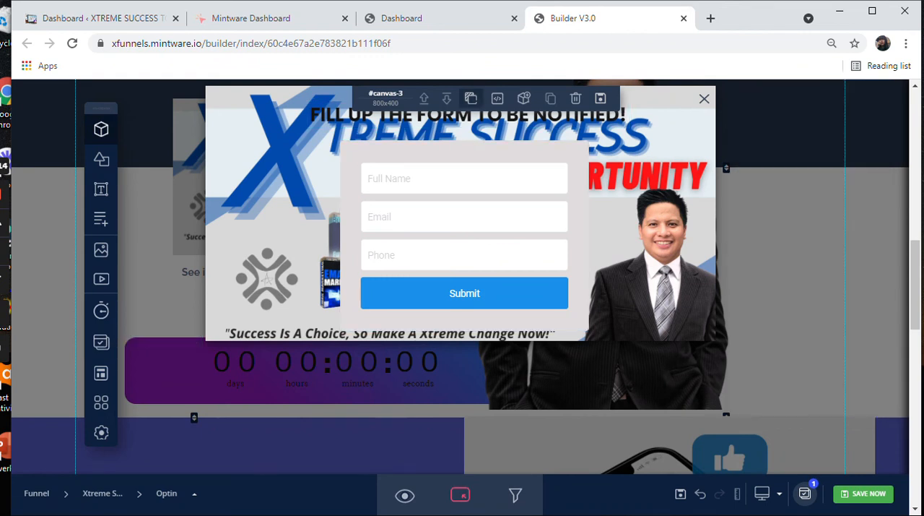
click(470, 98)
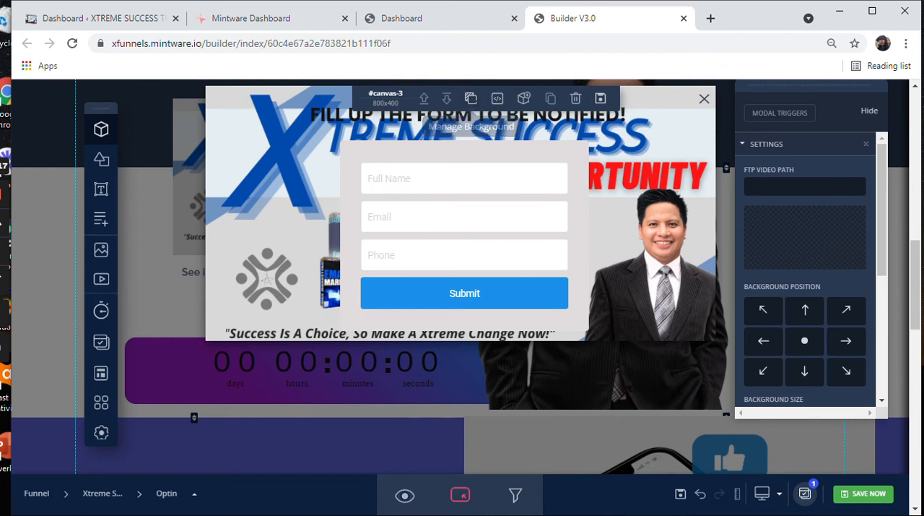
click(805, 247)
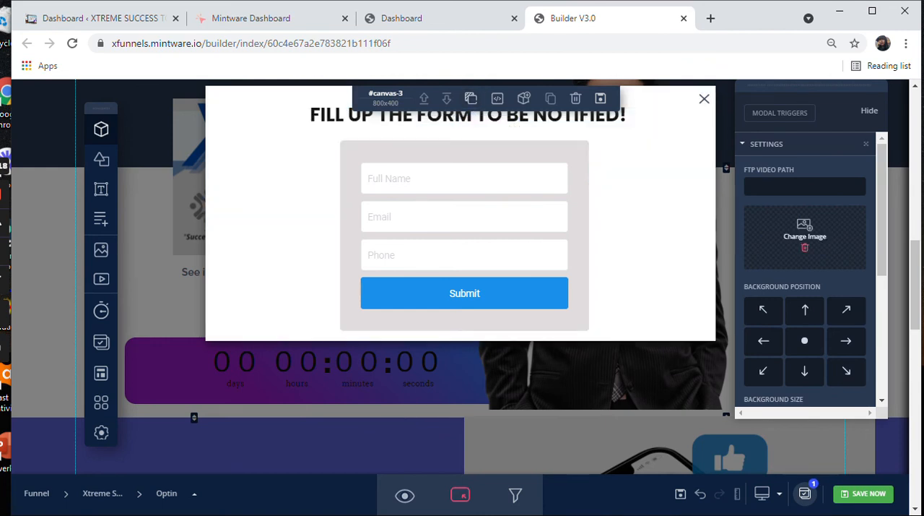
Step: Set the modal's background colour to muted red #b25e5e
scroll(805, 274, down, 2)
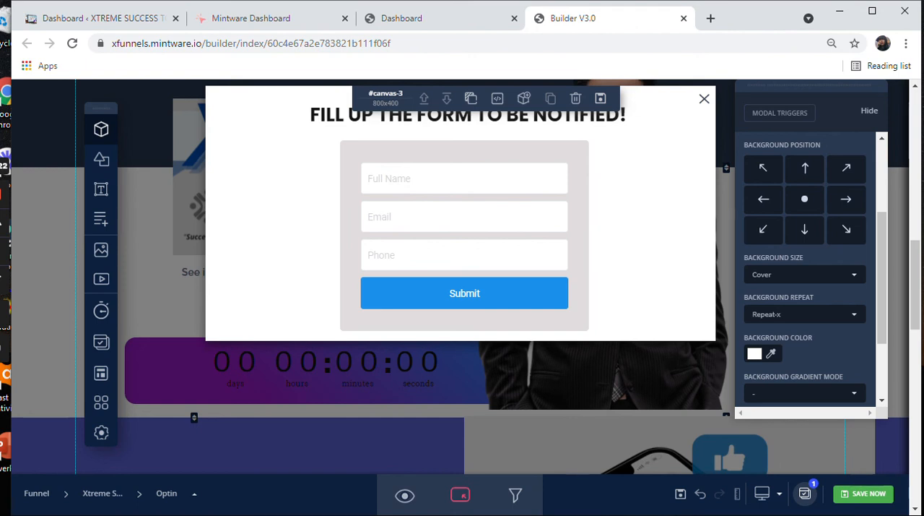
click(755, 353)
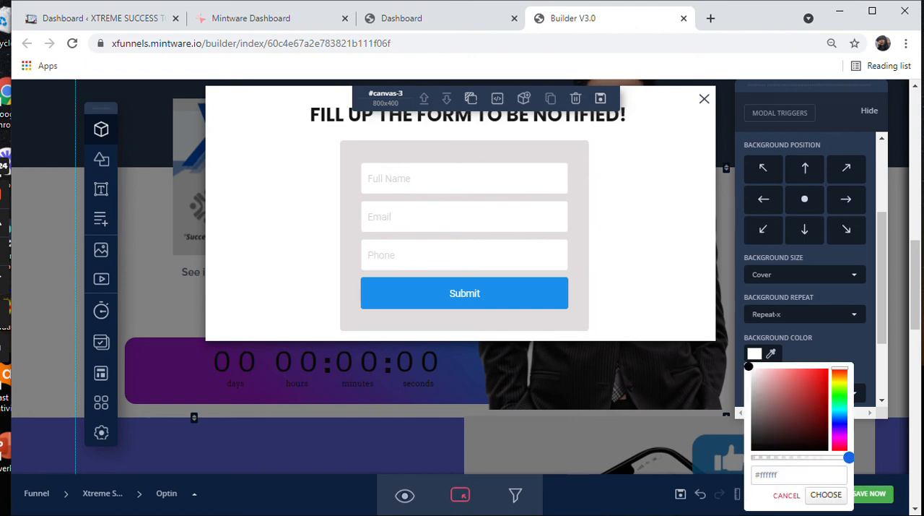
drag(764, 386, 785, 390)
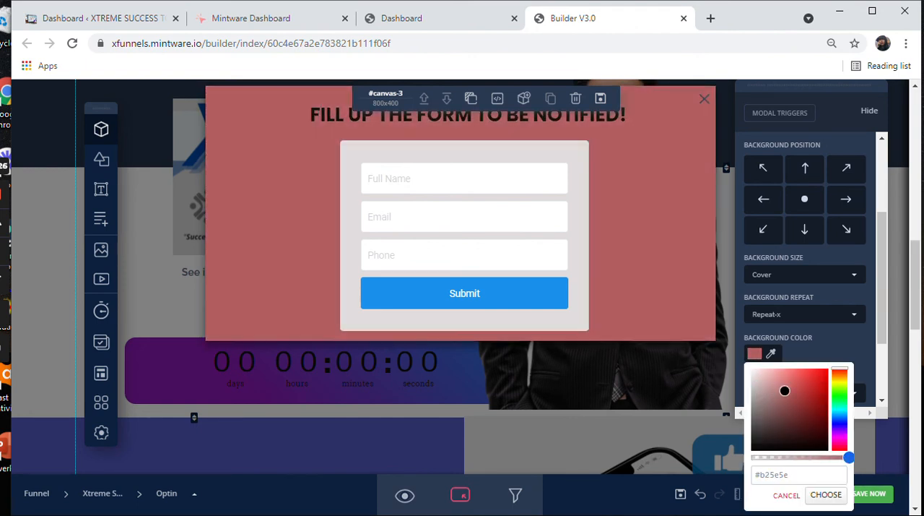
Step: Apply a Radial Gradient to the modal's background and set the gradient's first colour to red #b31919
scroll(785, 390, down, 1)
scroll(806, 270, down, 1)
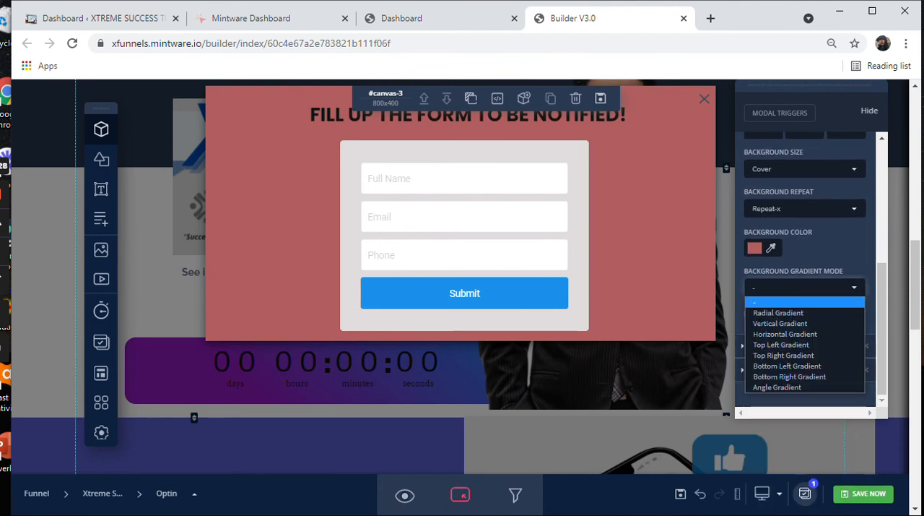
click(778, 312)
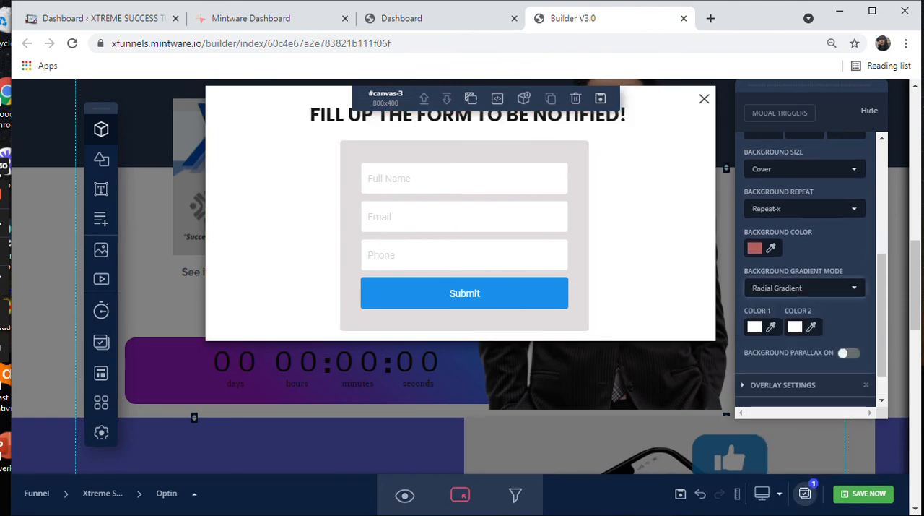
click(754, 326)
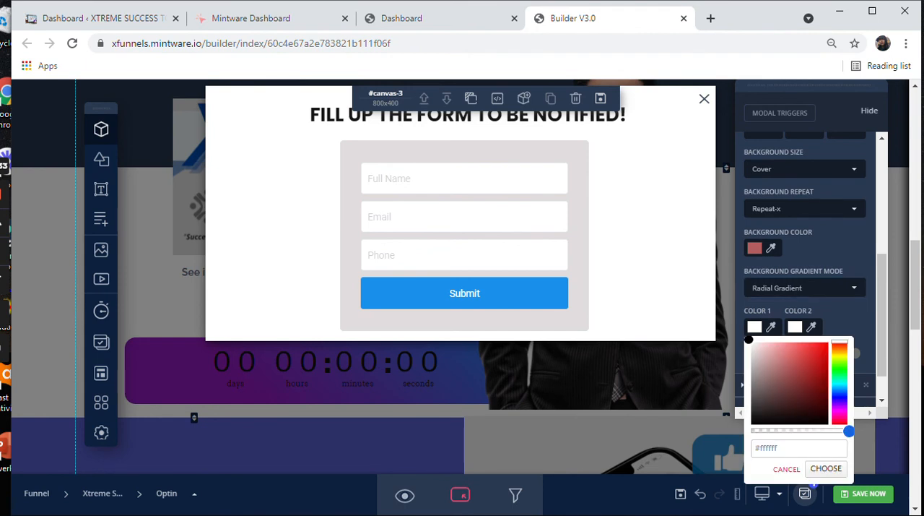
click(813, 351)
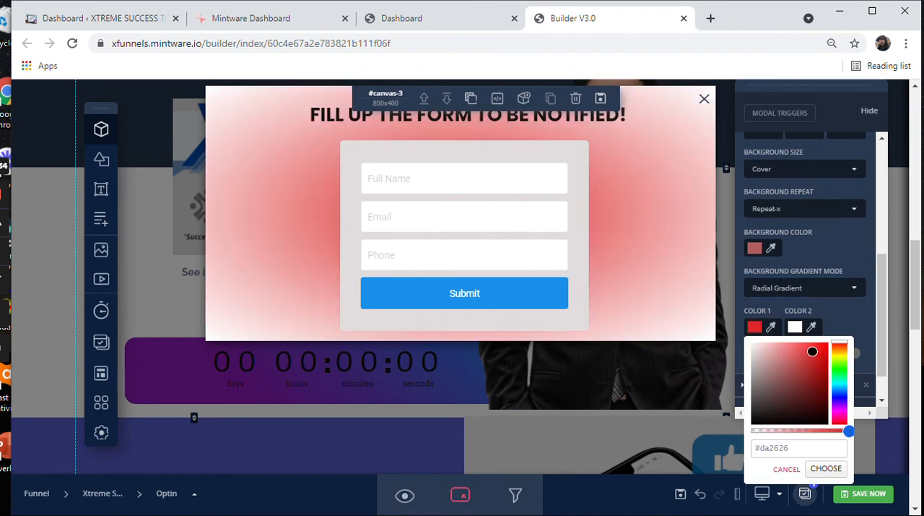
Step: Set the second colour of the modal's background gradient to blue #1261b5
click(794, 326)
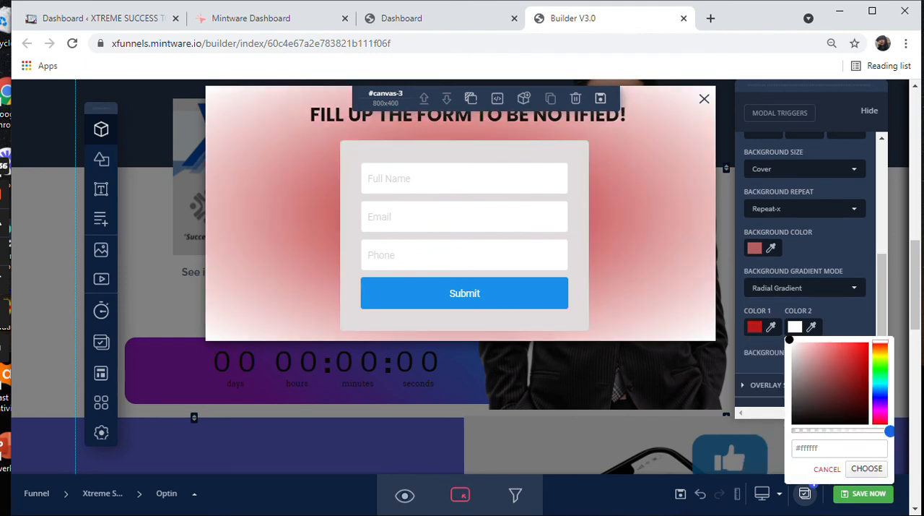
drag(790, 339, 807, 378)
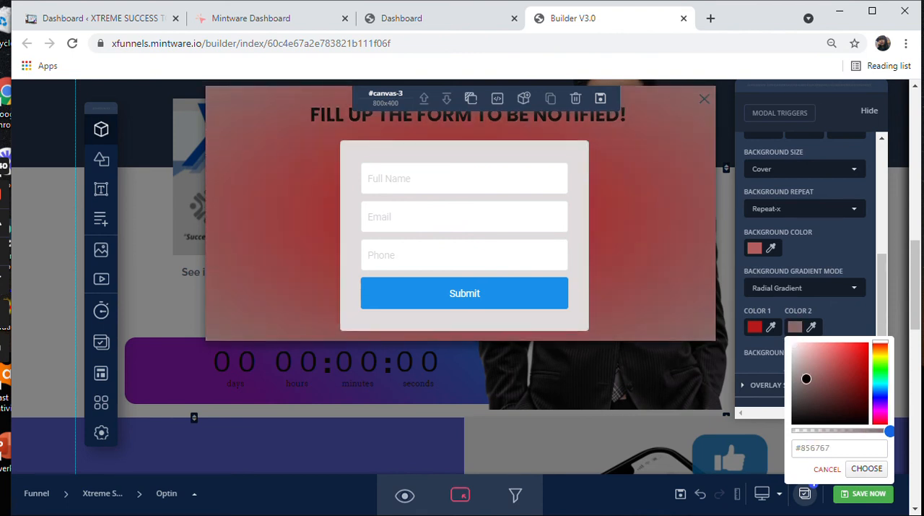
drag(881, 345, 881, 390)
drag(807, 378, 859, 363)
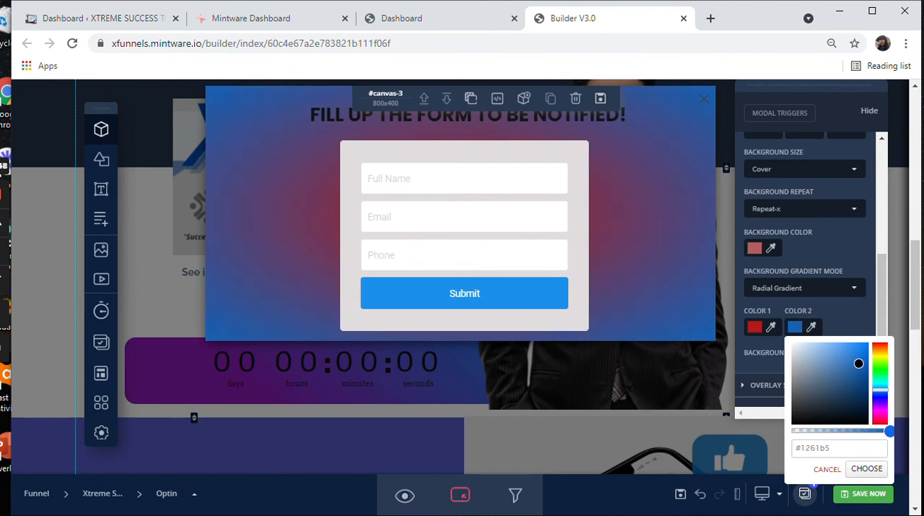
Step: Change the first colour of the modal's background gradient to light cyan #5ef0f8 and save the page
click(757, 327)
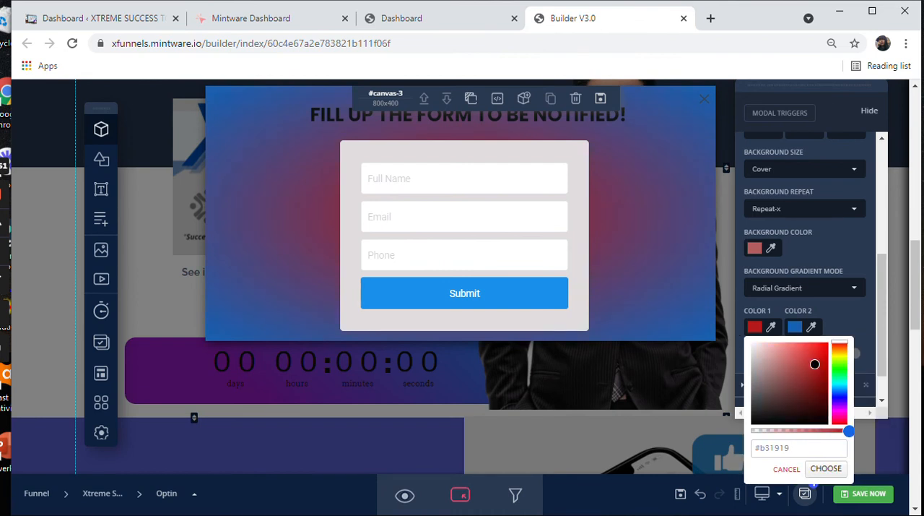
mouse_move(840, 382)
mouse_down()
mouse_move(805, 355)
mouse_move(786, 370)
mouse_move(797, 342)
mouse_up()
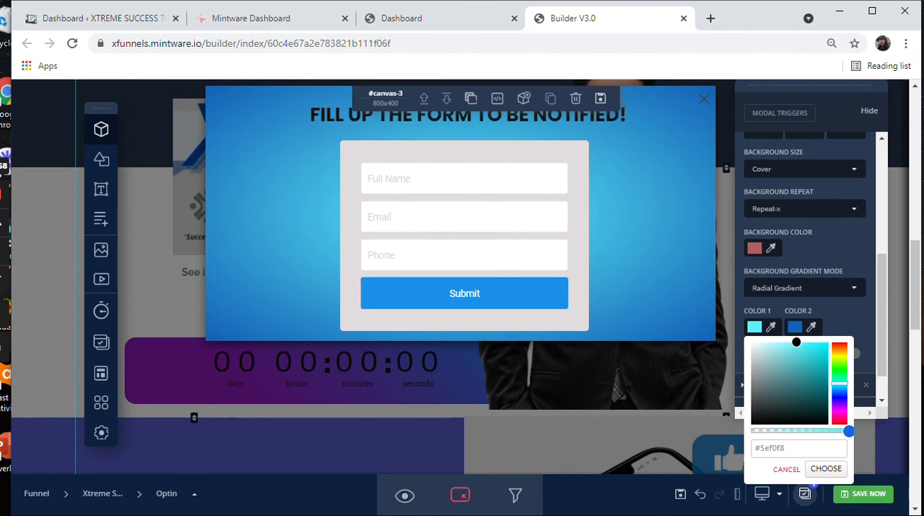
scroll(800, 387, down, 1)
scroll(806, 217, up, 1)
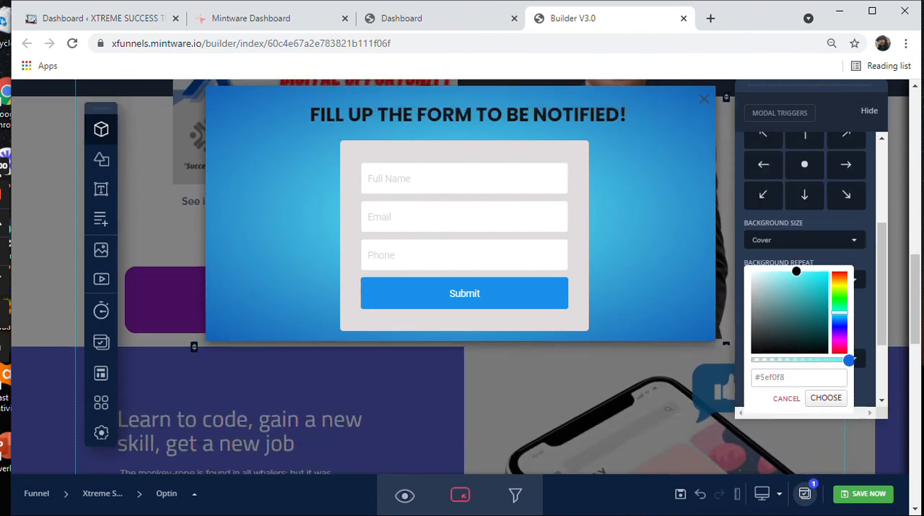
click(826, 397)
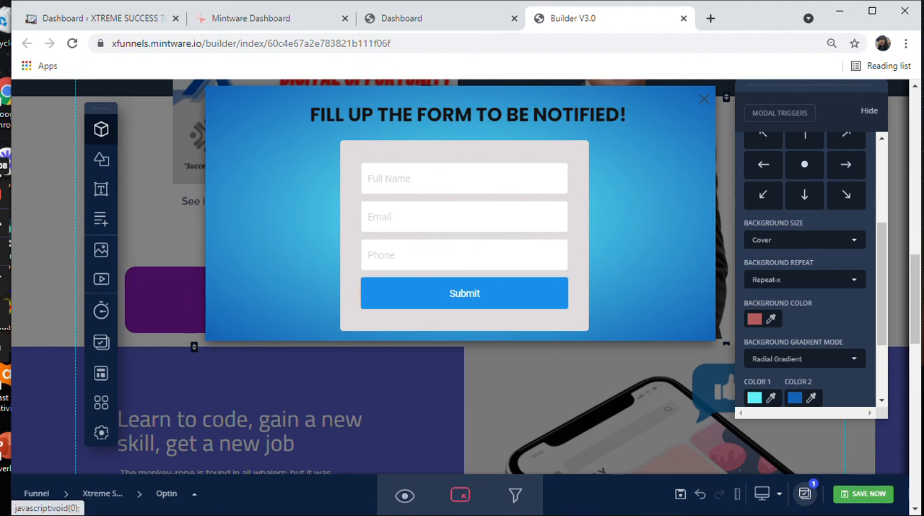
click(864, 494)
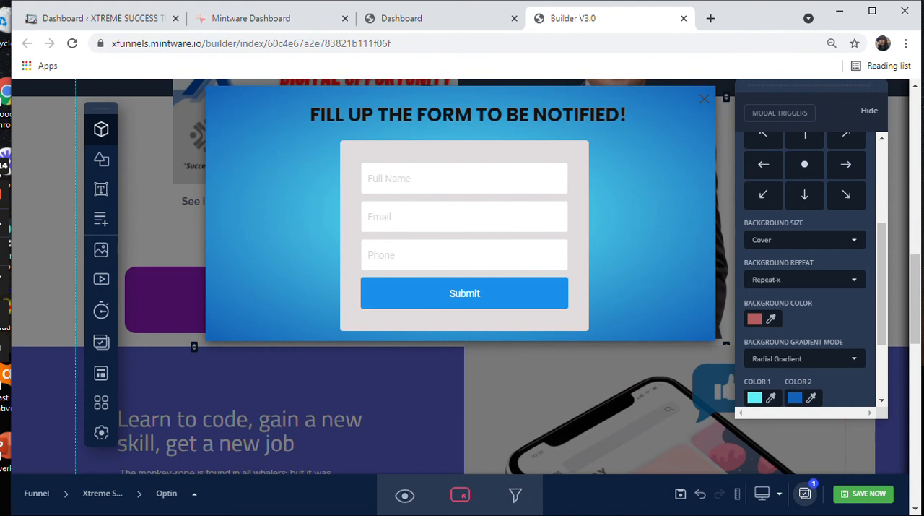
Step: Close the modal and set the FULL COURSE LIST button's mode to Popup Button
click(704, 99)
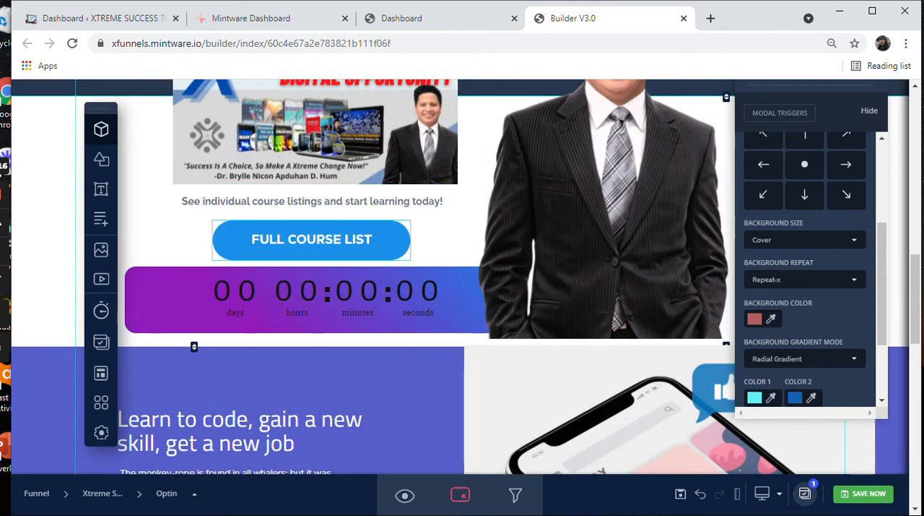
click(311, 240)
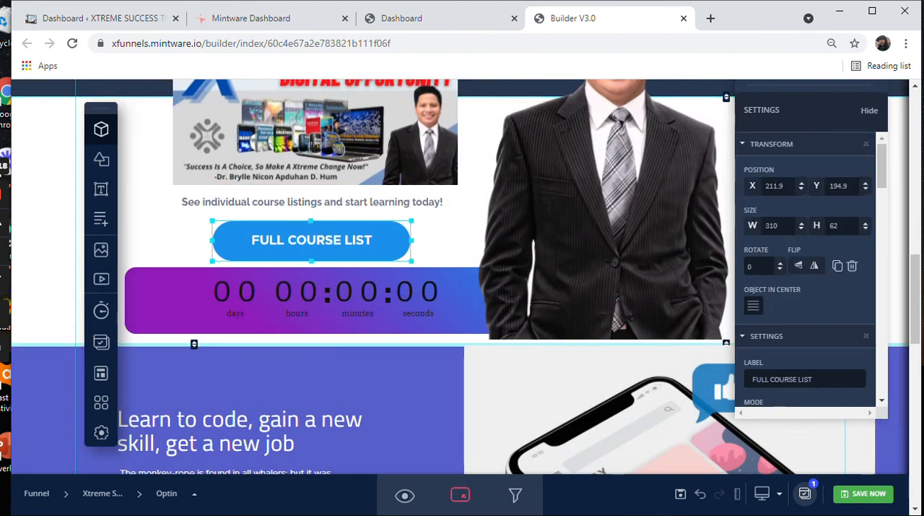
scroll(809, 275, down, 1)
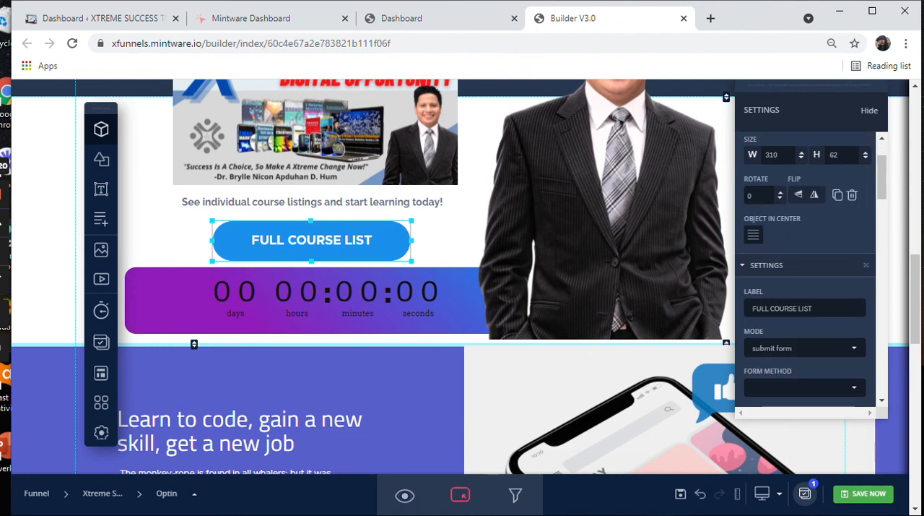
click(804, 348)
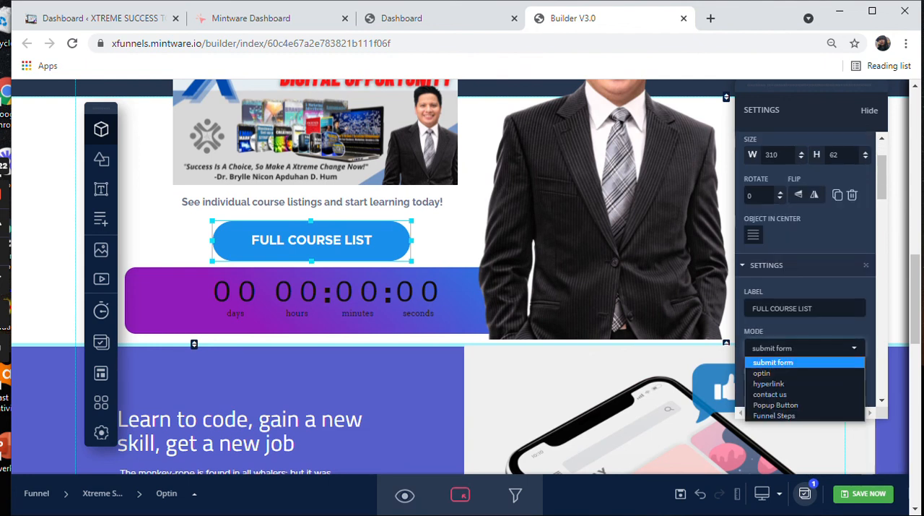
key(Down)
key(Down)
key(Down)
key(Down)
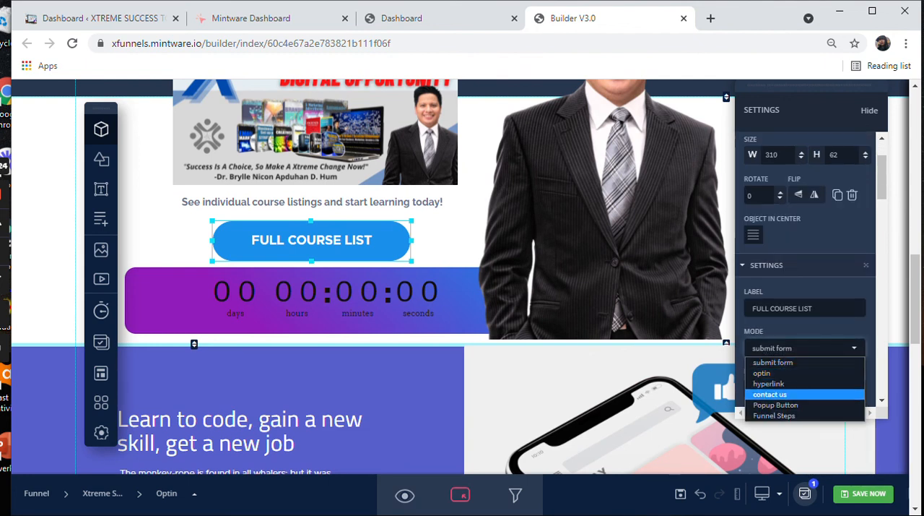
key(Return)
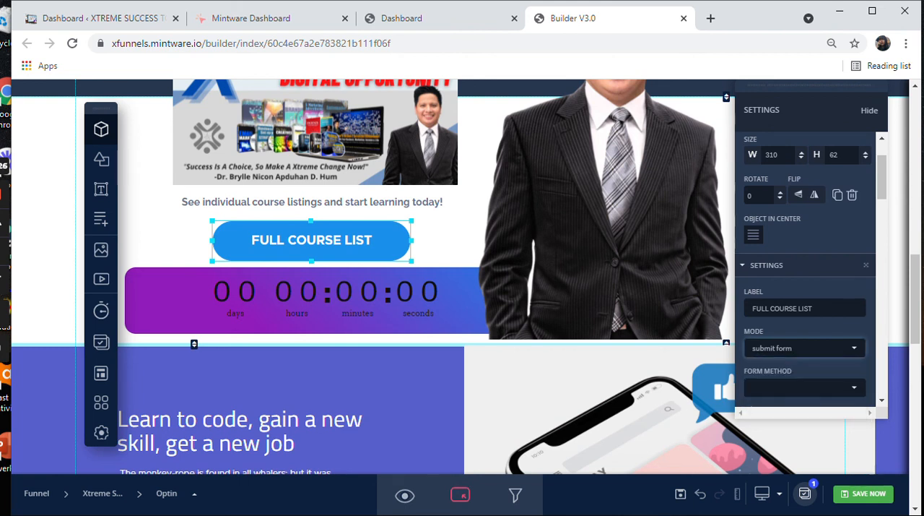
Step: Assign modal-TIaOdBl9 as the popup for the FULL COURSE LIST button and save the page
scroll(805, 275, down, 1)
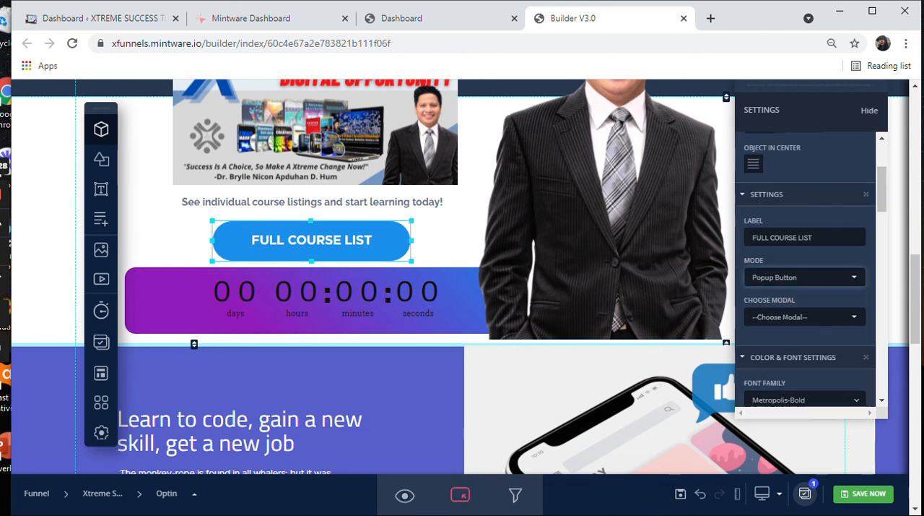
click(805, 318)
key(Down)
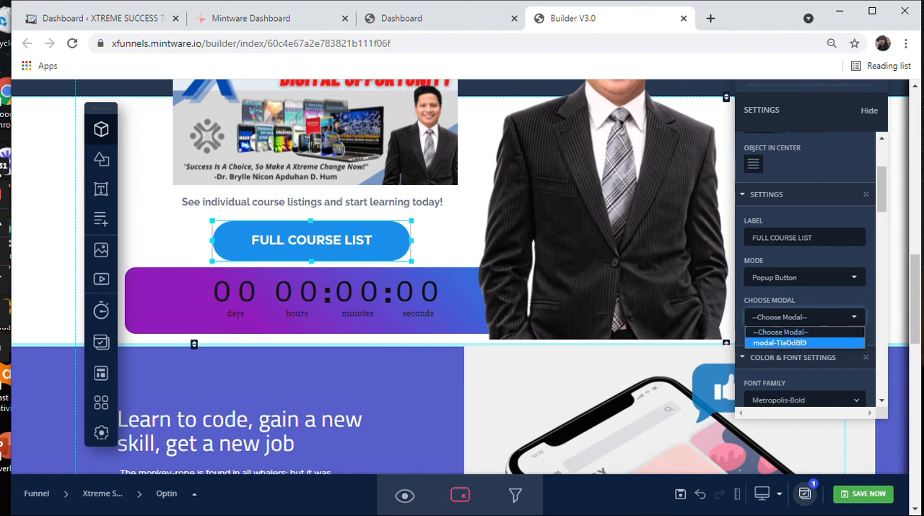
key(Return)
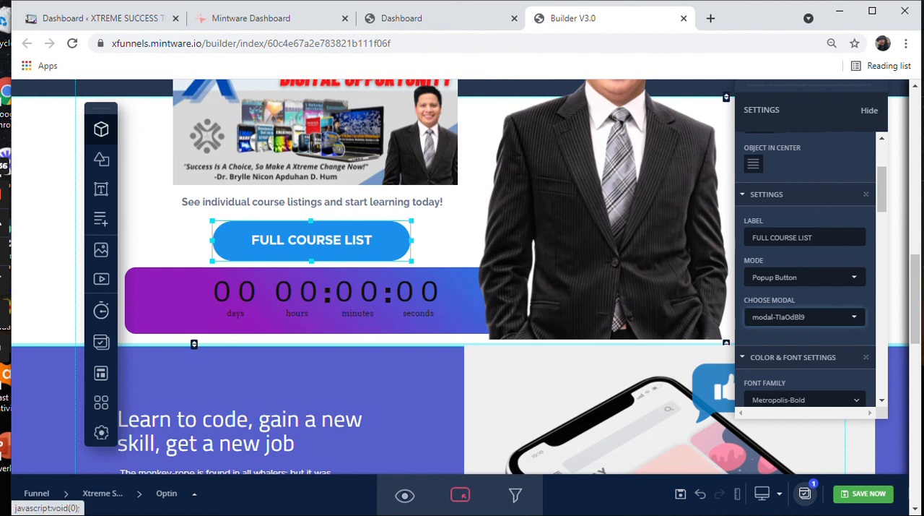
click(864, 494)
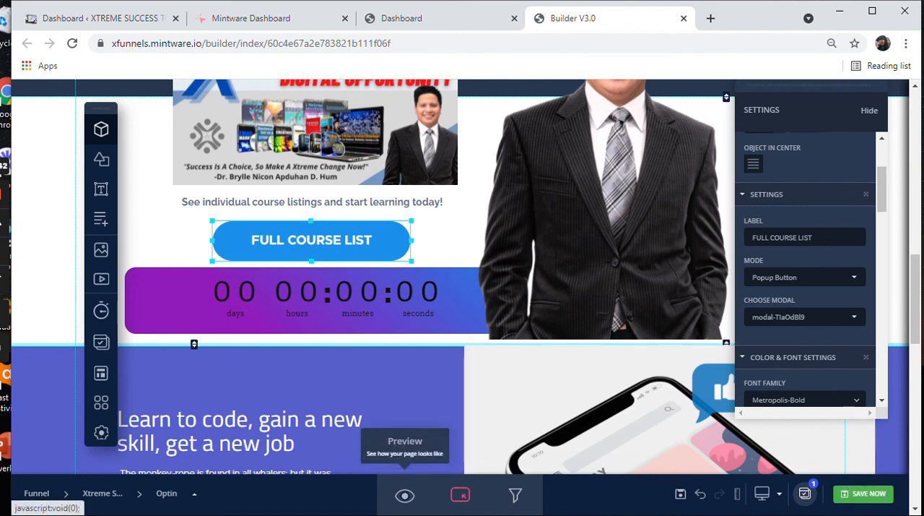
Step: Preview the Optin page, test the FULL COURSE LIST button's popup form, and close the popup
click(404, 495)
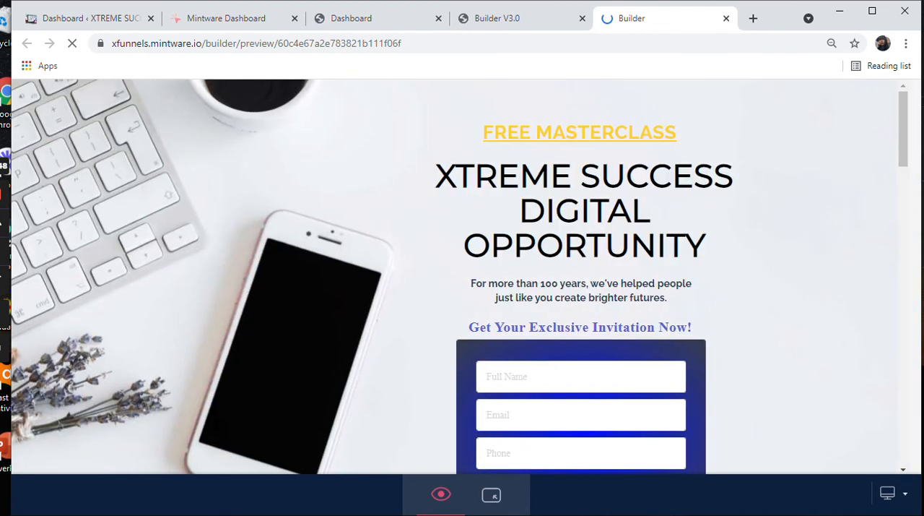
scroll(462, 274, down, 7)
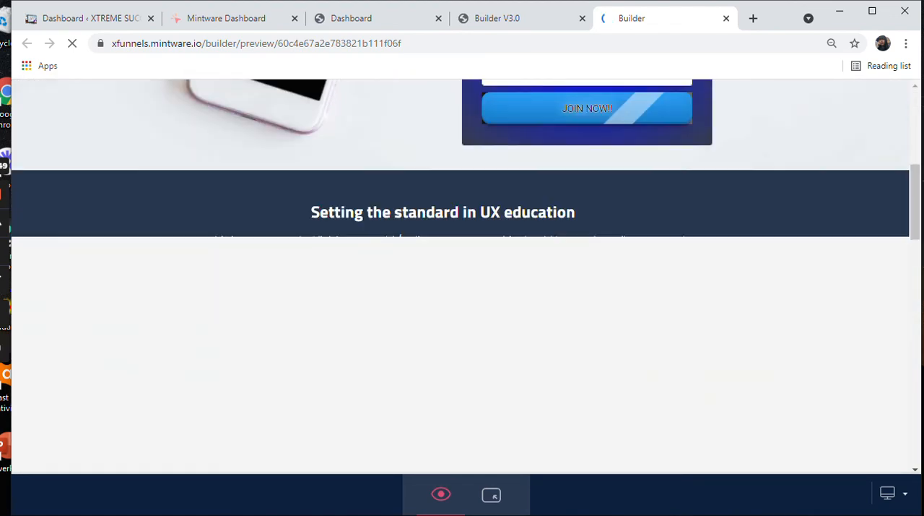
scroll(462, 274, up, 4)
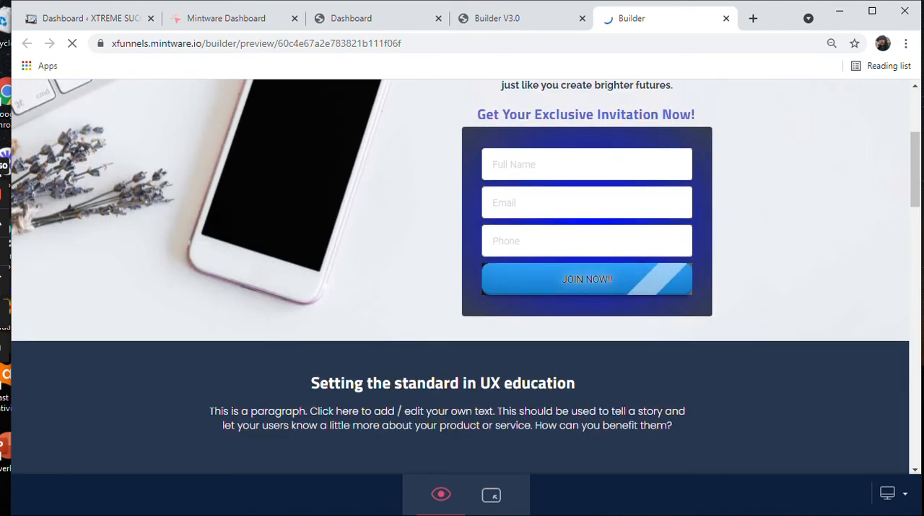
scroll(462, 275, down, 5)
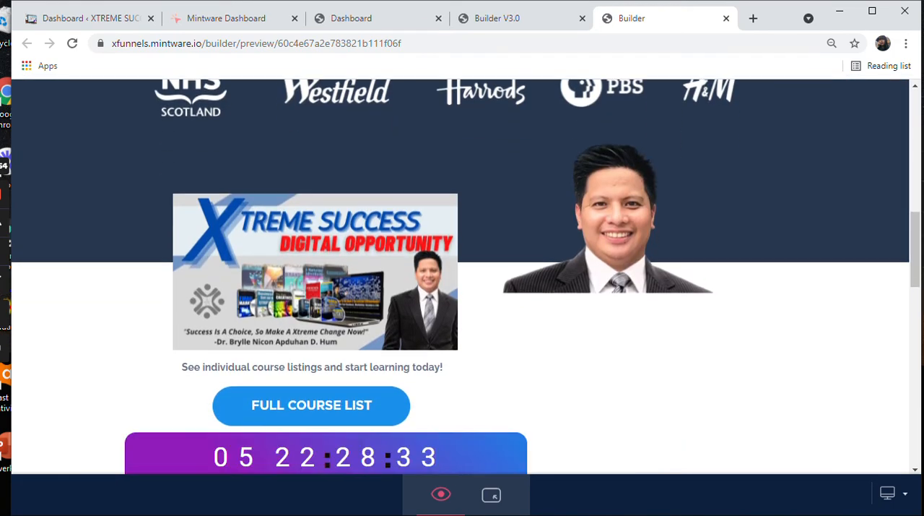
scroll(462, 274, down, 1)
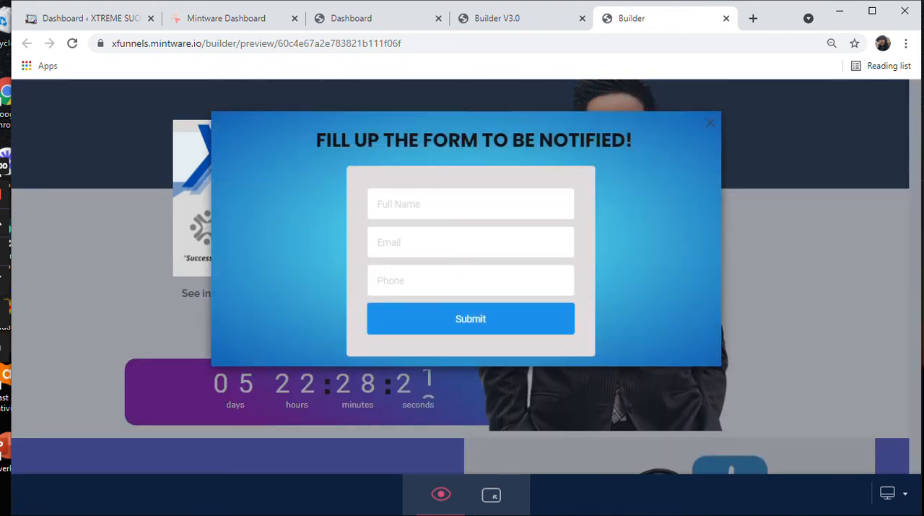
click(710, 123)
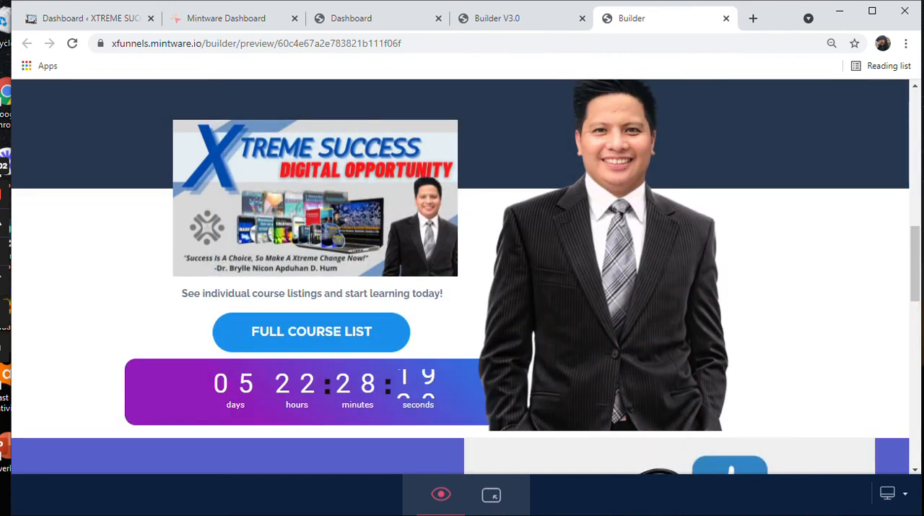
Step: Review the JOIN NOW form in the preview and trigger the FULL COURSE LIST popup again
scroll(462, 275, up, 8)
scroll(462, 276, up, 1)
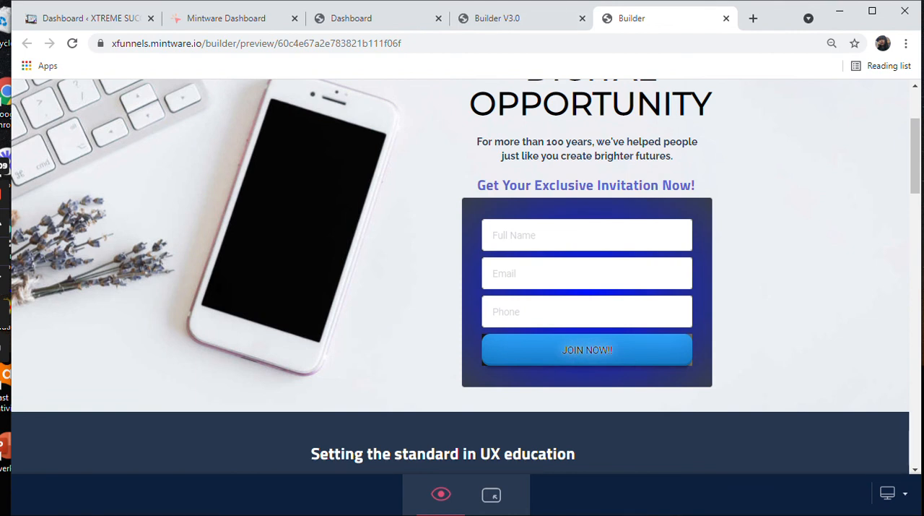
scroll(462, 276, down, 8)
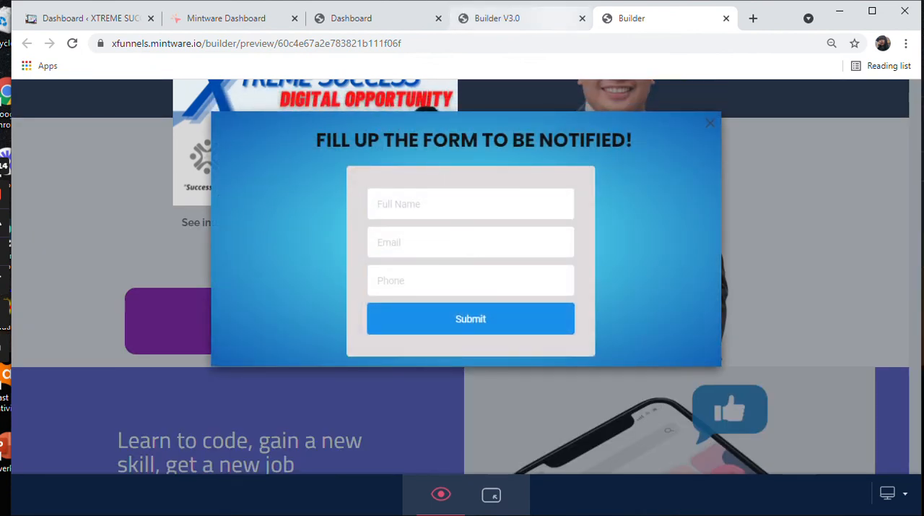
Step: Return to the Builder V3.0 page editor and show the available form elements at the bottom sign-up section
click(497, 18)
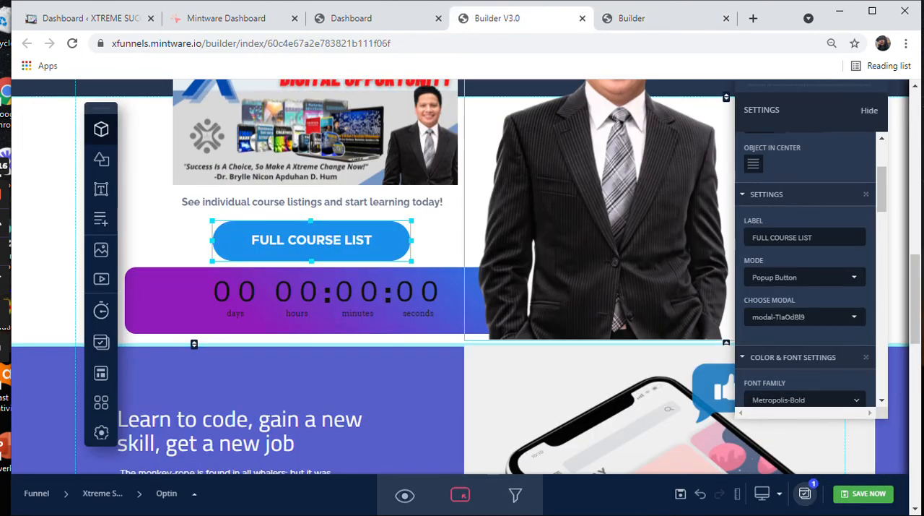
scroll(462, 288, down, 15)
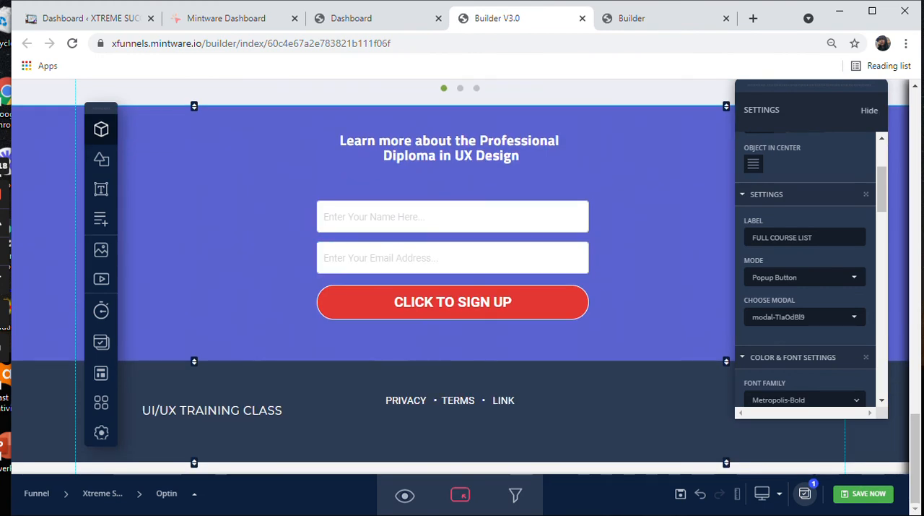
click(101, 373)
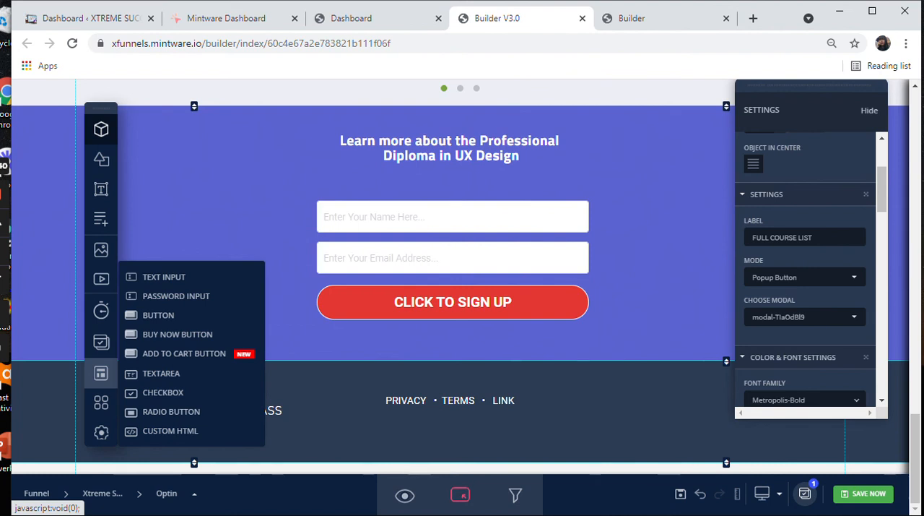
Step: Try out a Custom HTML element beside the FULL COURSE LIST button and countdown, and delete it
click(170, 431)
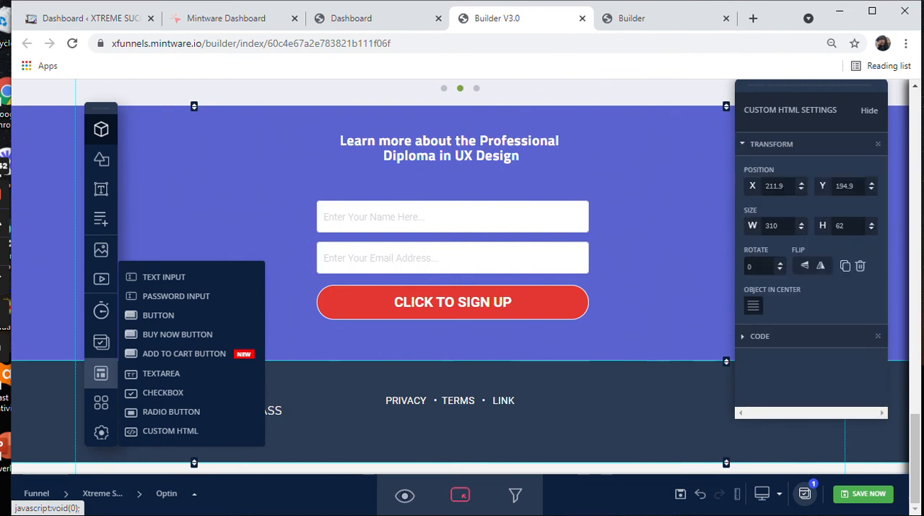
scroll(462, 276, up, 7)
scroll(501, 306, up, 6)
scroll(501, 307, down, 3)
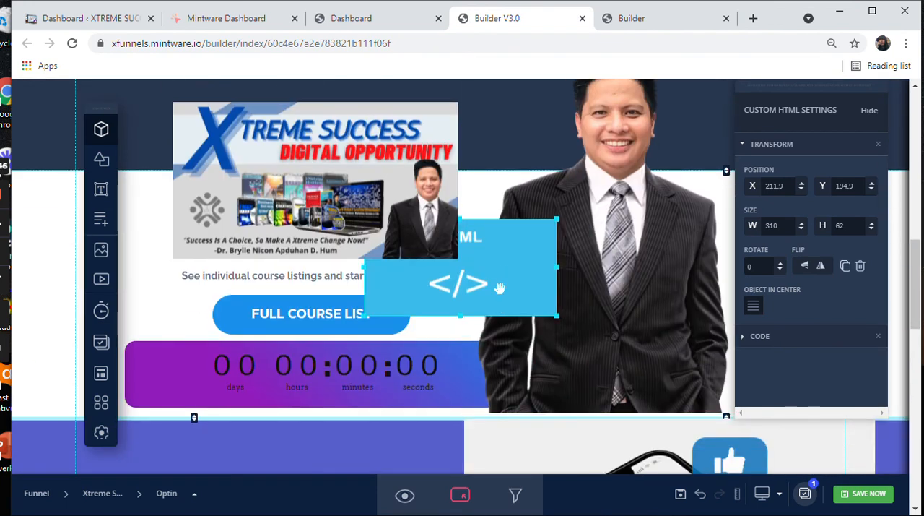
drag(494, 336, 486, 369)
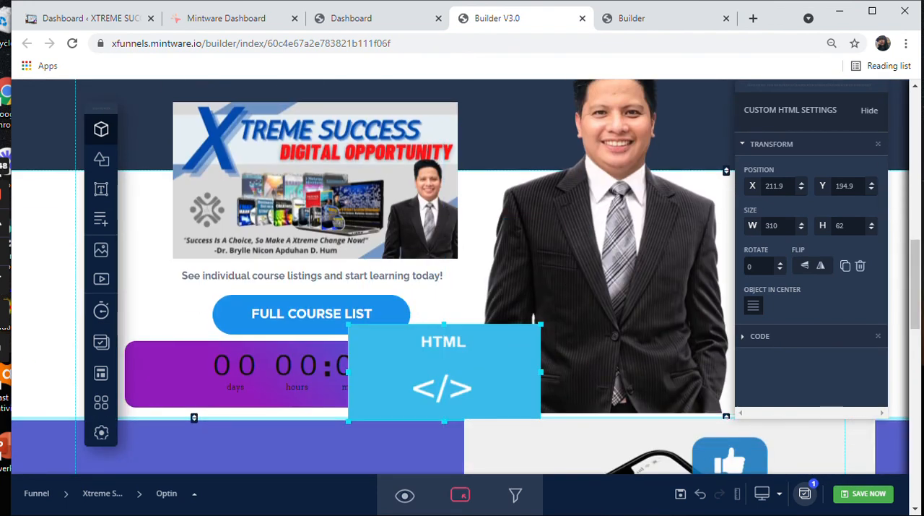
key(Delete)
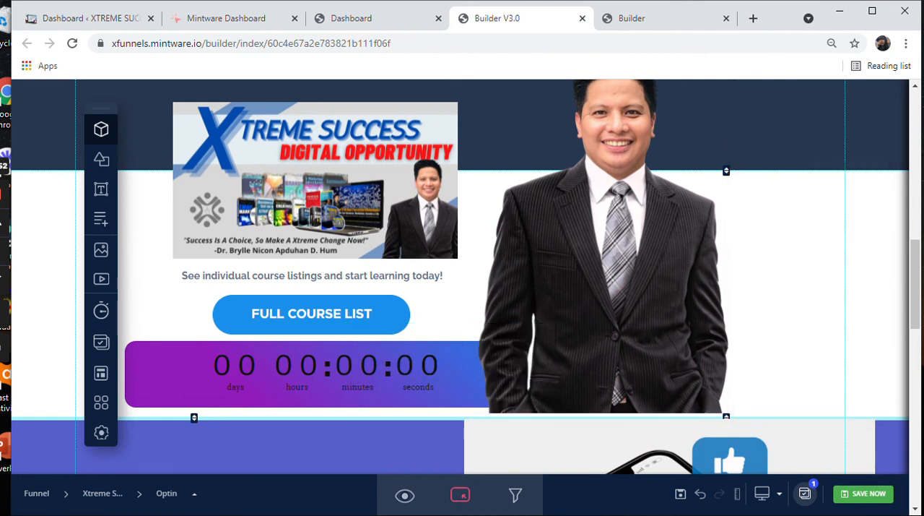
Step: Show the page's header, body and footer code settings and hide them again without entering any code
mouse_move(102, 432)
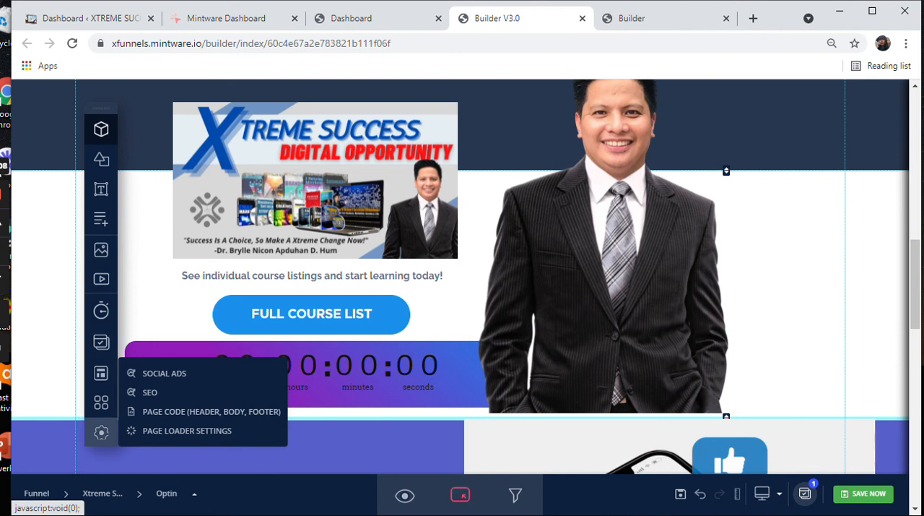
click(210, 412)
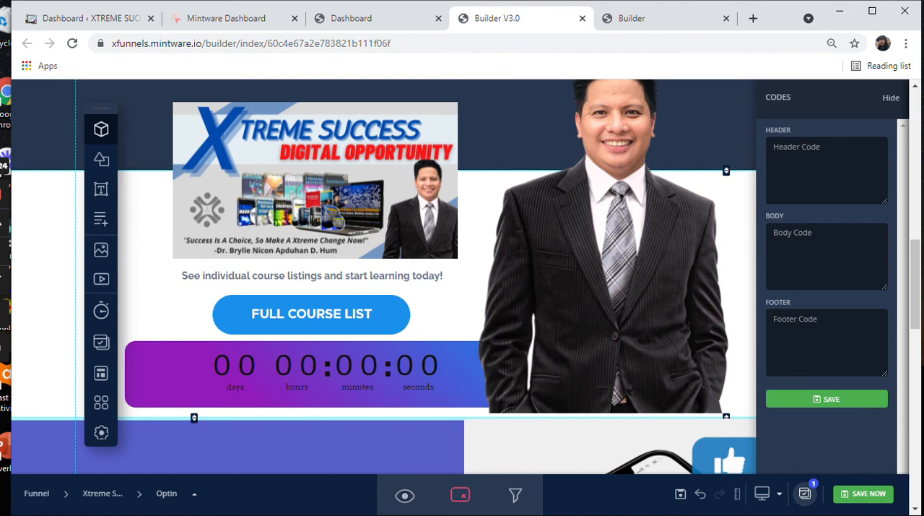
click(891, 98)
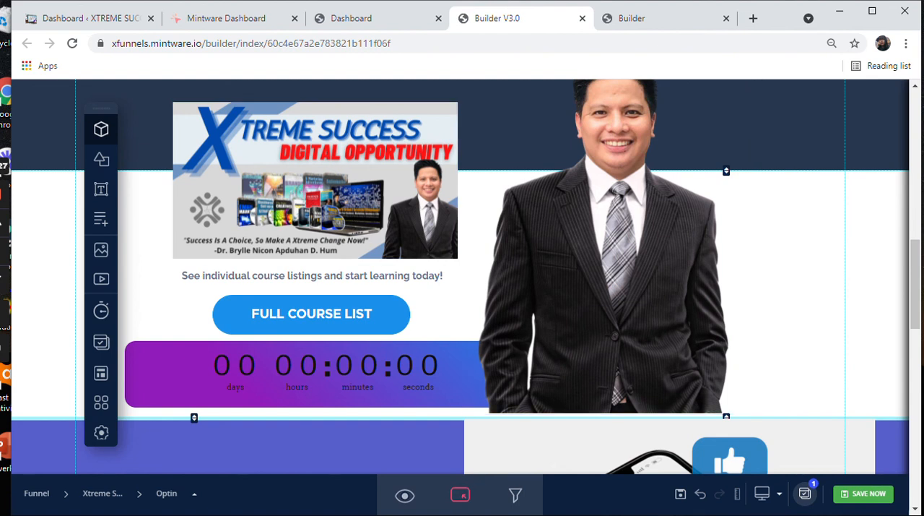
Step: Reload the Optin page preview and review the page from the top down to the sign-up form and footer
drag(915, 284, 916, 441)
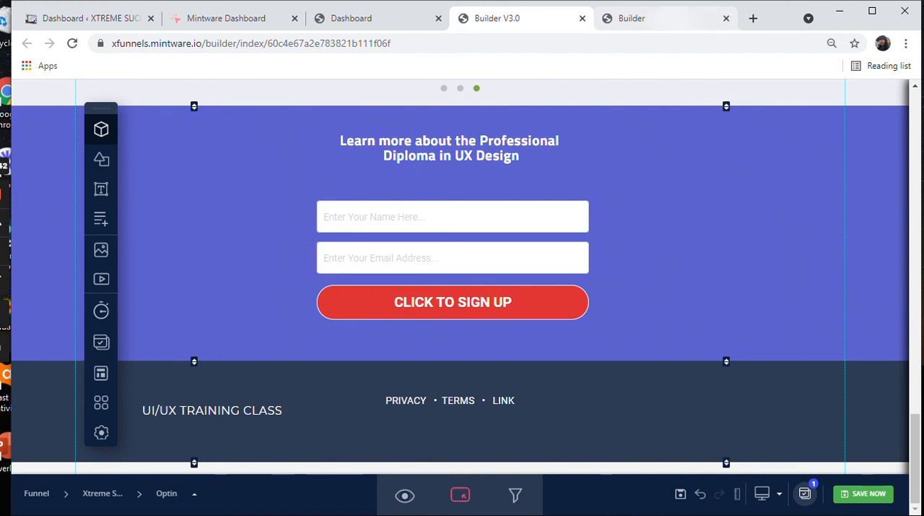
click(673, 18)
click(711, 123)
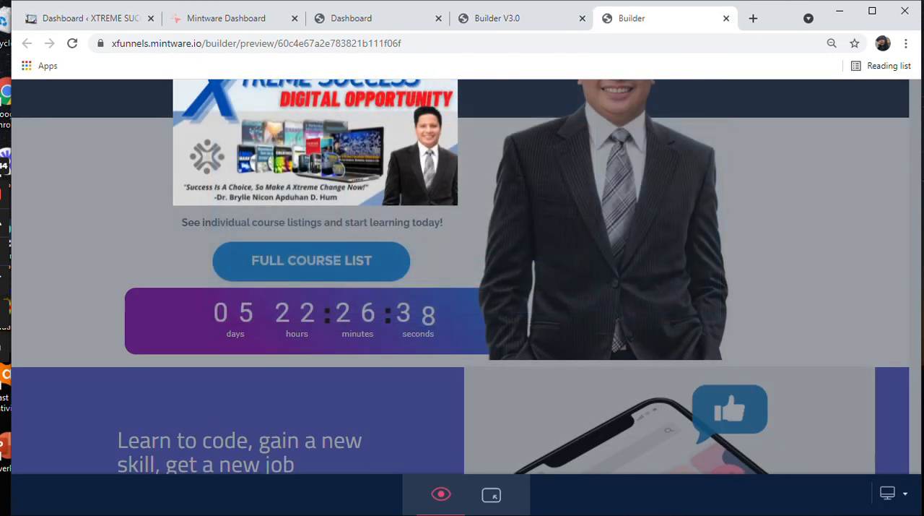
click(72, 43)
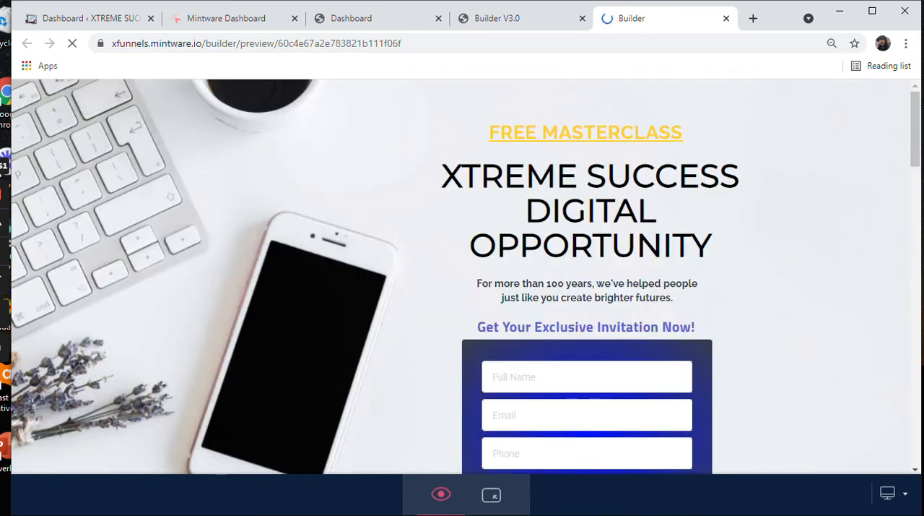
scroll(462, 289, down, 10)
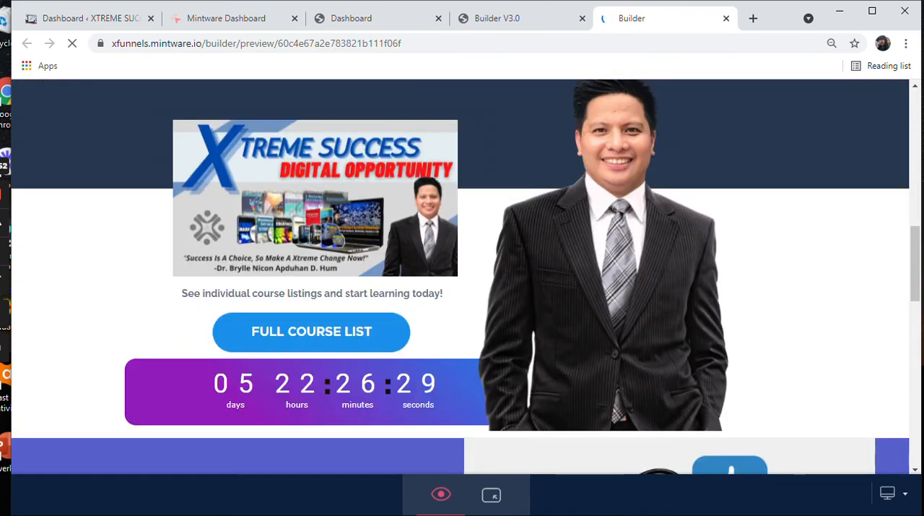
scroll(463, 289, down, 10)
scroll(462, 289, down, 2)
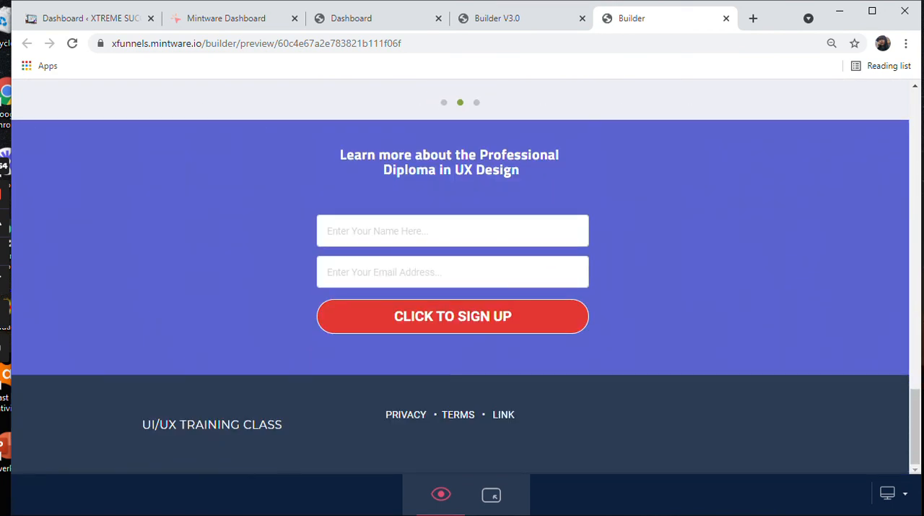
Step: Return to the funnel steps dashboard and close the page preview and Builder V3.0 tabs
click(351, 18)
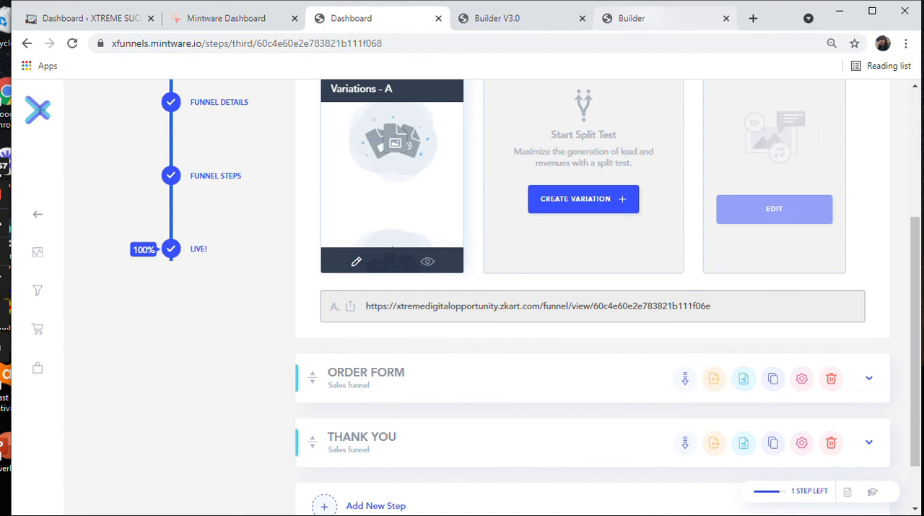
click(726, 18)
click(684, 18)
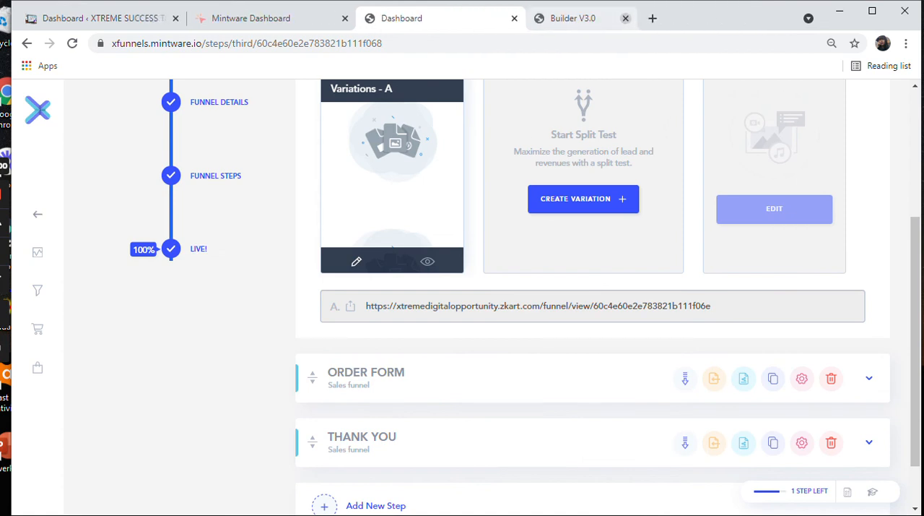
scroll(593, 289, down, 1)
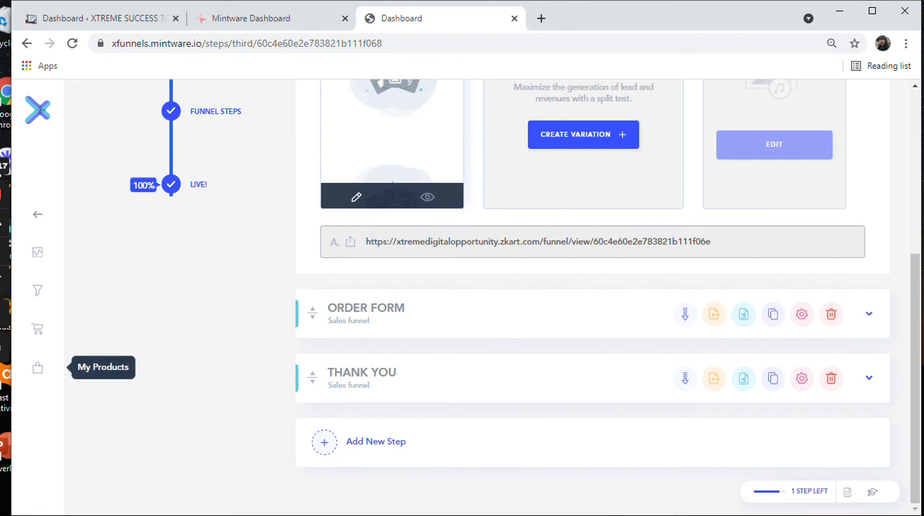
Step: Start a new digital product in My Products and go through its name, owner, redirect URL and description fields
click(37, 368)
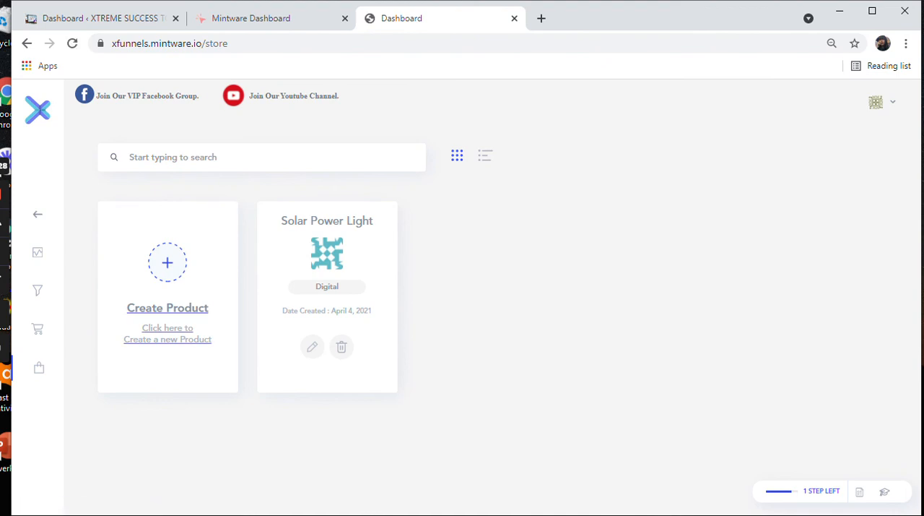
click(168, 308)
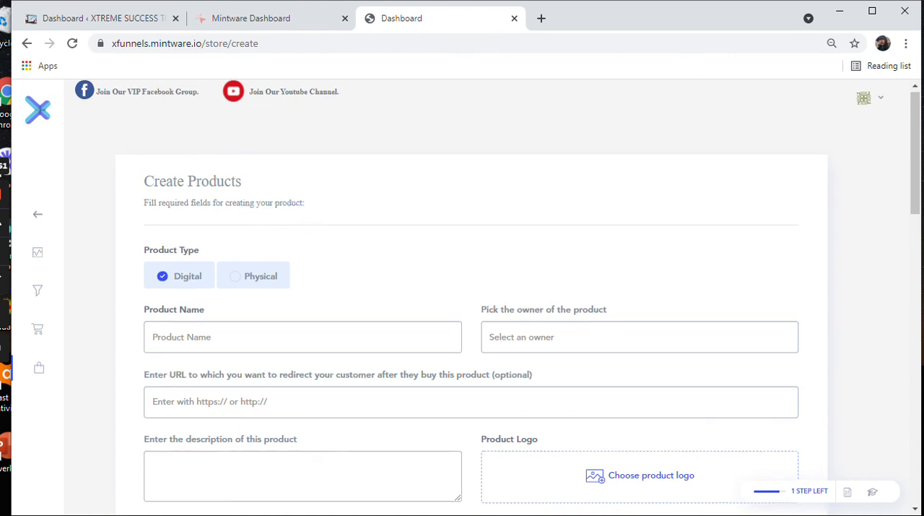
scroll(471, 289, down, 1)
click(303, 270)
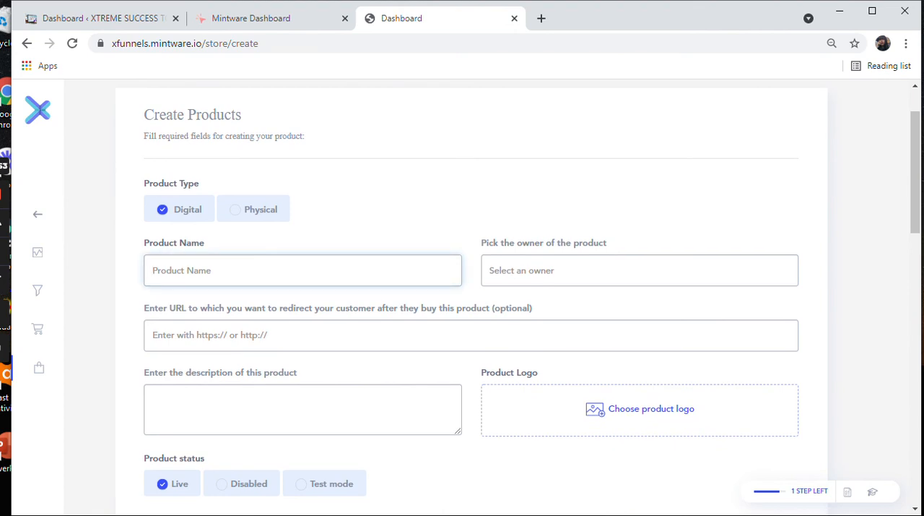
click(640, 271)
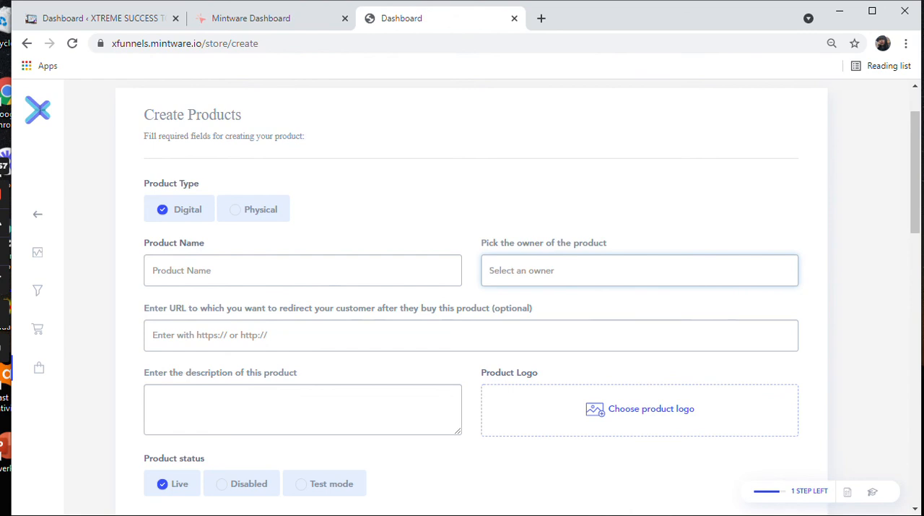
click(471, 335)
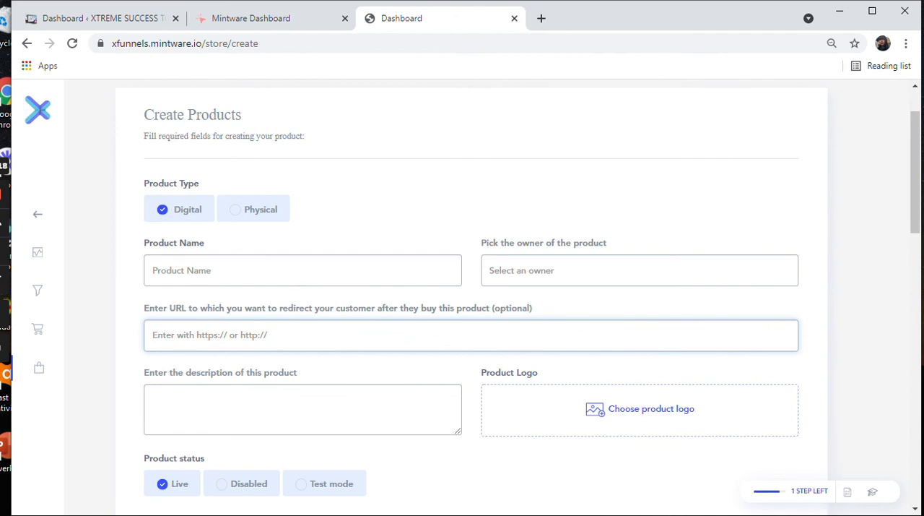
click(303, 408)
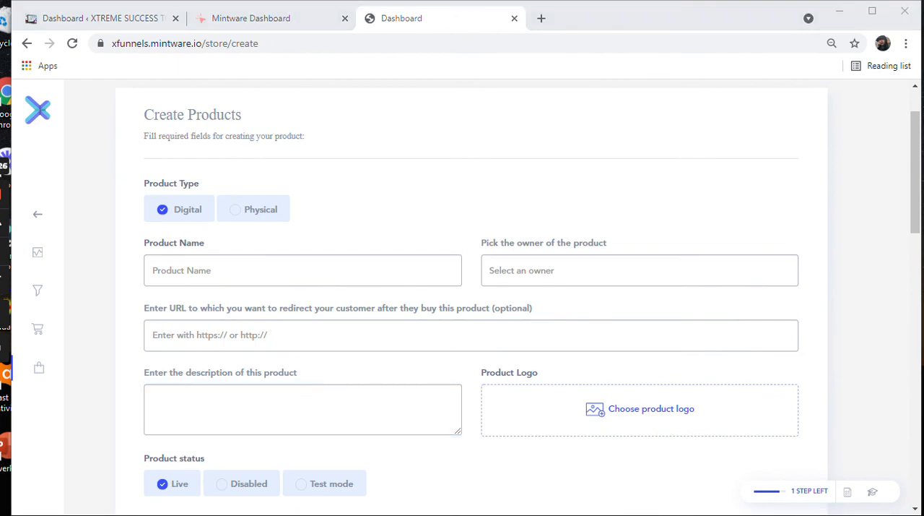
Step: Load the grey emblem as product logo, and enter the name Xtreme Success Digital Product Package, owner Xtreme Success Inc. and a package description
click(178, 134)
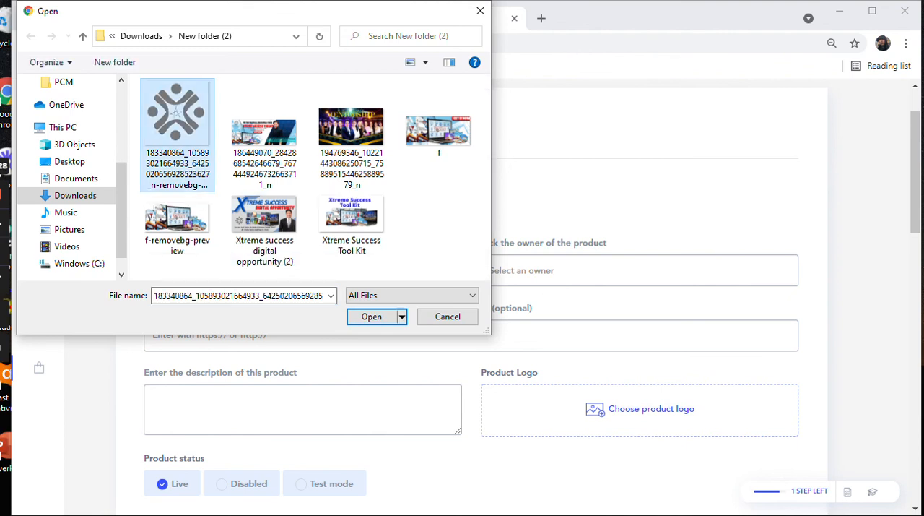
click(371, 316)
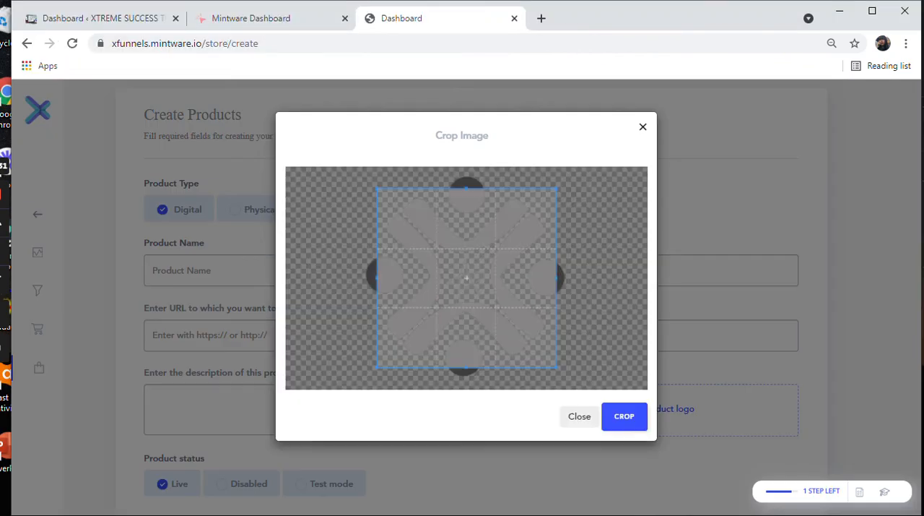
drag(466, 278, 460, 256)
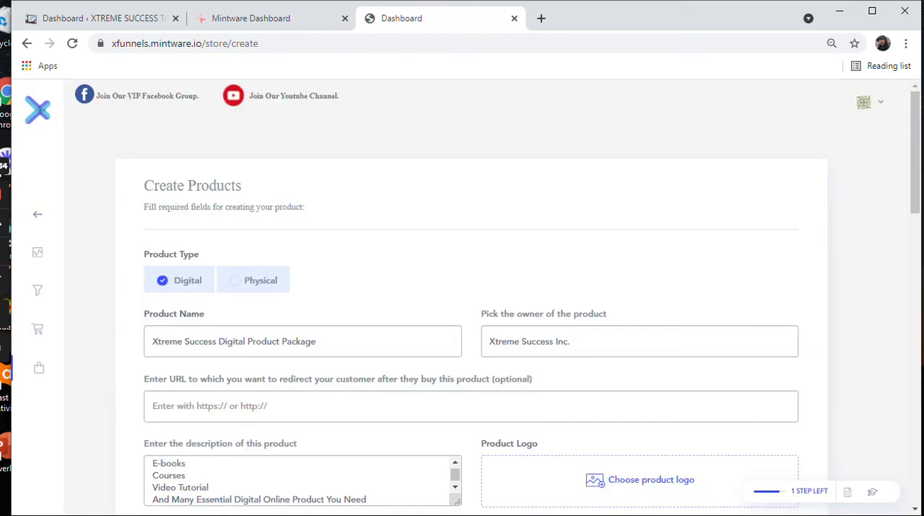
Step: Check the product details and set the one-time price to 199 in Philippine Peso
scroll(471, 289, down, 1)
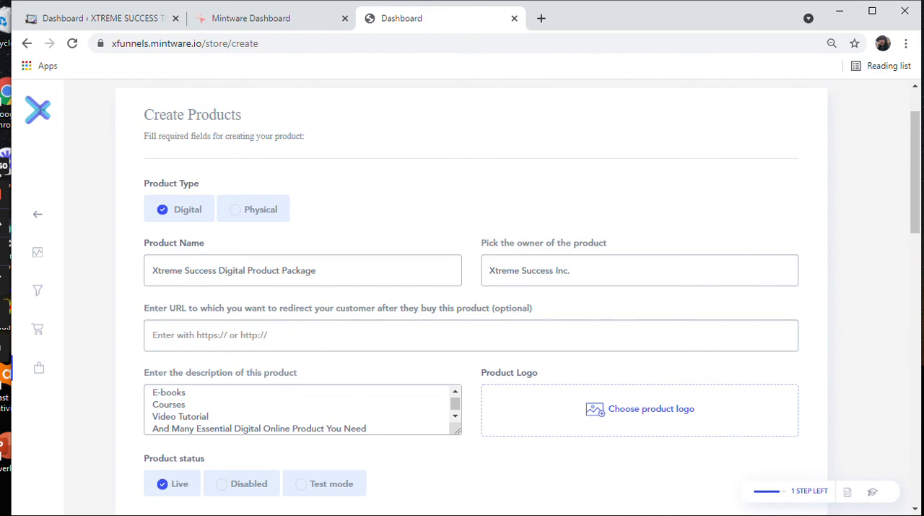
scroll(303, 337, down, 1)
scroll(303, 336, up, 3)
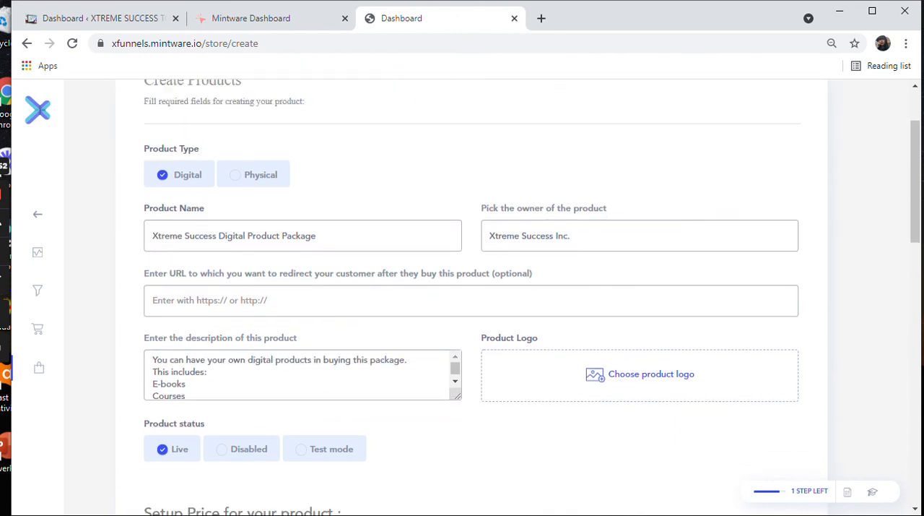
scroll(462, 289, down, 5)
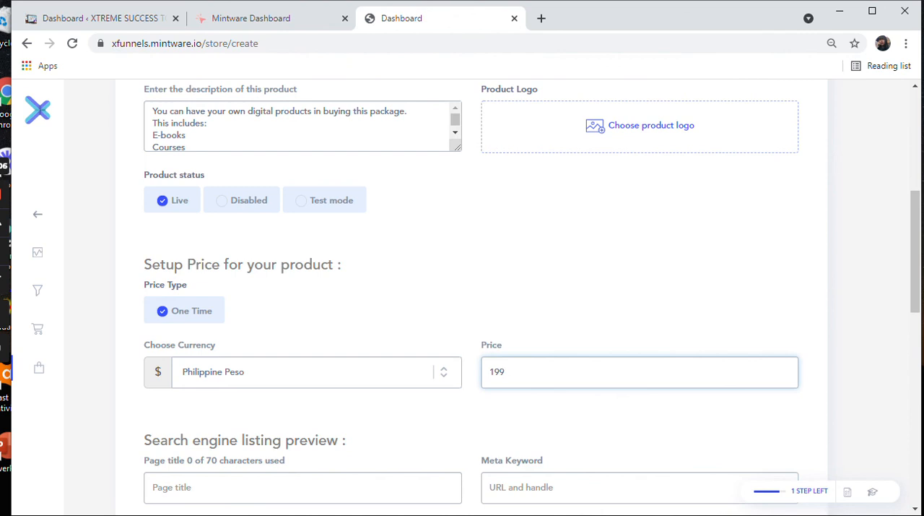
Step: Leave the search engine listing, quotes and tracking code sections blank and save the new product
scroll(462, 296, down, 5)
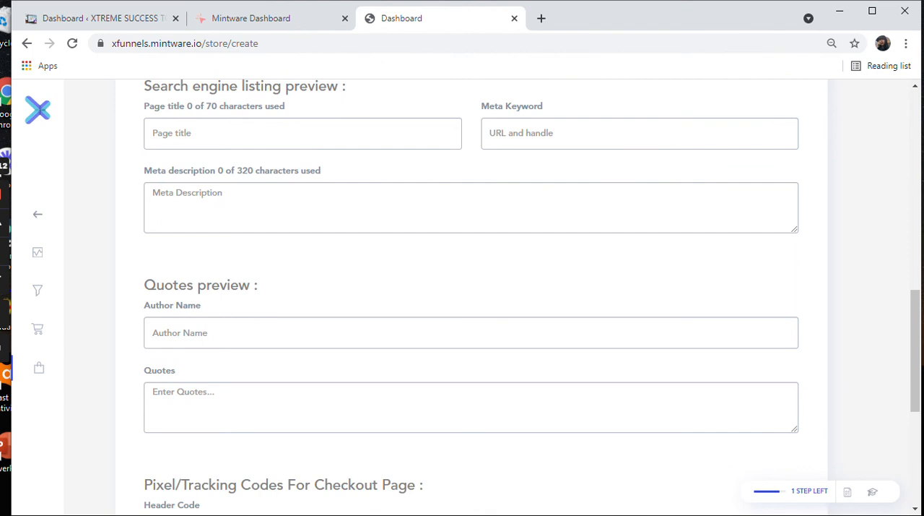
scroll(471, 289, down, 3)
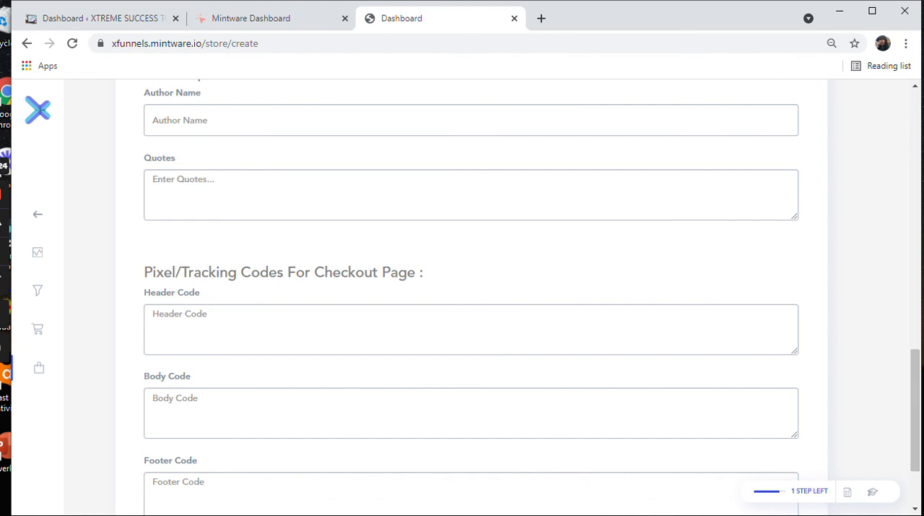
scroll(471, 289, down, 2)
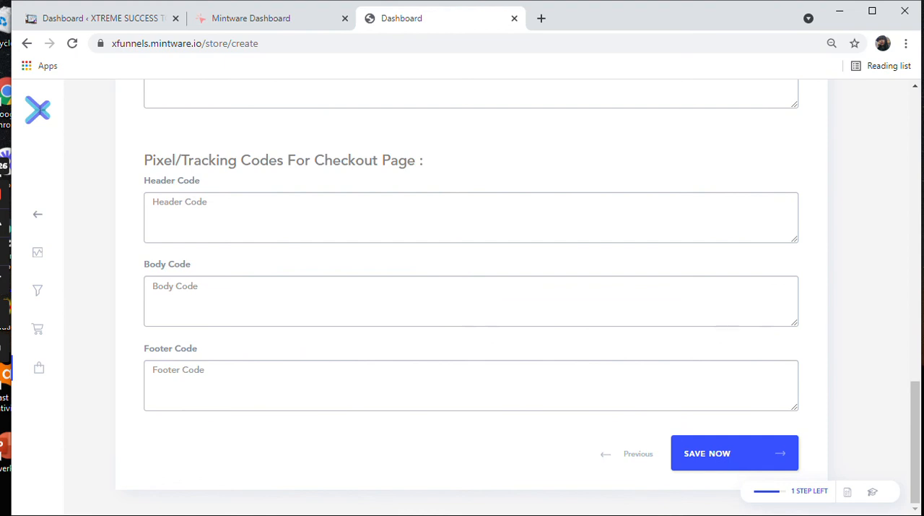
scroll(470, 289, up, 10)
scroll(471, 288, down, 10)
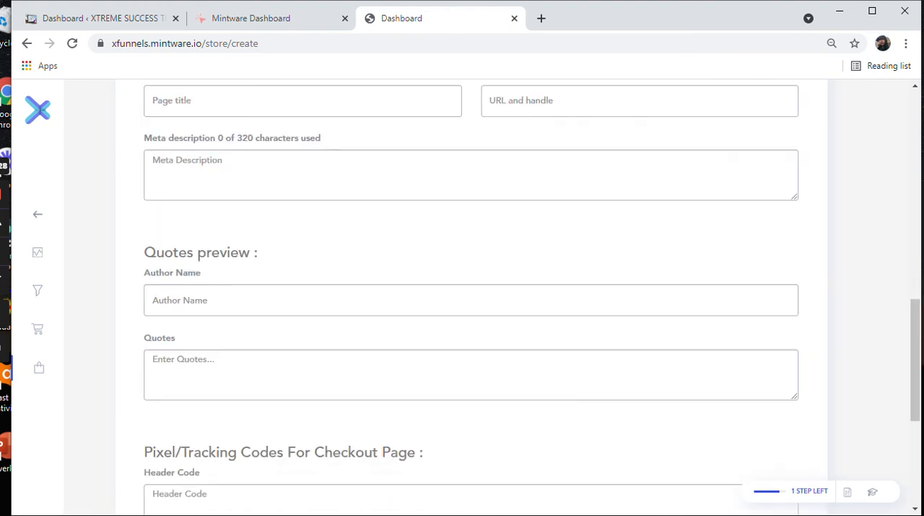
click(707, 453)
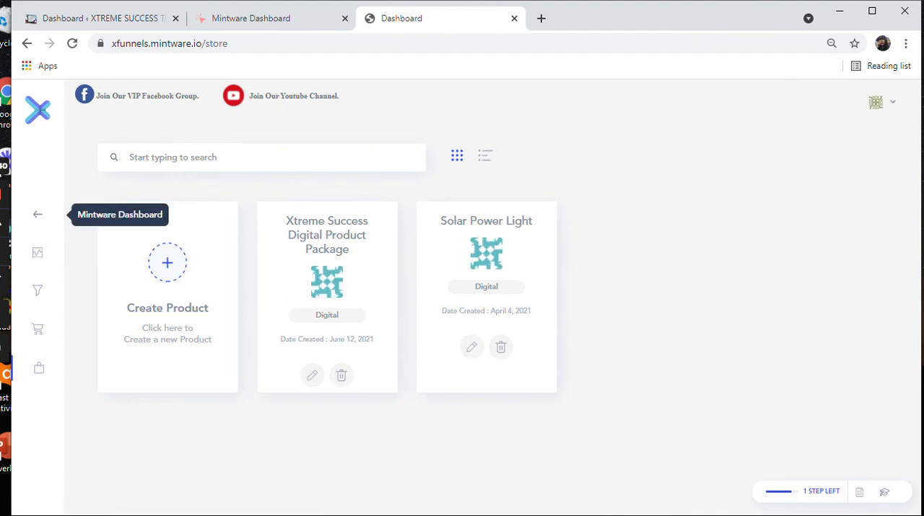
Step: Go back through the Mintware dashboard to the Xtreme Success Digital Opportunity funnel and expand its ORDER FORM step
click(38, 213)
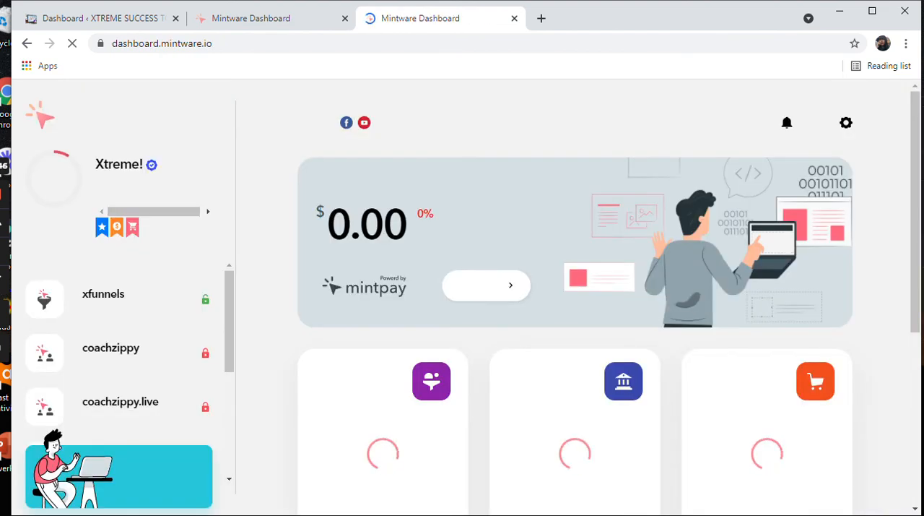
click(109, 299)
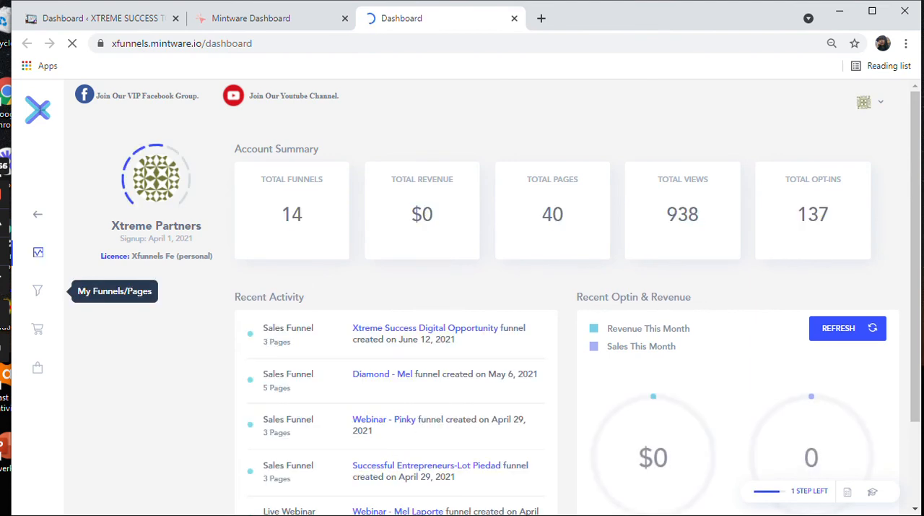
click(38, 290)
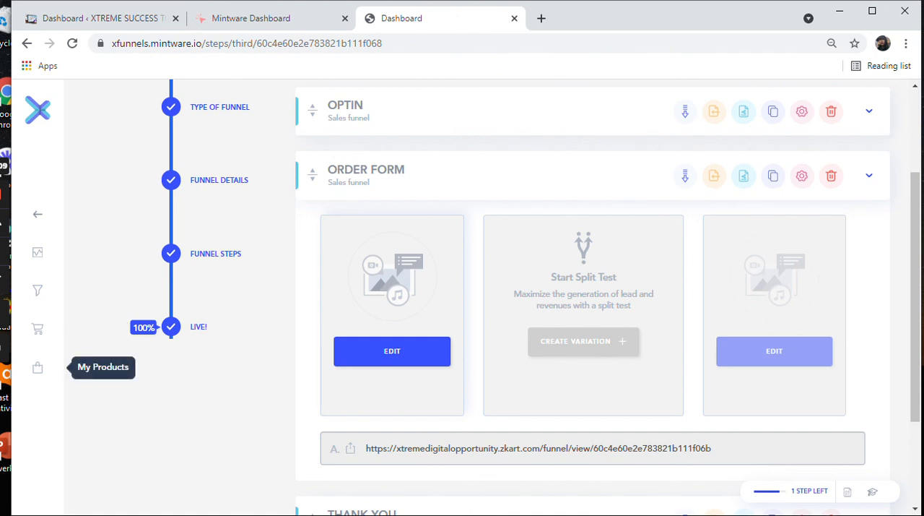
Step: Open the Xtreme Success Digital Product Package from the product store for editing and review its description, status, price and blank optional sections
right_click(39, 363)
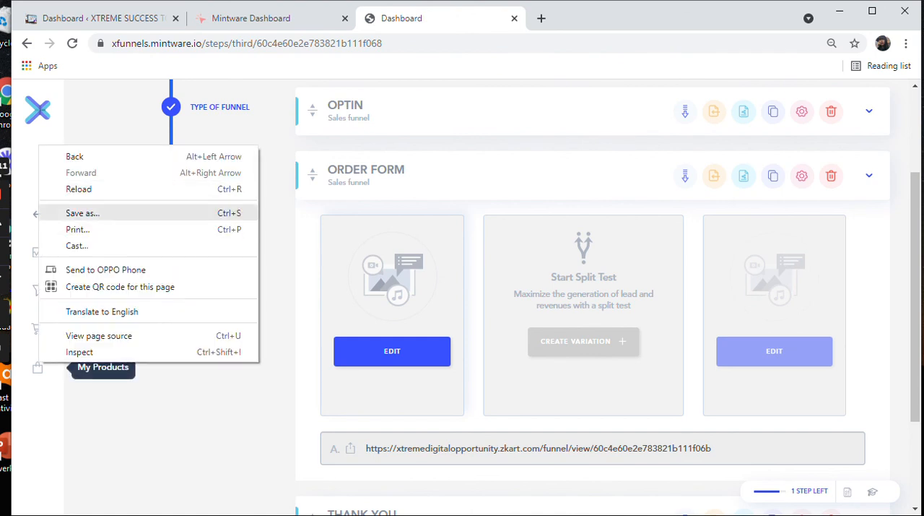
key(Escape)
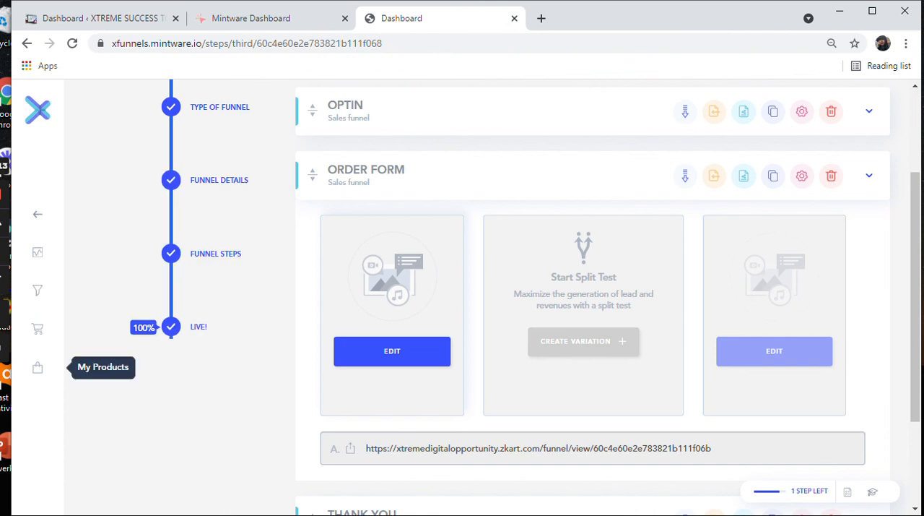
click(37, 367)
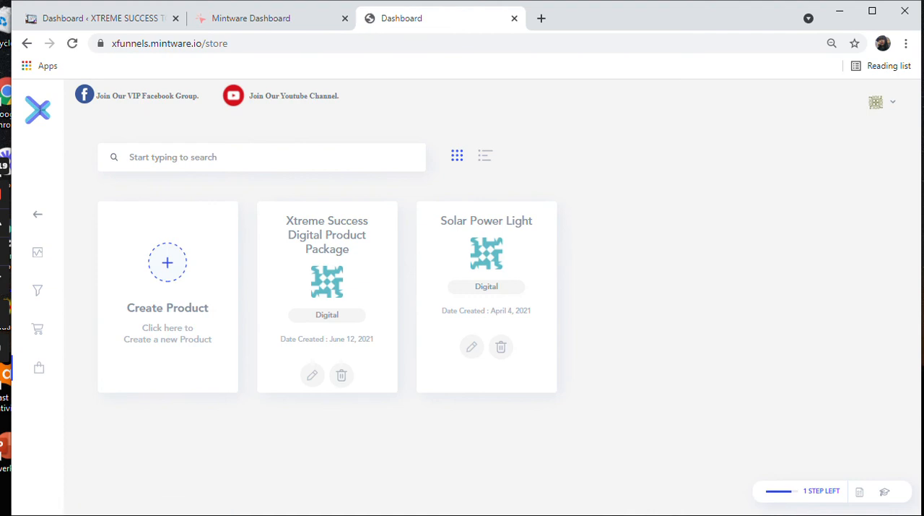
click(312, 375)
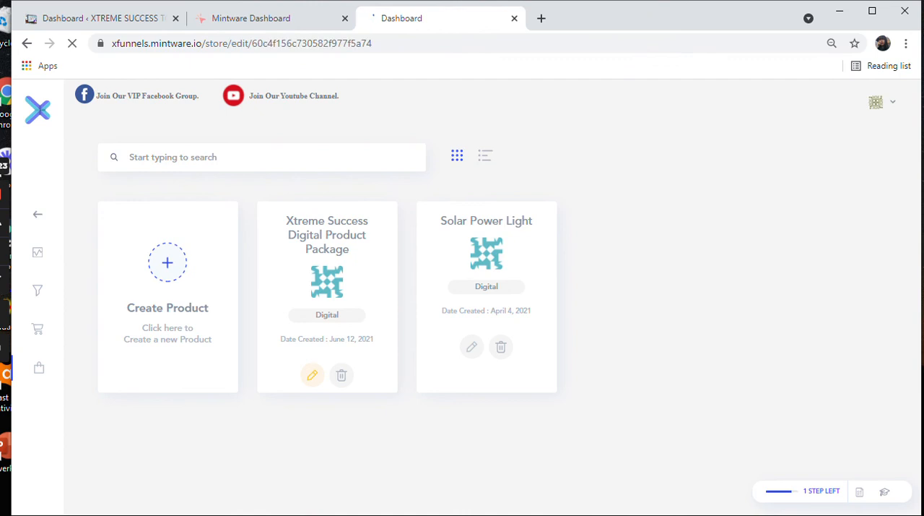
scroll(471, 297, down, 14)
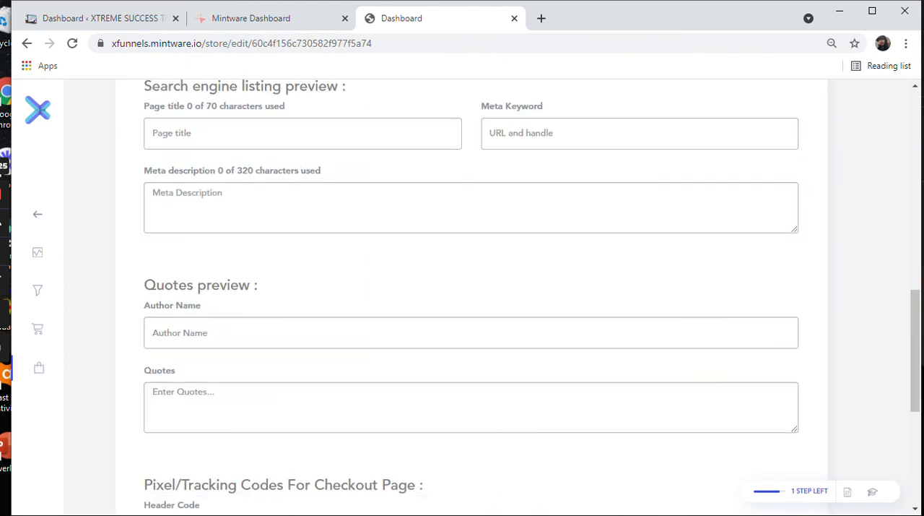
scroll(471, 297, up, 10)
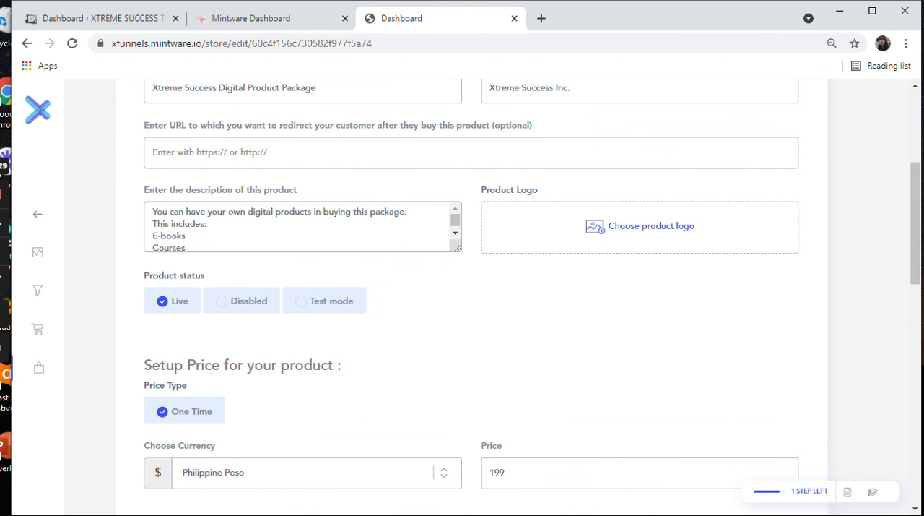
Step: Return to the Xtreme Success funnel's steps, expand ORDER FORM and open its main page in the builder
click(38, 290)
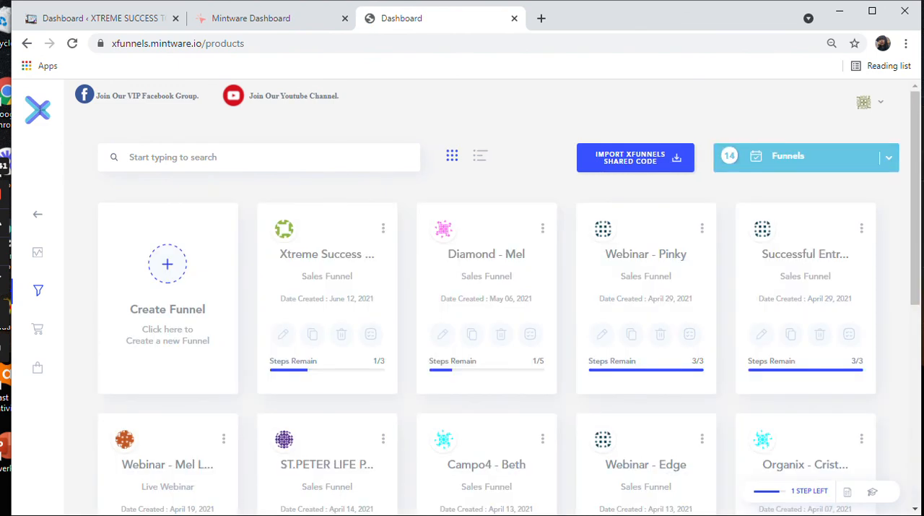
click(282, 334)
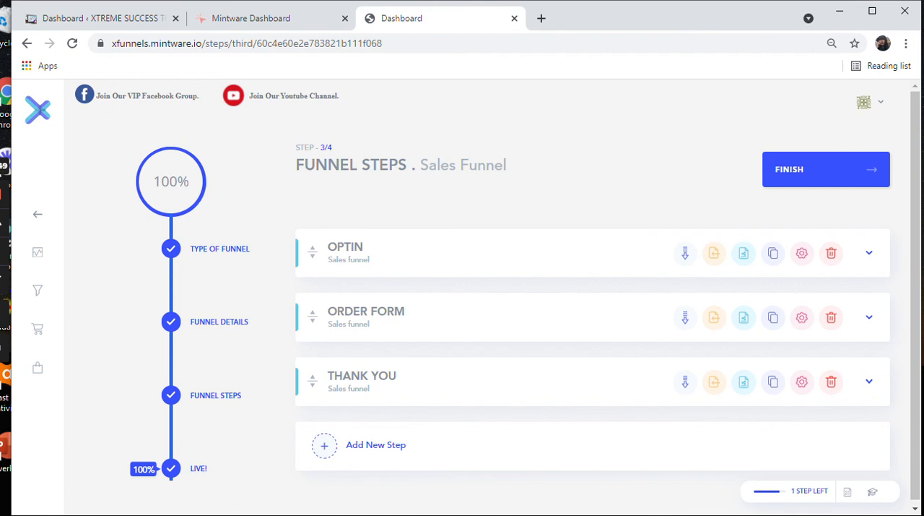
scroll(592, 325, down, 1)
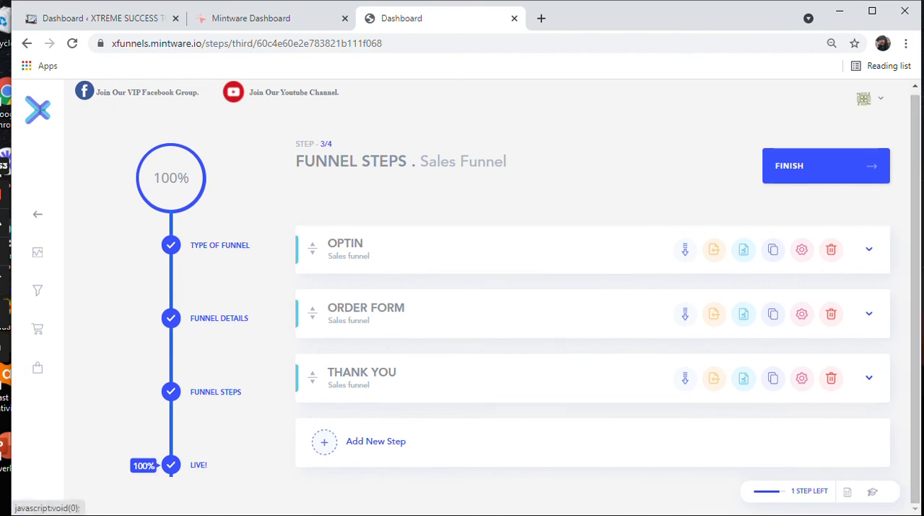
click(870, 378)
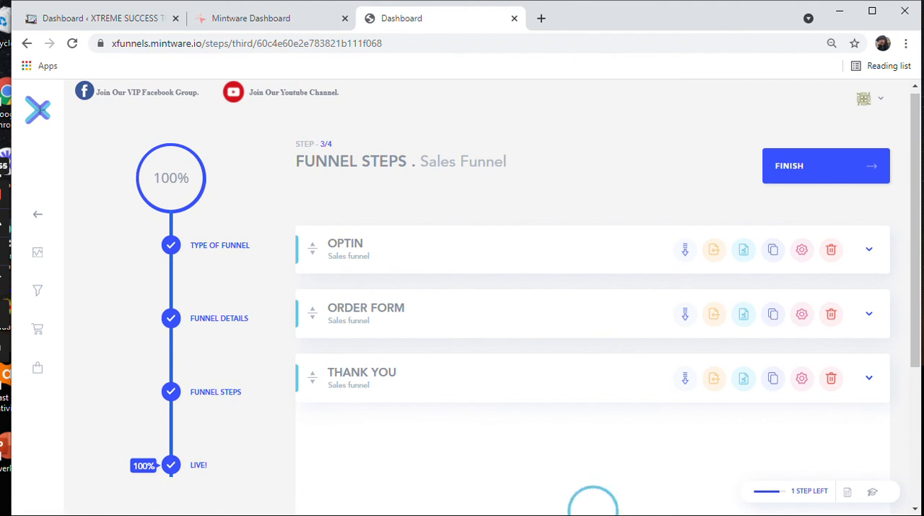
click(870, 313)
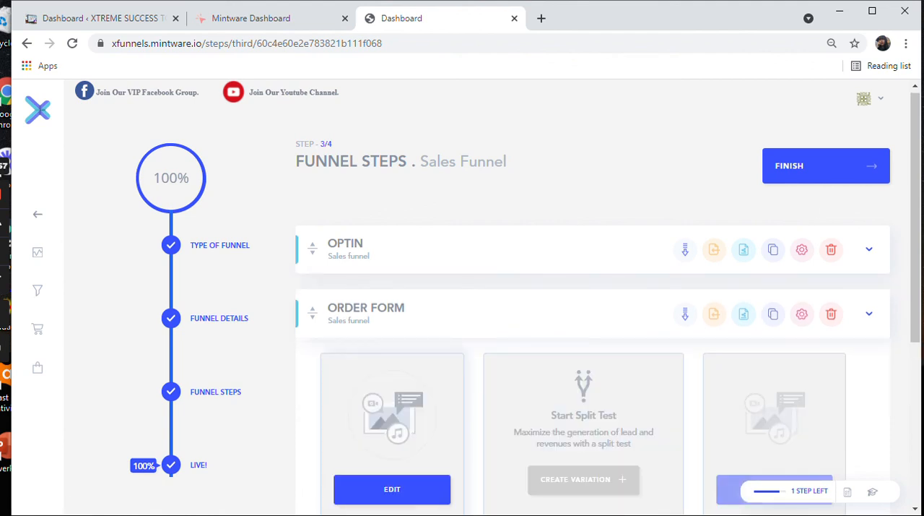
click(392, 490)
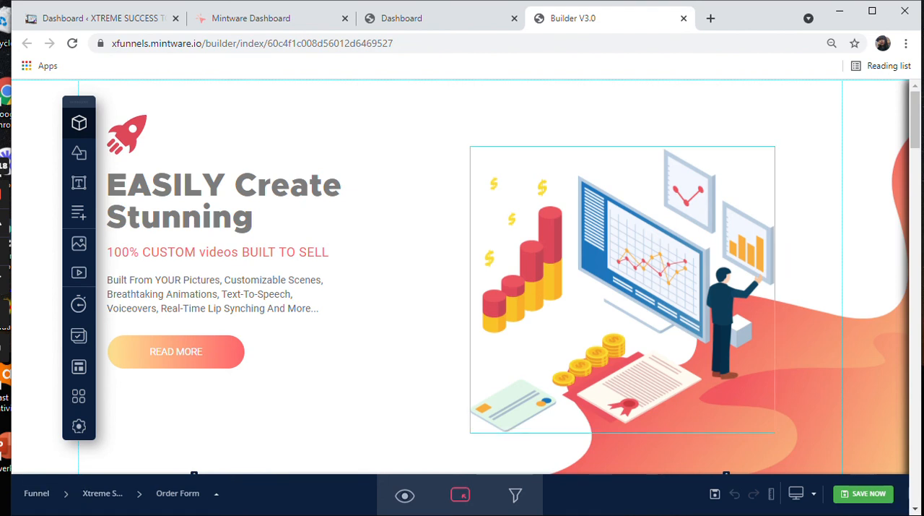
Step: Look through the order form page's template sections and the form elements available to add
scroll(461, 276, down, 4)
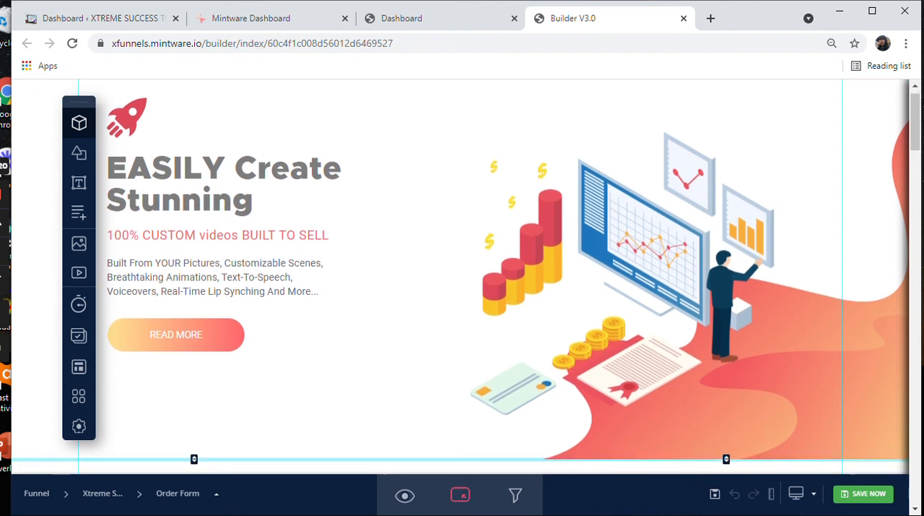
scroll(450, 313, down, 5)
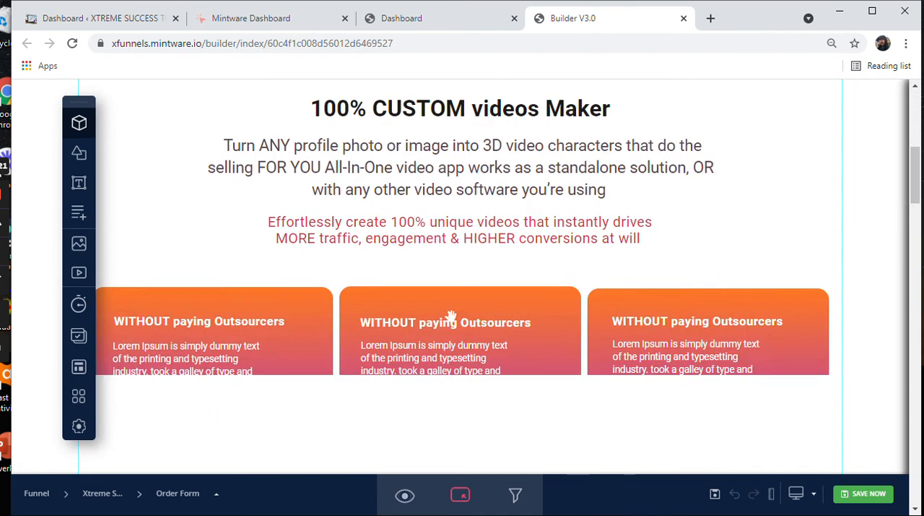
scroll(227, 281, up, 2)
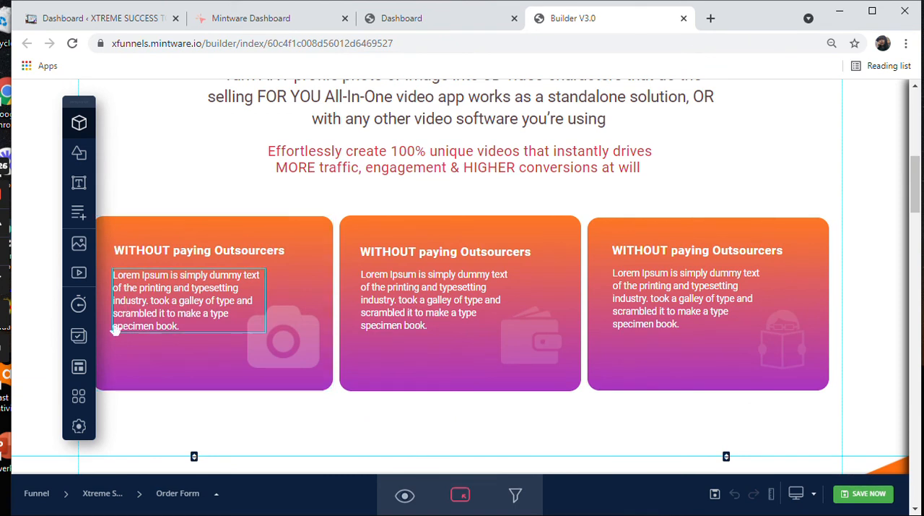
mouse_move(79, 396)
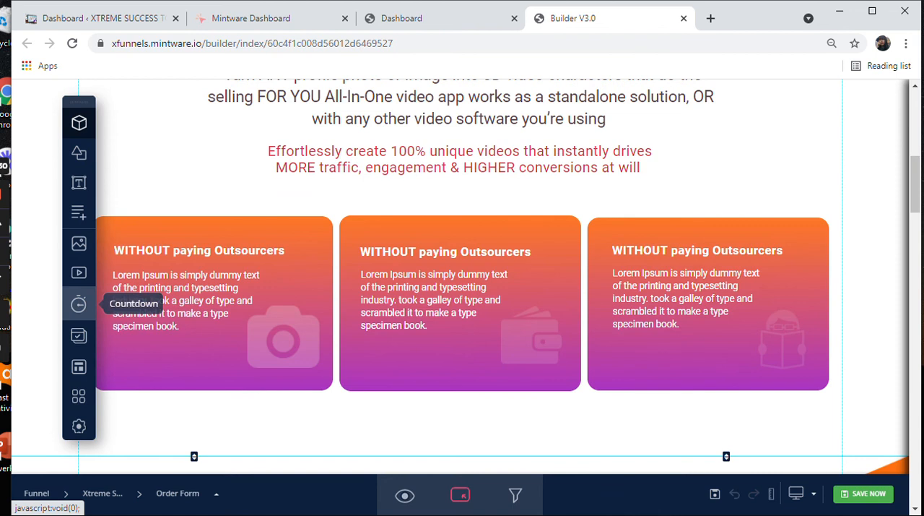
mouse_move(79, 366)
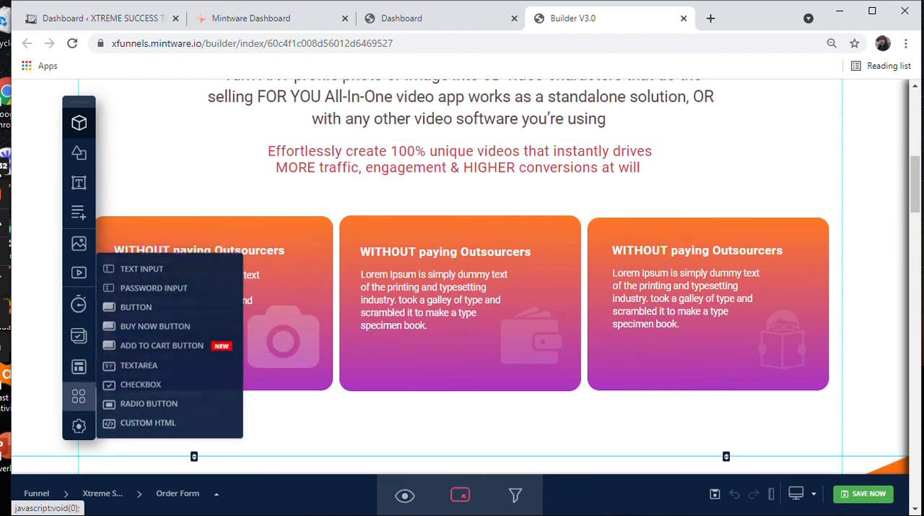